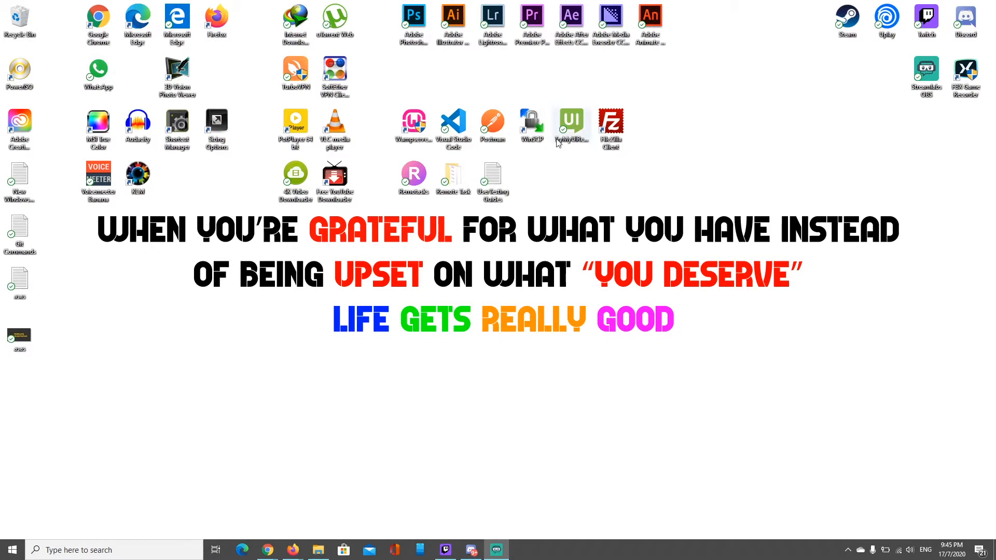
Search Google for 'wordpress' in Firefox and scroll to the WordPress.org download result.
{"action": "mouse_move", "coordinate": [293, 550]}
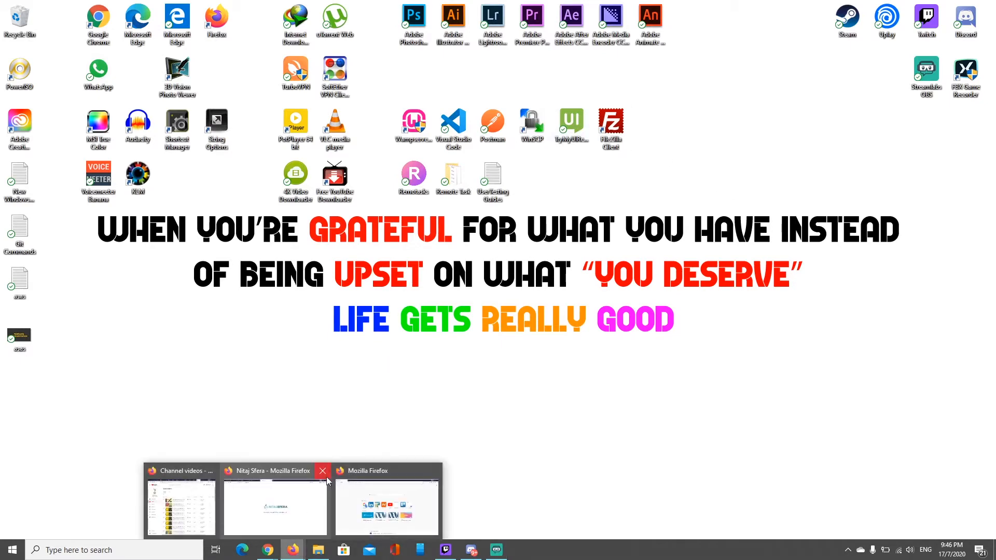
{"action": "left_click", "coordinate": [374, 505]}
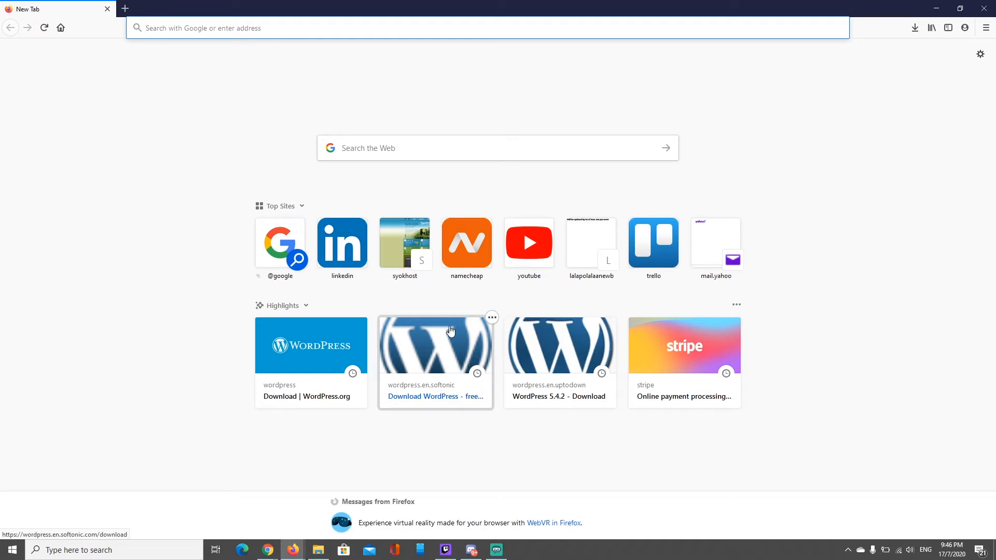
{"action": "left_click", "coordinate": [329, 33]}
{"action": "type", "text": "wordpre"}
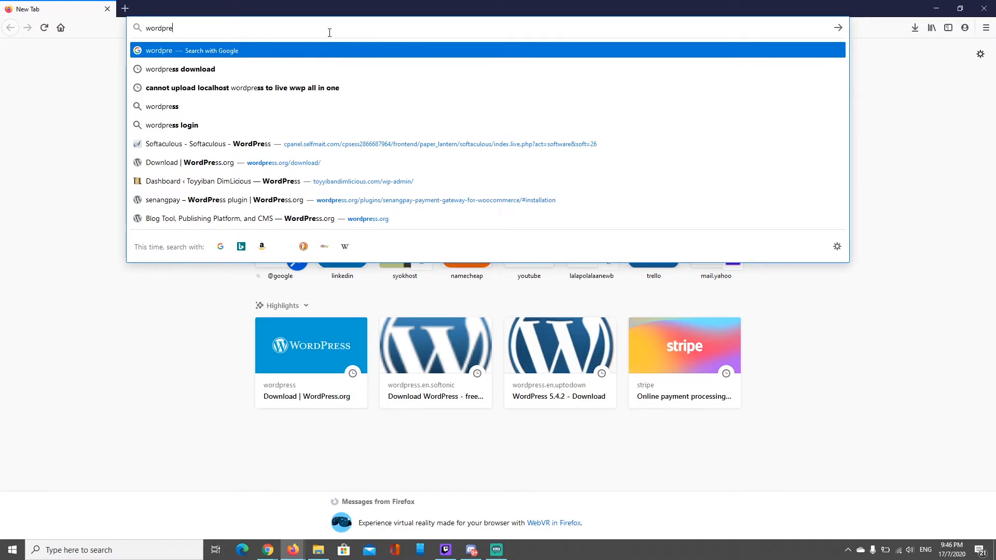
{"action": "type", "text": "ss"}
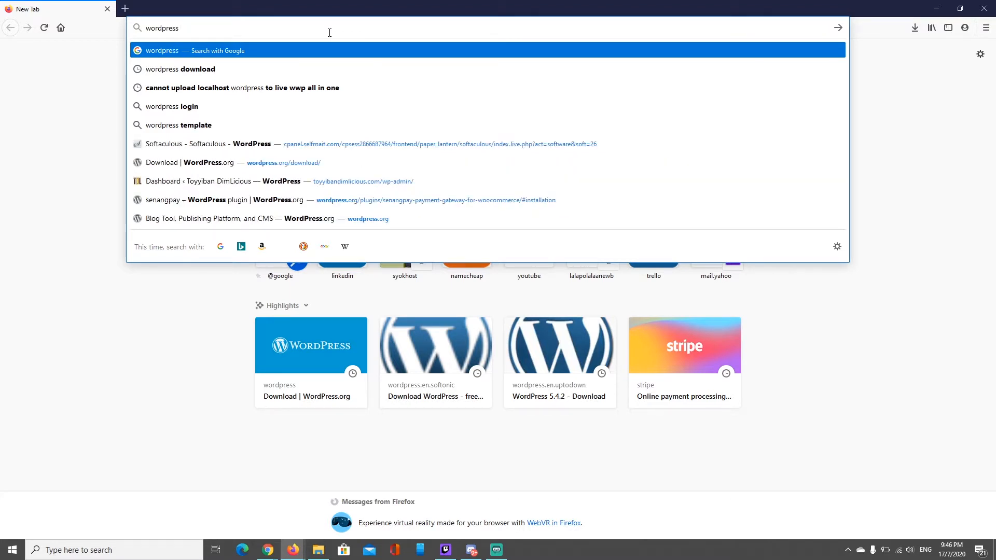
{"action": "key", "text": "Return"}
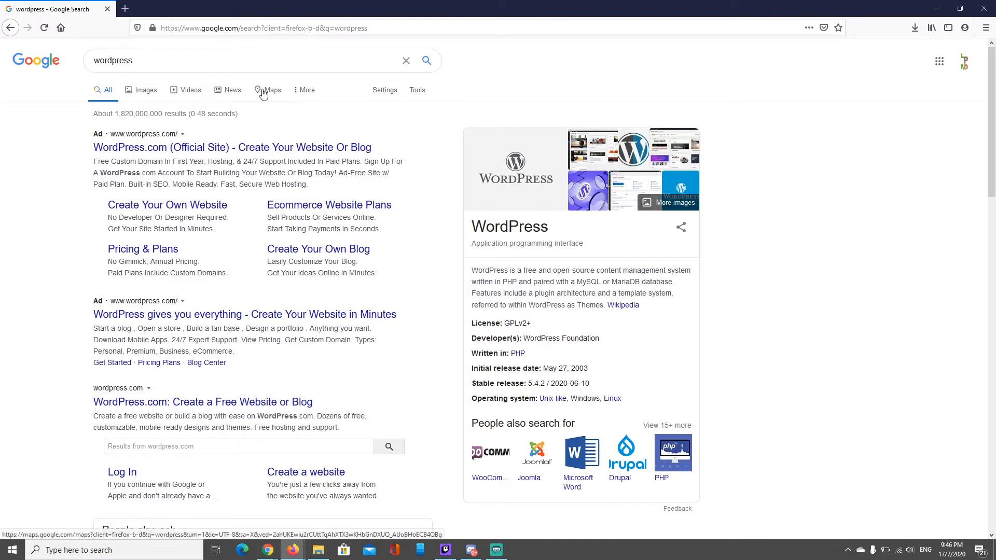
{"action": "scroll", "coordinate": [206, 252], "scroll_direction": "down", "scroll_amount": 3}
{"action": "scroll", "coordinate": [206, 251], "scroll_direction": "down", "scroll_amount": 6}
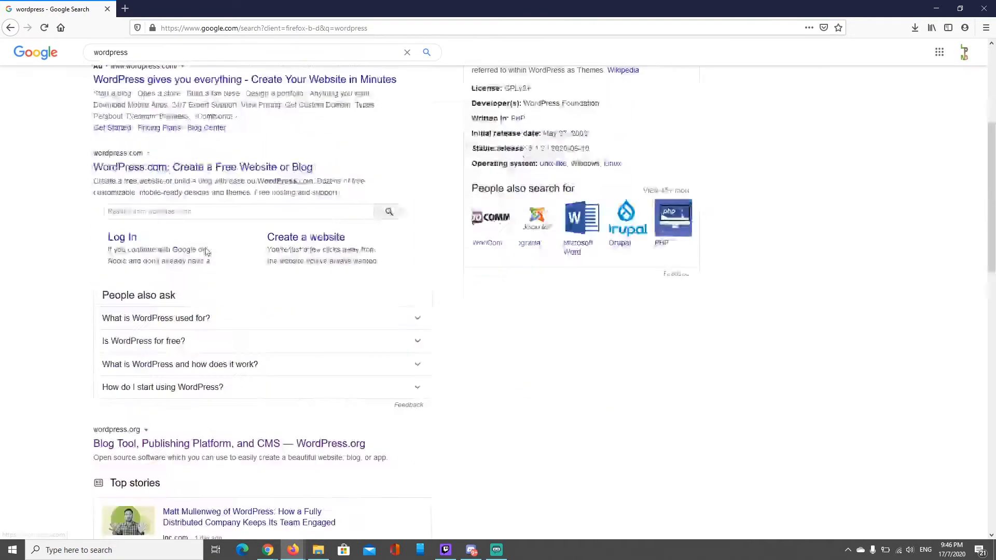
{"action": "scroll", "coordinate": [129, 425], "scroll_direction": "down", "scroll_amount": 3}
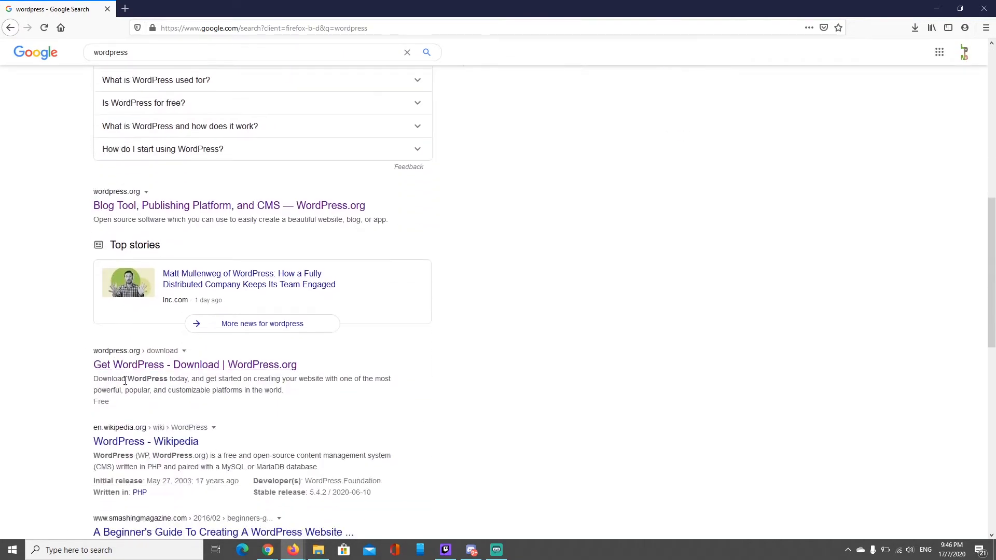
Save wordpress-5.4.2.zip from the Get WordPress page and dismiss the Hooray message.
{"action": "left_click", "coordinate": [151, 365]}
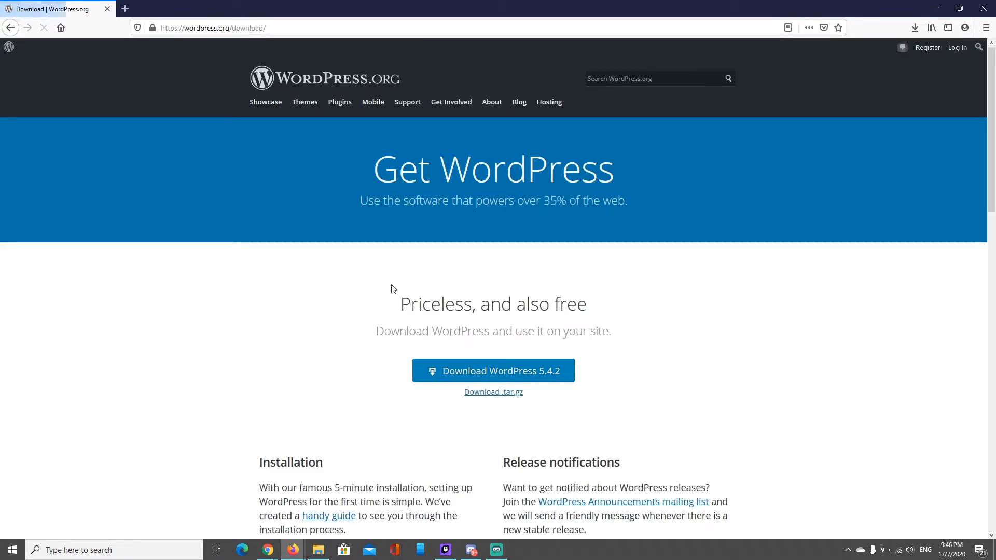
{"action": "left_click", "coordinate": [361, 86]}
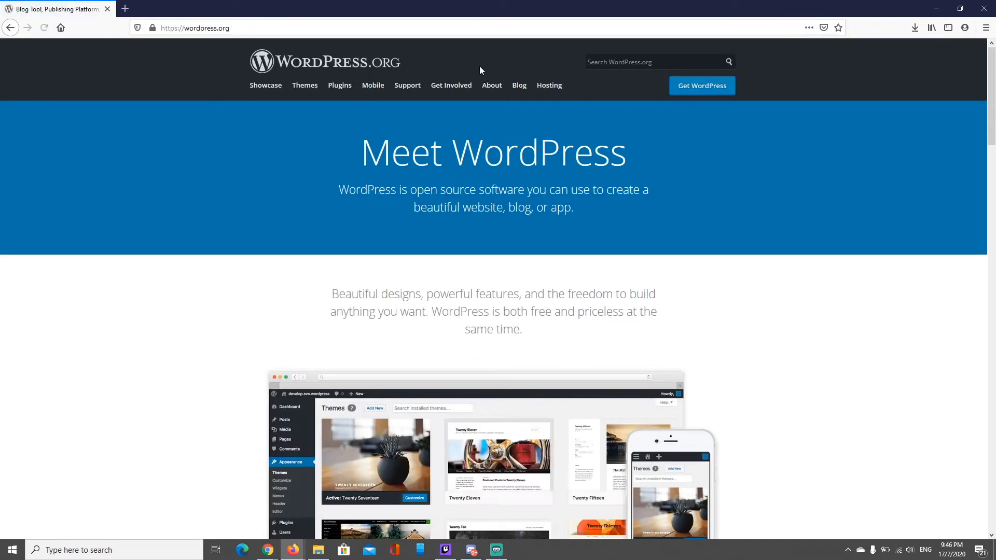
{"action": "left_click", "coordinate": [701, 87]}
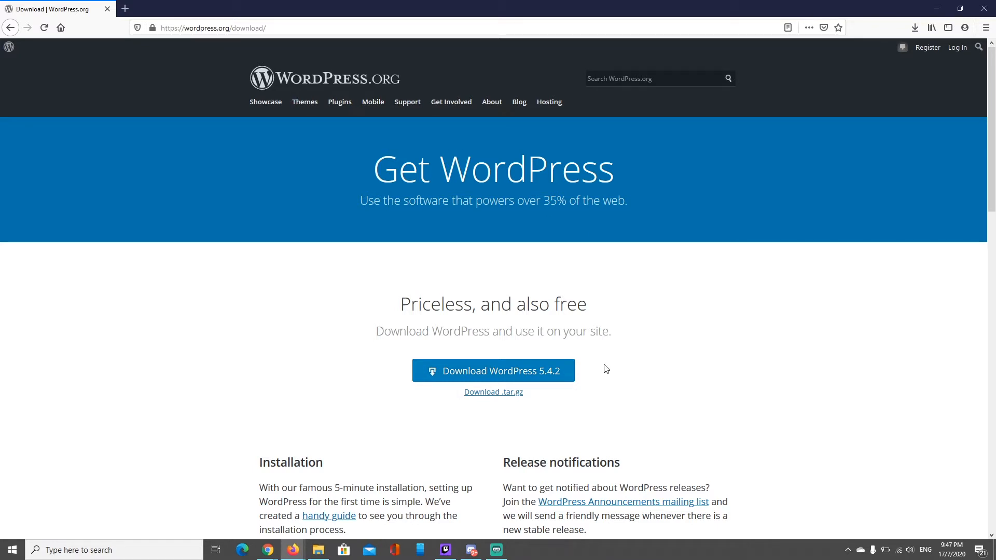
{"action": "scroll", "coordinate": [591, 352], "scroll_direction": "down", "scroll_amount": 3}
{"action": "left_click", "coordinate": [489, 254]}
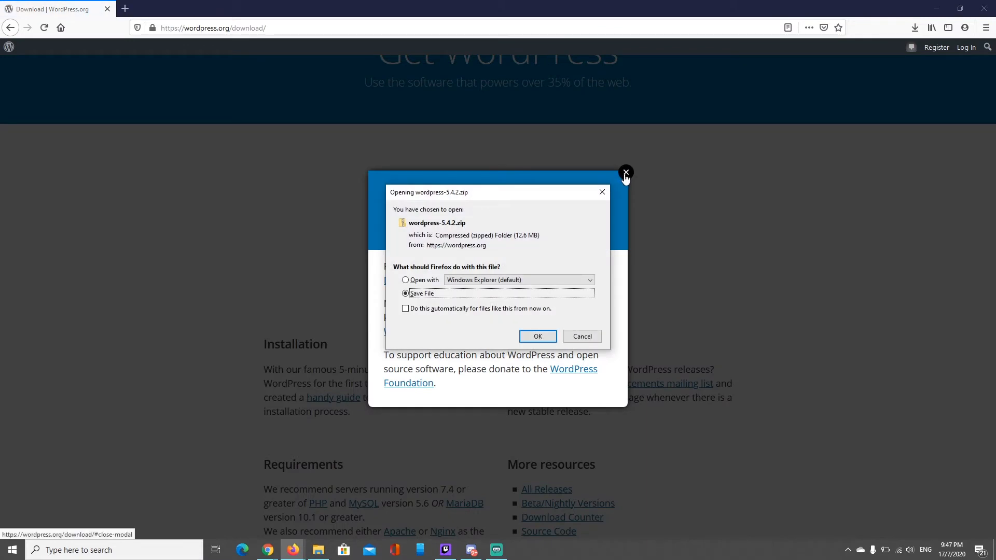
{"action": "left_click", "coordinate": [539, 338]}
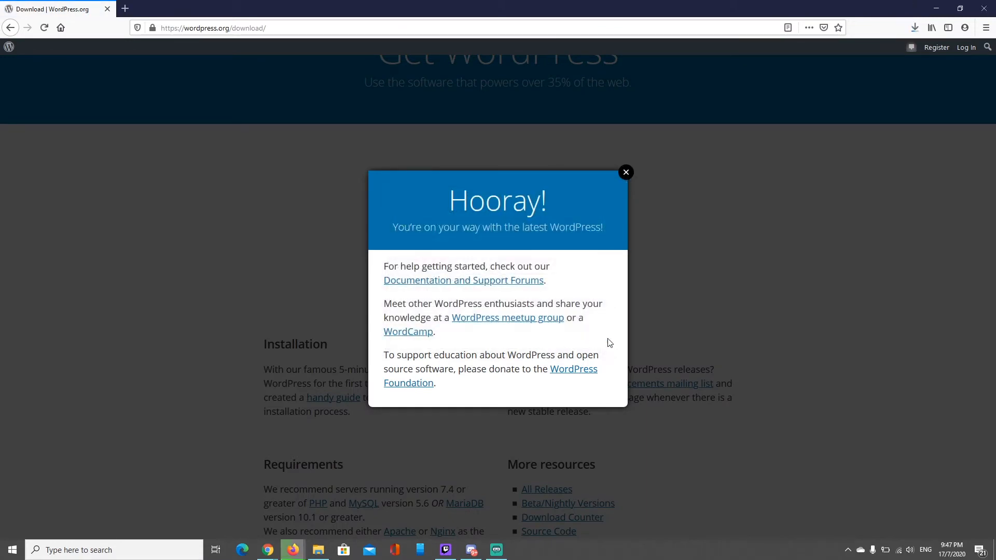
{"action": "left_click", "coordinate": [626, 173]}
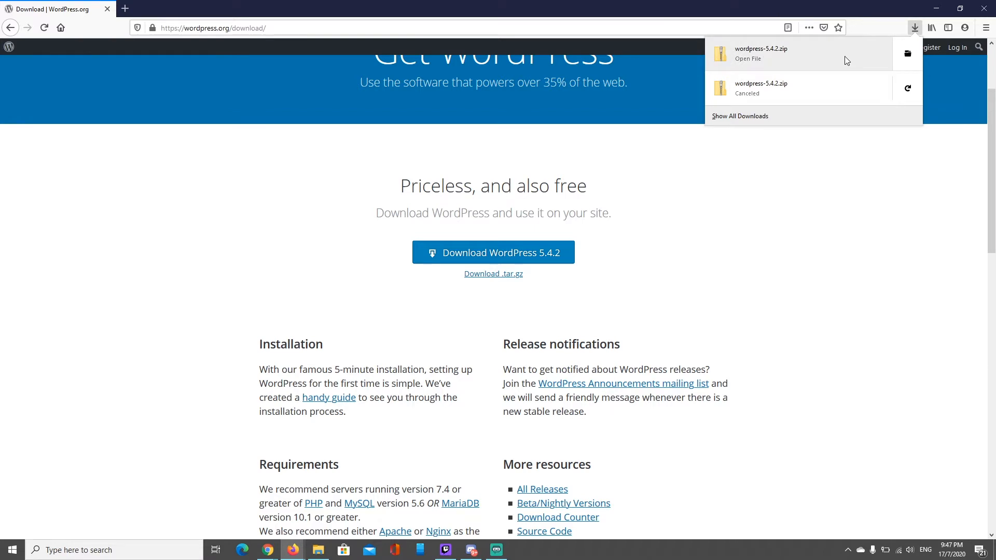
Extract wordpress-5.4.2.zip with 7-Zip into a wordpress-5.4.2 folder in Downloads.
{"action": "left_click", "coordinate": [907, 55]}
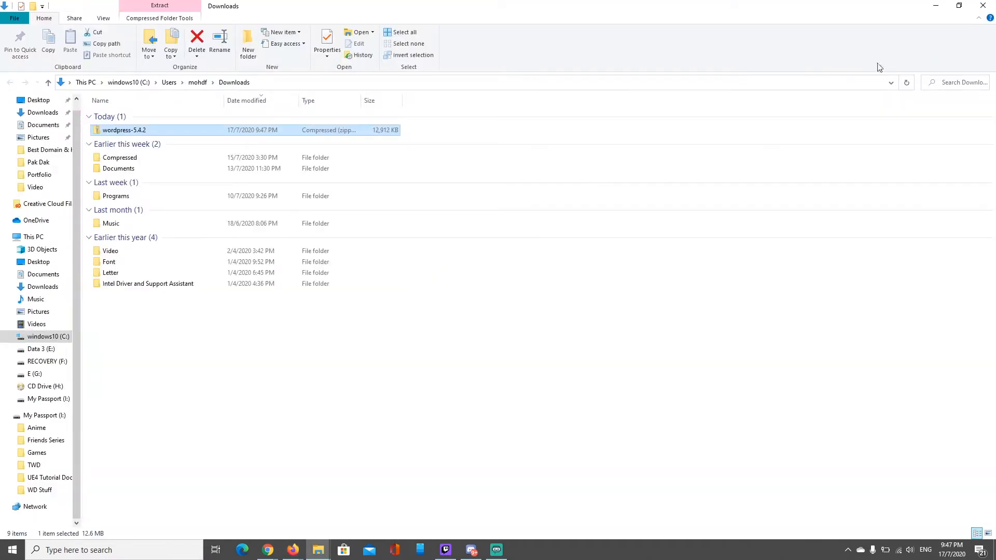
{"action": "right_click", "coordinate": [138, 133]}
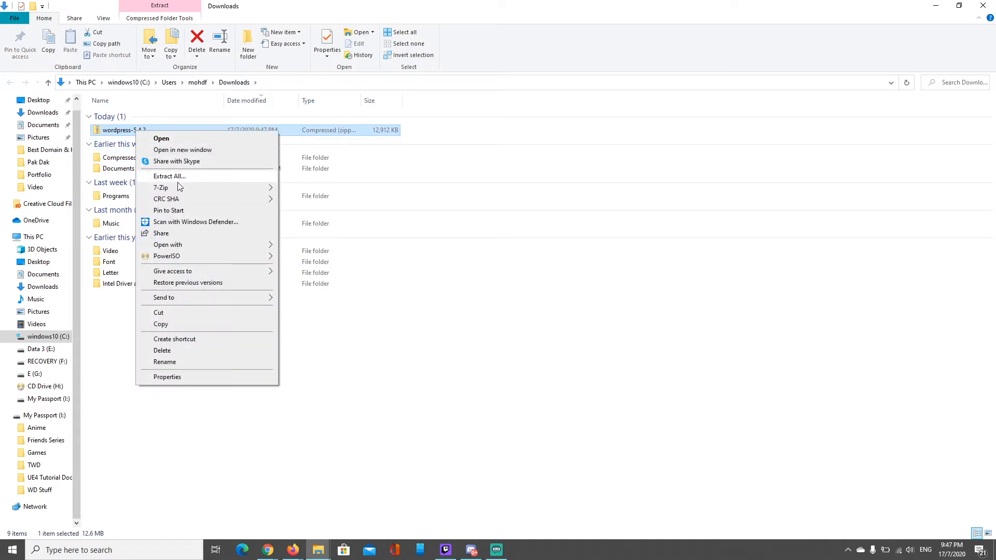
{"action": "mouse_move", "coordinate": [188, 190]}
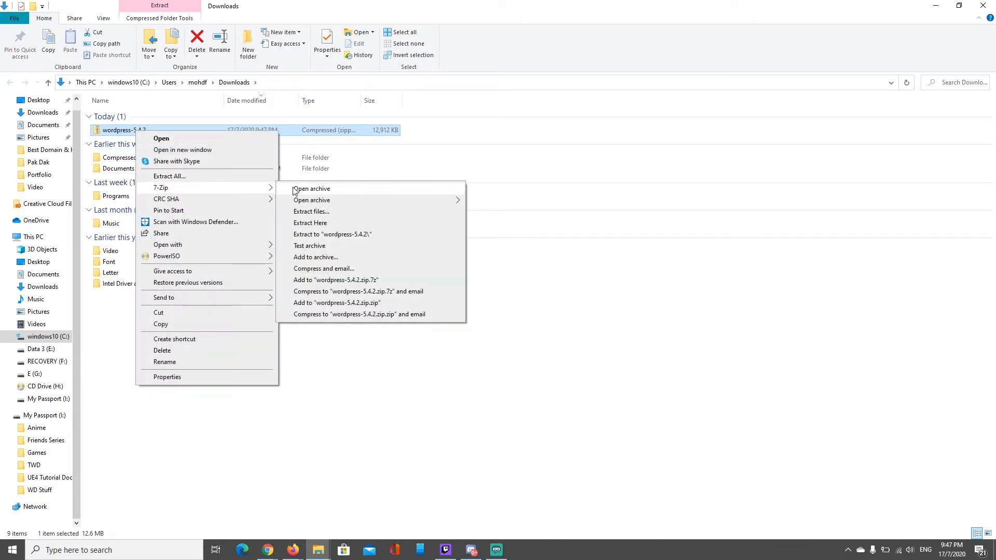
{"action": "left_click", "coordinate": [361, 211]}
{"action": "left_click", "coordinate": [491, 339]}
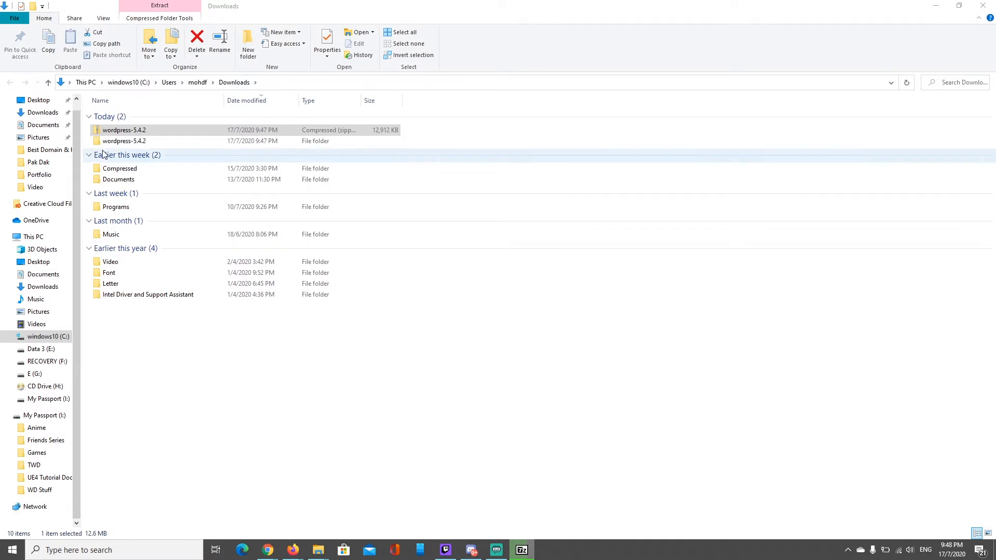
Open the extracted wordpress-5.4.2 folder and inspect the files in its wordpress folder.
{"action": "double_click", "coordinate": [145, 142]}
{"action": "left_click", "coordinate": [124, 117]}
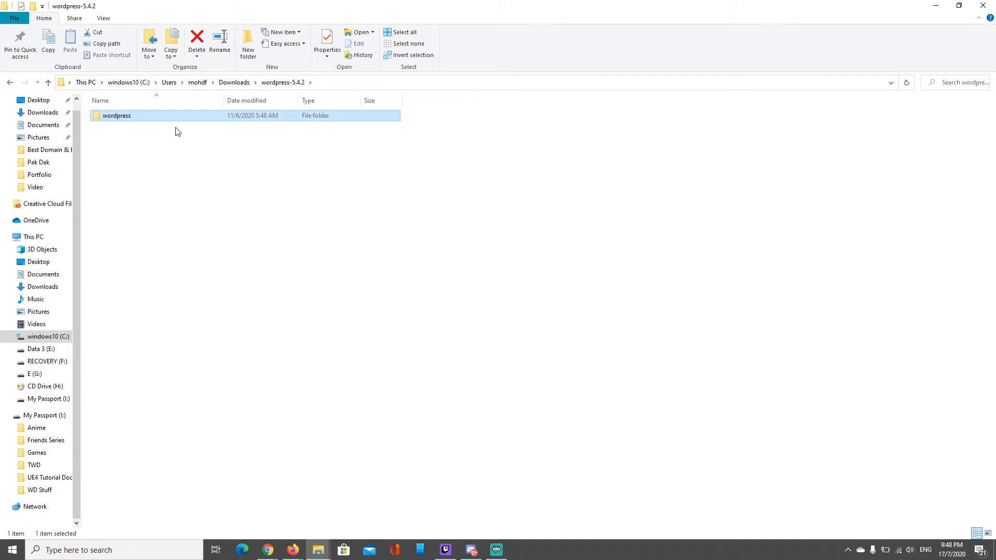
{"action": "double_click", "coordinate": [125, 119]}
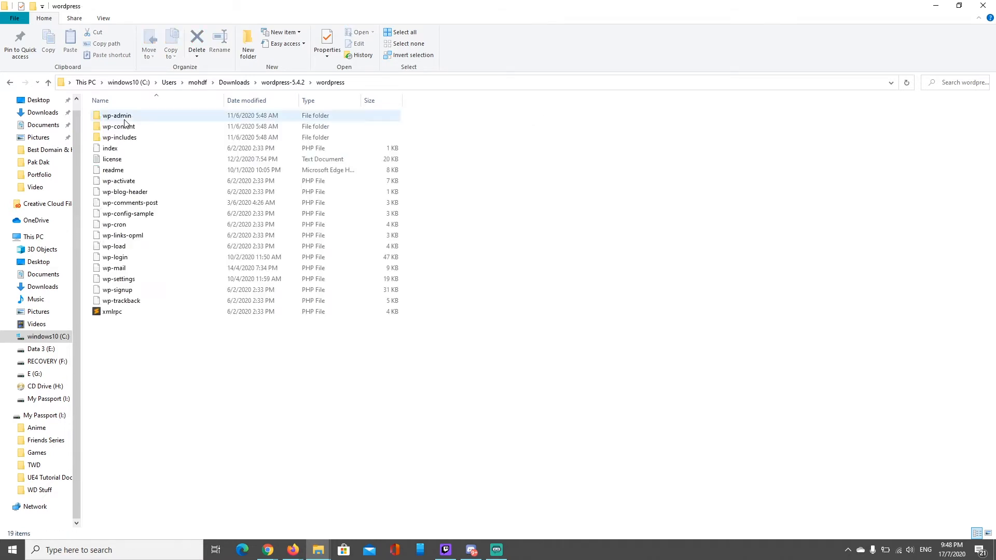
{"action": "left_click_drag", "start_coordinate": [142, 361], "coordinate": [149, 123]}
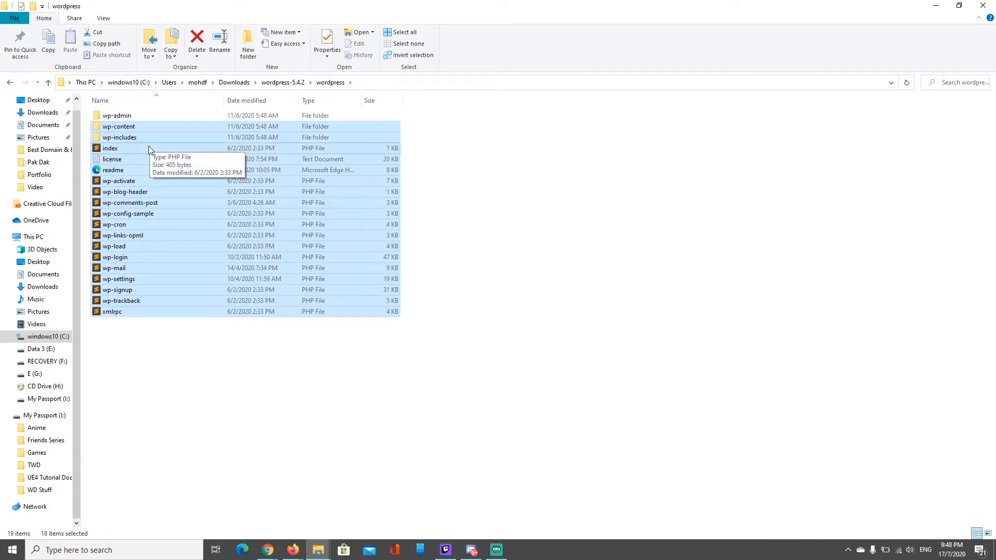
{"action": "left_click", "coordinate": [163, 365]}
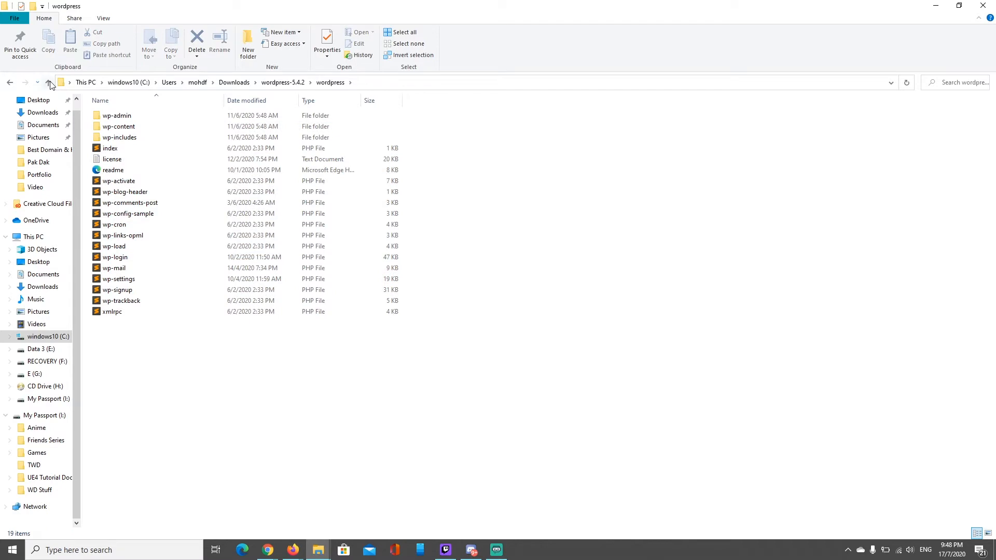
{"action": "left_click", "coordinate": [49, 83]}
Copy the wordpress folder and rename it 'My Portfolio'.
{"action": "left_click", "coordinate": [127, 116]}
{"action": "key", "text": "ctrl+c"}
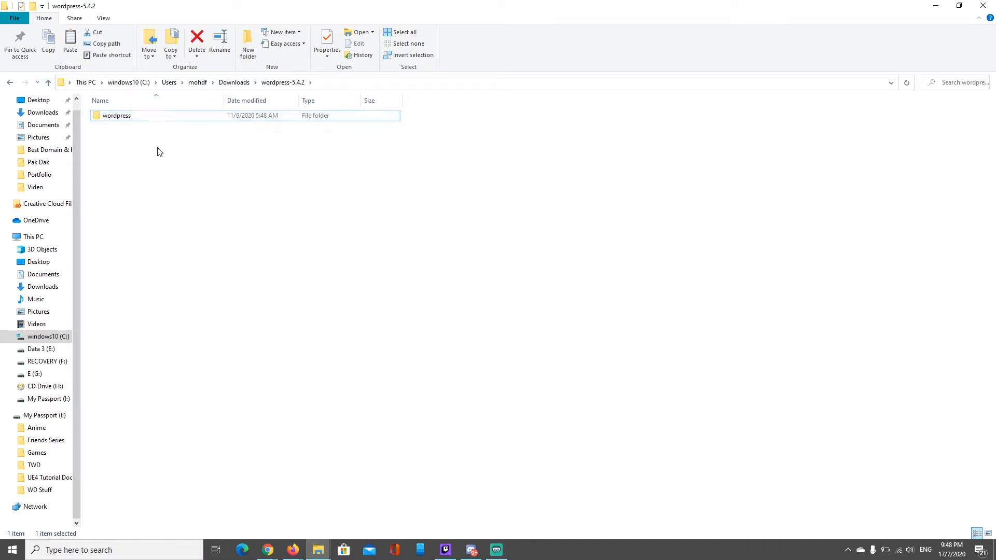
{"action": "key", "text": "F2"}
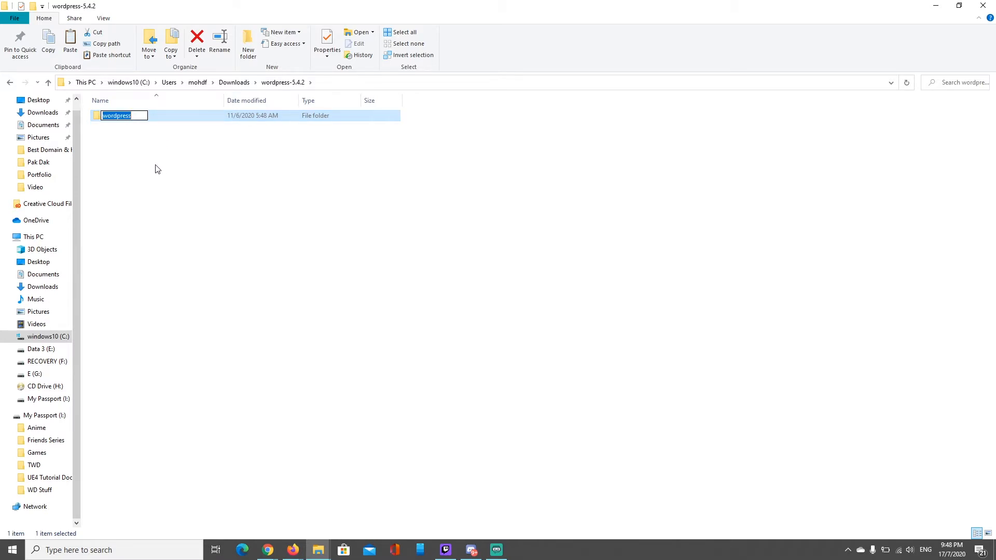
{"action": "type", "text": "myportfol"}
{"action": "key", "text": "BackSpace"}
{"action": "key", "text": "BackSpace"}
{"action": "key", "text": "BackSpace"}
{"action": "key", "text": "BackSpace"}
{"action": "key", "text": "BackSpace"}
{"action": "key", "text": "BackSpace"}
{"action": "key", "text": "BackSpace"}
{"action": "key", "text": "BackSpace"}
{"action": "key", "text": "BackSpace"}
{"action": "type", "text": "My Portfolio"}
{"action": "left_click", "coordinate": [155, 167]}
{"action": "left_click", "coordinate": [123, 124]}
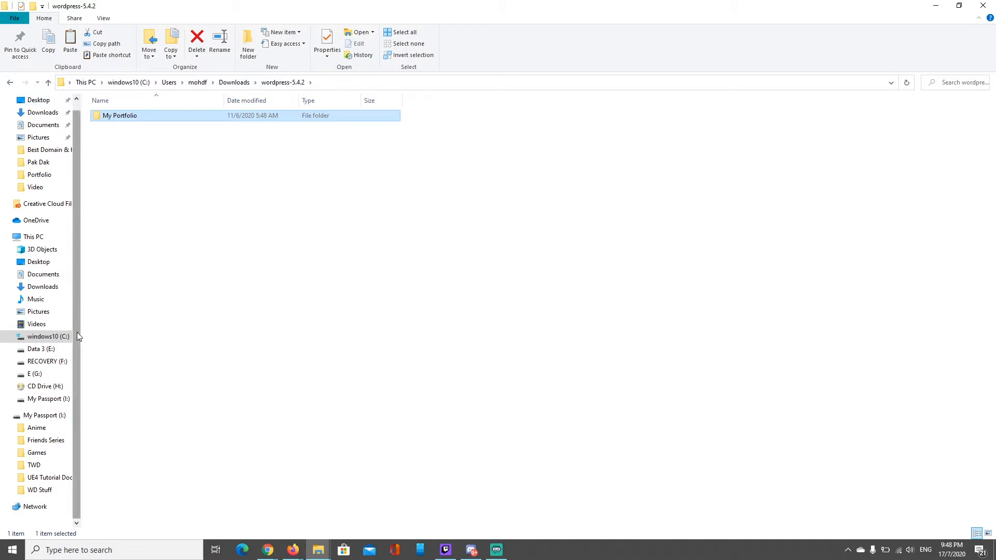
{"action": "left_click", "coordinate": [40, 337]}
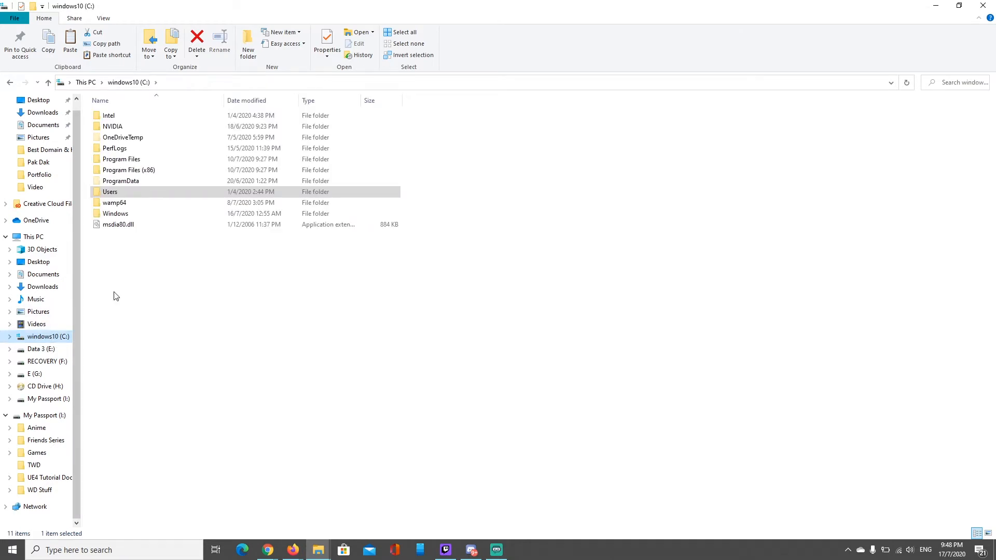
{"action": "double_click", "coordinate": [132, 202]}
{"action": "double_click", "coordinate": [140, 204]}
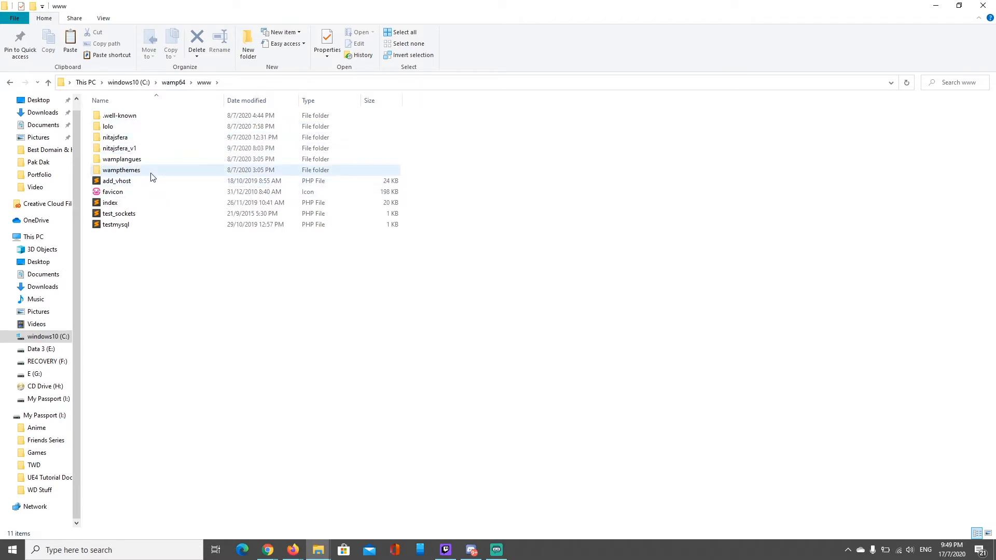
{"action": "left_click", "coordinate": [49, 84]}
{"action": "left_click", "coordinate": [49, 84]}
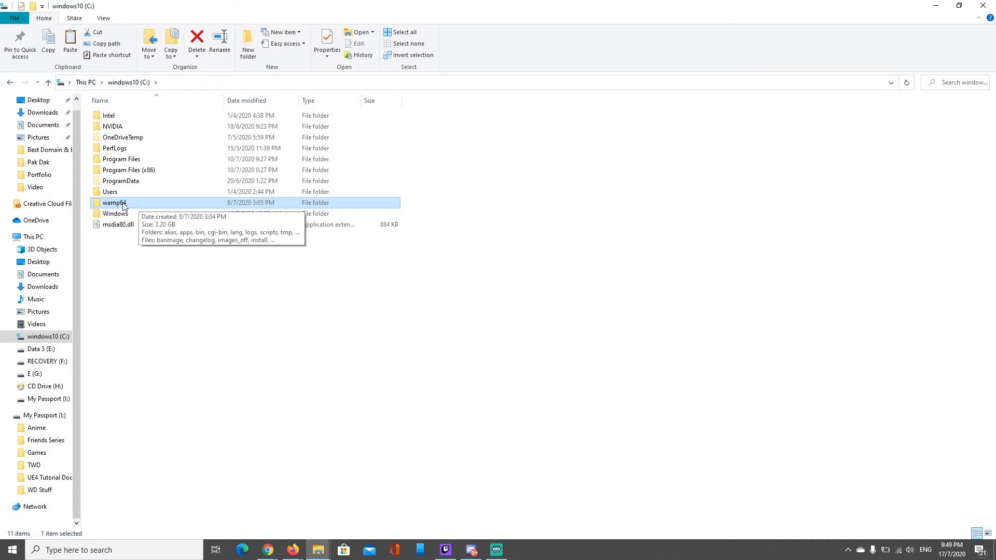
{"action": "double_click", "coordinate": [133, 207]}
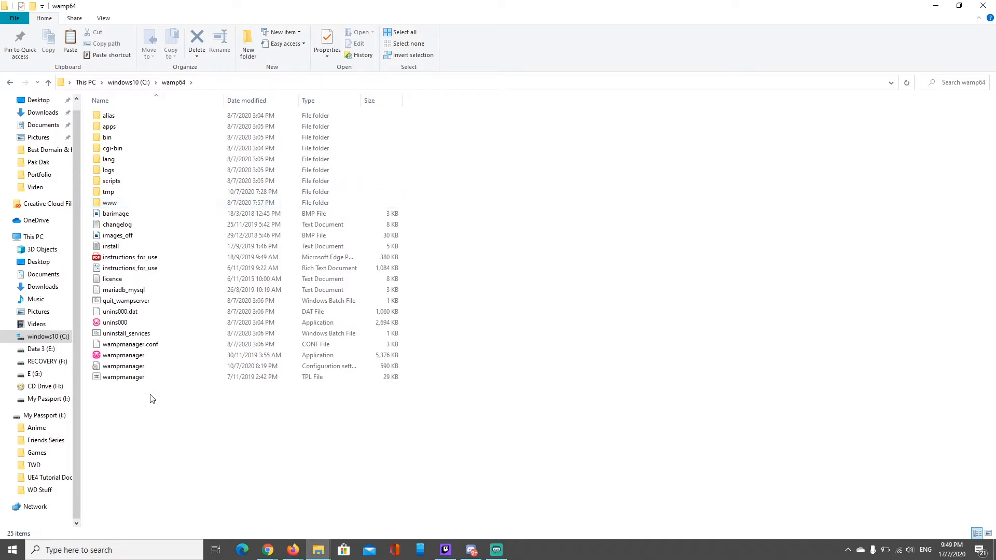
{"action": "left_click_drag", "start_coordinate": [138, 400], "coordinate": [119, 116]}
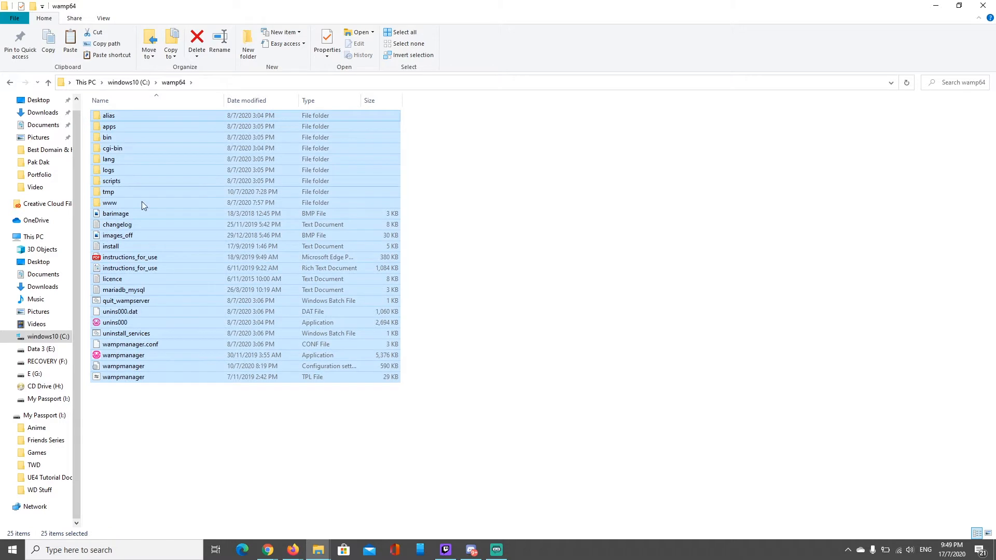
{"action": "left_click", "coordinate": [147, 400]}
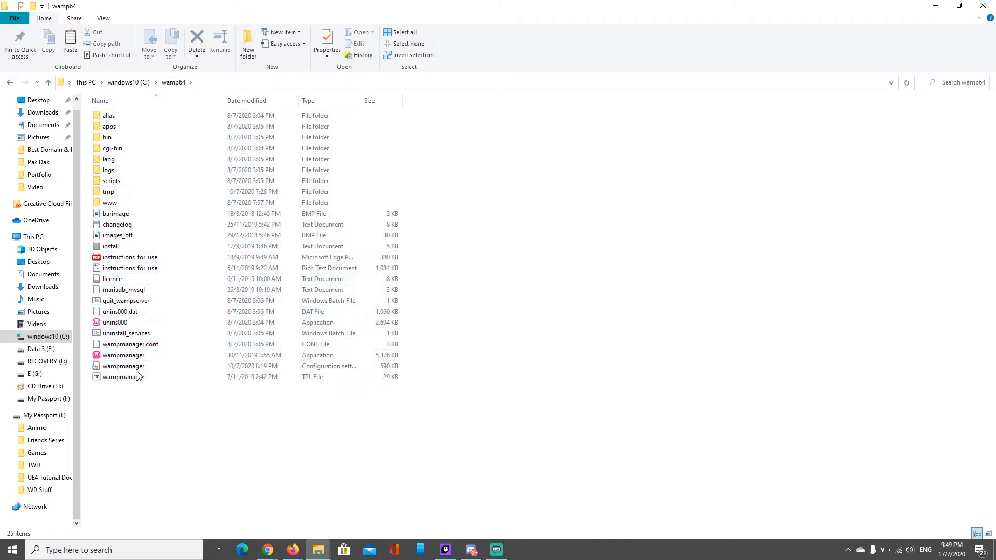
{"action": "double_click", "coordinate": [110, 203]}
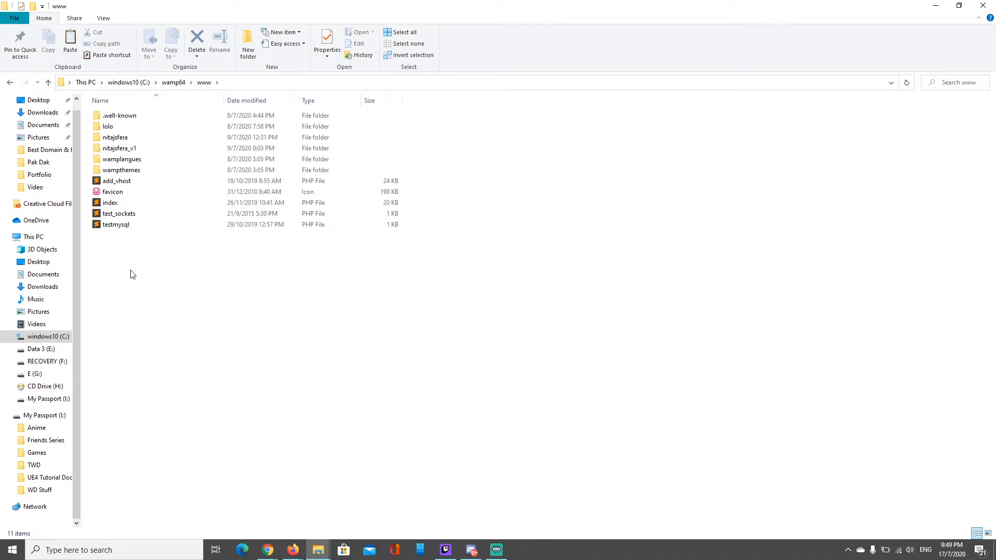
{"action": "key", "text": "ctrl+v"}
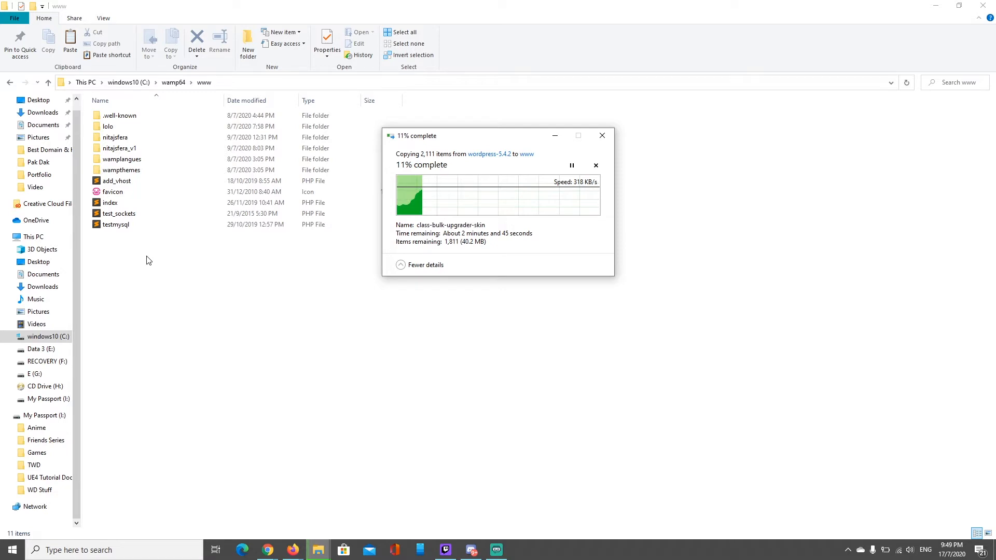
Open the WampServer home page from a Google search for 'wampserver' in a new tab.
{"action": "mouse_move", "coordinate": [293, 550]}
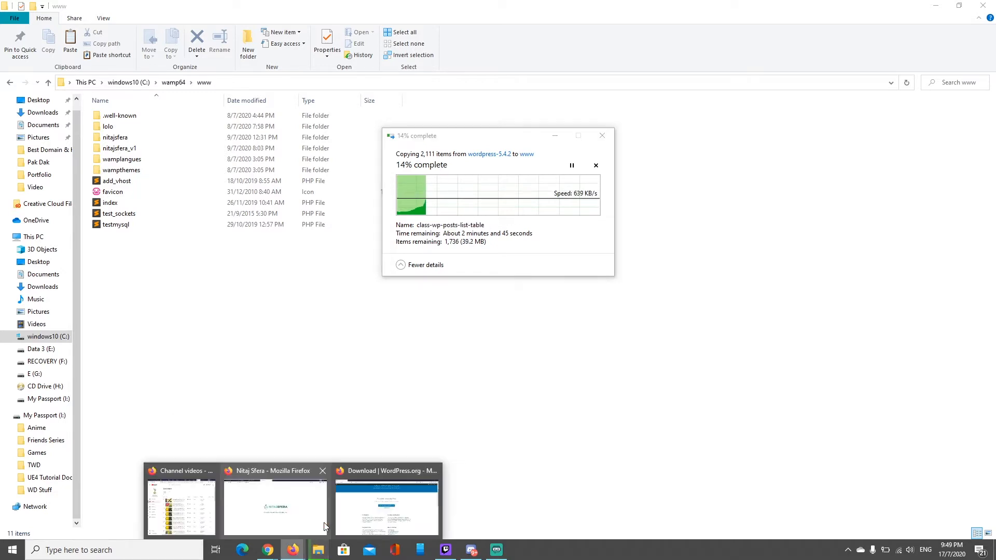
{"action": "left_click", "coordinate": [389, 501]}
{"action": "left_click", "coordinate": [124, 8]}
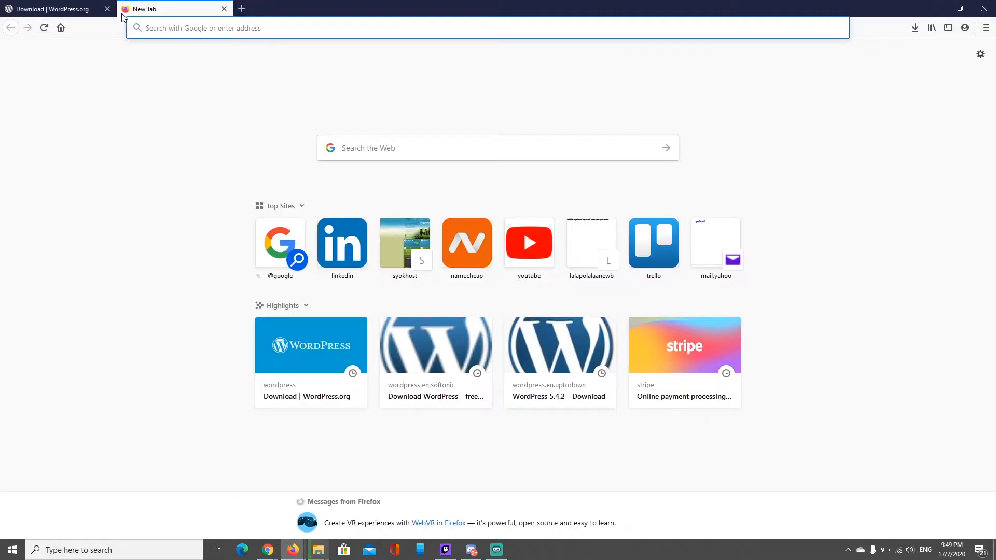
{"action": "type", "text": "wampserver"}
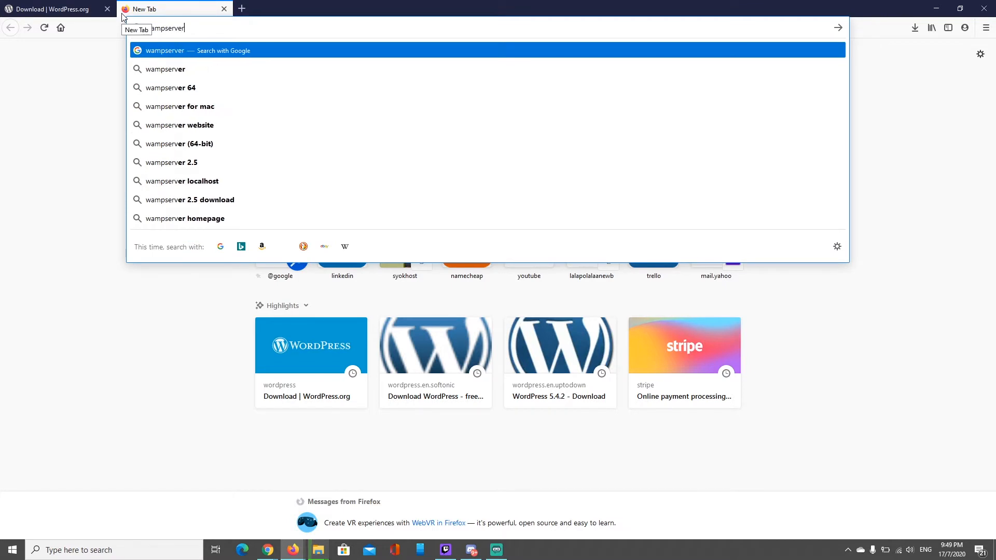
{"action": "key", "text": "Return"}
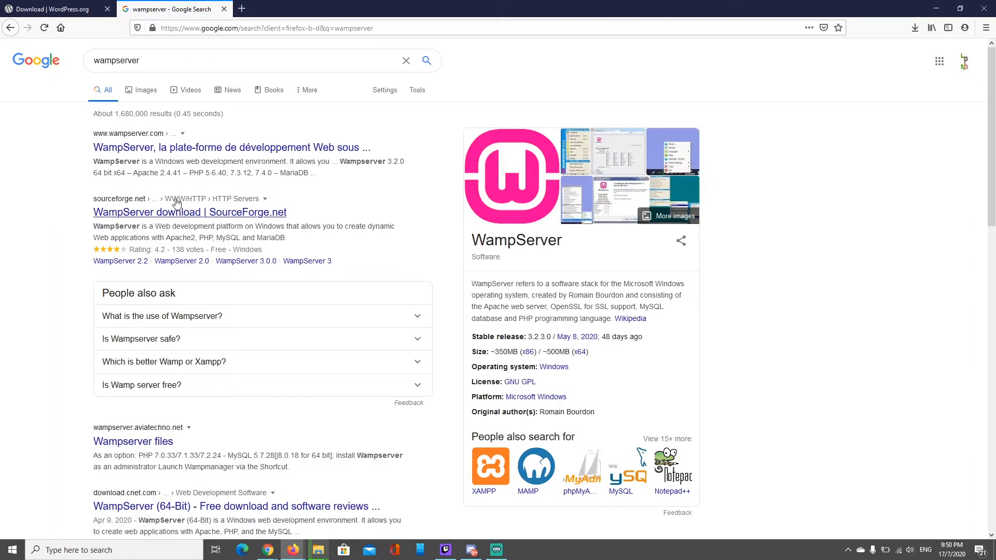
{"action": "left_click", "coordinate": [261, 147]}
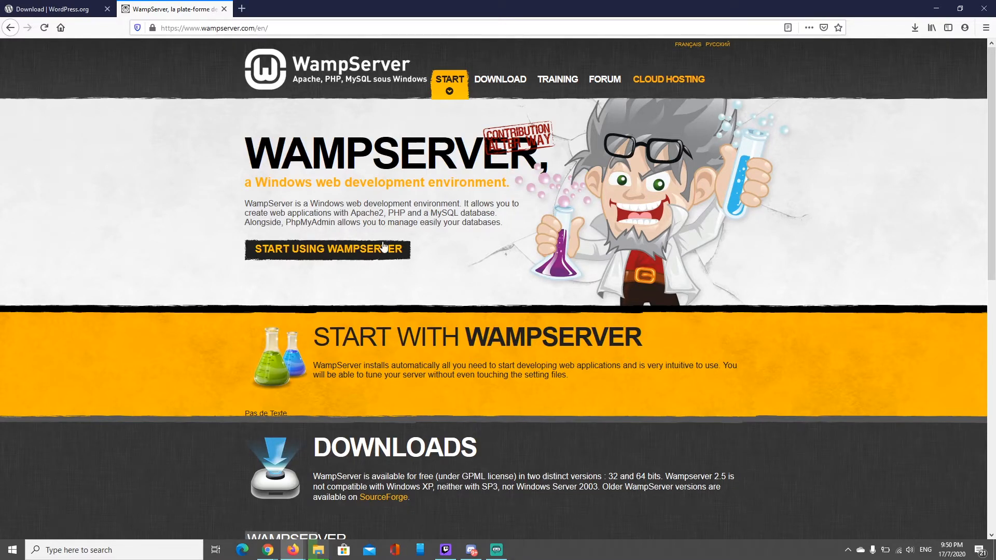
In another new tab, search 'xammp' and open the XAMPP Apache Friends page.
{"action": "left_click", "coordinate": [242, 9]}
{"action": "type", "text": "xmm"}
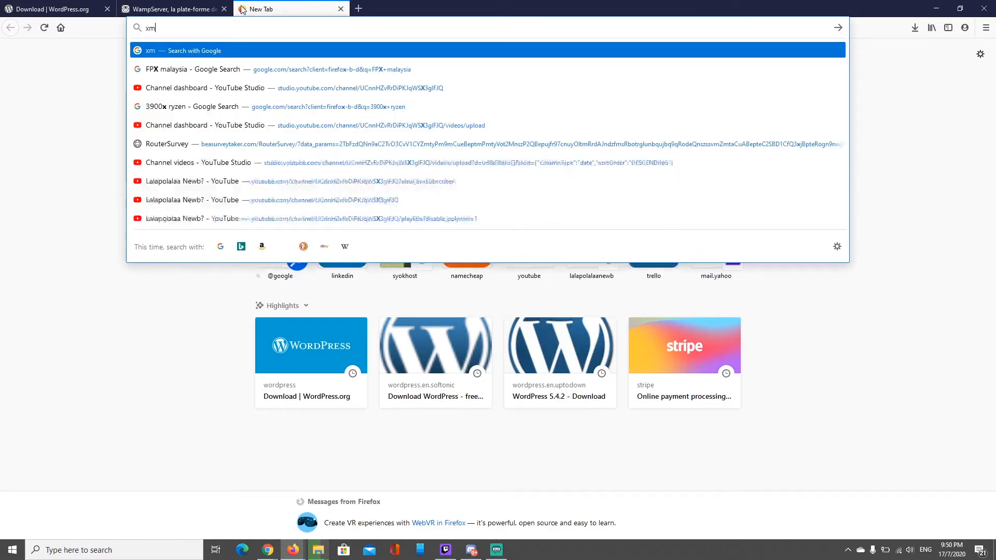
{"action": "key", "text": "BackSpace"}
{"action": "key", "text": "BackSpace"}
{"action": "key", "text": "BackSpace"}
{"action": "type", "text": "xammp"}
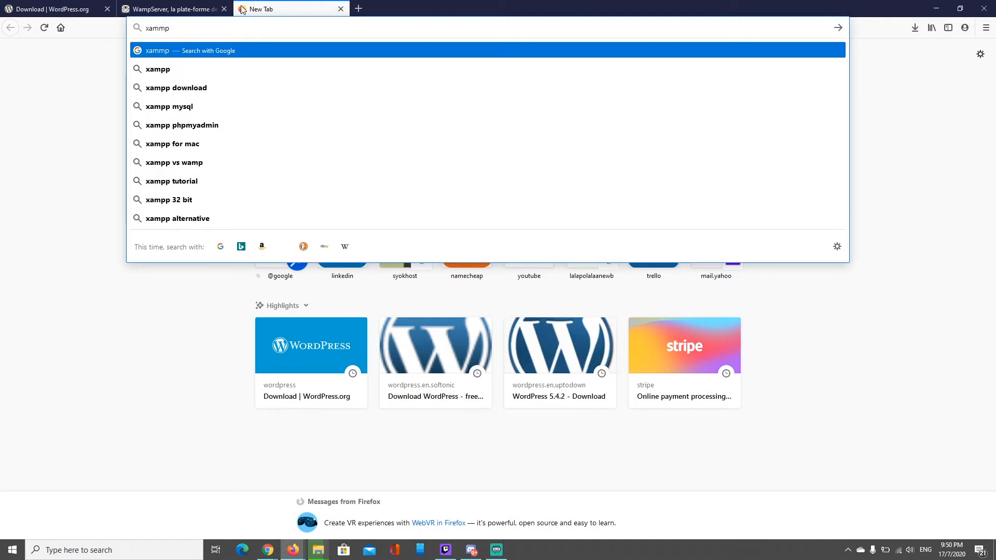
{"action": "left_click", "coordinate": [158, 69]}
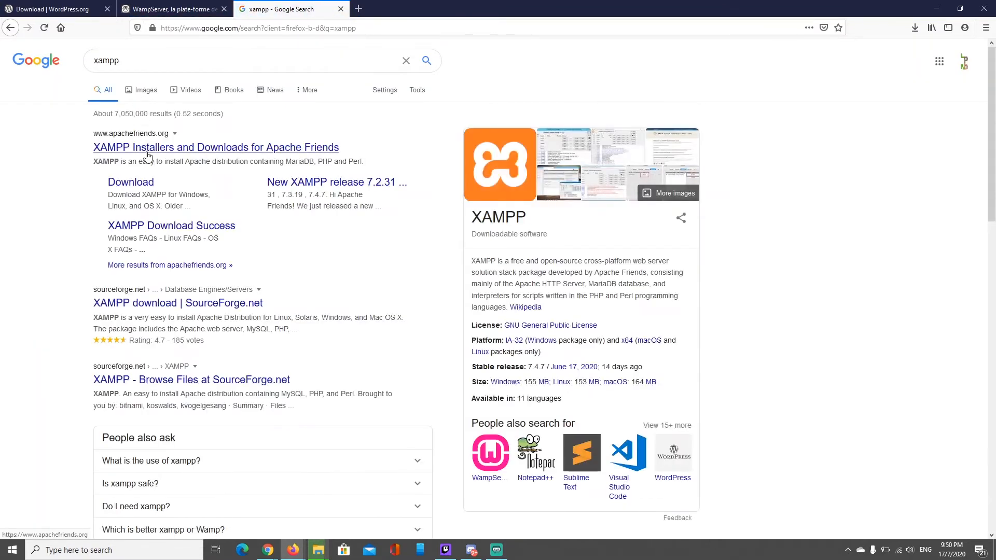
{"action": "left_click", "coordinate": [148, 148]}
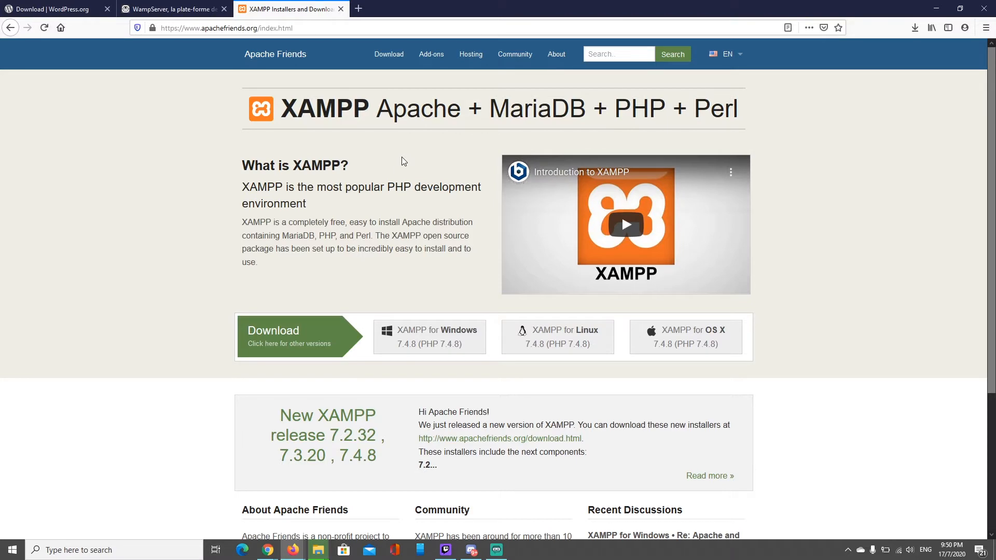
{"action": "key", "text": "alt+Tab"}
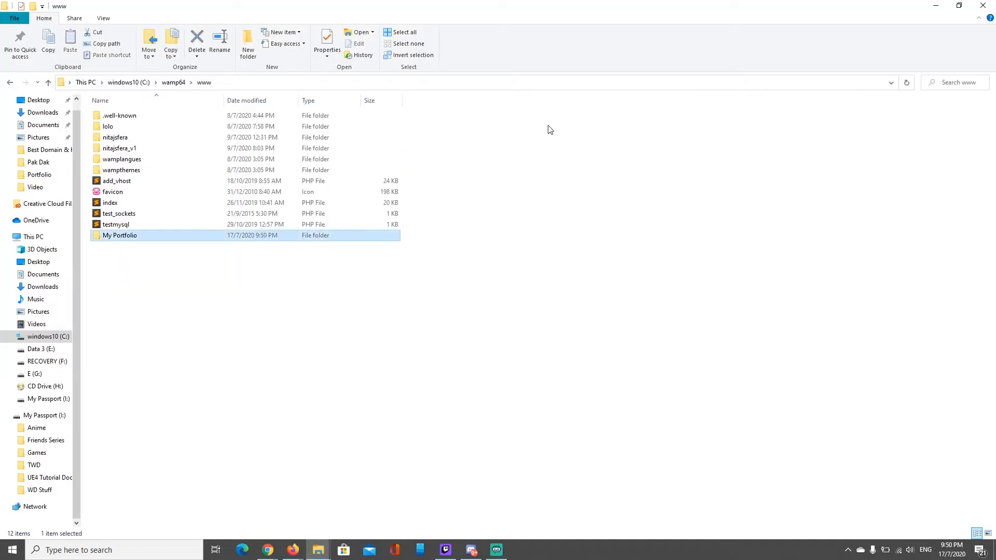
{"action": "key", "text": "alt+Tab"}
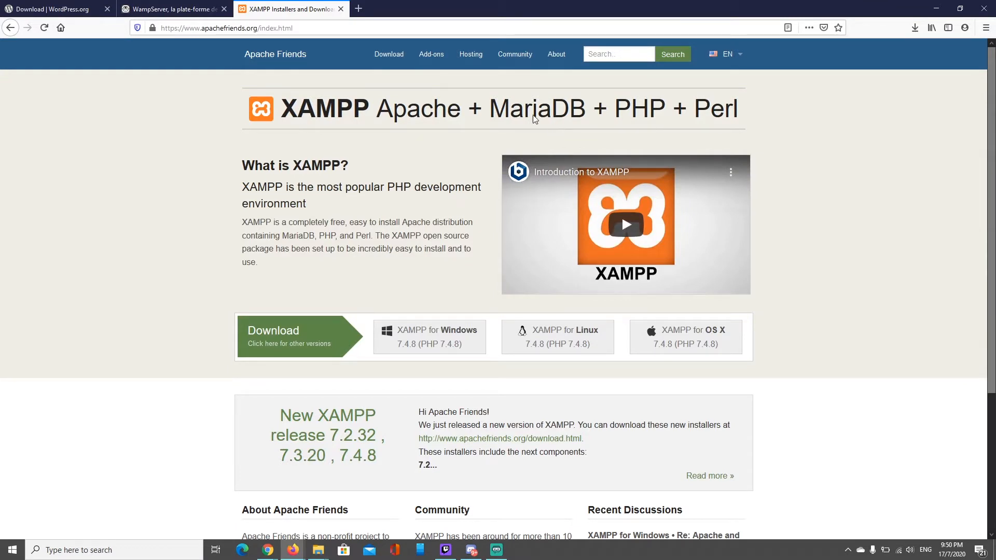
Search Google for 'ammp' in a new tab, then revise the query to 'ammps'.
{"action": "left_click_drag", "start_coordinate": [490, 107], "coordinate": [585, 113]}
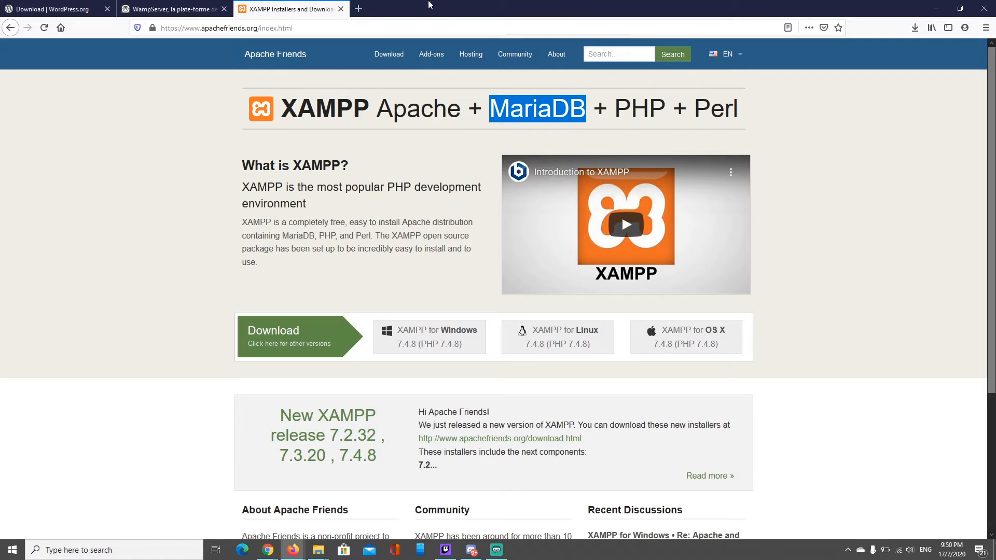
{"action": "left_click", "coordinate": [359, 8]}
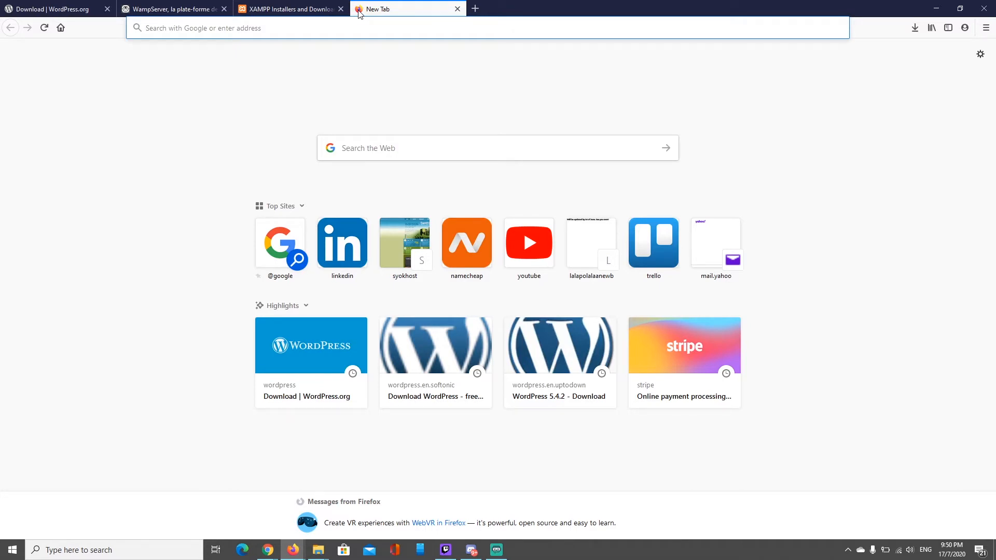
{"action": "type", "text": "ammp"}
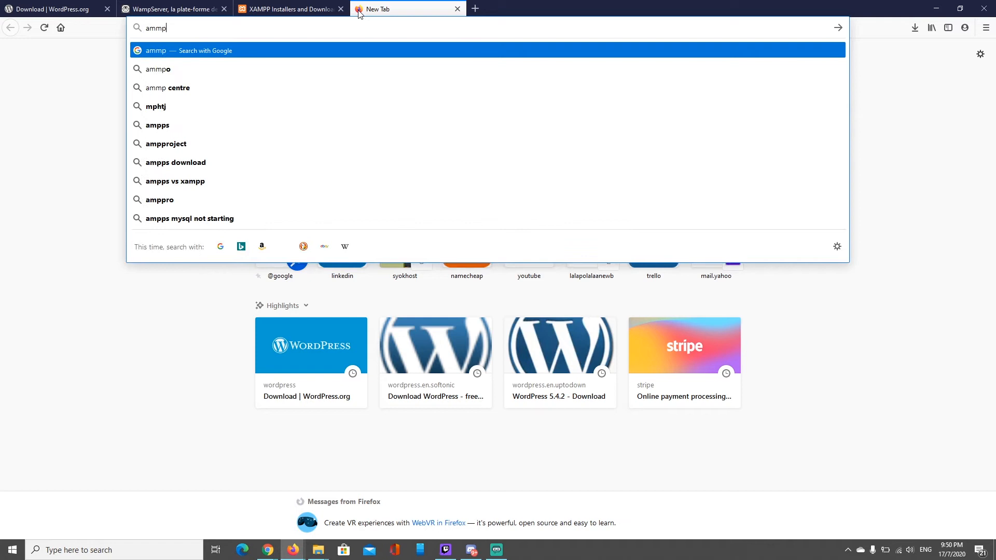
{"action": "key", "text": "Return"}
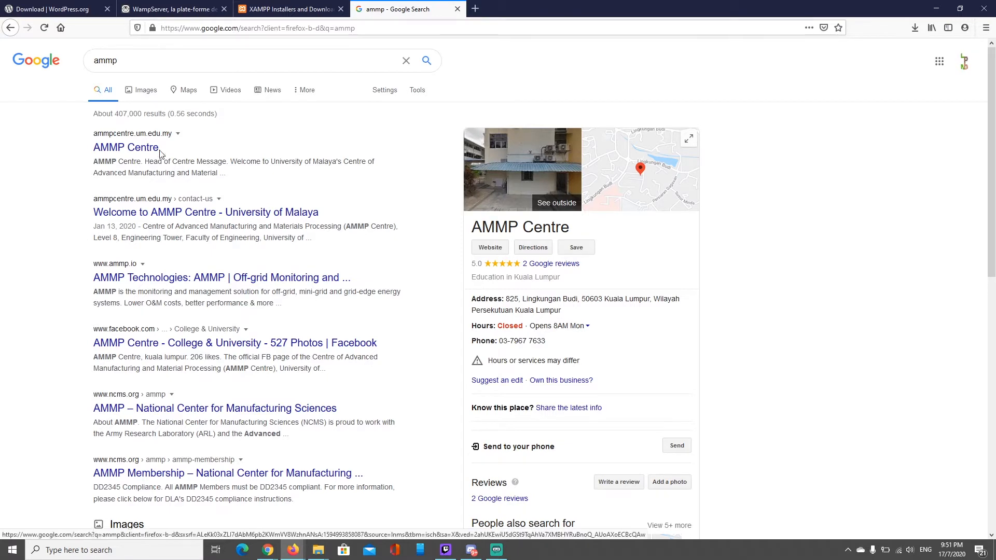
{"action": "left_click", "coordinate": [130, 212]}
{"action": "left_click", "coordinate": [125, 60]}
{"action": "type", "text": "s"}
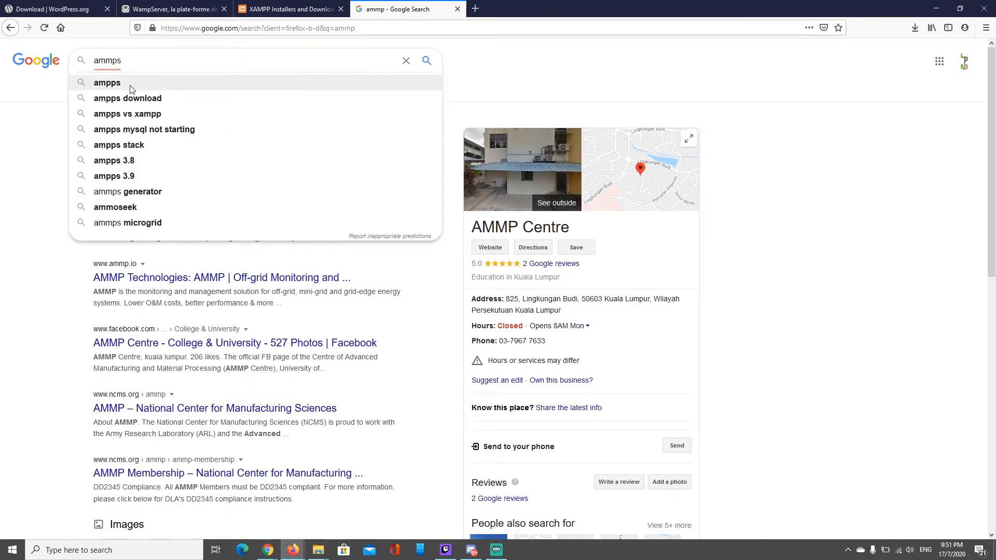
{"action": "left_click", "coordinate": [130, 85]}
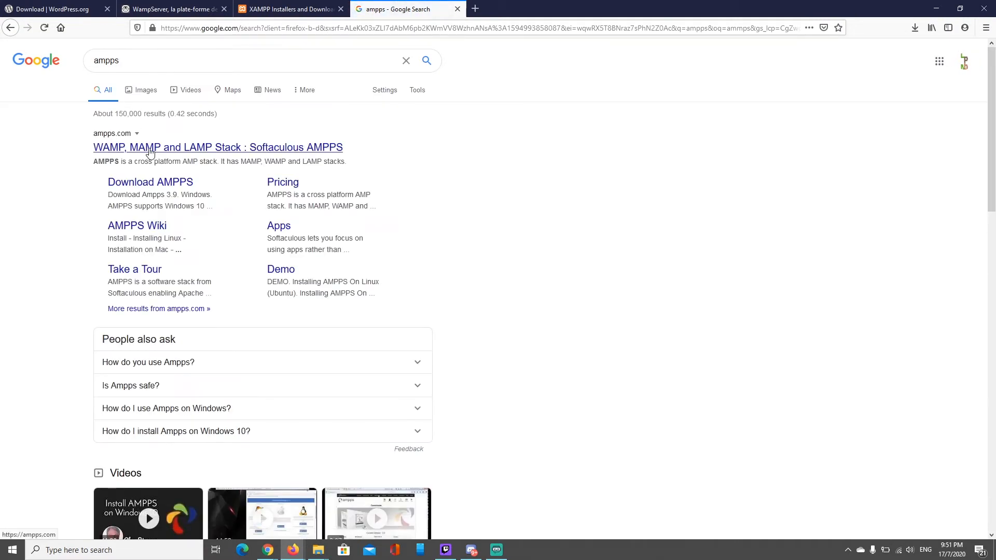
Open the ampps.com home page and scroll through it.
{"action": "left_click", "coordinate": [150, 151]}
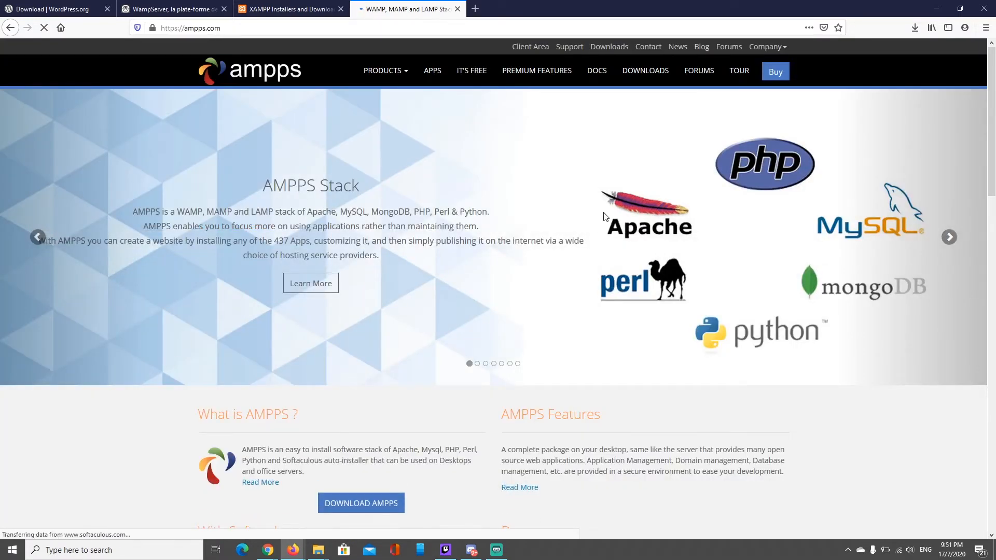
{"action": "scroll", "coordinate": [536, 224], "scroll_direction": "down", "scroll_amount": 6}
{"action": "scroll", "coordinate": [535, 224], "scroll_direction": "down", "scroll_amount": 1}
{"action": "scroll", "coordinate": [536, 224], "scroll_direction": "up", "scroll_amount": 6}
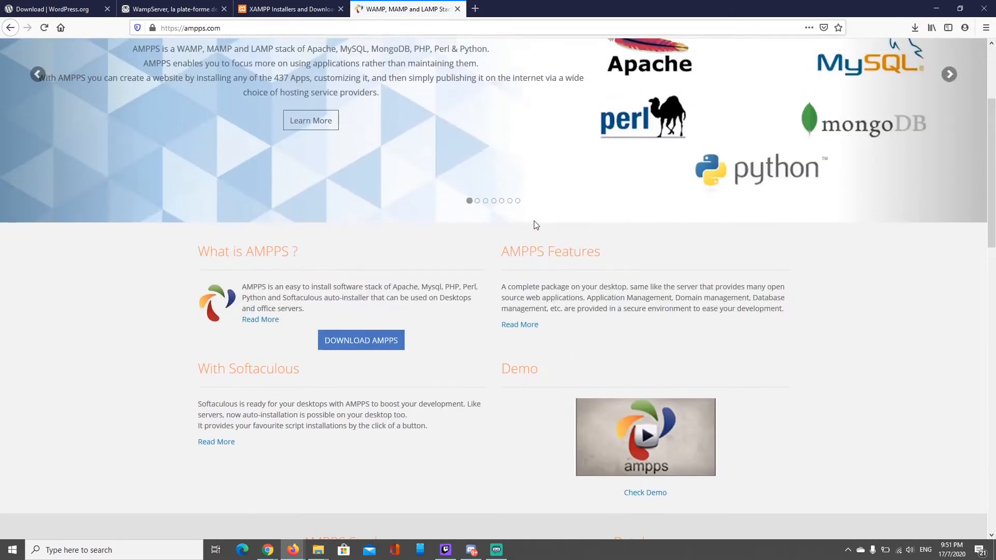
{"action": "scroll", "coordinate": [537, 223], "scroll_direction": "up", "scroll_amount": 1}
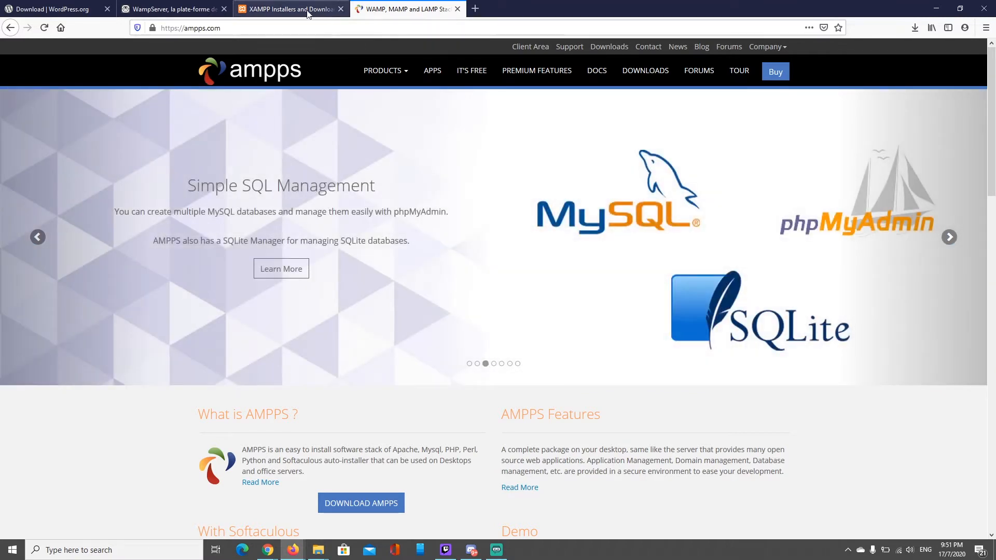
Close the WampServer, XAMPP and AMPPS tabs, leaving the WordPress download page.
{"action": "left_click", "coordinate": [223, 9]}
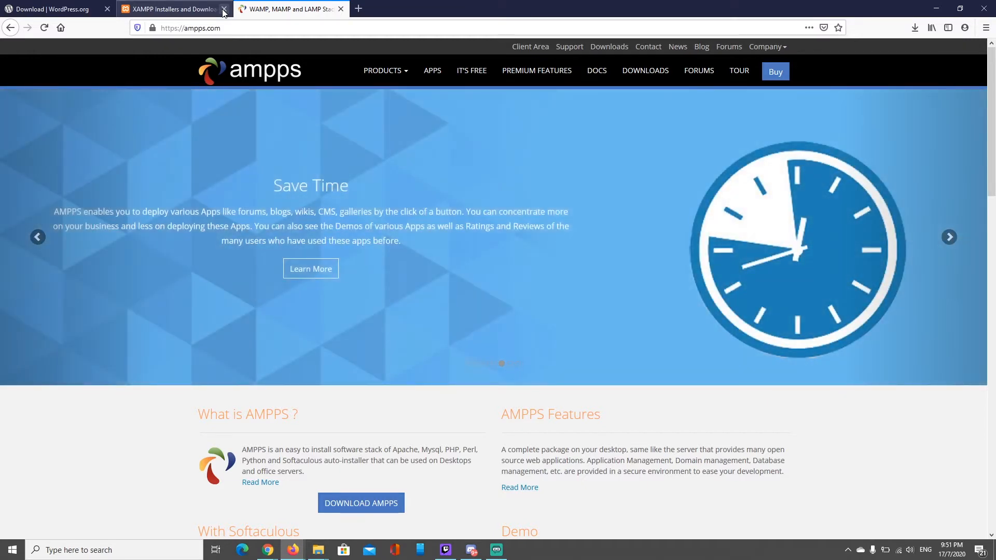
{"action": "left_click", "coordinate": [224, 9]}
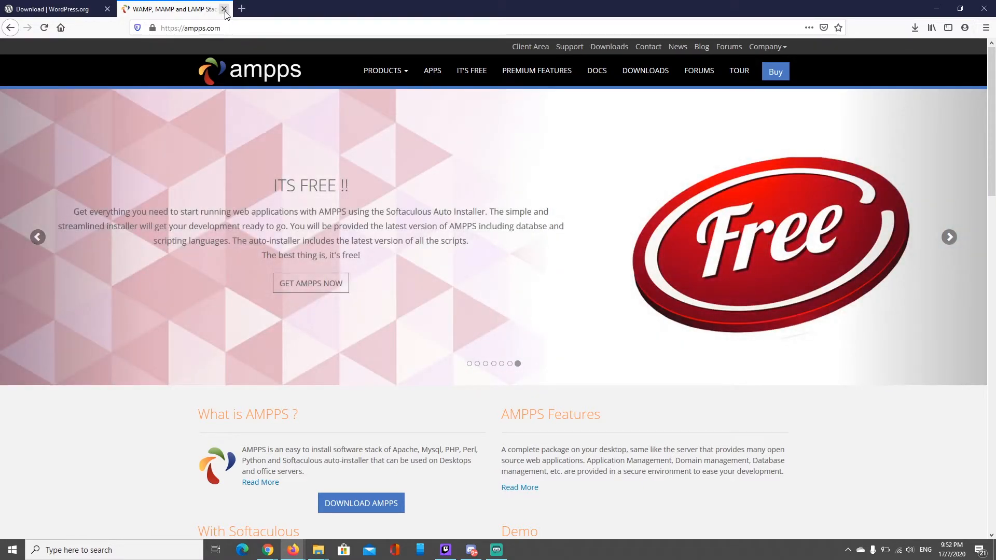
{"action": "left_click", "coordinate": [224, 9]}
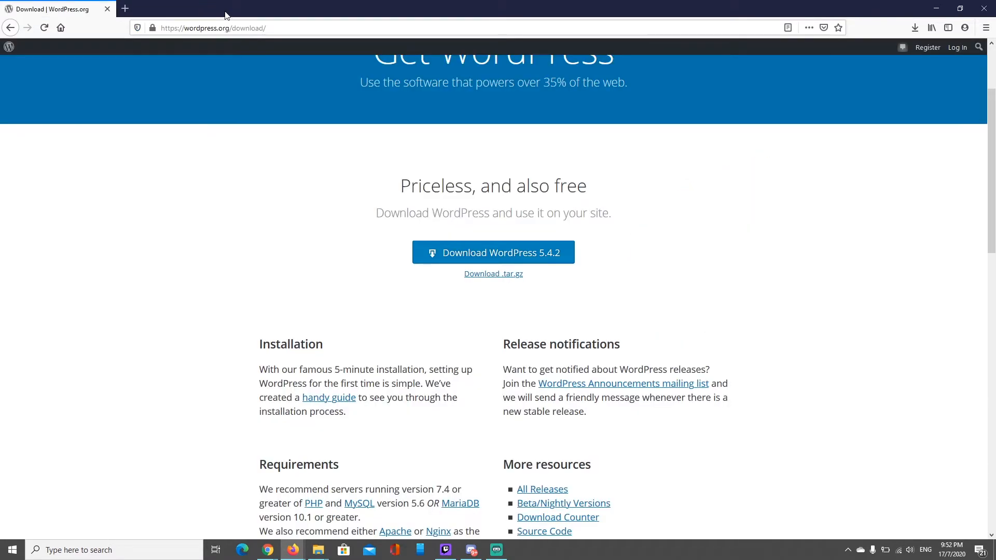
Minimize Firefox and browse to C:\wamp64\www to find the My Portfolio folder.
{"action": "left_click", "coordinate": [932, 8]}
{"action": "double_click", "coordinate": [47, 84]}
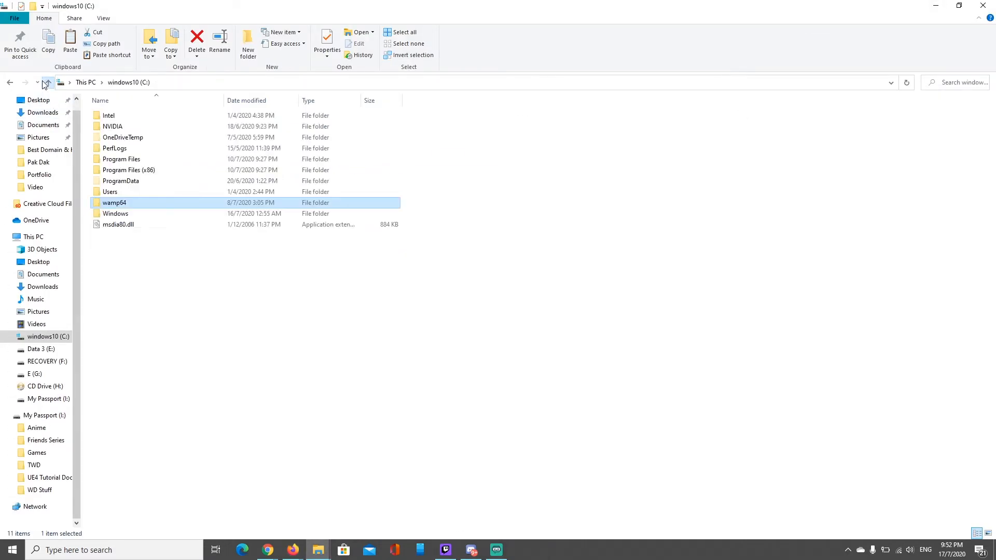
{"action": "double_click", "coordinate": [130, 207]}
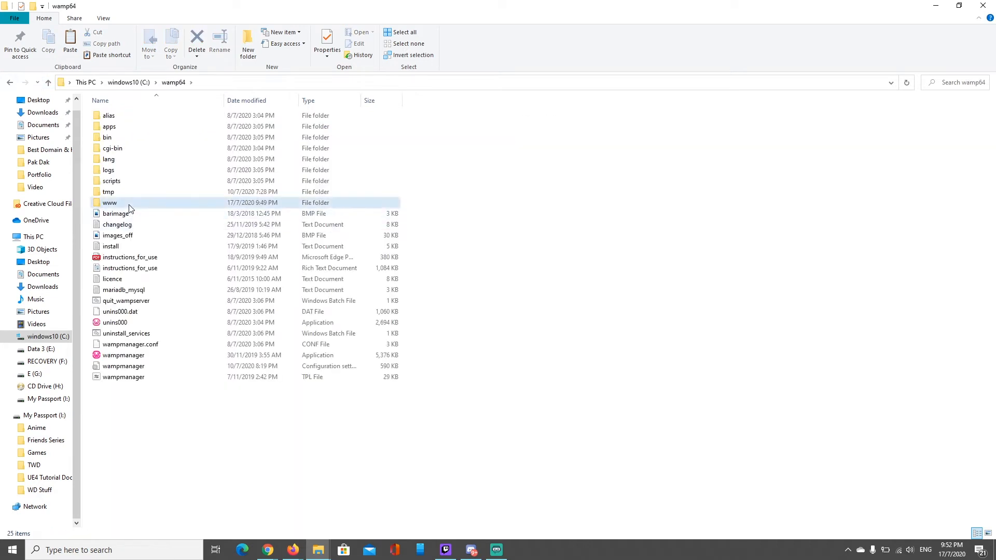
{"action": "double_click", "coordinate": [130, 208]}
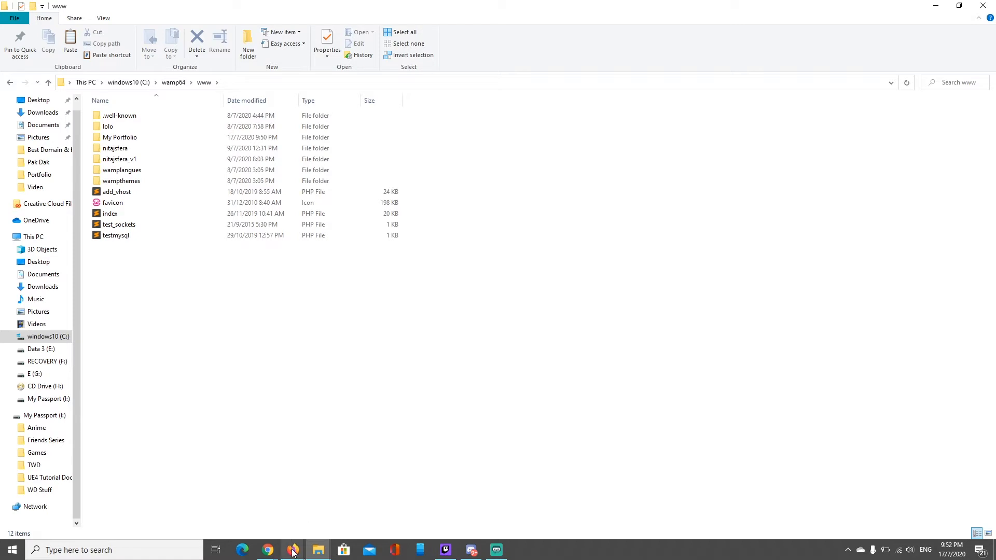
Load localhost in Firefox, which fails with an Unable to connect error.
{"action": "mouse_move", "coordinate": [292, 549]}
{"action": "left_click", "coordinate": [386, 506]}
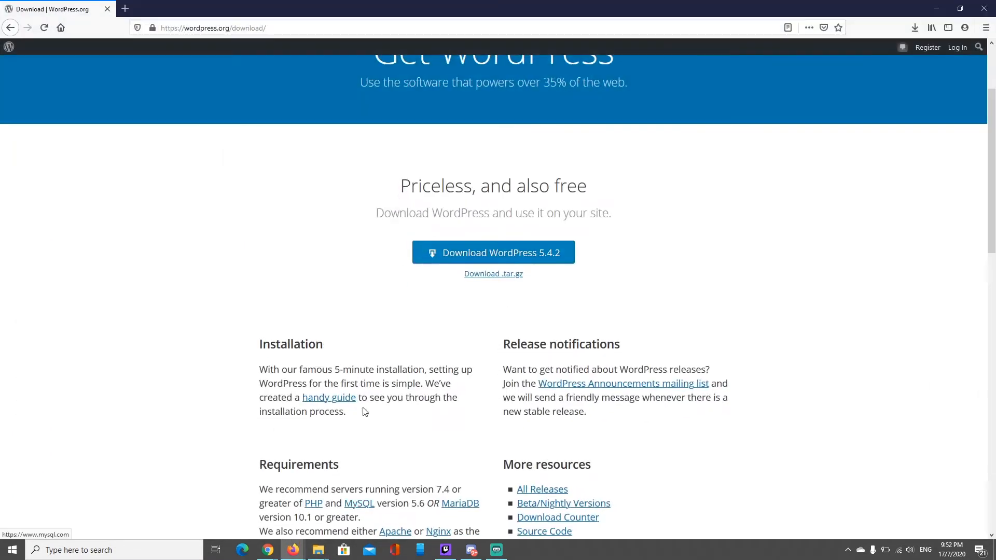
{"action": "left_click", "coordinate": [271, 30]}
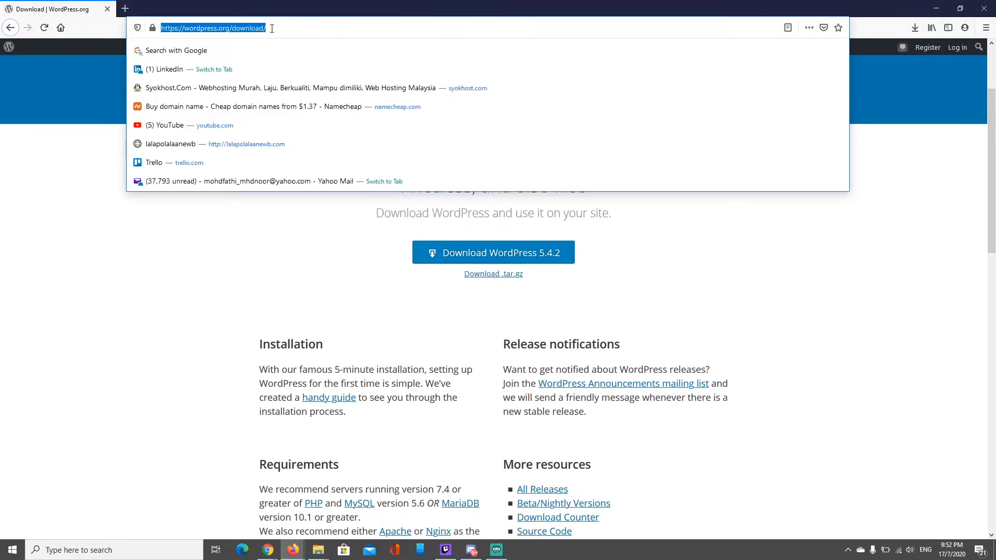
{"action": "type", "text": "local"}
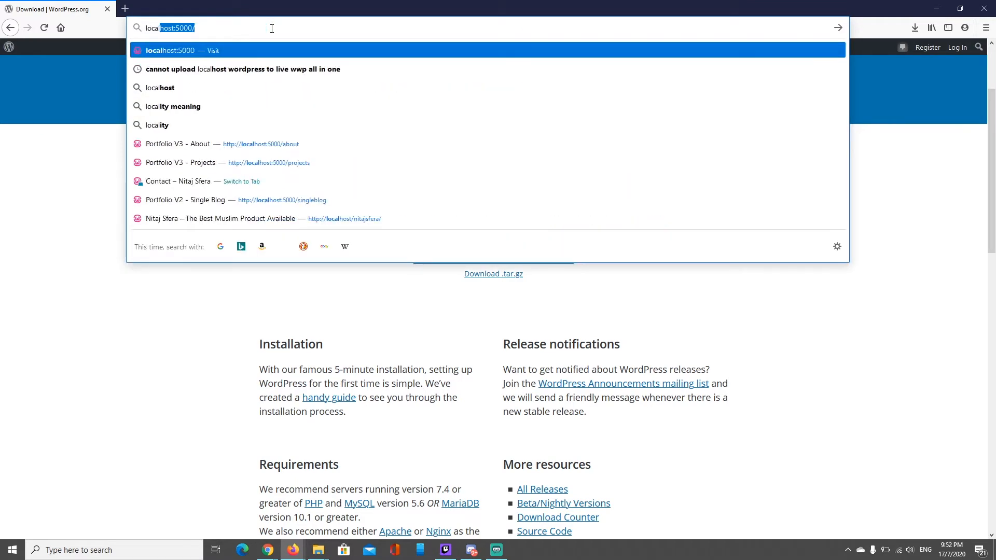
{"action": "type", "text": "host"}
{"action": "key", "text": "Delete"}
{"action": "key", "text": "Return"}
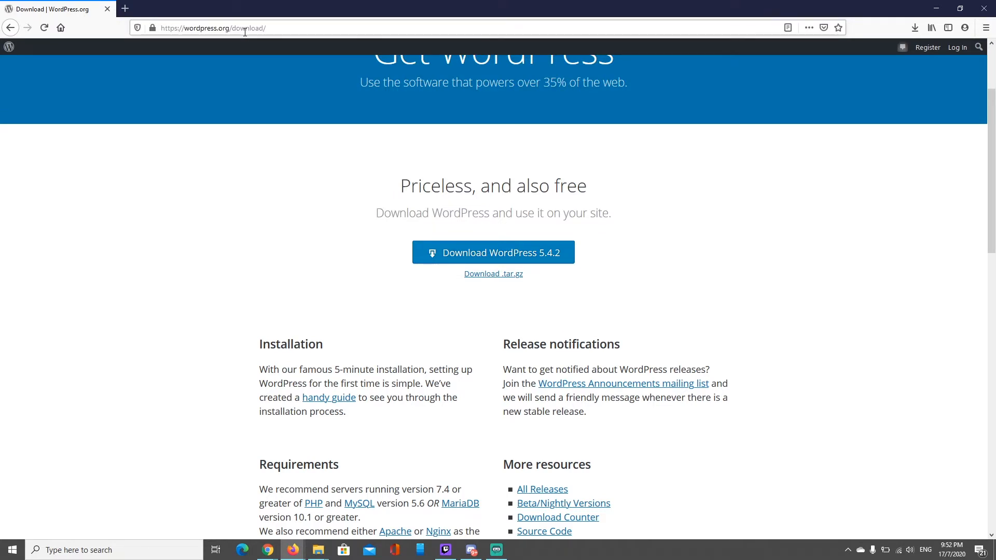
Clear the address bar and search Windows for 'wamp' to find Wampserver64.
{"action": "left_click", "coordinate": [241, 28]}
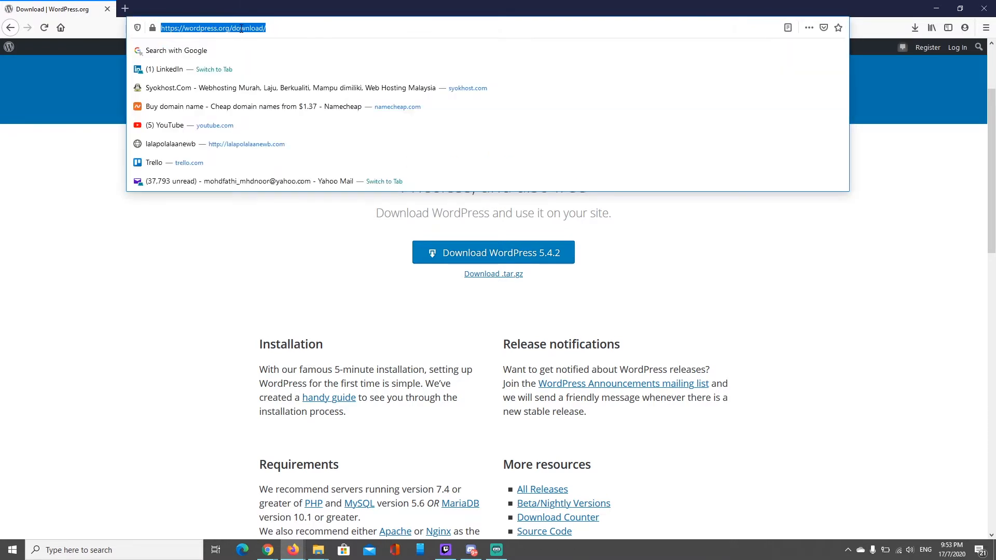
{"action": "type", "text": "local"}
{"action": "key", "text": "Right"}
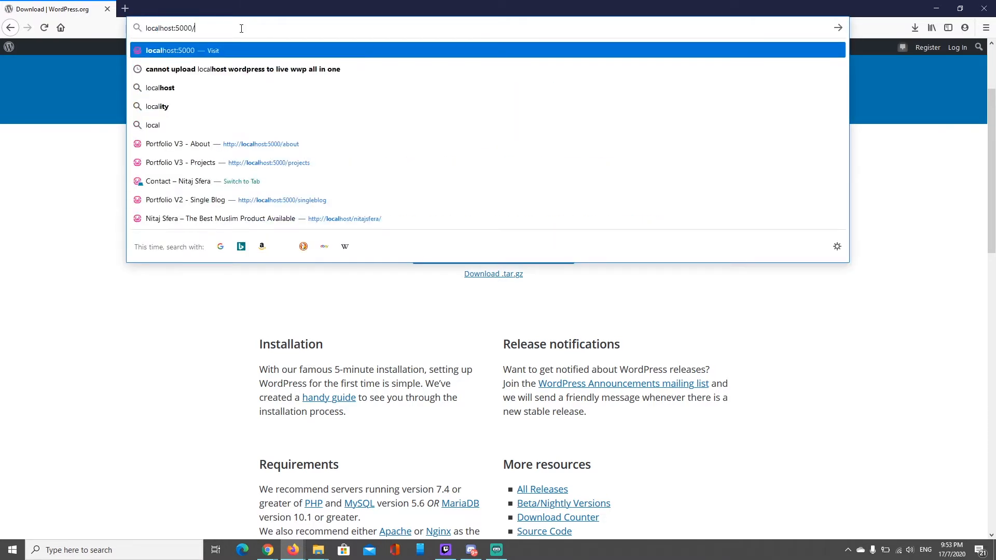
{"action": "key", "text": "BackSpace"}
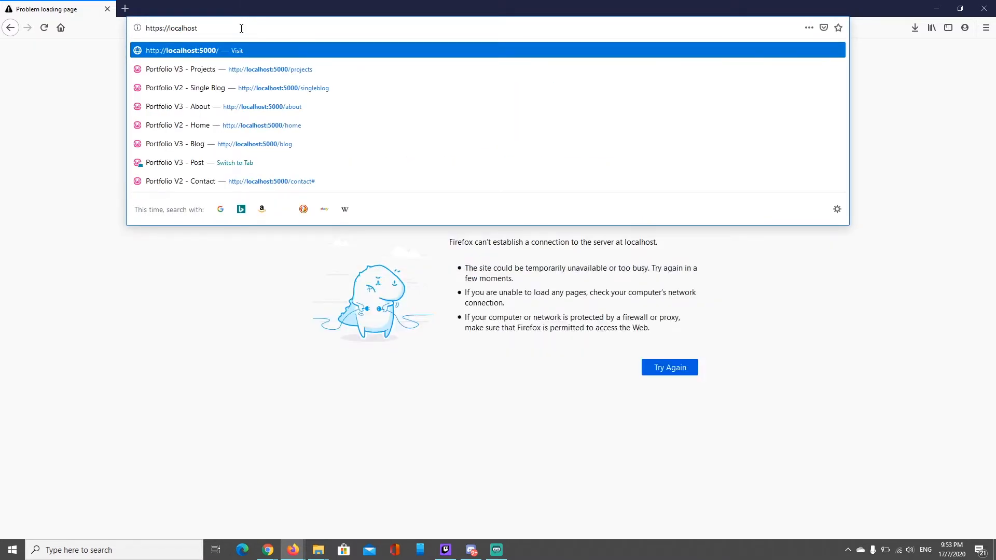
{"action": "type", "text": "local"}
{"action": "triple_click", "coordinate": [241, 28]}
{"action": "key", "text": "BackSpace"}
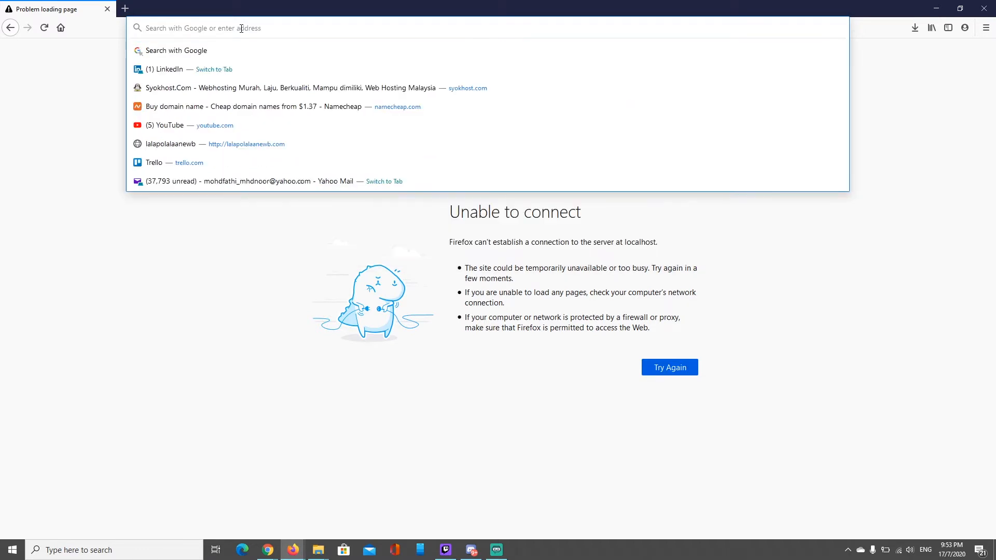
{"action": "key", "text": "super"}
{"action": "type", "text": "wamp"}
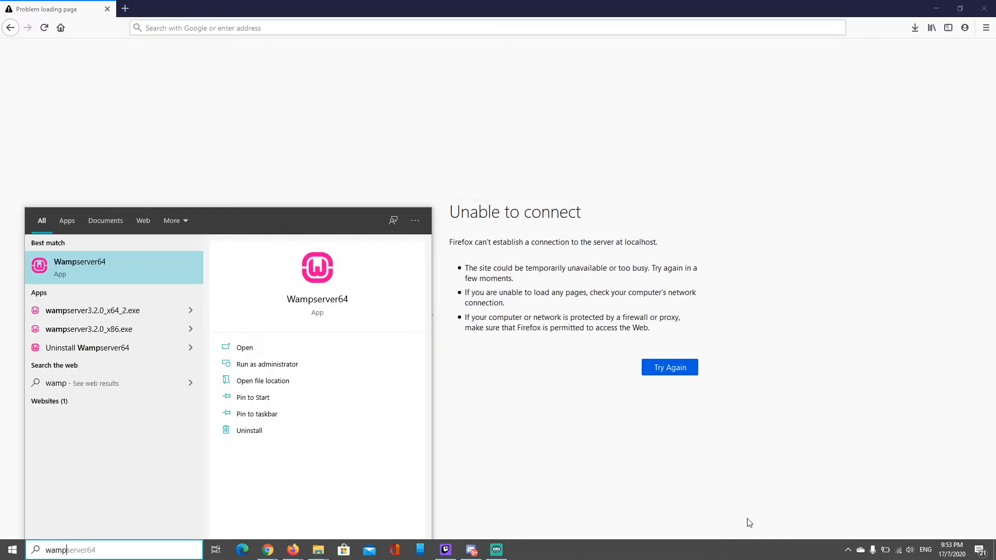
Launch Wampserver64 from the Start search results to start the local server.
{"action": "left_click", "coordinate": [110, 260]}
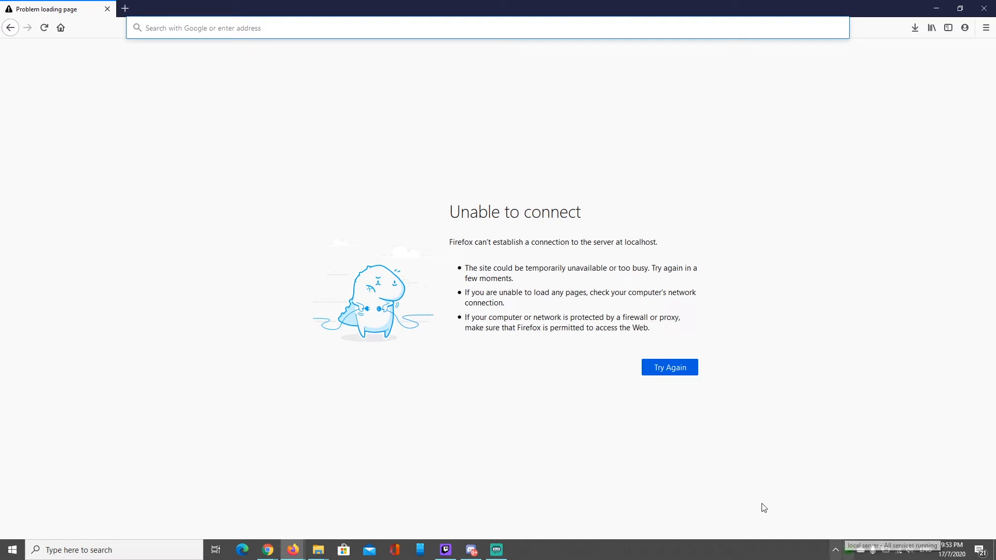
Load localhost in Firefox, dropping the autocompleted :5000 port from the address.
{"action": "left_click", "coordinate": [235, 27]}
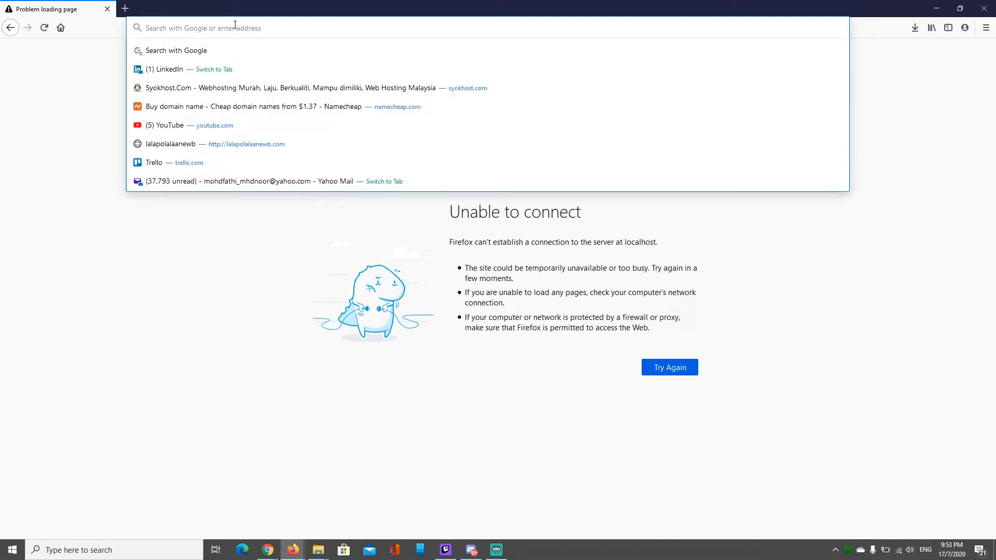
{"action": "type", "text": "local"}
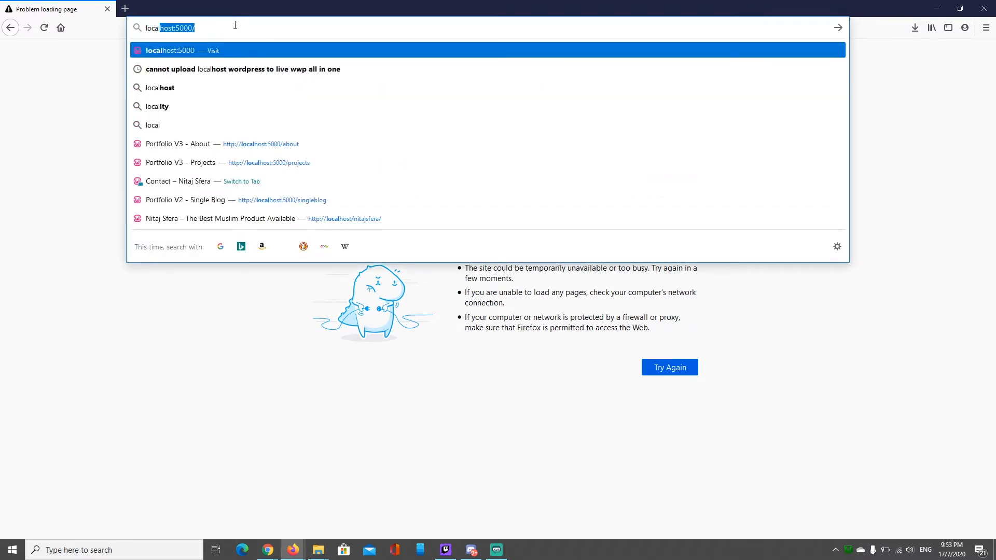
{"action": "key", "text": "BackSpace"}
{"action": "key", "text": "BackSpace"}
{"action": "key", "text": "BackSpace"}
{"action": "key", "text": "BackSpace"}
{"action": "type", "text": "calhost"}
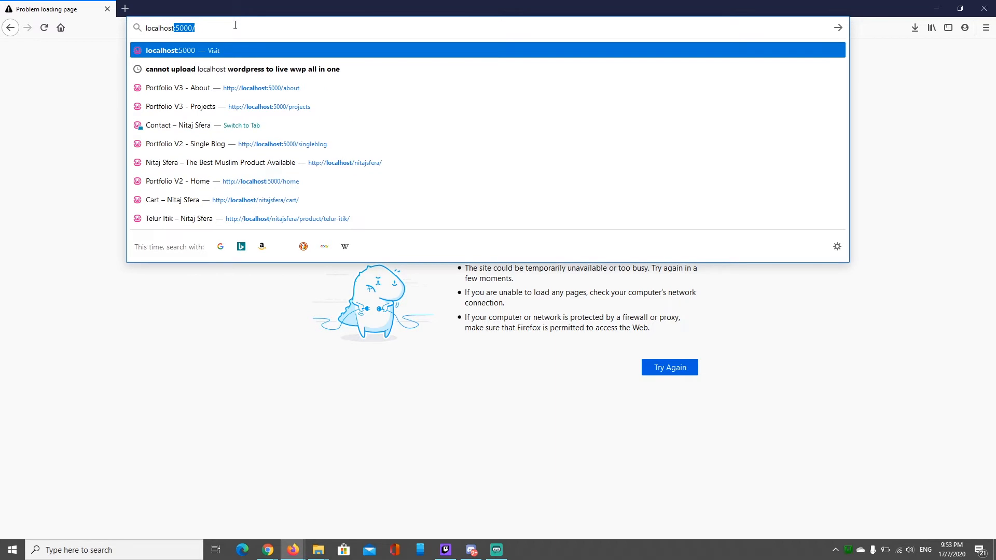
{"action": "key", "text": "Right"}
{"action": "key", "text": "BackSpace"}
{"action": "key", "text": "BackSpace"}
{"action": "key", "text": "BackSpace"}
{"action": "key", "text": "BackSpace"}
{"action": "key", "text": "BackSpace"}
{"action": "key", "text": "BackSpace"}
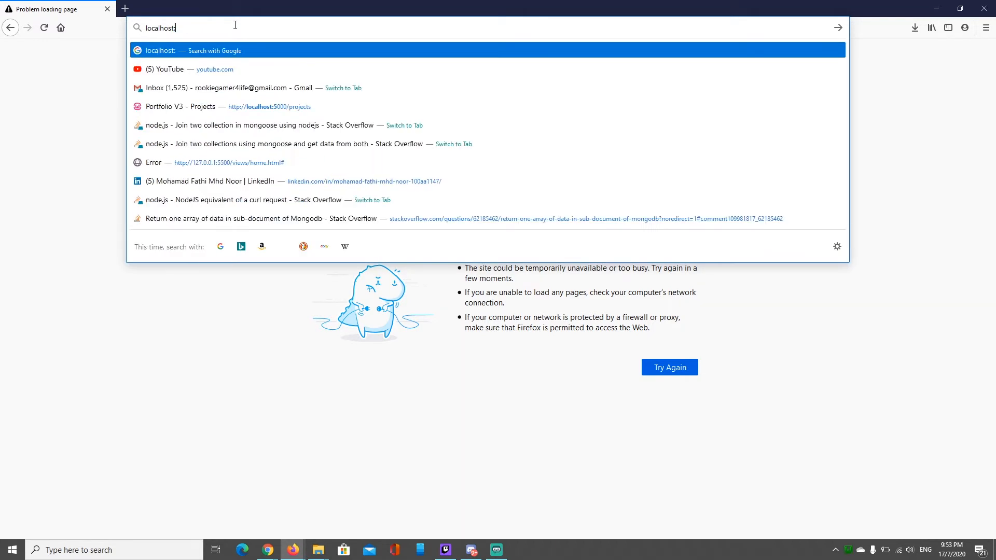
{"action": "key", "text": "Return"}
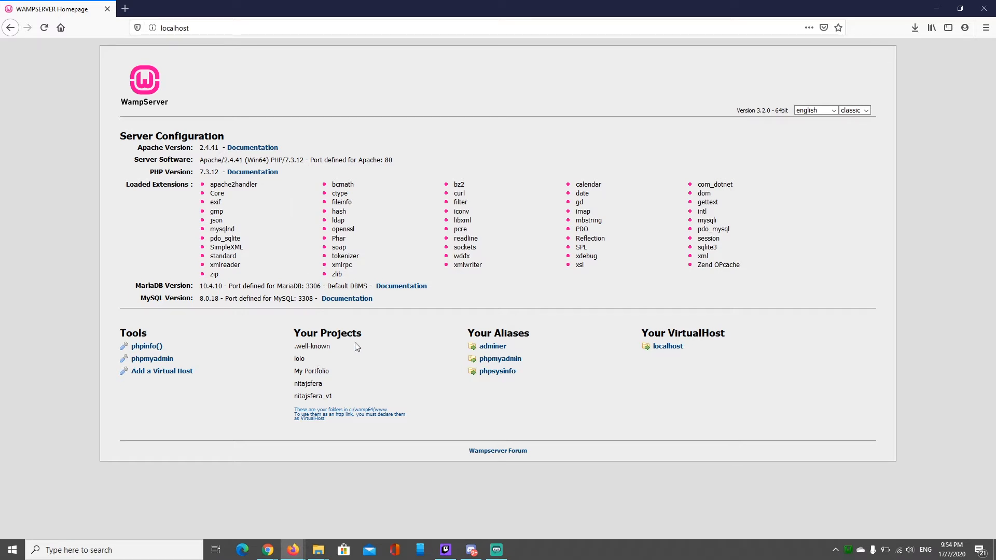
Load localhost/My Portfolio, correcting the misspelled folder name before submitting.
{"action": "left_click", "coordinate": [221, 32]}
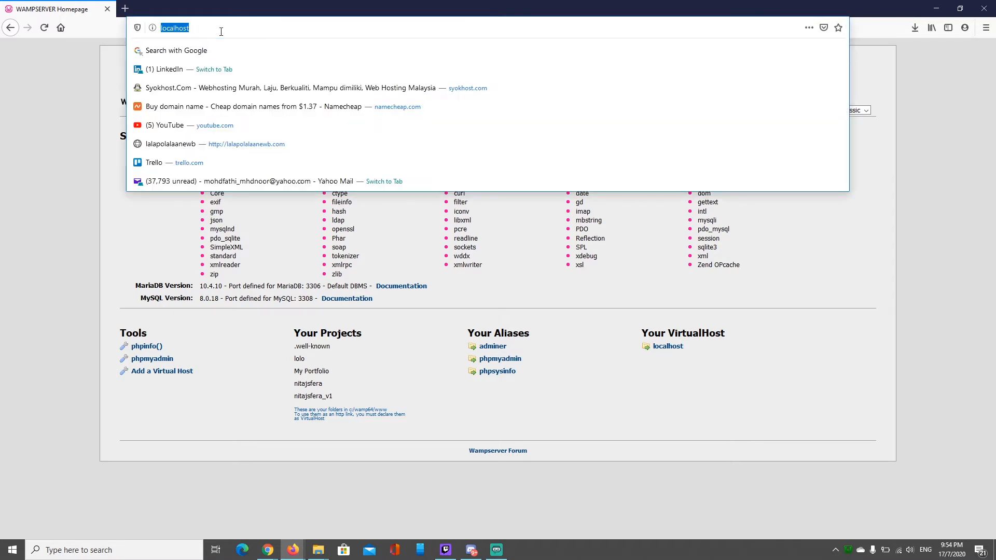
{"action": "left_click", "coordinate": [221, 32]}
{"action": "type", "text": "/"}
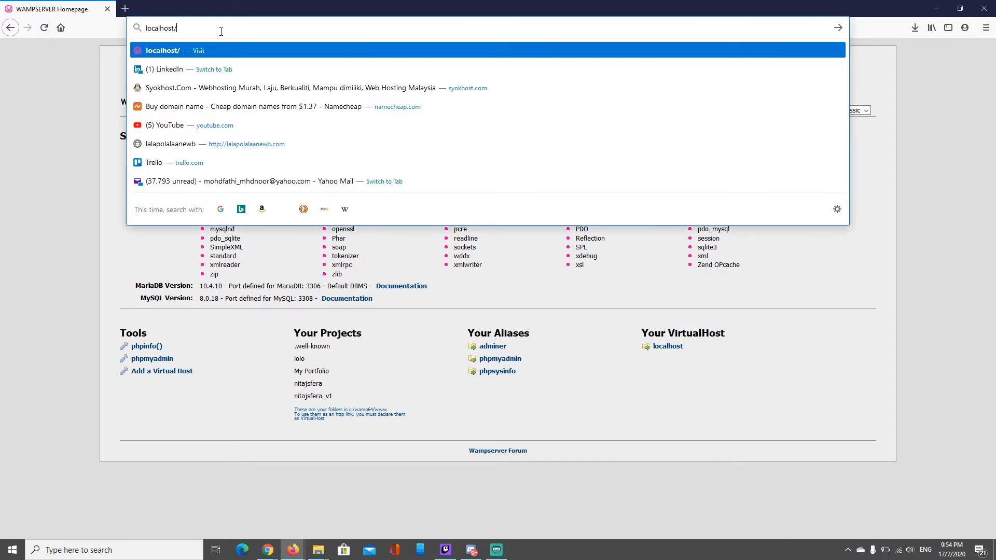
{"action": "type", "text": "My"}
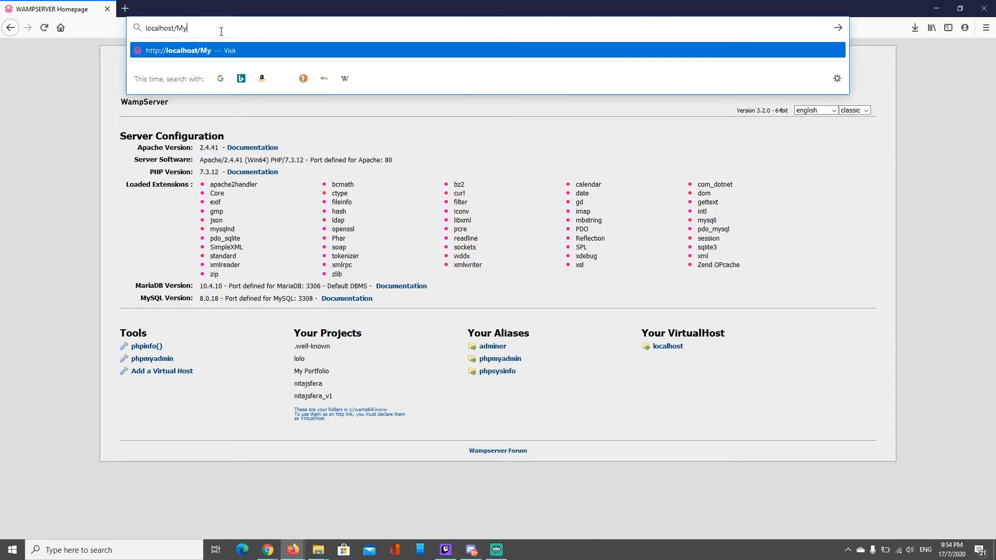
{"action": "type", "text": " pos"}
{"action": "type", "text": "rtfolio"}
{"action": "key", "text": "BackSpace"}
{"action": "key", "text": "BackSpace"}
{"action": "key", "text": "BackSpace"}
{"action": "type", "text": "Po"}
{"action": "key", "text": "Return"}
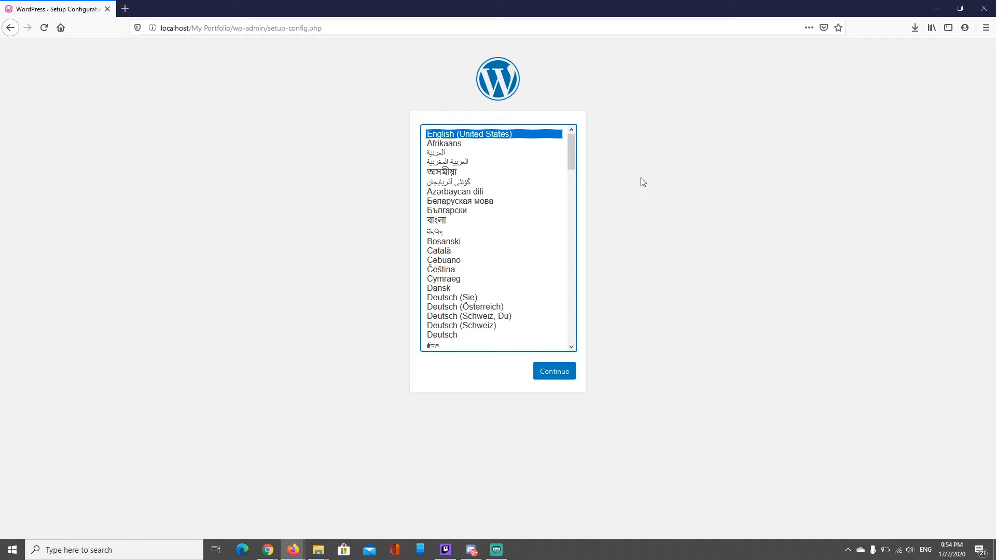
Keep English (United States), continue to the database welcome page, and begin localhost in a new tab.
{"action": "left_click", "coordinate": [554, 371]}
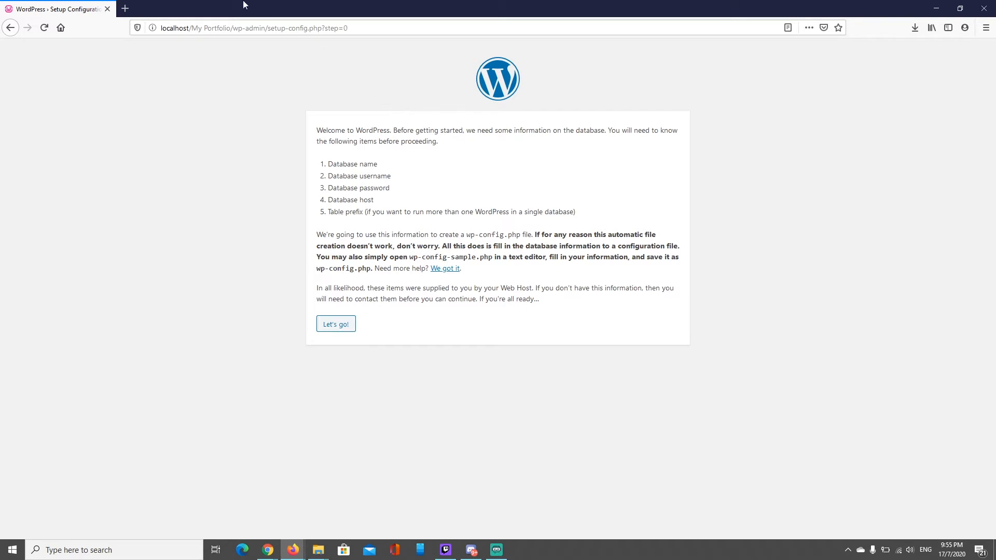
{"action": "left_click", "coordinate": [126, 8]}
{"action": "type", "text": "loca"}
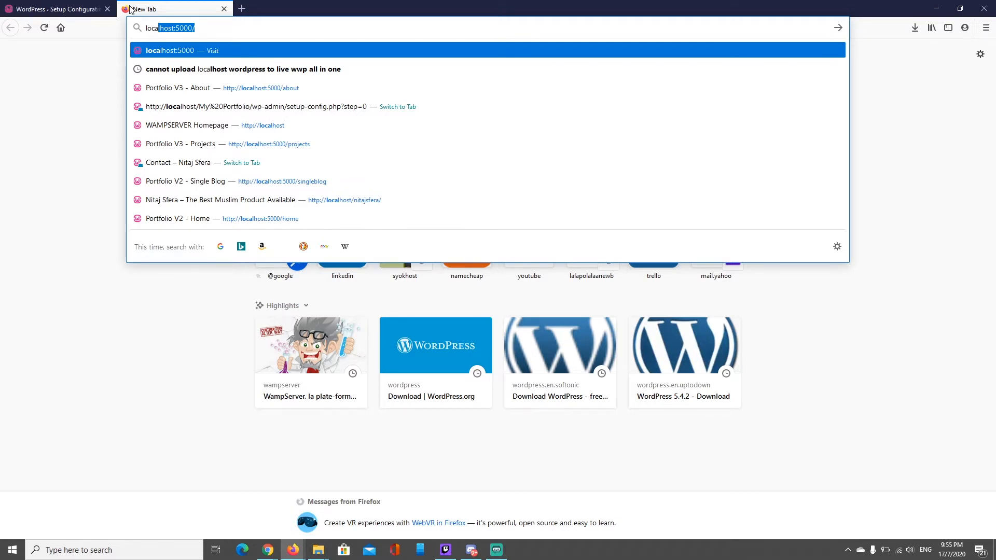
Go to localhost/phpmyadmin in the new tab, fixing typos, to reach the login form.
{"action": "type", "text": "lhost"}
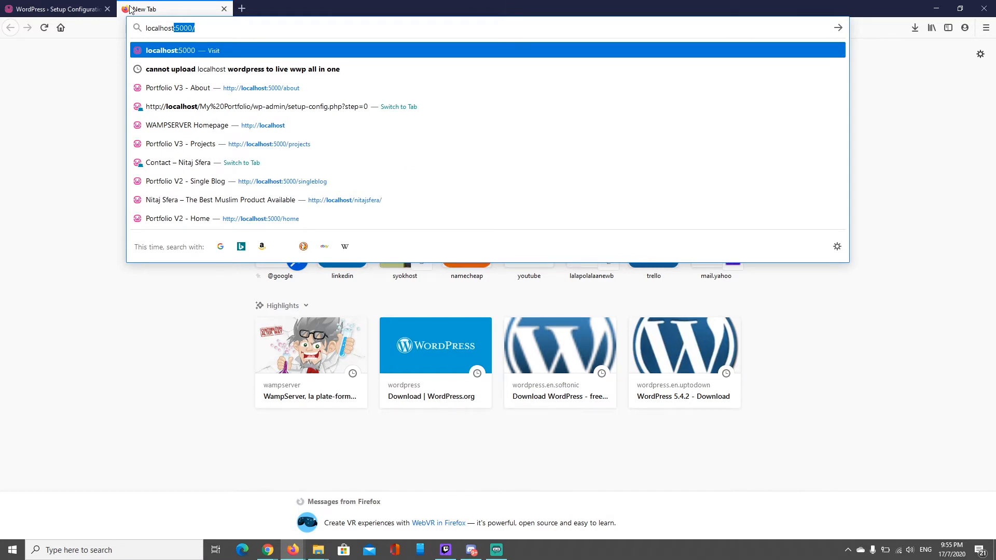
{"action": "key", "text": "BackSpace"}
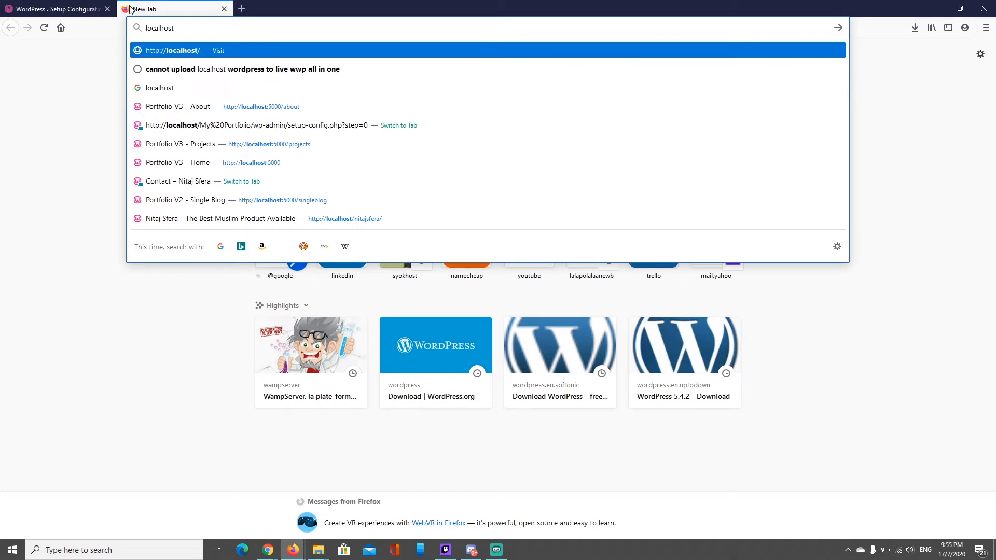
{"action": "type", "text": "/php"}
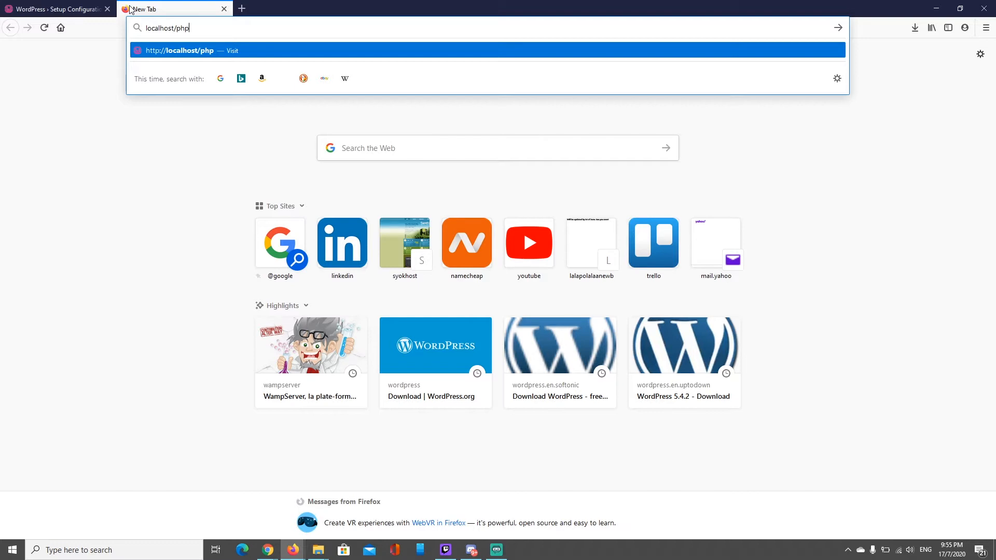
{"action": "type", "text": "m"}
{"action": "key", "text": "BackSpace"}
{"action": "type", "text": "myadmnin"}
{"action": "key", "text": "BackSpace"}
{"action": "key", "text": "BackSpace"}
{"action": "key", "text": "BackSpace"}
{"action": "key", "text": "BackSpace"}
{"action": "type", "text": "min"}
{"action": "key", "text": "Return"}
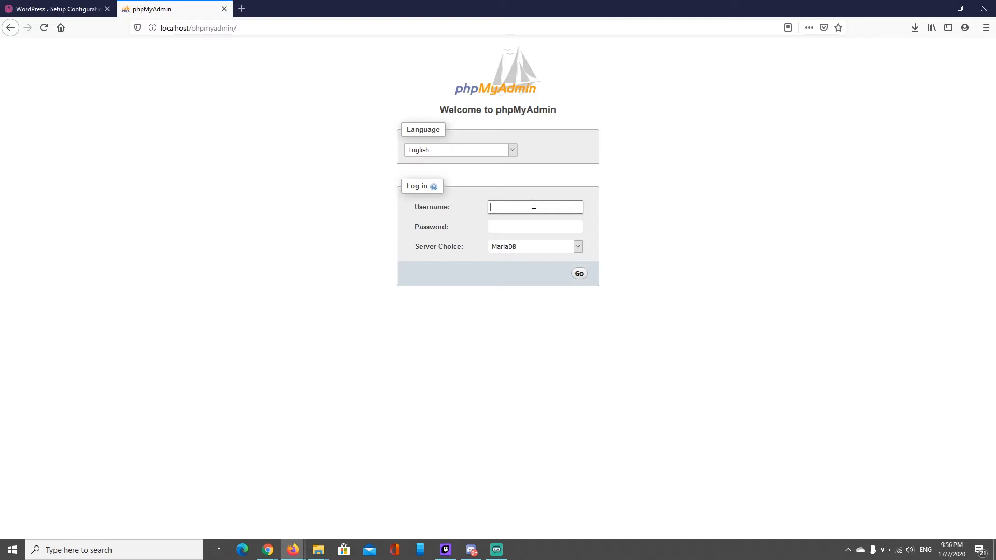
Log in to phpMyAdmin as root with MySQL as the server choice.
{"action": "type", "text": "root"}
{"action": "left_click", "coordinate": [562, 247]}
{"action": "left_click", "coordinate": [545, 270]}
{"action": "left_click", "coordinate": [578, 273]}
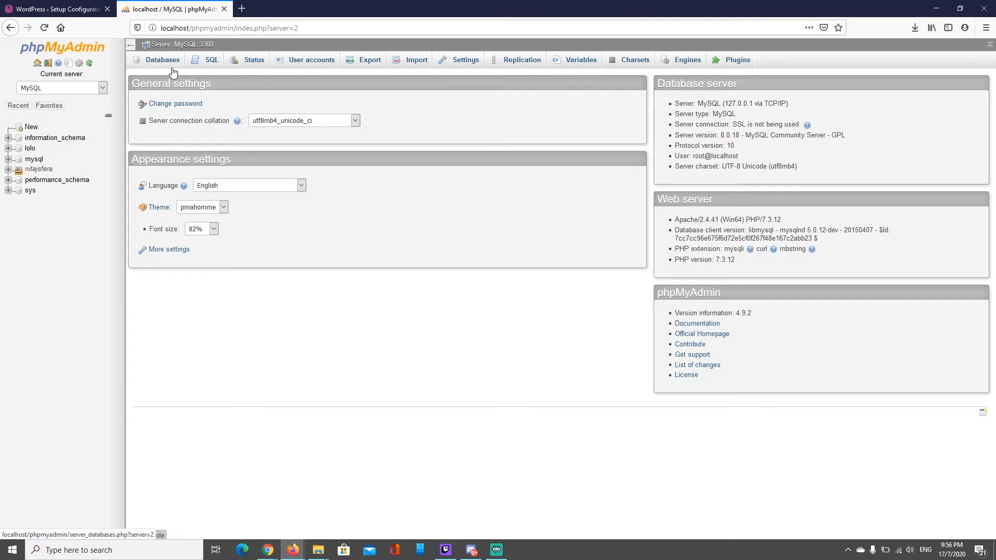
Create an empty database named myportfolio, then return to the WordPress setup tab.
{"action": "left_click", "coordinate": [138, 63]}
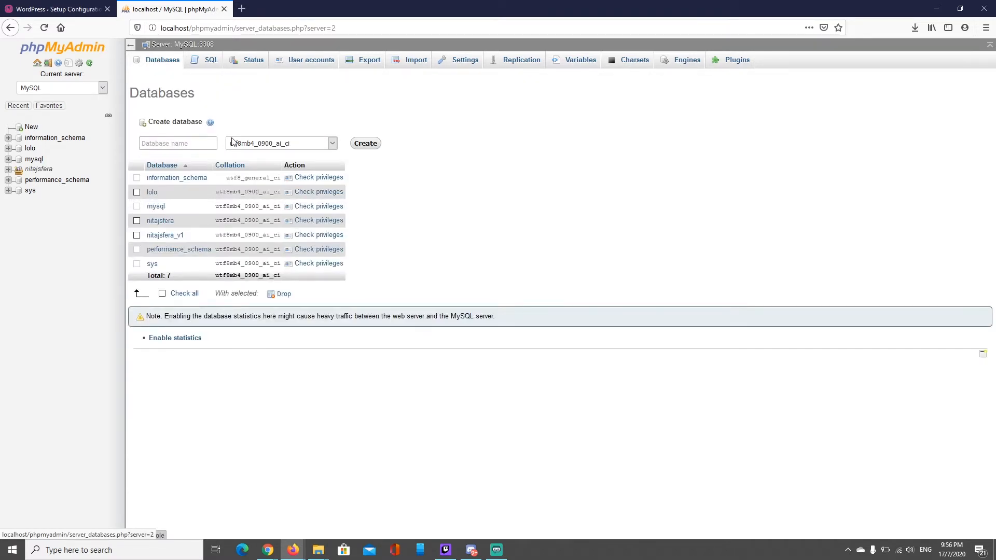
{"action": "left_click", "coordinate": [168, 143]}
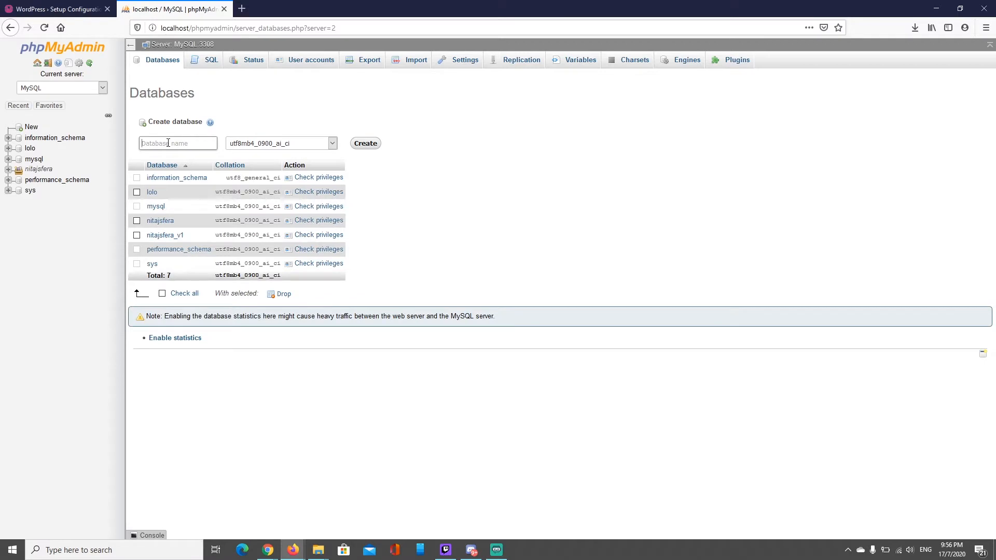
{"action": "type", "text": "myposrtfolio"}
{"action": "key", "text": "BackSpace"}
{"action": "key", "text": "BackSpace"}
{"action": "key", "text": "BackSpace"}
{"action": "key", "text": "BackSpace"}
{"action": "key", "text": "BackSpace"}
{"action": "key", "text": "BackSpace"}
{"action": "key", "text": "BackSpace"}
{"action": "key", "text": "BackSpace"}
{"action": "type", "text": "rtfol"}
{"action": "key", "text": "ctrl+a"}
{"action": "key", "text": "ctrl+c"}
{"action": "left_click", "coordinate": [420, 161]}
{"action": "left_click", "coordinate": [366, 144]}
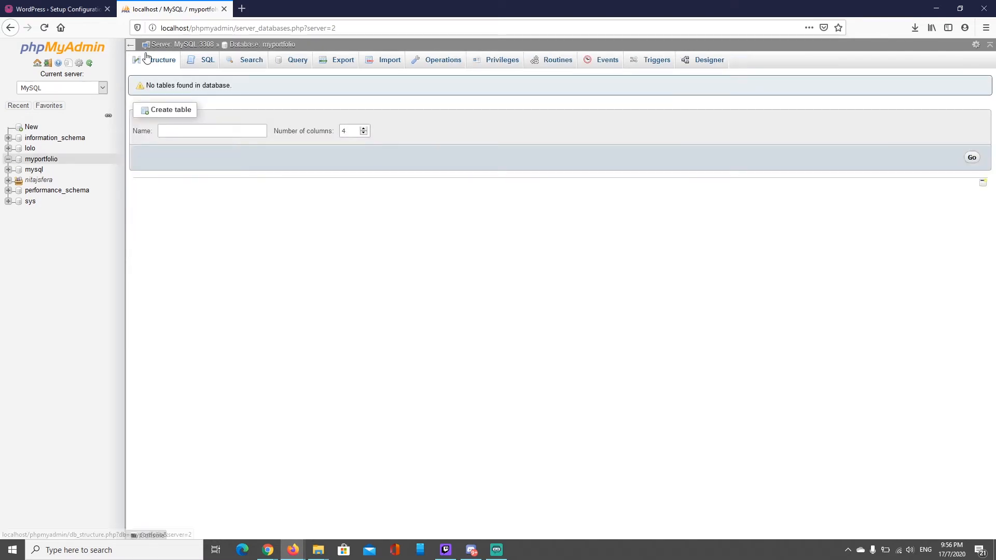
{"action": "left_click", "coordinate": [52, 8]}
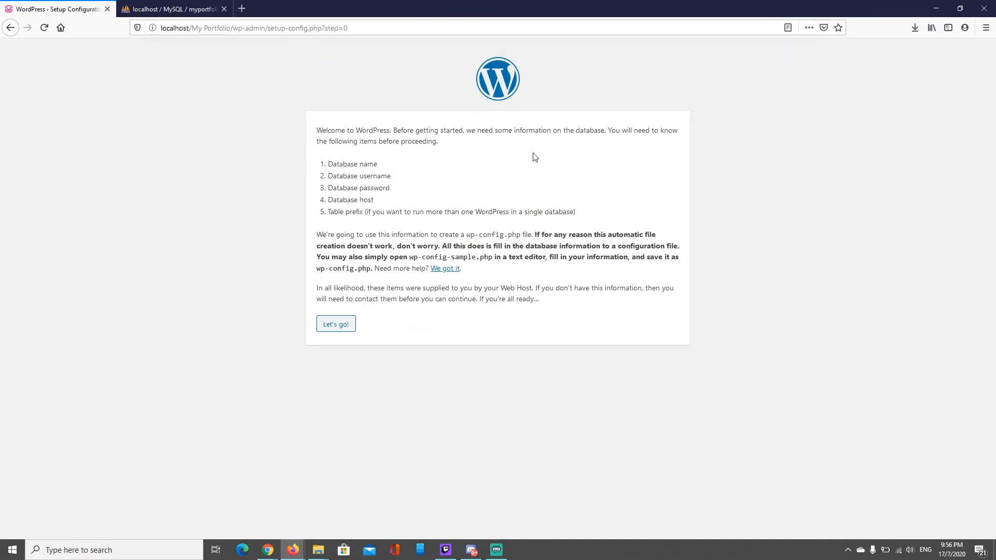
Enter database myportfolio, username root, an empty password and host localhost:3306.
{"action": "left_click", "coordinate": [335, 324]}
{"action": "double_click", "coordinate": [448, 154]}
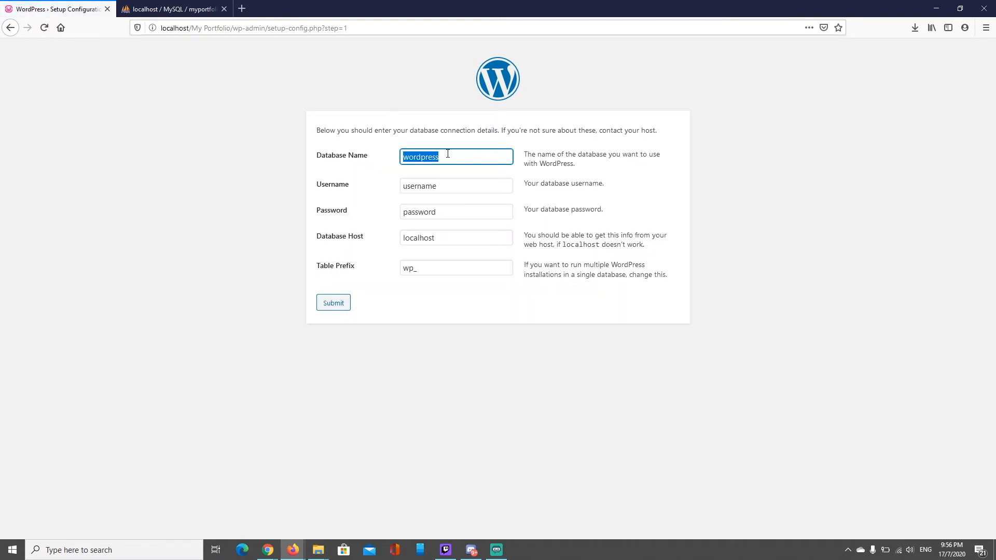
{"action": "key", "text": "ctrl+v"}
{"action": "double_click", "coordinate": [473, 188]}
{"action": "type", "text": "root"}
{"action": "left_click", "coordinate": [453, 212]}
{"action": "double_click", "coordinate": [453, 212]}
{"action": "key", "text": "BackSpace"}
{"action": "left_click", "coordinate": [446, 238]}
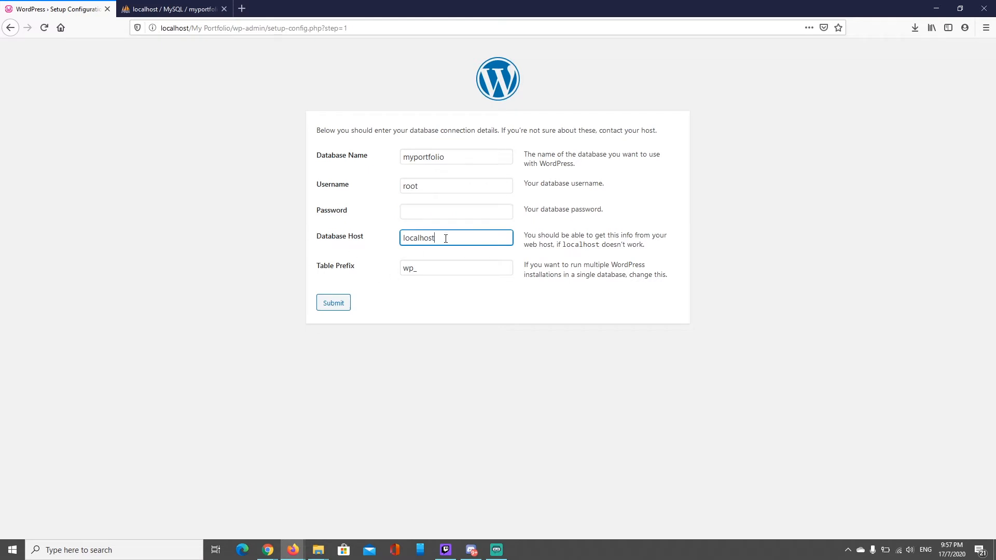
{"action": "type", "text": ":3306"}
{"action": "left_click_drag", "start_coordinate": [458, 237], "coordinate": [435, 240]}
Check MySQL's port 3308 in the WampServer tray menu and change the host to localhost:3308.
{"action": "left_click", "coordinate": [848, 550]}
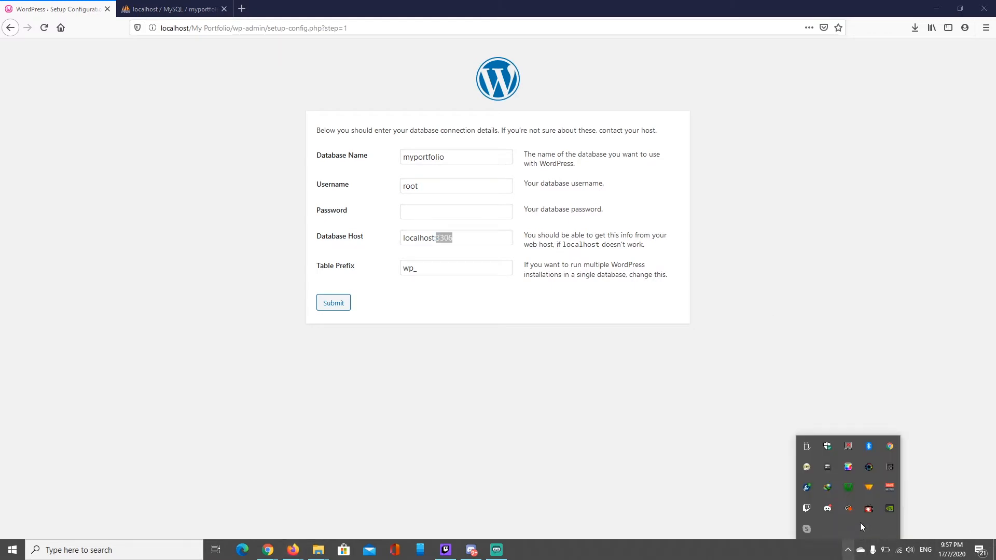
{"action": "left_click", "coordinate": [849, 489]}
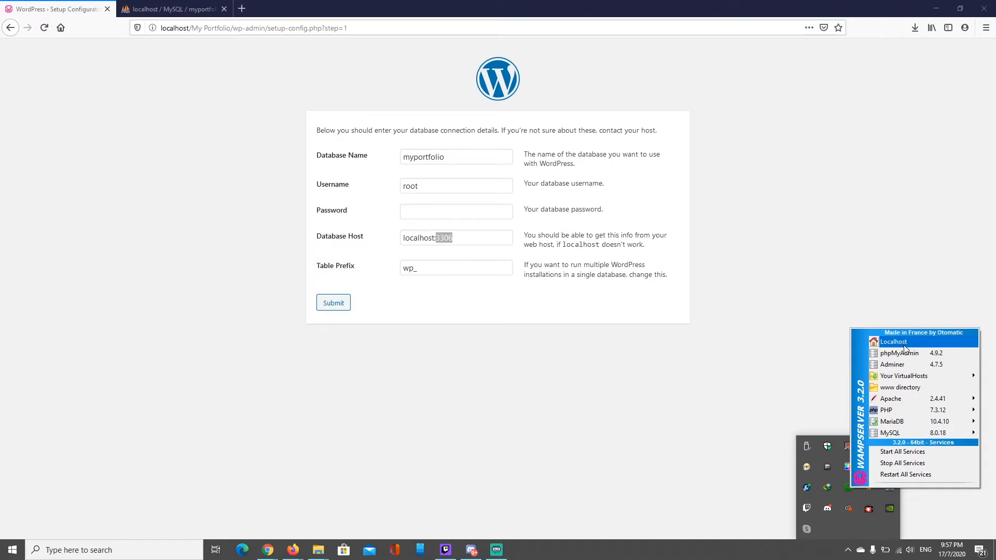
{"action": "mouse_move", "coordinate": [918, 401]}
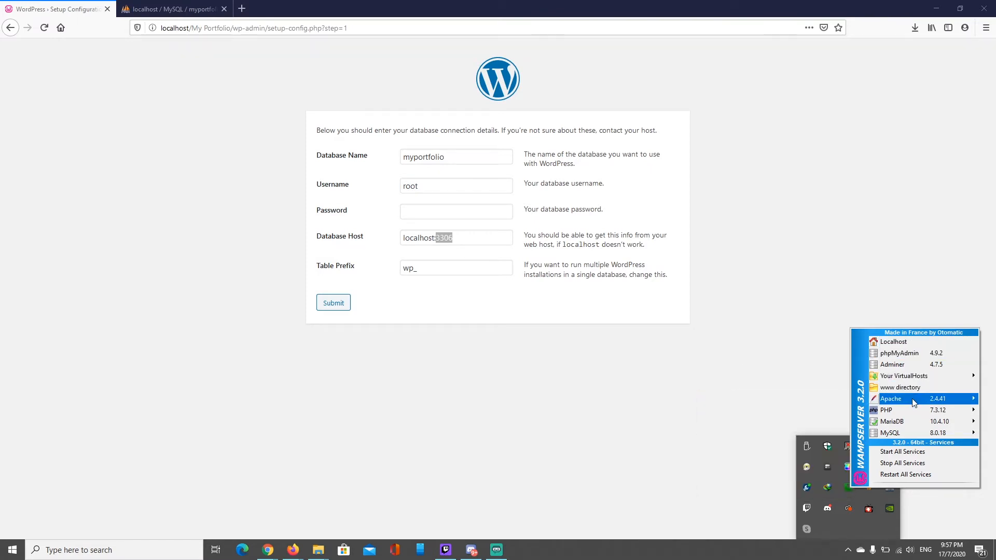
{"action": "mouse_move", "coordinate": [913, 424]}
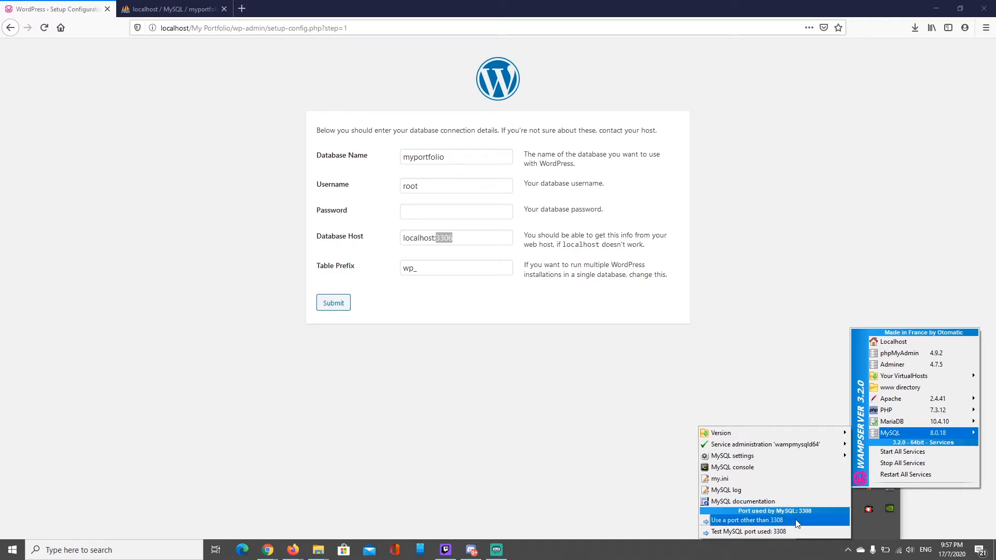
{"action": "left_click", "coordinate": [474, 239]}
{"action": "type", "text": "8"}
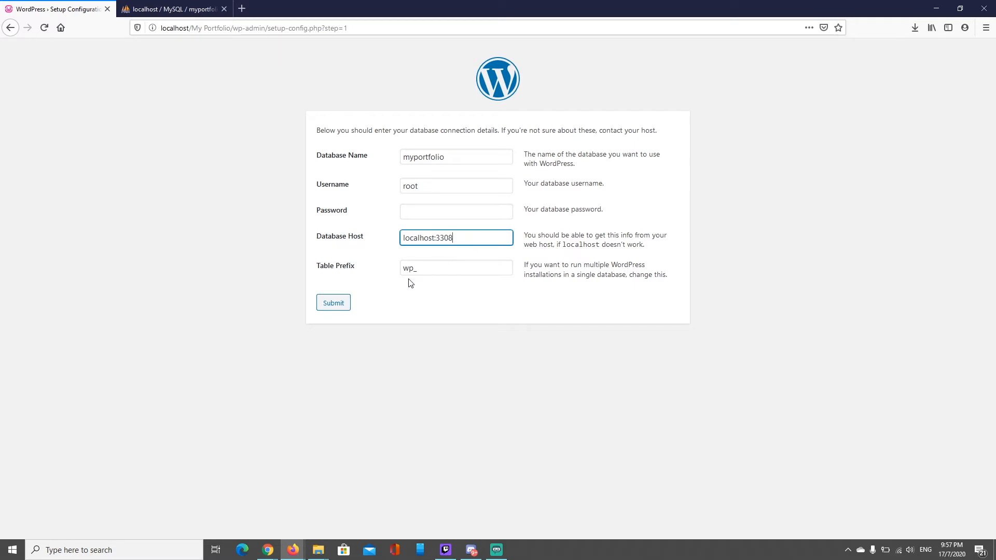
Submit the database details, then check and close the WampServer tray menu.
{"action": "left_click", "coordinate": [352, 303]}
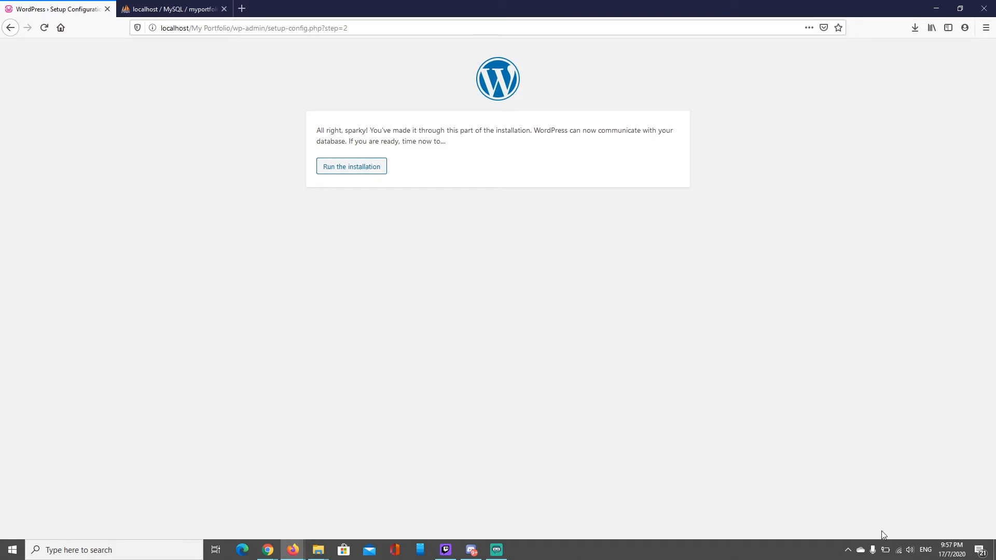
{"action": "left_click", "coordinate": [848, 549]}
{"action": "left_click", "coordinate": [849, 489]}
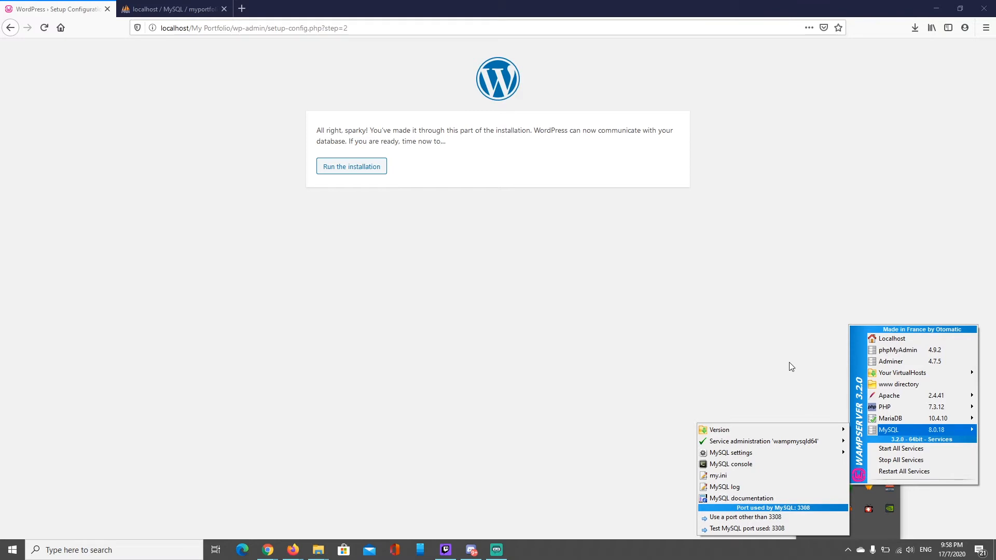
{"action": "left_click", "coordinate": [381, 240]}
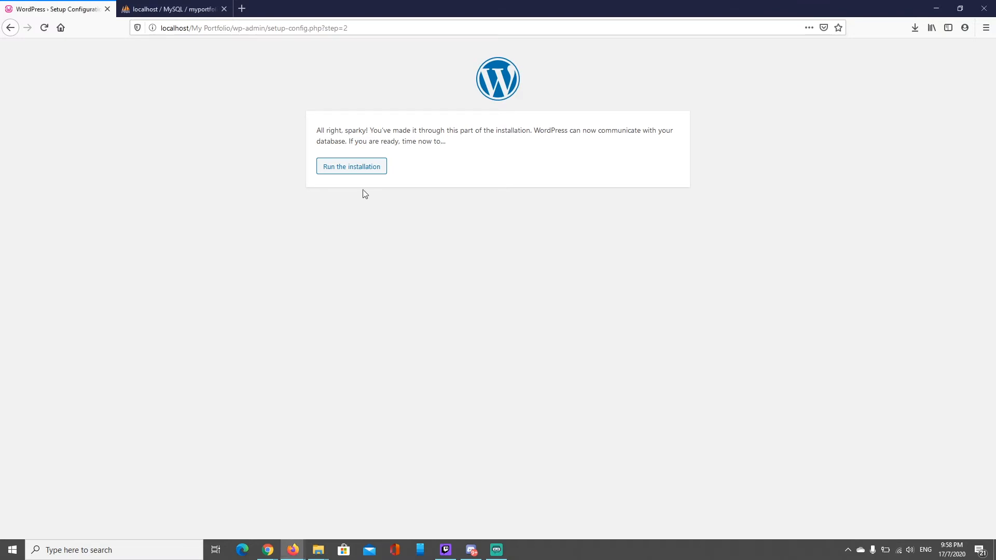
Run the installation and enter site title My Portfolio with username root.
{"action": "left_click", "coordinate": [357, 168]}
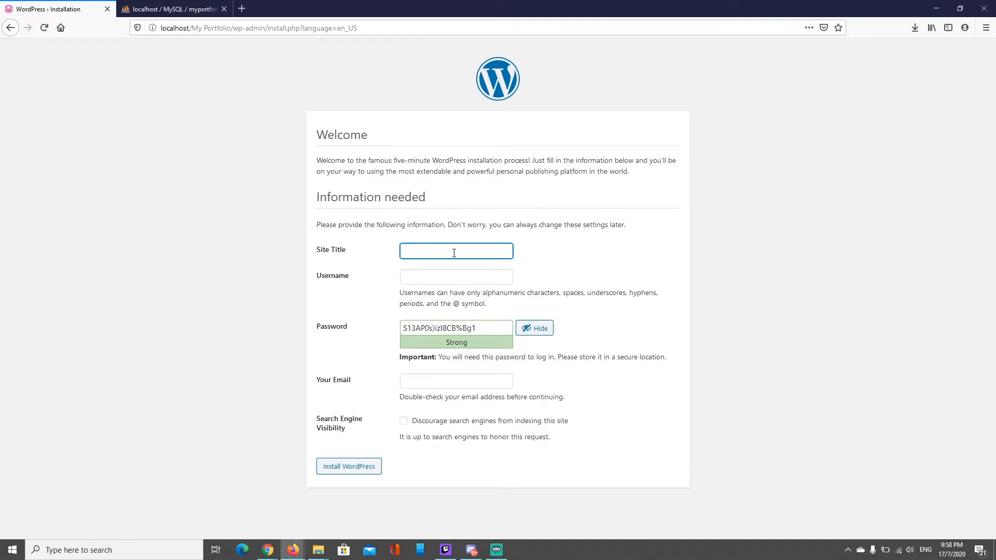
{"action": "type", "text": "My Portfolio"}
{"action": "left_click", "coordinate": [445, 277]}
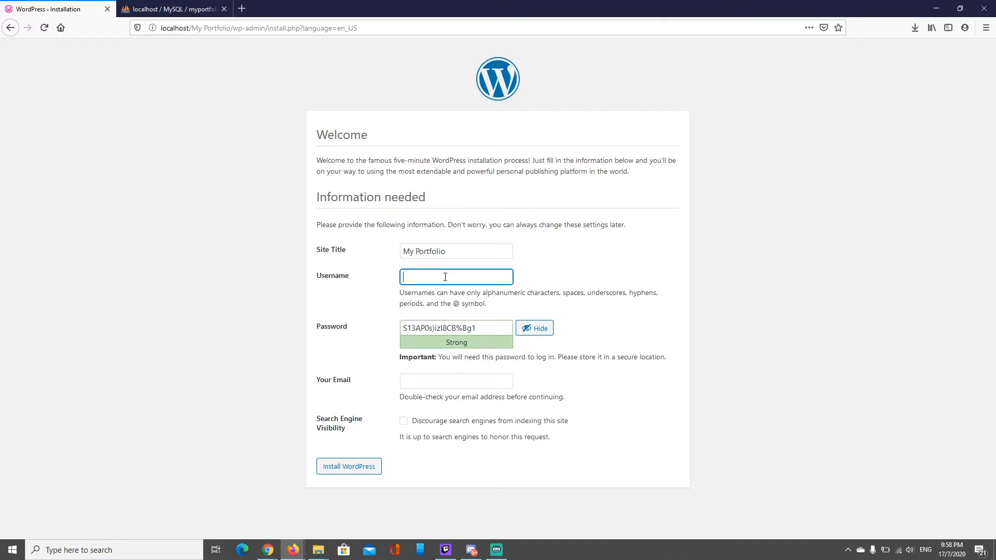
{"action": "left_click_drag", "start_coordinate": [347, 250], "coordinate": [313, 251]}
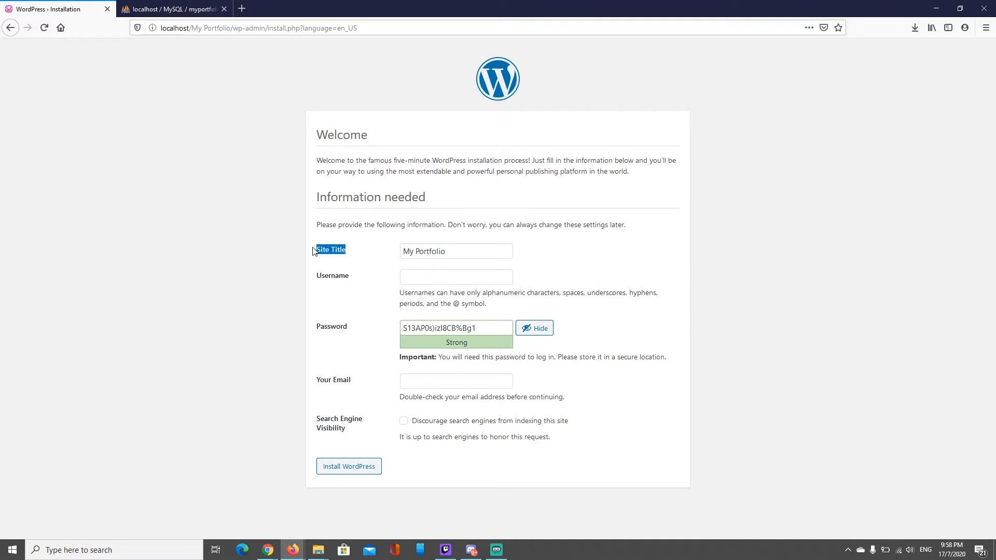
{"action": "left_click", "coordinate": [453, 251]}
{"action": "key", "text": "ctrl+a"}
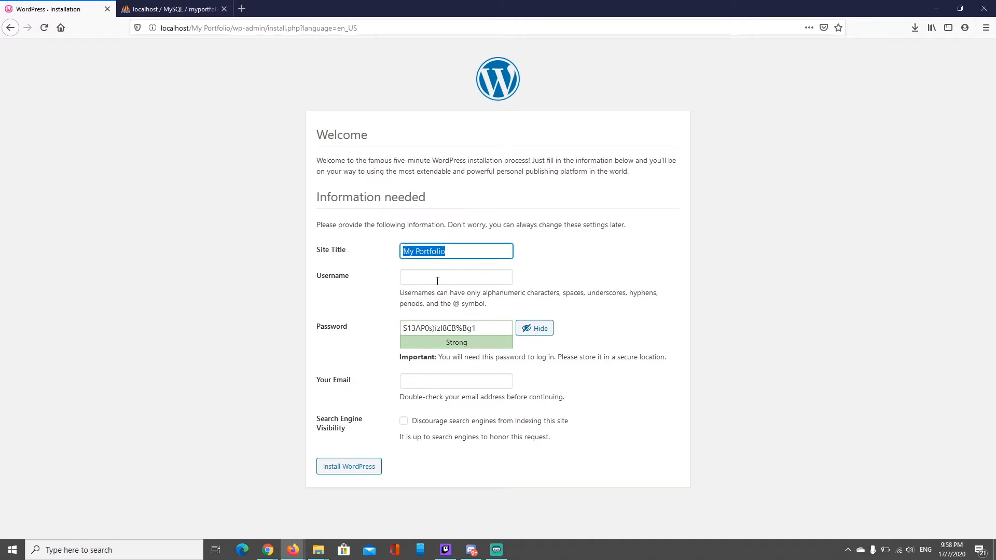
{"action": "left_click", "coordinate": [439, 279]}
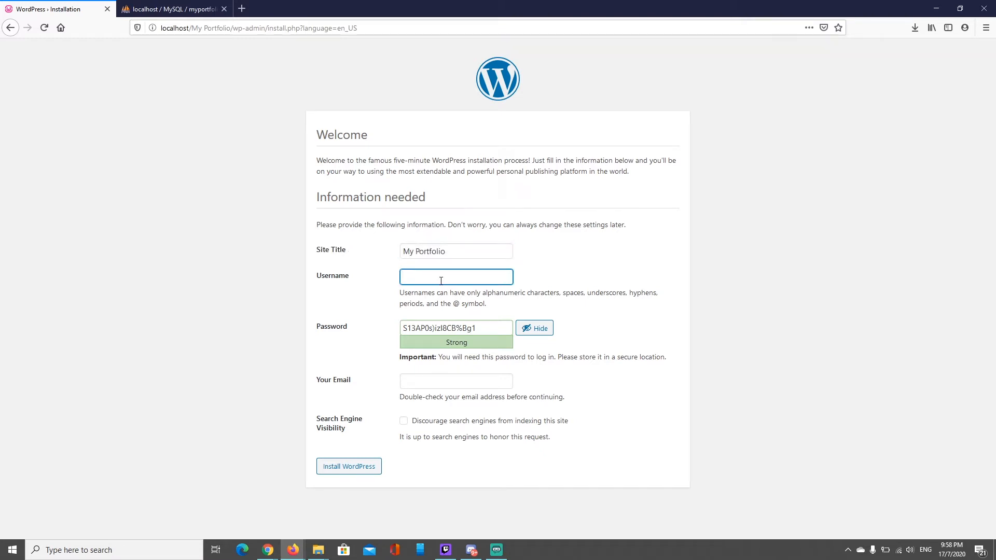
{"action": "type", "text": "root"}
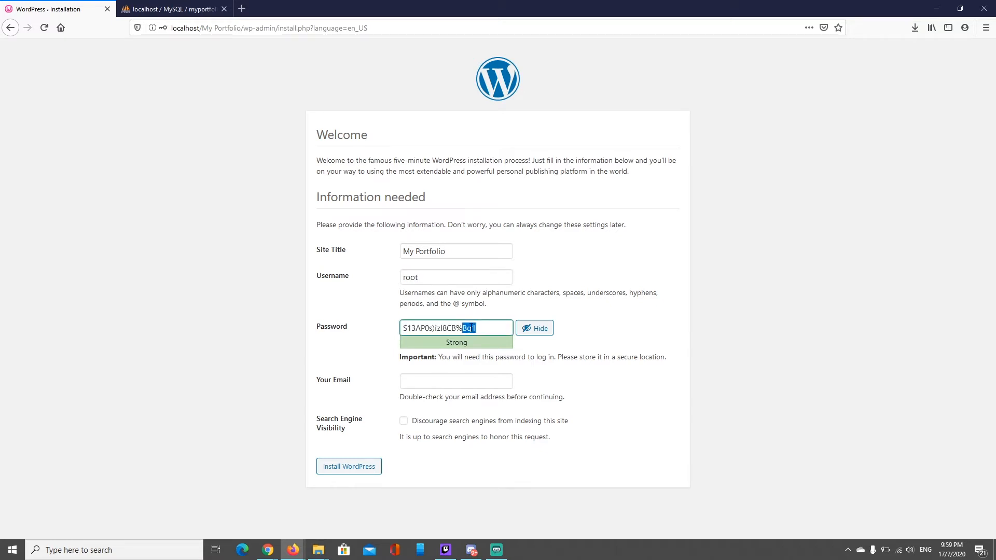
Set and confirm a weak admin password, enter the admin e-mail address, and install WordPress.
{"action": "triple_click", "coordinate": [476, 332]}
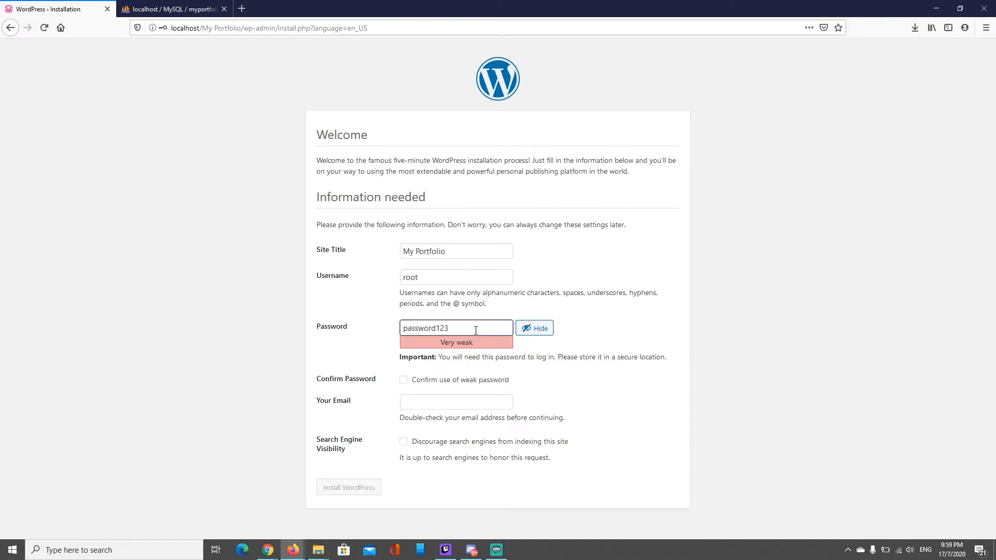
{"action": "left_click", "coordinate": [404, 382]}
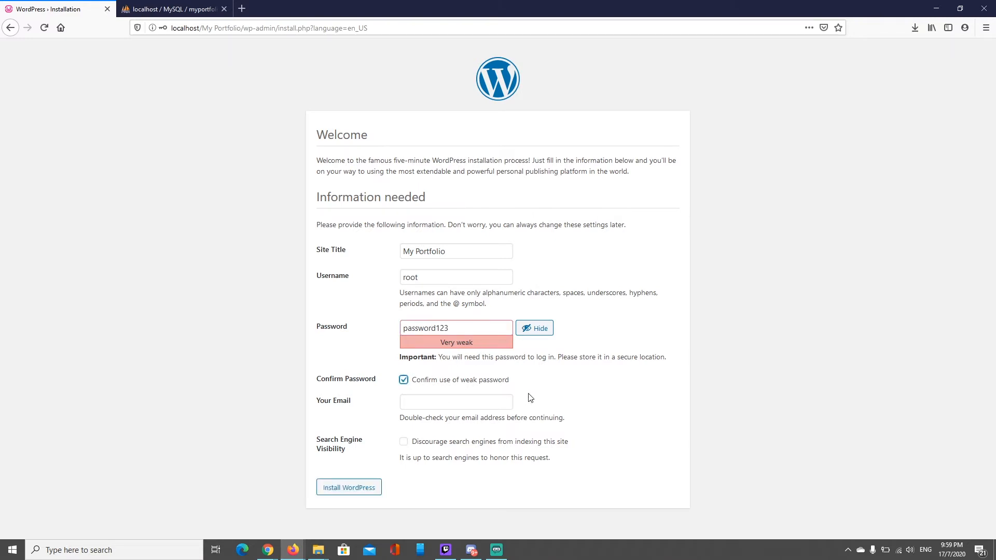
{"action": "left_click", "coordinate": [459, 401]}
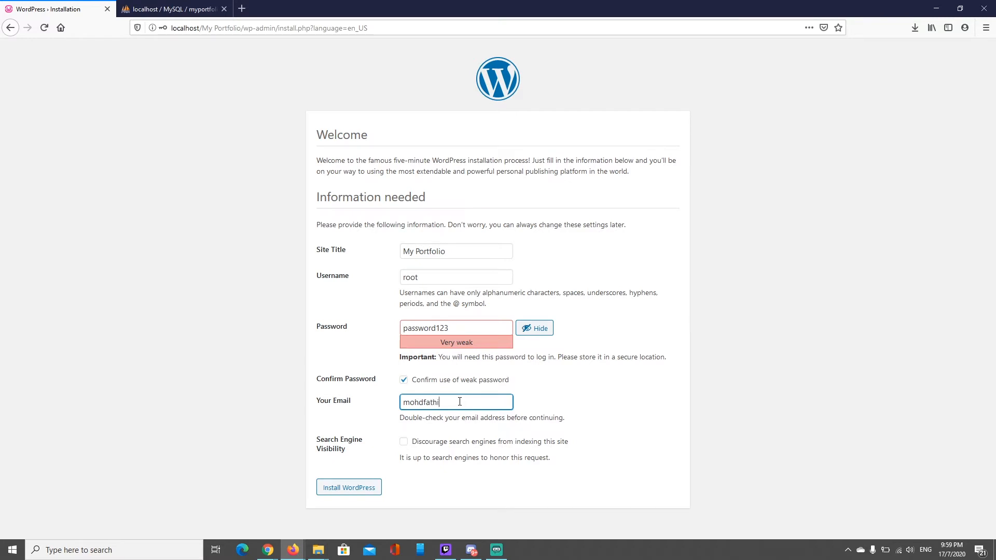
{"action": "left_click", "coordinate": [344, 490]}
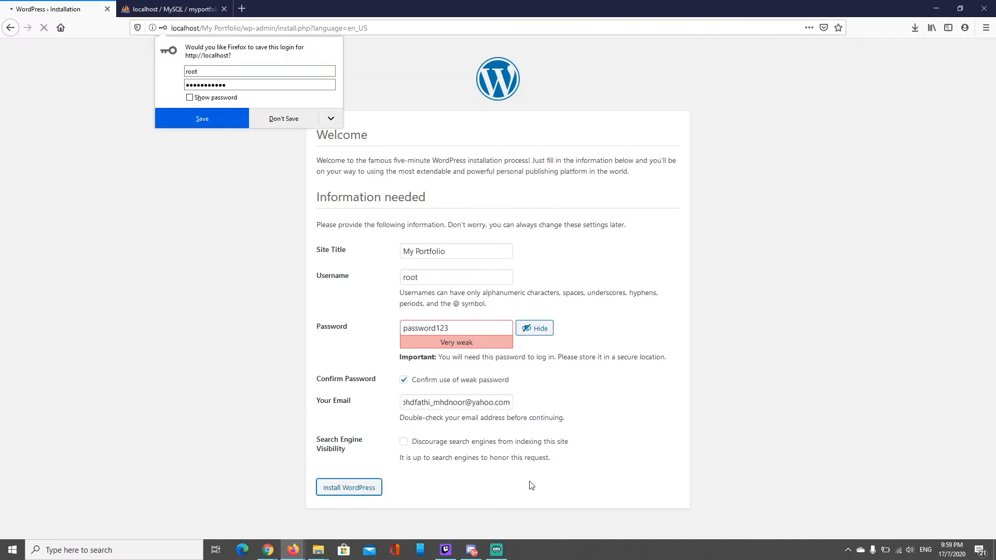
Dismiss the save prompt and log in as root with the account password.
{"action": "left_click", "coordinate": [285, 122]}
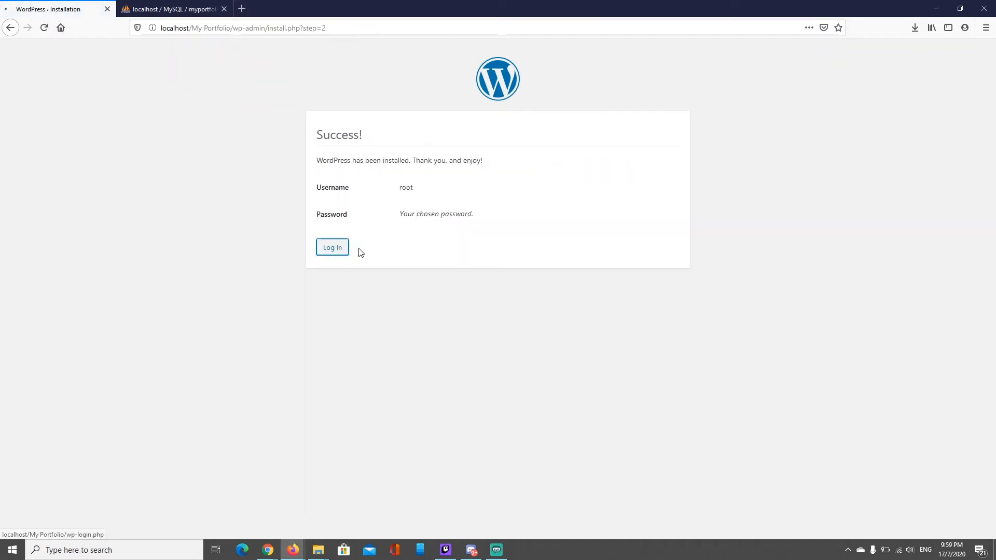
{"action": "left_click", "coordinate": [332, 248]}
{"action": "left_click", "coordinate": [476, 212]}
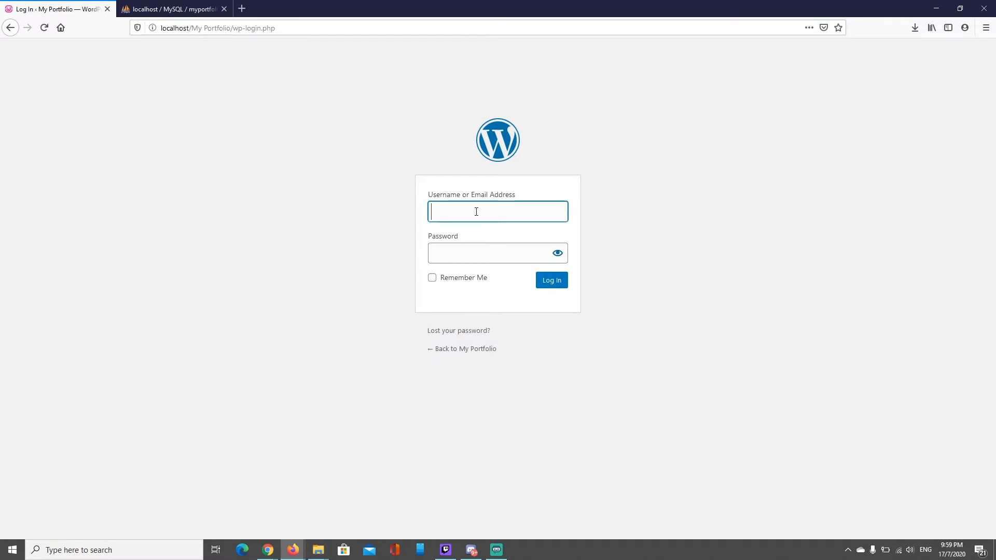
{"action": "type", "text": "root"}
{"action": "key", "text": "Tab"}
{"action": "type", "text": "r**********"}
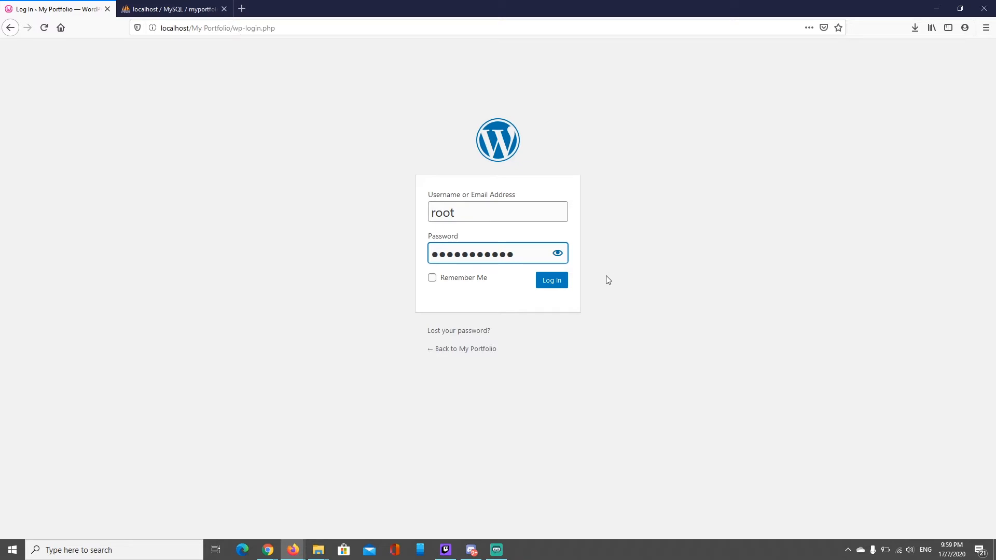
{"action": "left_click", "coordinate": [551, 282]}
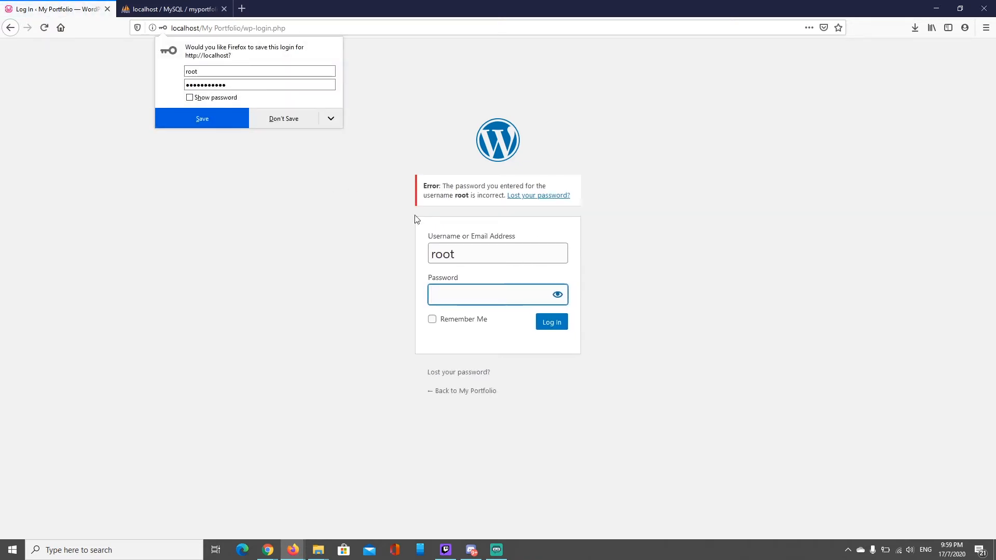
Re-enter the corrected password, submit it, and decline Firefox's save-login prompt.
{"action": "left_click", "coordinate": [481, 300]}
{"action": "type", "text": "*******"}
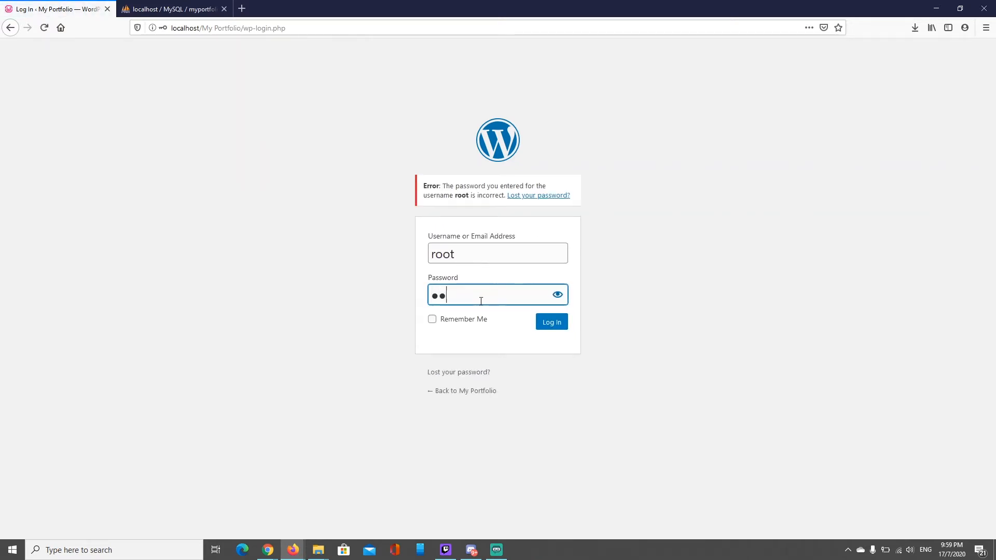
{"action": "key", "text": "BackSpace"}
{"action": "key", "text": "BackSpace"}
{"action": "key", "text": "BackSpace"}
{"action": "key", "text": "BackSpace"}
{"action": "key", "text": "BackSpace"}
{"action": "key", "text": "BackSpace"}
{"action": "key", "text": "BackSpace"}
{"action": "type", "text": "***********"}
{"action": "key", "text": "Return"}
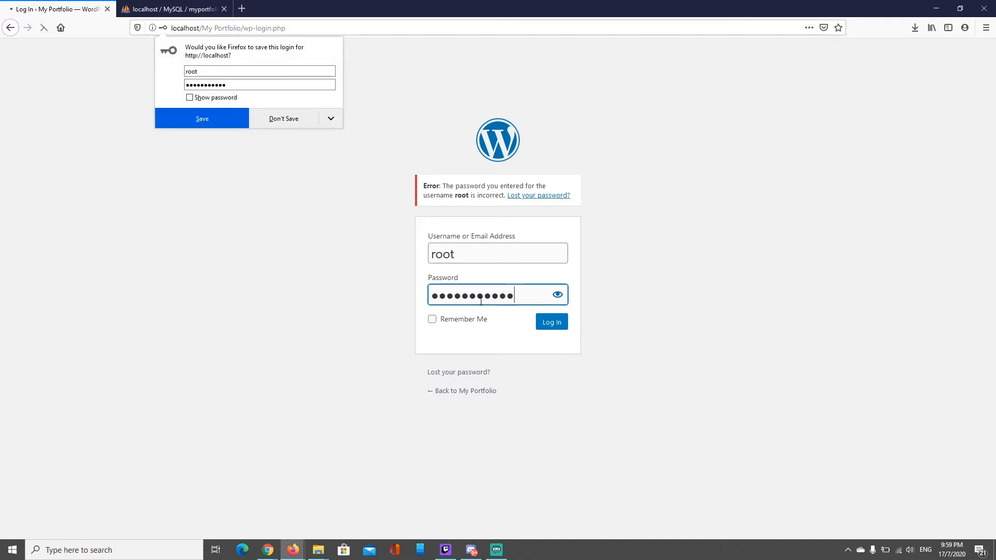
{"action": "left_click", "coordinate": [283, 119]}
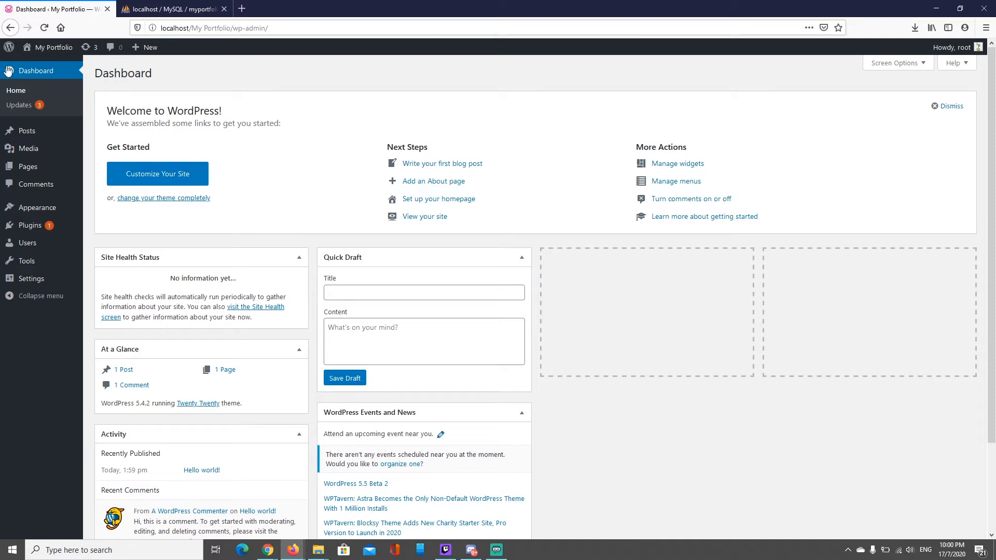
Open Dashboard > Updates and review the site's latest-version status, Akismet and theme updates.
{"action": "left_click", "coordinate": [42, 112]}
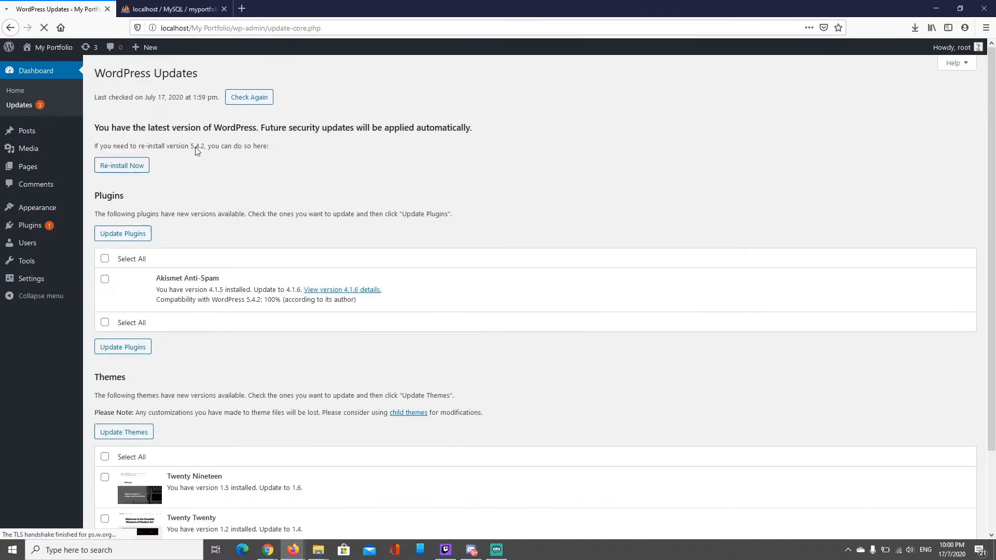
{"action": "scroll", "coordinate": [204, 201], "scroll_direction": "down", "scroll_amount": 3}
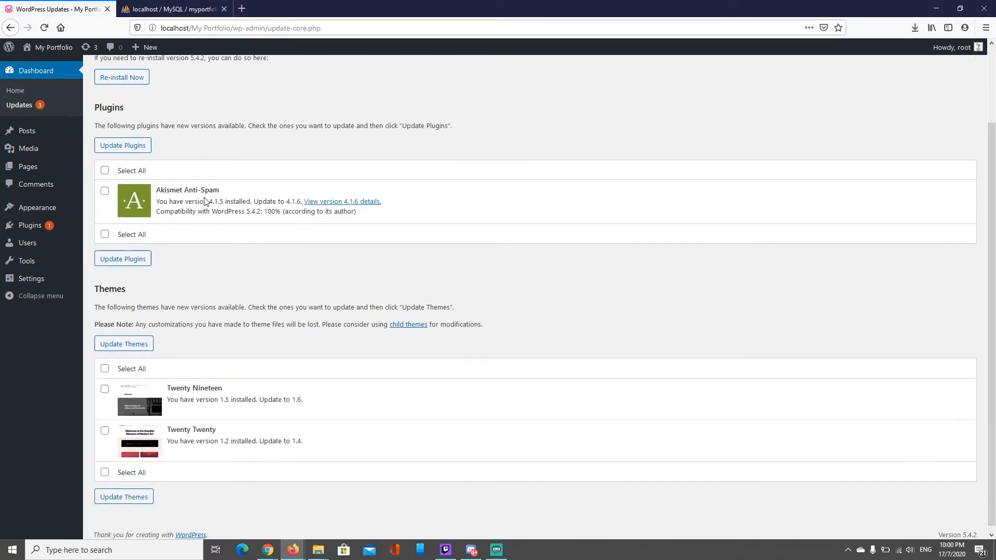
{"action": "scroll", "coordinate": [210, 194], "scroll_direction": "up", "scroll_amount": 3}
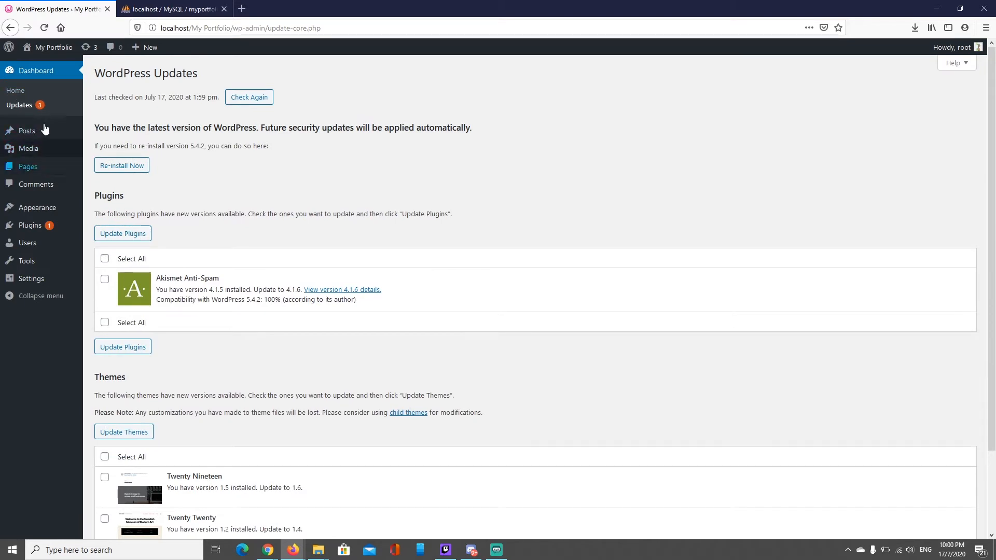
{"action": "mouse_move", "coordinate": [51, 154]}
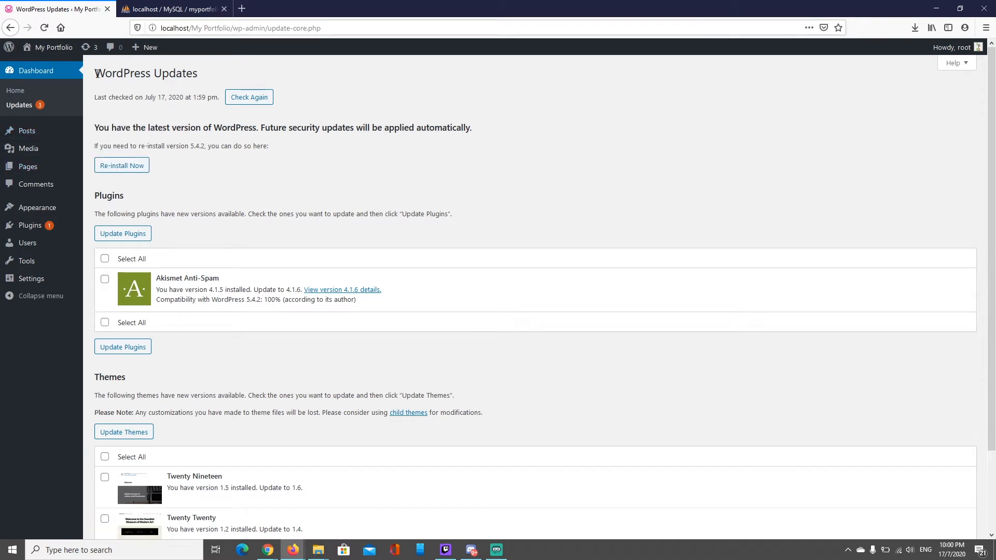
{"action": "mouse_move", "coordinate": [54, 50]}
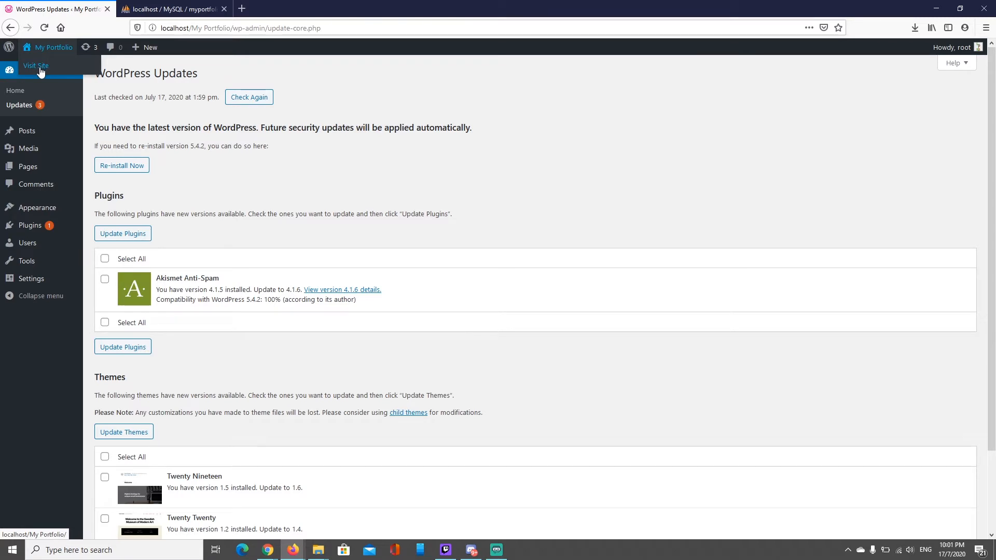
Visit the My Portfolio front page and scroll through its content.
{"action": "left_click", "coordinate": [40, 66]}
{"action": "scroll", "coordinate": [666, 291], "scroll_direction": "down", "scroll_amount": 2}
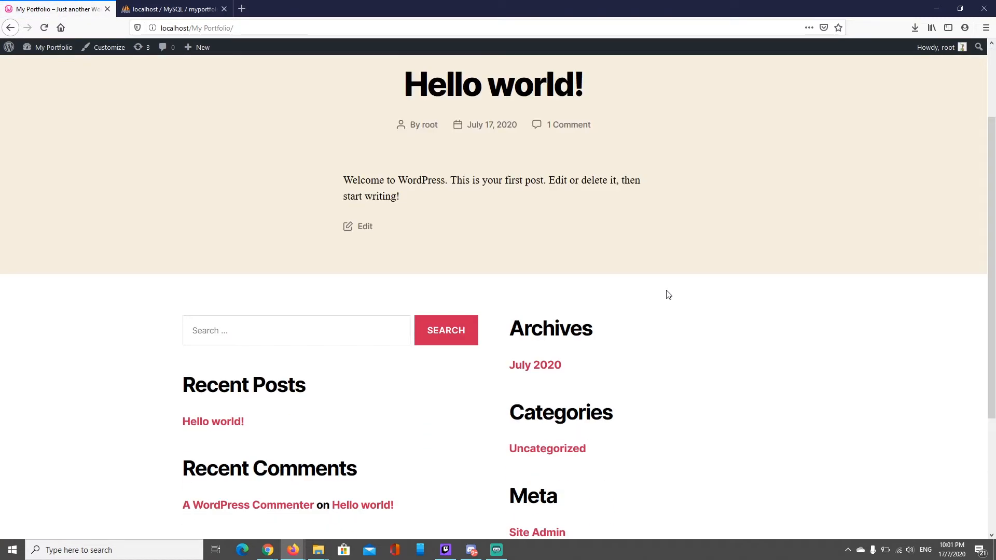
{"action": "scroll", "coordinate": [669, 295], "scroll_direction": "down", "scroll_amount": 3}
{"action": "scroll", "coordinate": [669, 294], "scroll_direction": "up", "scroll_amount": 5}
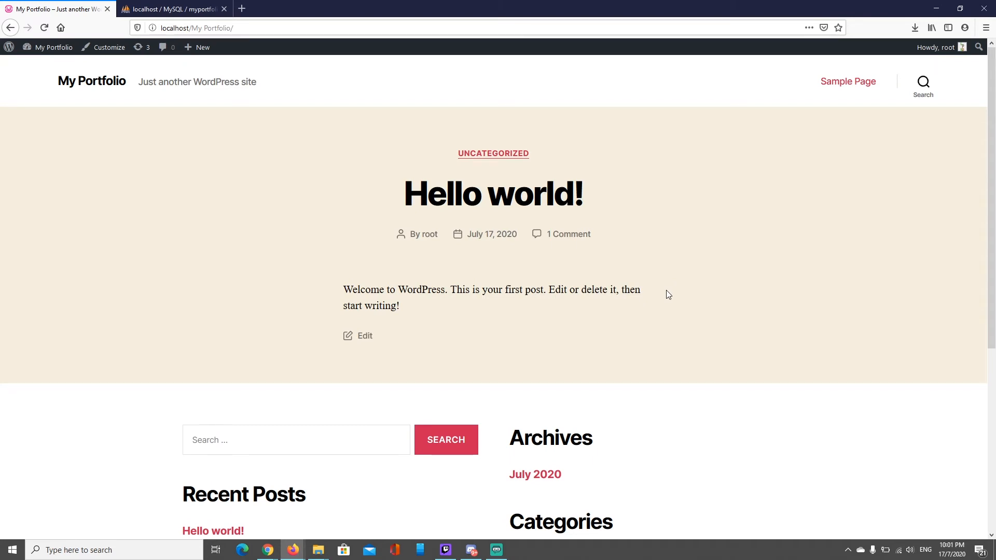
{"action": "scroll", "coordinate": [668, 295], "scroll_direction": "down", "scroll_amount": 5}
{"action": "scroll", "coordinate": [668, 295], "scroll_direction": "up", "scroll_amount": 5}
Return to the My Portfolio admin Dashboard showing 1 post, 1 page and 1 comment.
{"action": "mouse_move", "coordinate": [45, 50]}
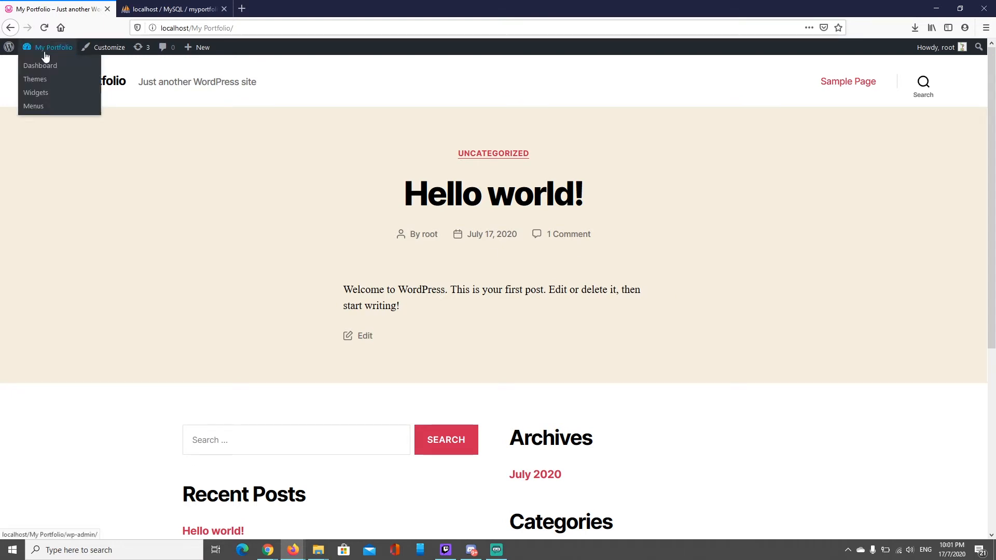
{"action": "left_click", "coordinate": [44, 68]}
{"action": "mouse_move", "coordinate": [48, 254]}
{"action": "mouse_move", "coordinate": [35, 170]}
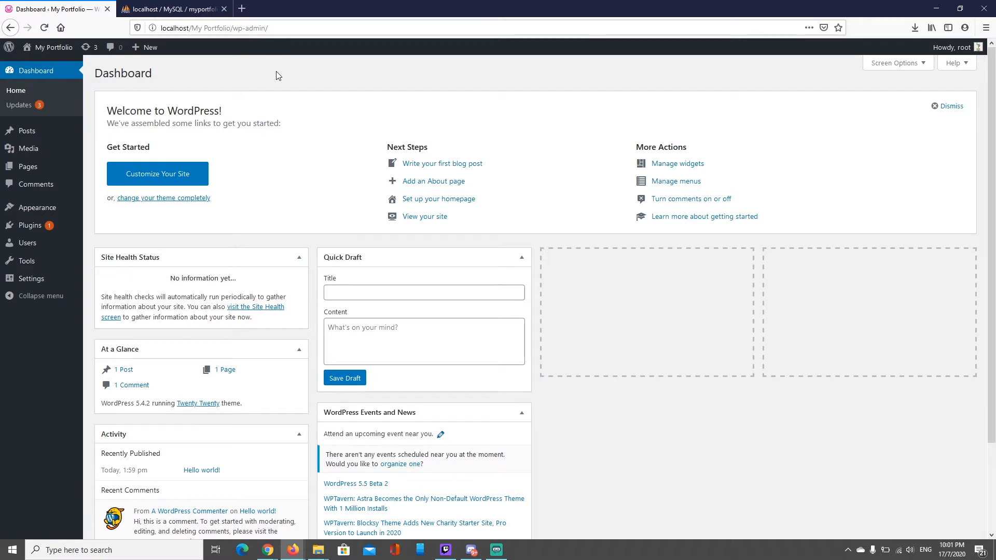
In a new tab, go to the Namecheap website and open the account sign-in page.
{"action": "left_click", "coordinate": [242, 9]}
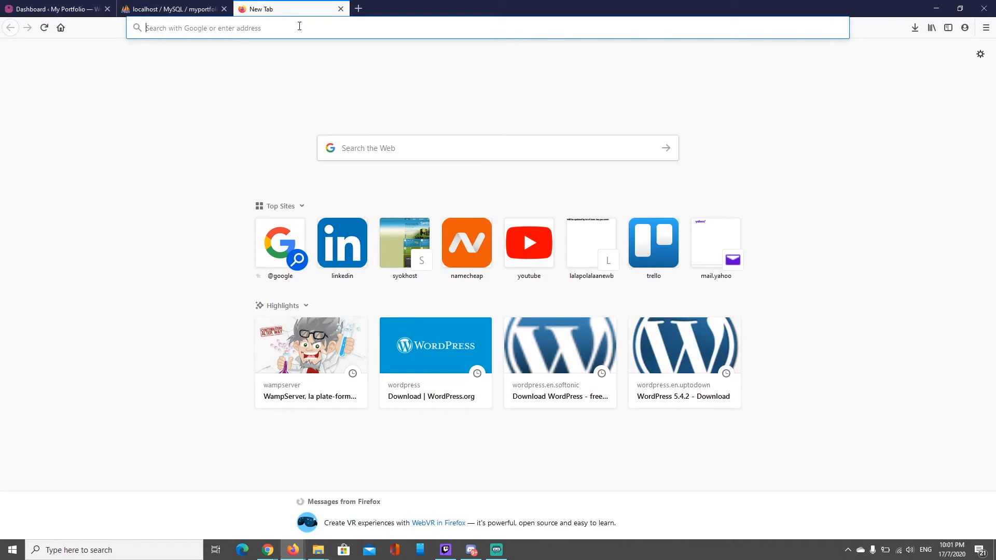
{"action": "type", "text": "namecheap.com/"}
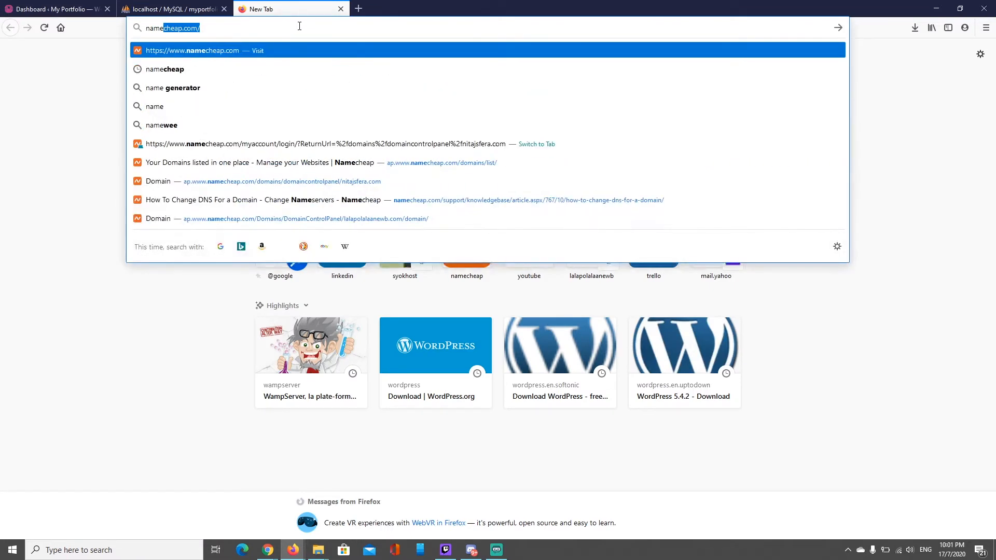
{"action": "key", "text": "Return"}
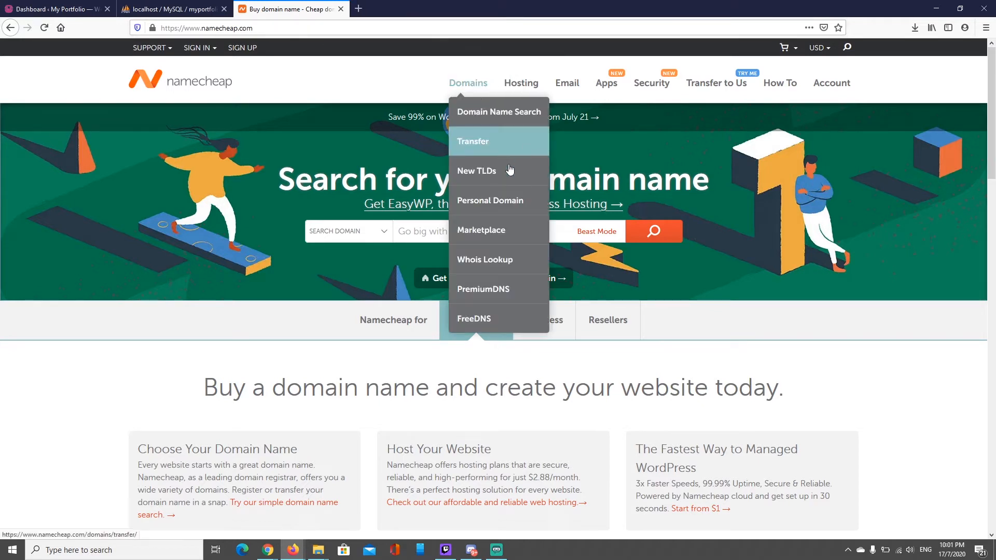
{"action": "mouse_move", "coordinate": [828, 94]}
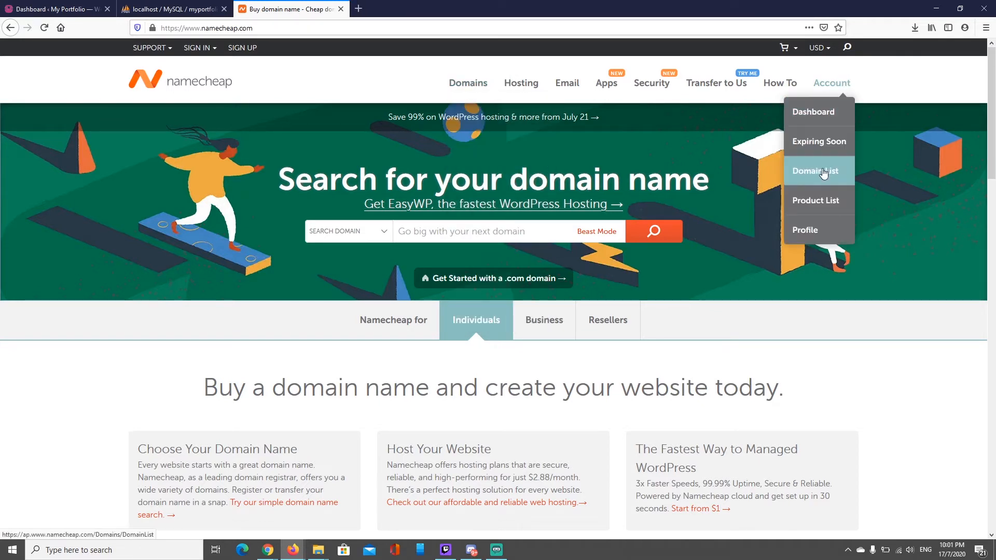
{"action": "left_click", "coordinate": [814, 114]}
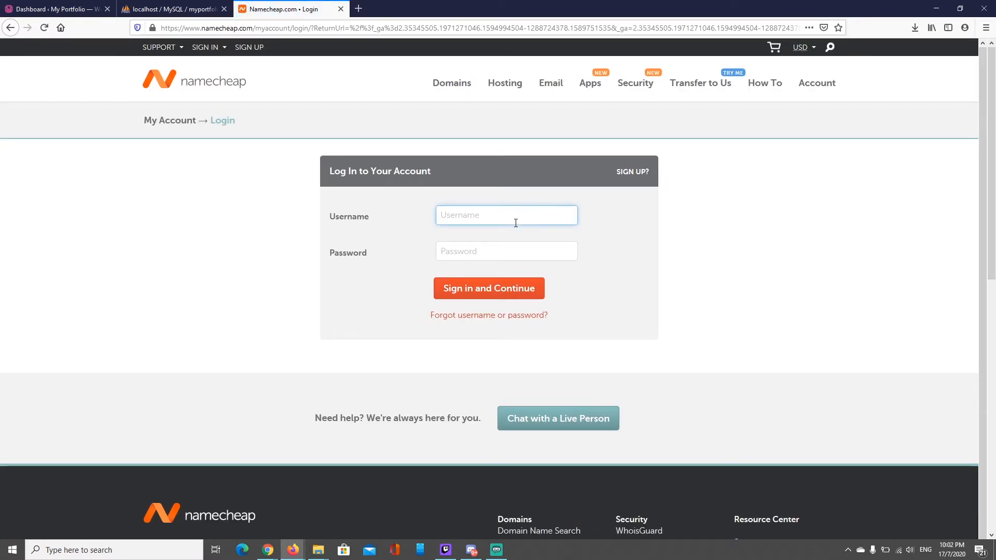
Enter the account username, accepting the suggested autocomplete entry.
{"action": "type", "text": "ma"}
{"action": "key", "text": "BackSpace"}
{"action": "key", "text": "BackSpace"}
{"action": "type", "text": "admin"}
{"action": "key", "text": "BackSpace"}
{"action": "key", "text": "BackSpace"}
{"action": "key", "text": "BackSpace"}
{"action": "type", "text": "lalapo"}
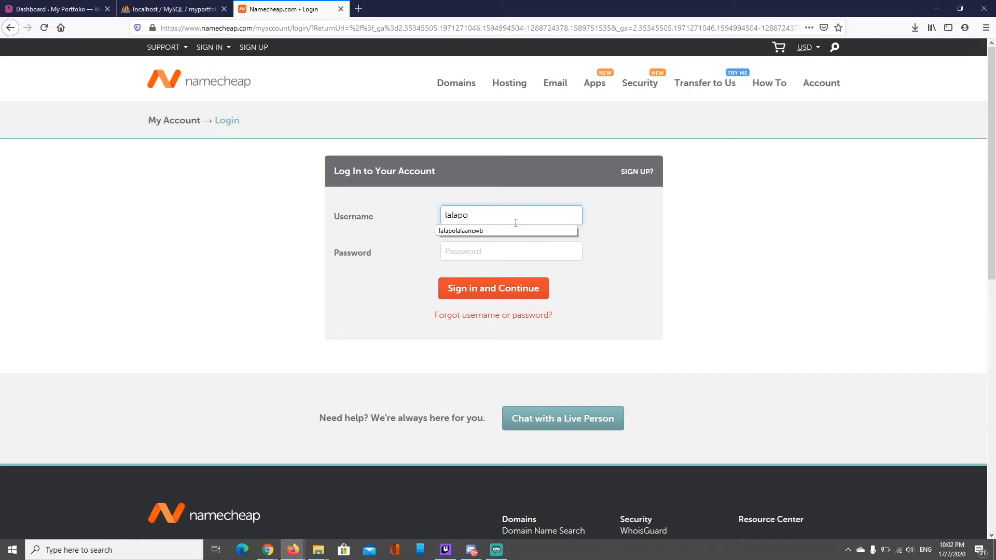
{"action": "key", "text": "Return"}
{"action": "key", "text": "Tab"}
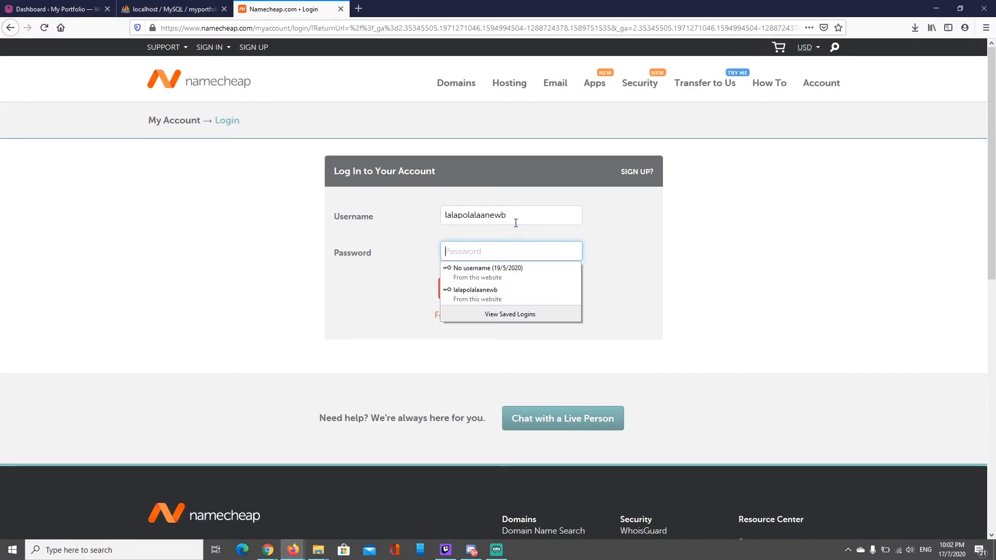
Type the account password and submit the login form.
{"action": "type", "text": "••••"}
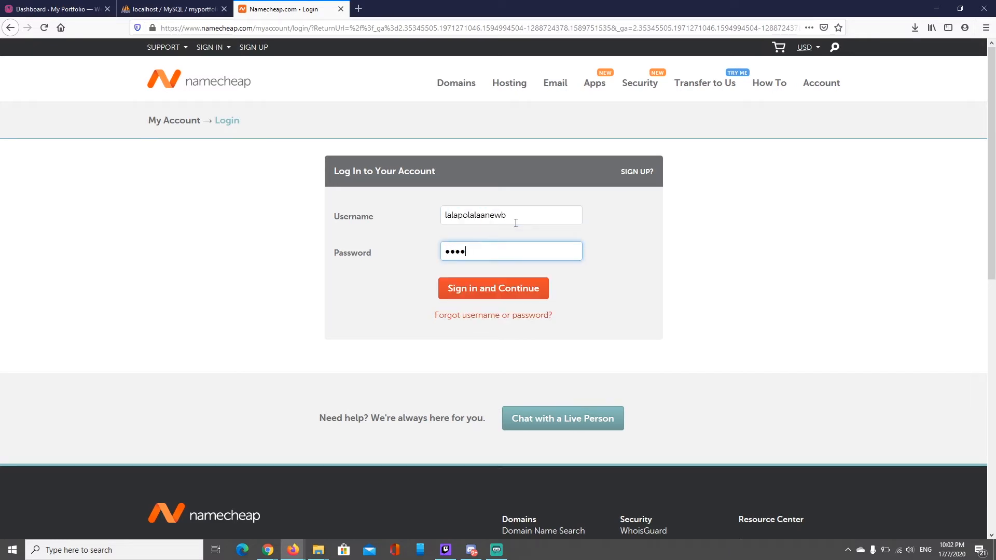
{"action": "key", "text": "Return"}
{"action": "type", "text": "••••••••••••••"}
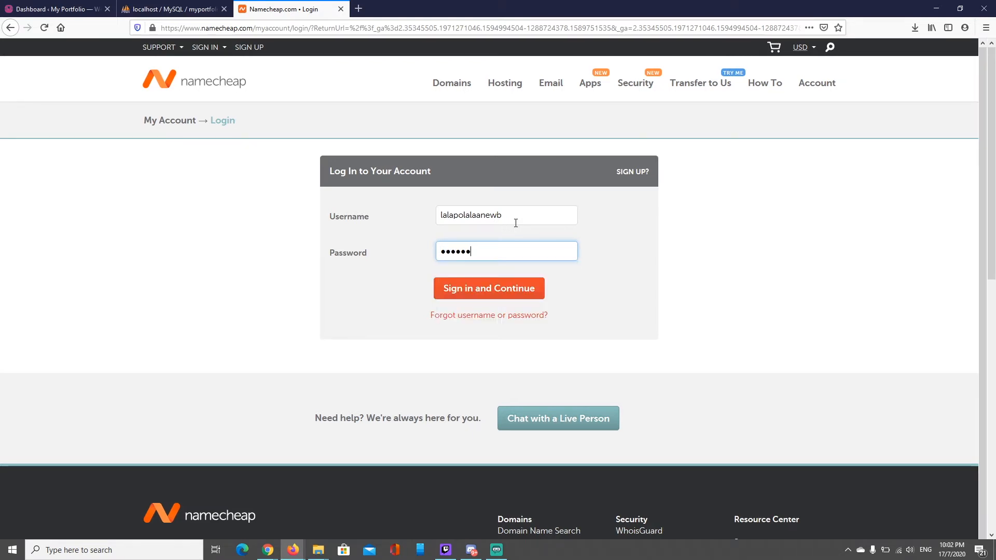
{"action": "type", "text": "•••••"}
{"action": "key", "text": "BackSpace"}
{"action": "key", "text": "BackSpace"}
{"action": "key", "text": "BackSpace"}
{"action": "key", "text": "BackSpace"}
{"action": "key", "text": "BackSpace"}
{"action": "key", "text": "BackSpace"}
{"action": "key", "text": "BackSpace"}
{"action": "key", "text": "BackSpace"}
{"action": "key", "text": "BackSpace"}
{"action": "key", "text": "BackSpace"}
{"action": "key", "text": "BackSpace"}
{"action": "key", "text": "BackSpace"}
{"action": "key", "text": "BackSpace"}
{"action": "key", "text": "BackSpace"}
{"action": "key", "text": "BackSpace"}
{"action": "key", "text": "BackSpace"}
{"action": "key", "text": "BackSpace"}
{"action": "key", "text": "BackSpace"}
{"action": "key", "text": "BackSpace"}
{"action": "key", "text": "BackSpace"}
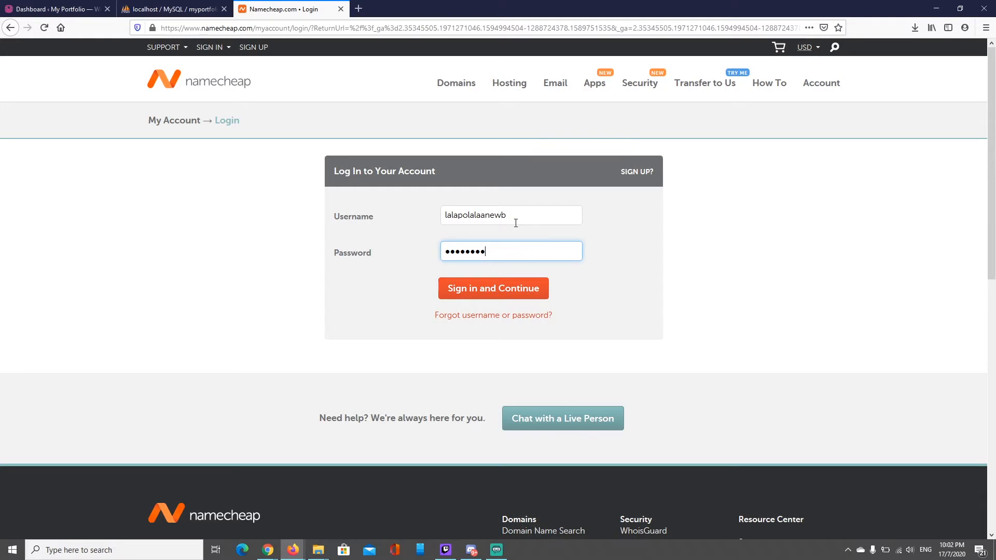
{"action": "type", "text": "*********"}
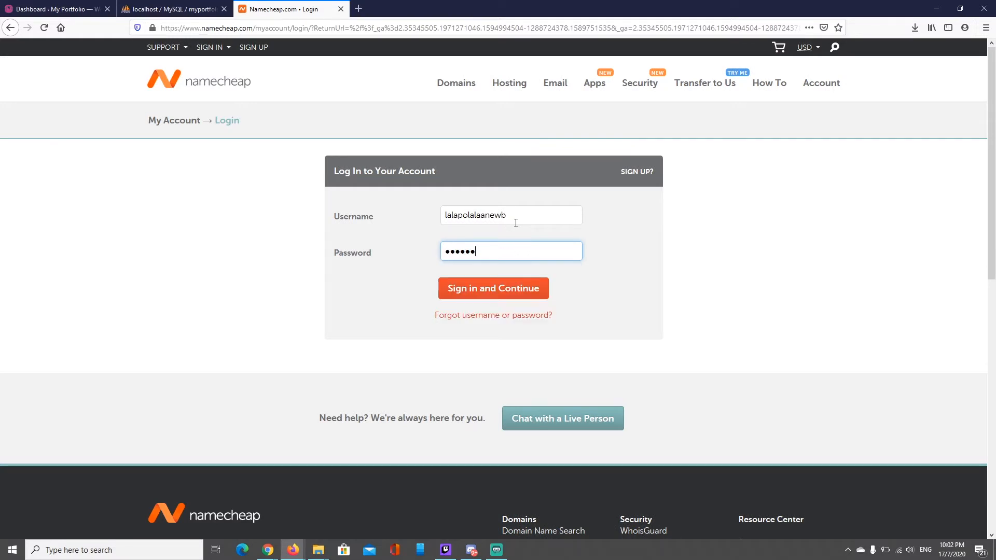
{"action": "key", "text": "BackSpace"}
{"action": "key", "text": "BackSpace"}
{"action": "key", "text": "BackSpace"}
{"action": "key", "text": "BackSpace"}
{"action": "key", "text": "BackSpace"}
{"action": "key", "text": "BackSpace"}
{"action": "key", "text": "BackSpace"}
{"action": "key", "text": "BackSpace"}
{"action": "key", "text": "BackSpace"}
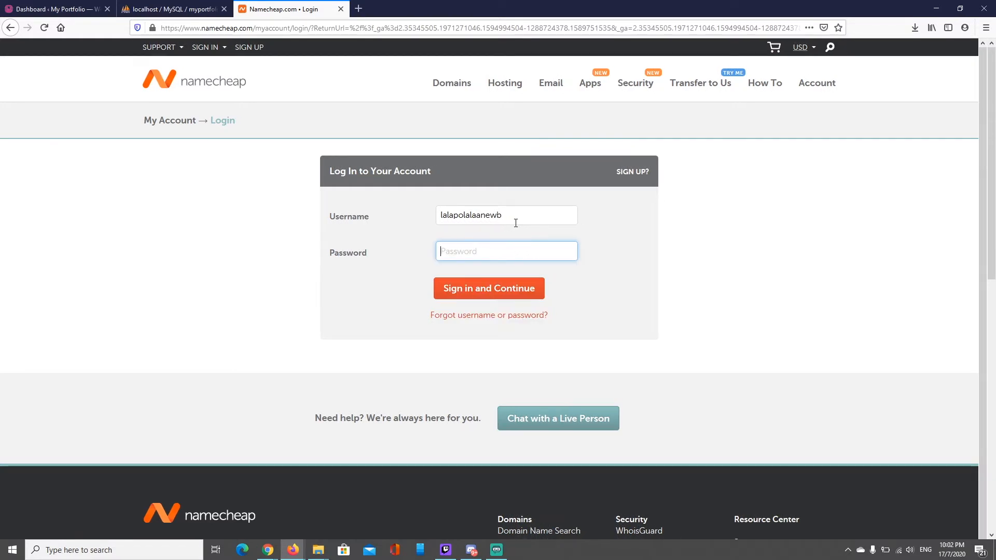
{"action": "type", "text": "*****************"}
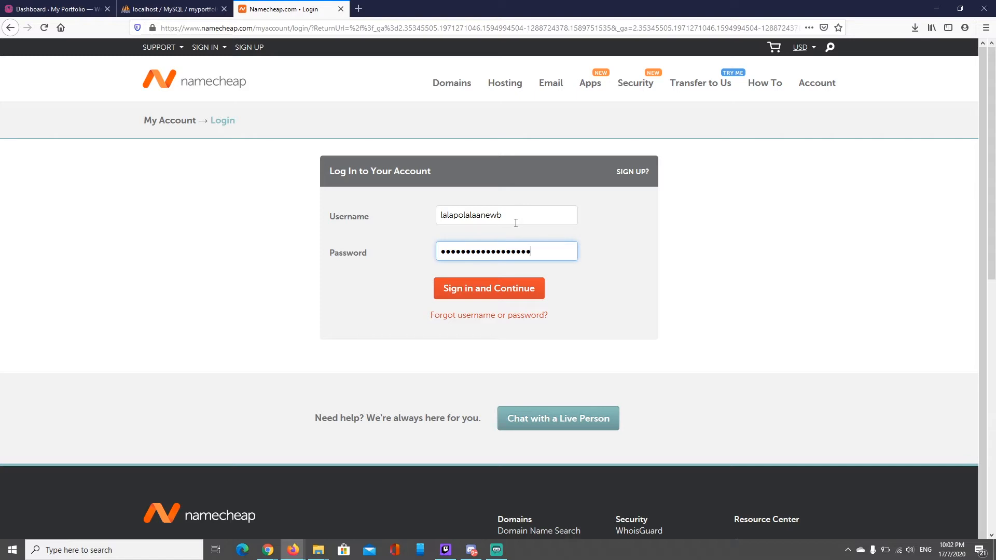
{"action": "type", "text": "*******"}
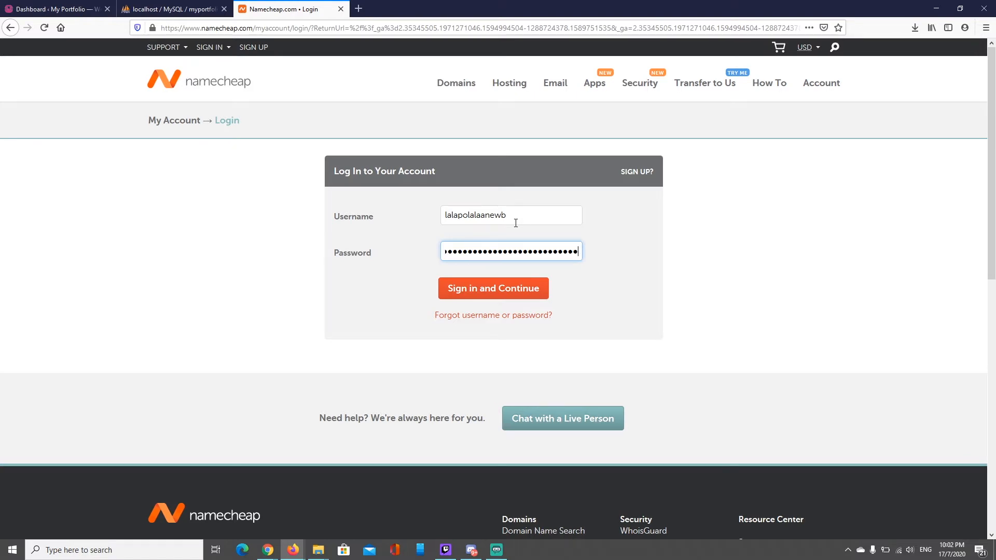
{"action": "key", "text": "Return"}
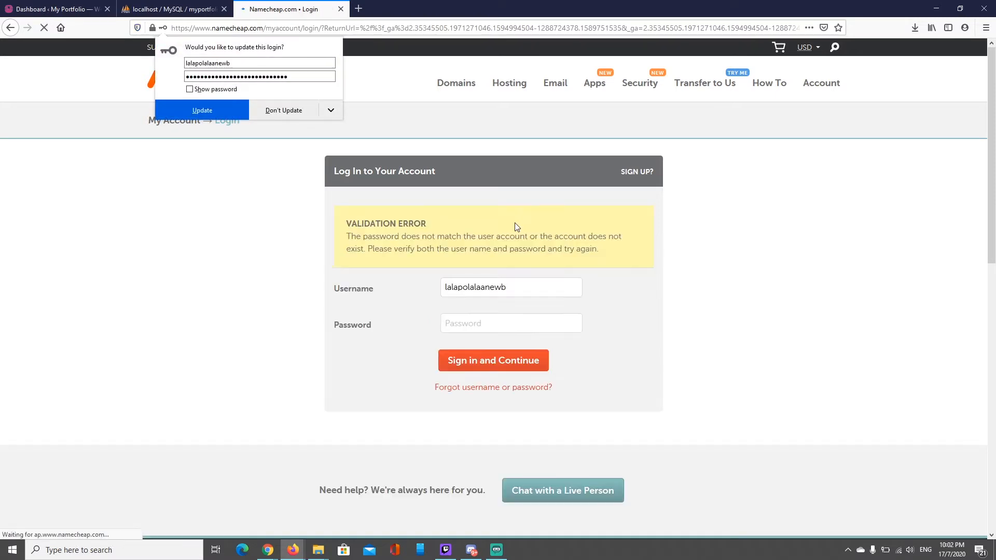
After the validation error, retype the account password and submit the login again.
{"action": "left_click", "coordinate": [513, 328]}
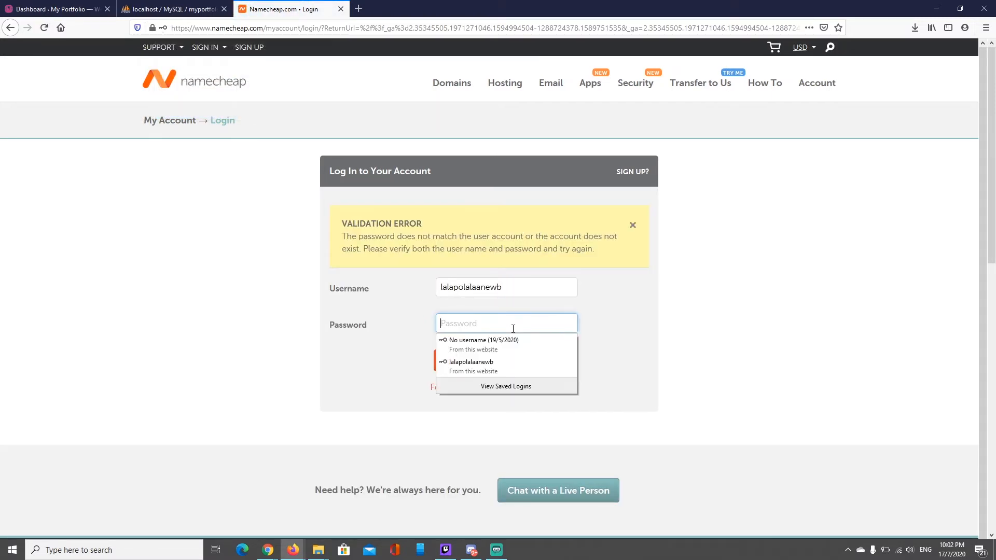
{"action": "type", "text": "****"}
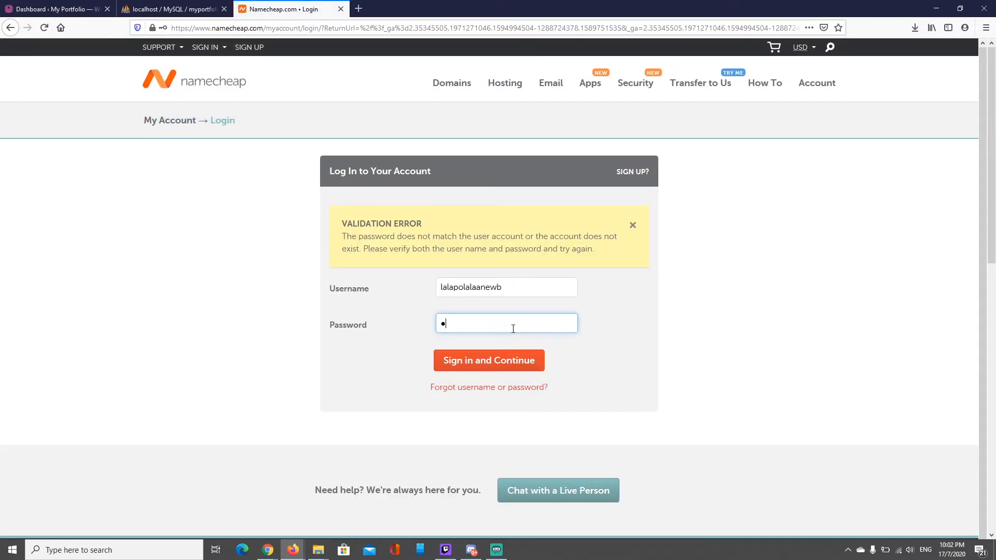
{"action": "key", "text": "BackSpace"}
{"action": "key", "text": "BackSpace"}
{"action": "key", "text": "BackSpace"}
{"action": "key", "text": "BackSpace"}
{"action": "type", "text": "*****************"}
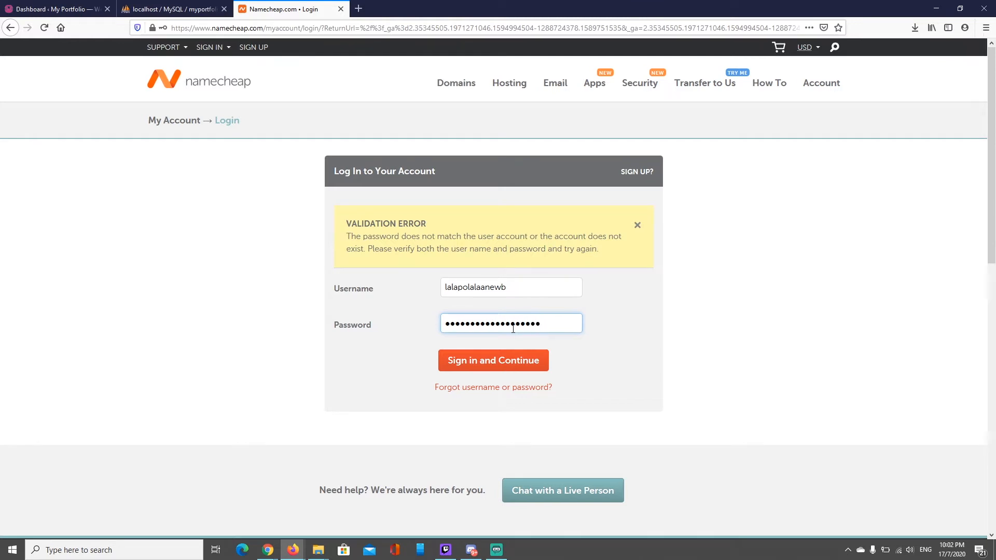
{"action": "type", "text": "********"}
{"action": "key", "text": "Return"}
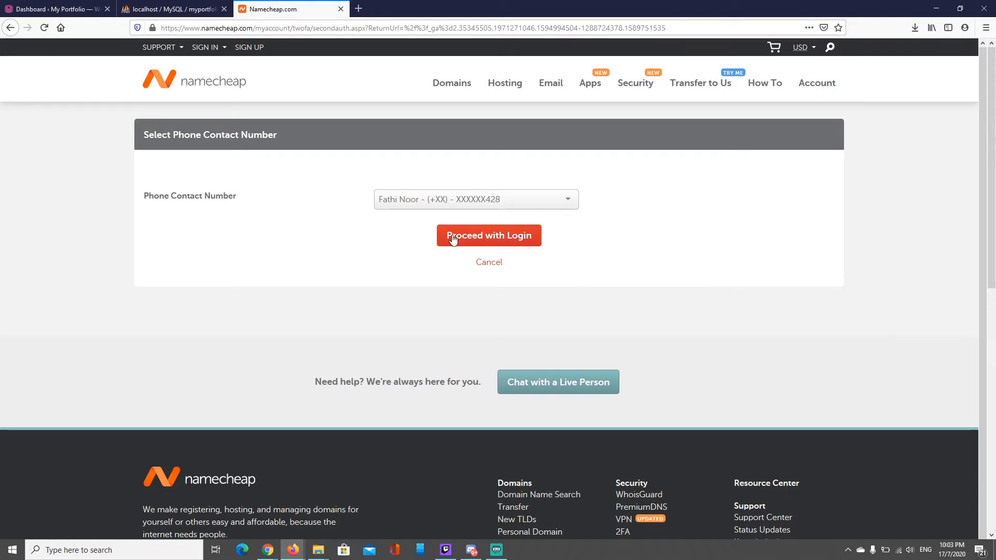
Proceed with the listed phone number and submit the SMS verification code.
{"action": "left_click", "coordinate": [502, 241]}
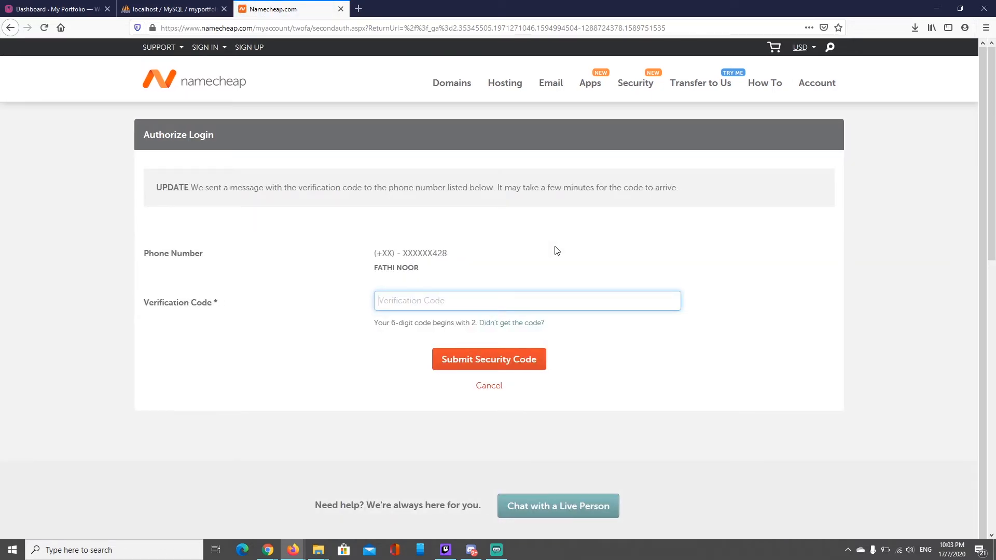
{"action": "left_click", "coordinate": [446, 301]}
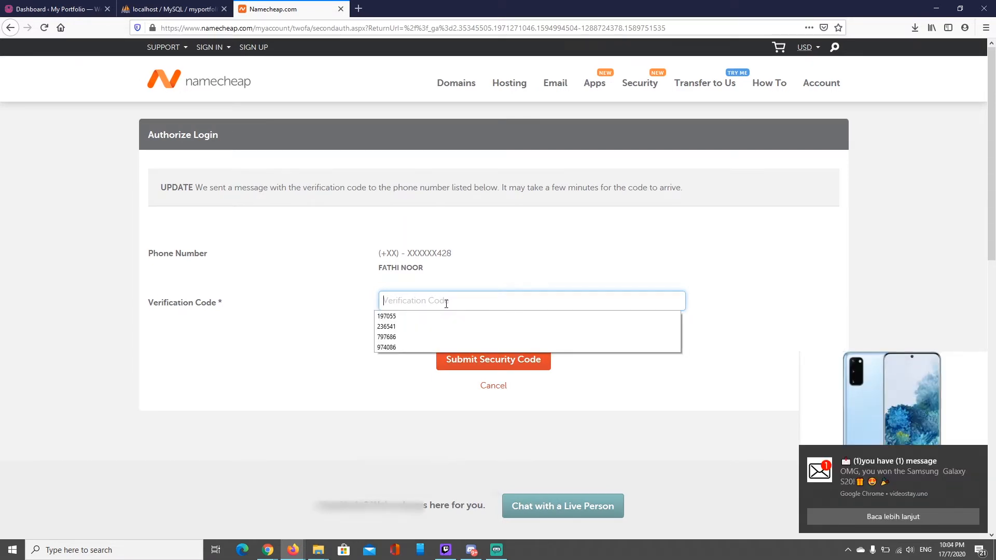
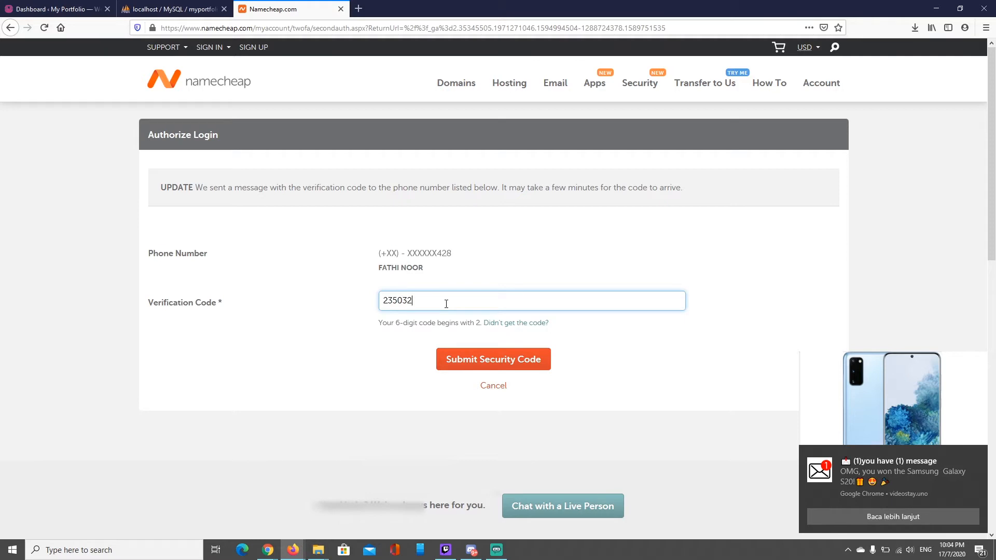
{"action": "left_click", "coordinate": [489, 364]}
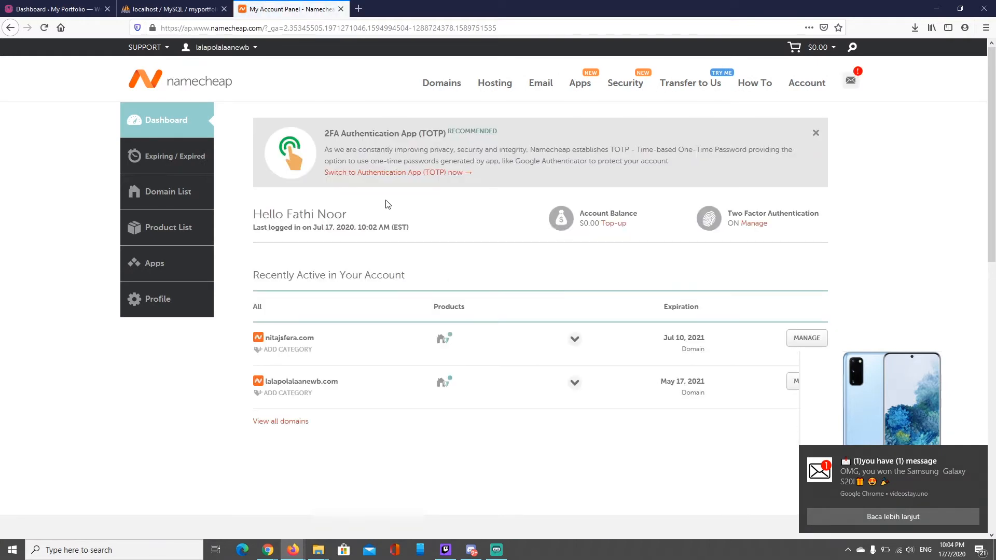
{"action": "scroll", "coordinate": [467, 226], "scroll_direction": "down", "scroll_amount": 3}
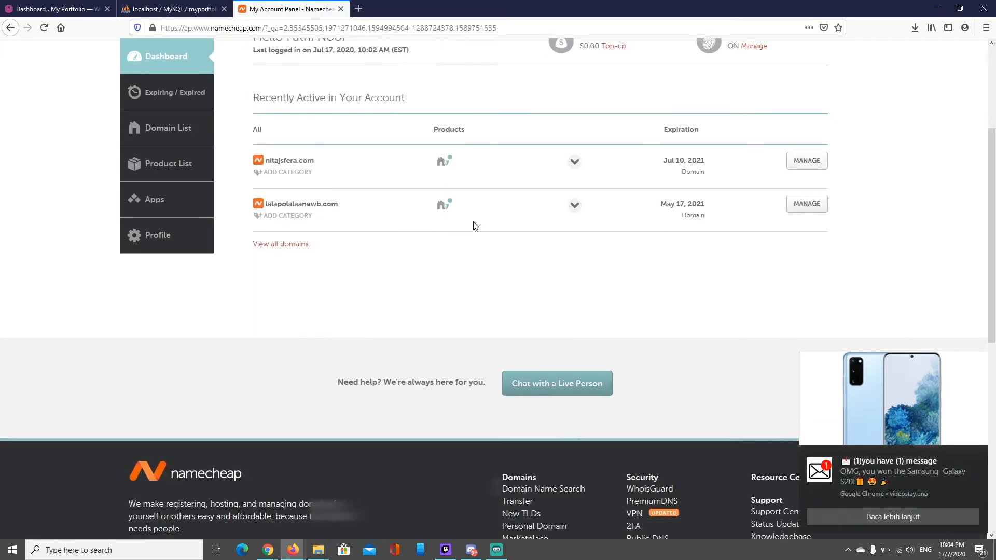
{"action": "scroll", "coordinate": [472, 225], "scroll_direction": "up", "scroll_amount": 3}
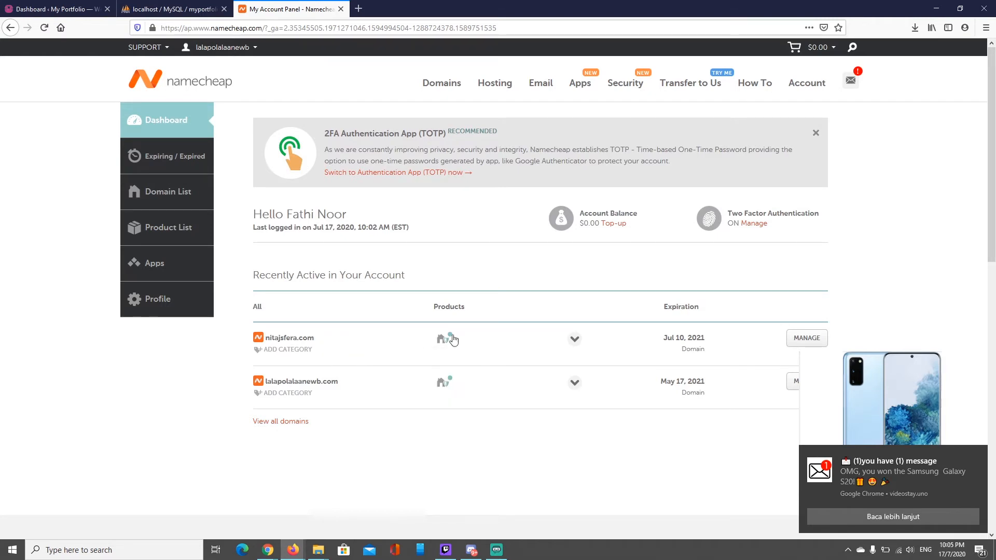
{"action": "scroll", "coordinate": [511, 330], "scroll_direction": "down", "scroll_amount": 1}
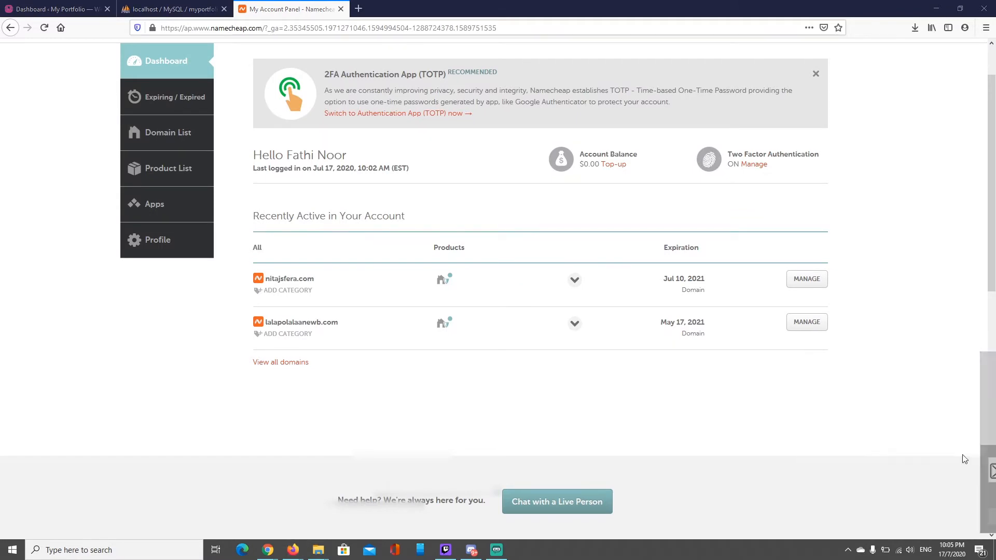
{"action": "scroll", "coordinate": [747, 434], "scroll_direction": "up", "scroll_amount": 1}
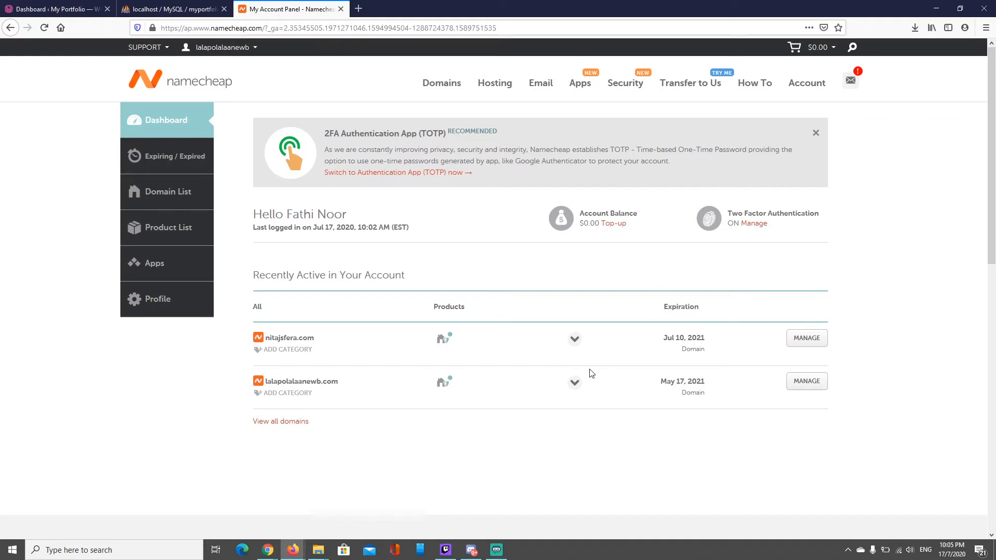
Check nitajsfera.com's custom nameservers ns1.syokdc.com and ns2.syokdc.com, then open a new tab.
{"action": "left_click", "coordinate": [805, 346]}
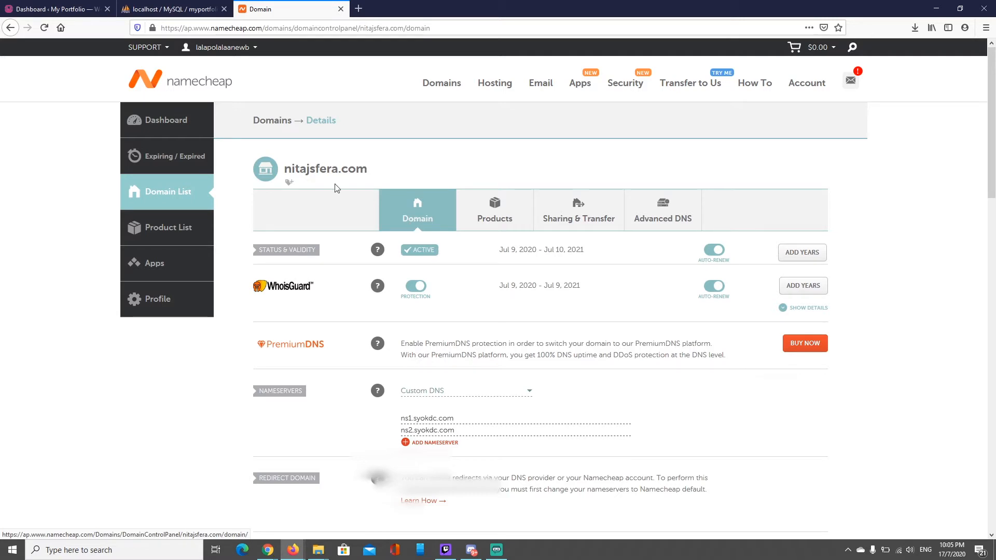
{"action": "left_click_drag", "start_coordinate": [318, 250], "coordinate": [787, 455]}
{"action": "left_click", "coordinate": [939, 392]}
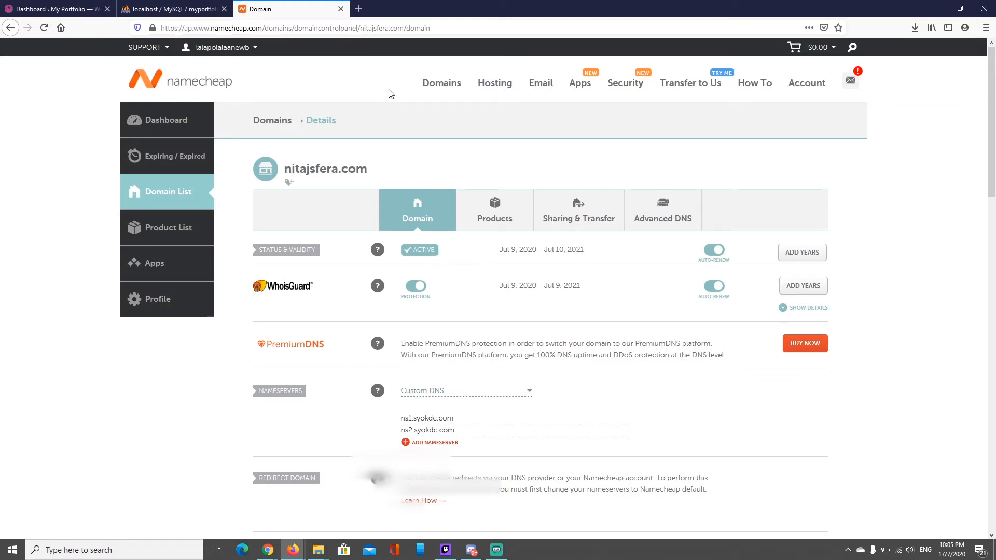
{"action": "left_click", "coordinate": [357, 10]}
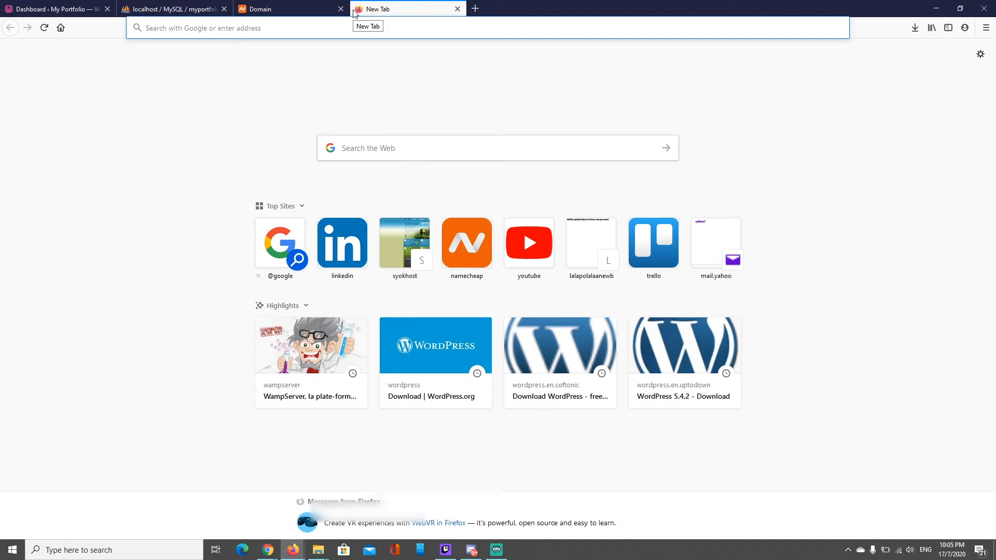
Search for exabytes and open the Exabytes website from the results.
{"action": "type", "text": "exa"}
{"action": "key", "text": "BackSpace"}
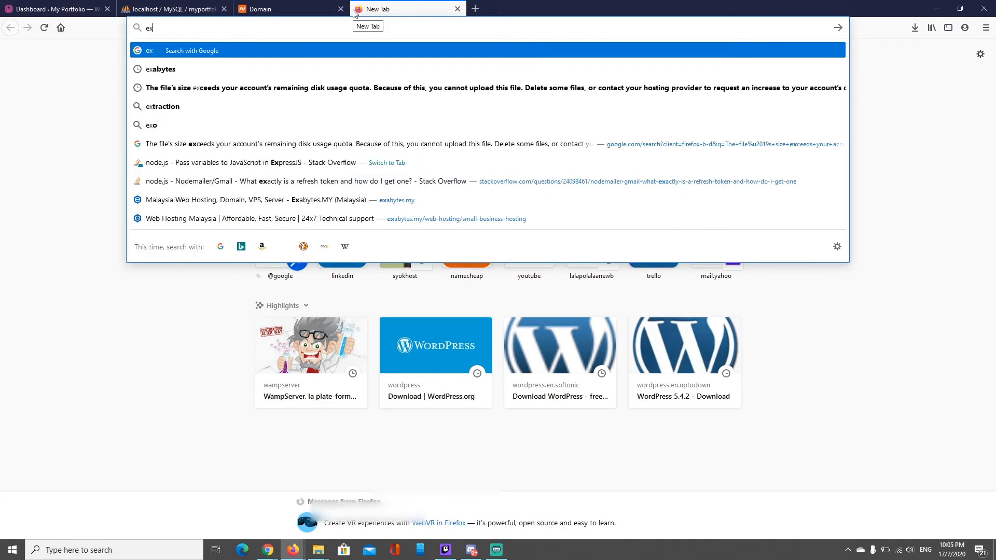
{"action": "type", "text": "abyte"}
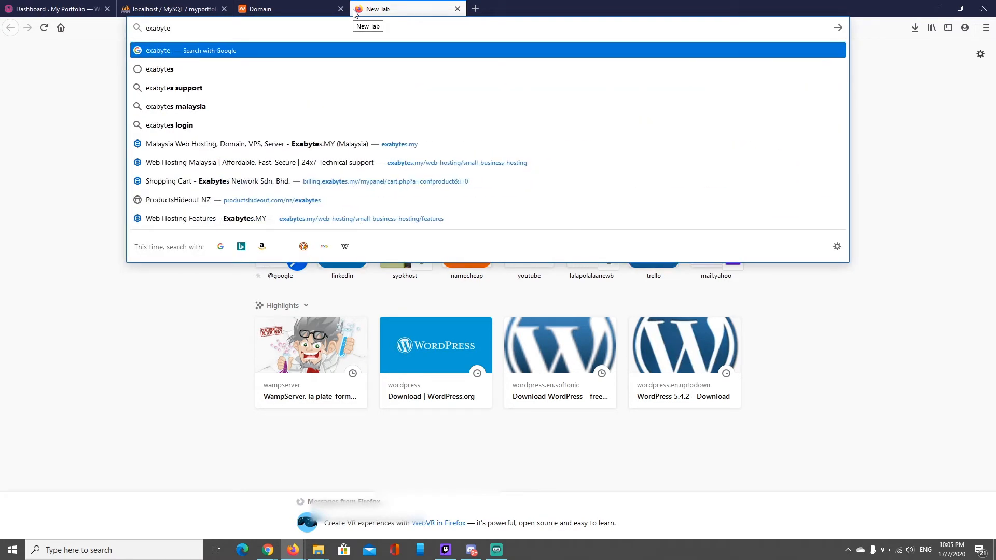
{"action": "key", "text": "Down"}
{"action": "key", "text": "Return"}
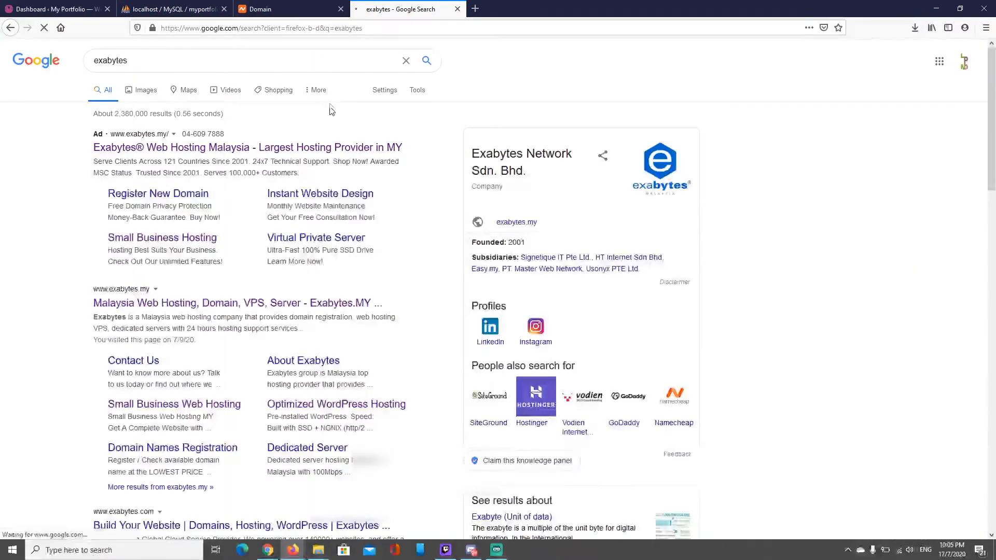
{"action": "left_click", "coordinate": [210, 150]}
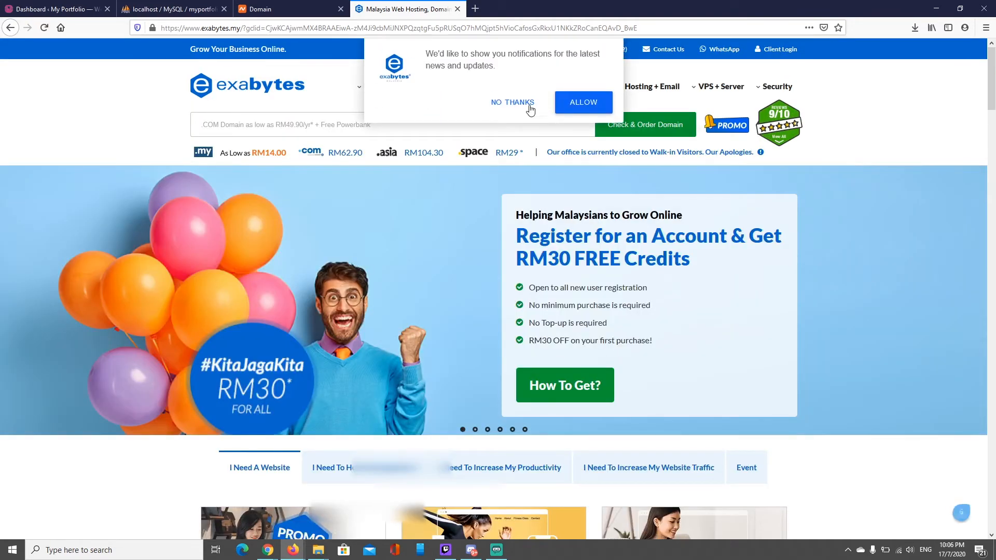
Decline notifications, open the Exabytes Client Login page and close the home page tab.
{"action": "left_click", "coordinate": [528, 102]}
{"action": "left_click", "coordinate": [782, 52]}
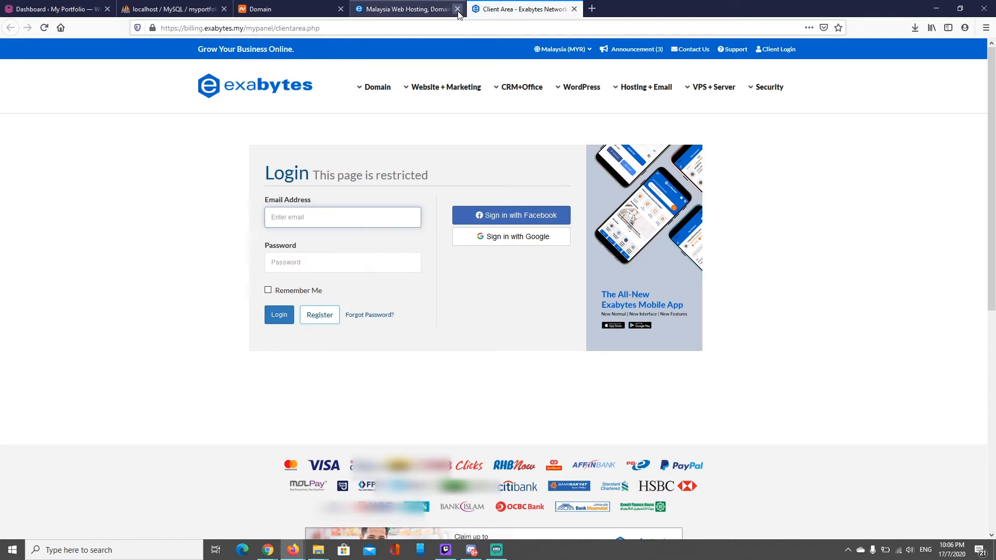
{"action": "left_click", "coordinate": [457, 9]}
{"action": "left_click", "coordinate": [291, 222]}
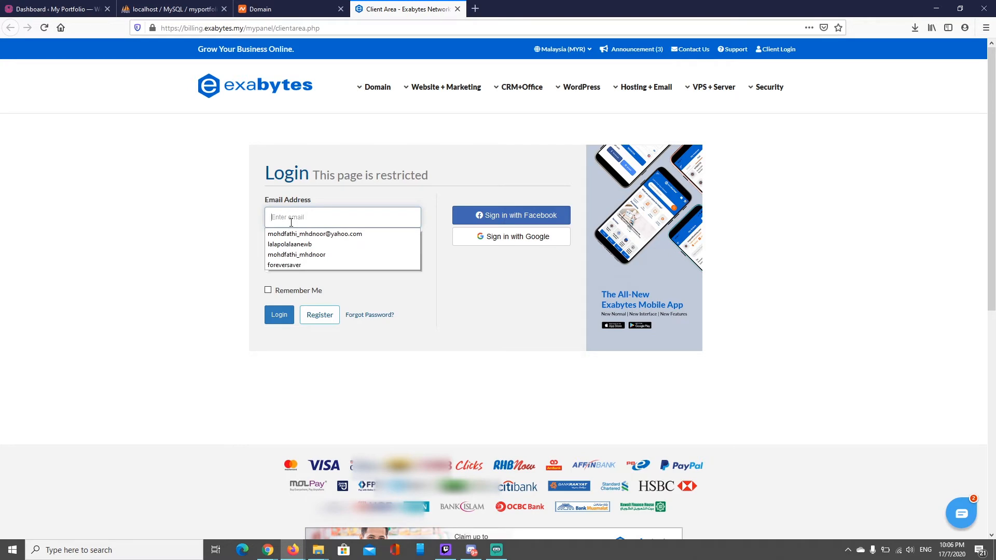
Fill the Exabytes login e-mail with the saved account address from autocomplete.
{"action": "type", "text": "main"}
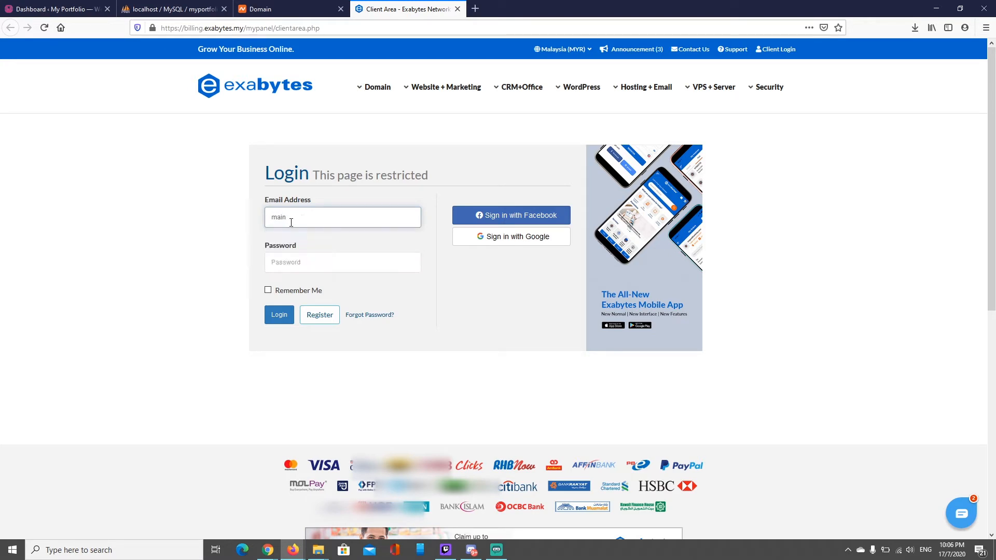
{"action": "key", "text": "BackSpace"}
{"action": "key", "text": "BackSpace"}
{"action": "key", "text": "BackSpace"}
{"action": "type", "text": "mu"}
{"action": "key", "text": "BackSpace"}
{"action": "key", "text": "BackSpace"}
{"action": "type", "text": "mo"}
{"action": "key", "text": "Escape"}
{"action": "type", "text": "hd"}
{"action": "key", "text": "Down"}
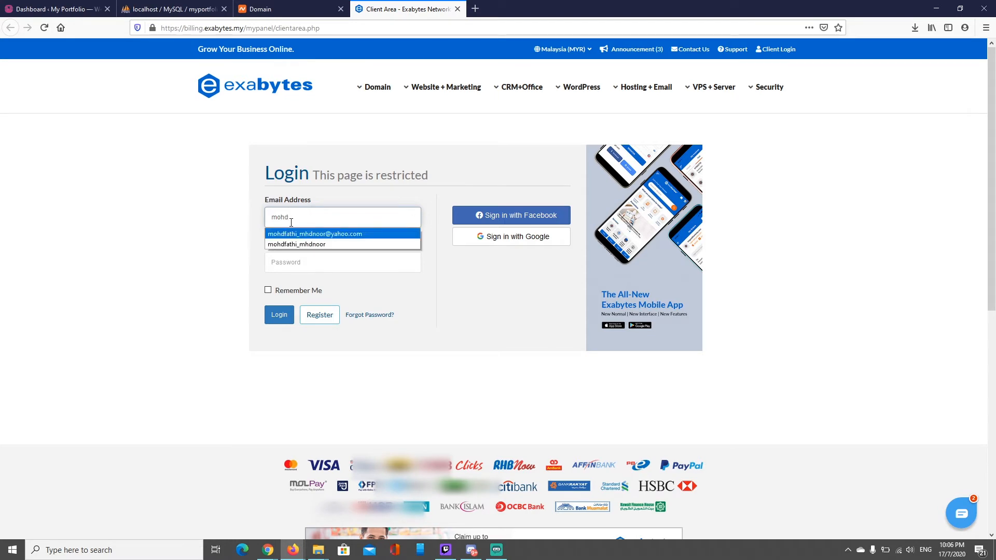
{"action": "key", "text": "Return"}
{"action": "key", "text": "Tab"}
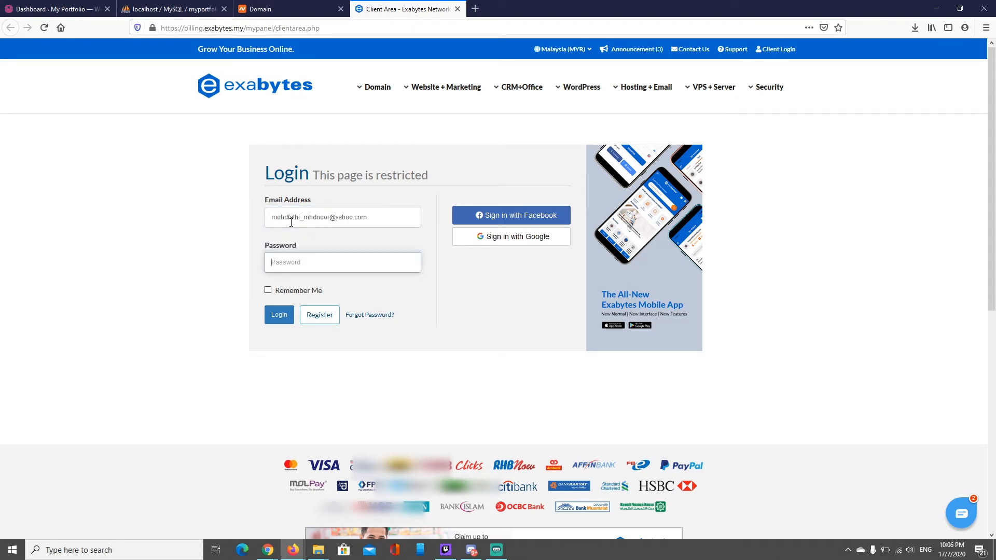
Enter the account password, sign in, and decline saving the login in Firefox.
{"action": "type", "text": "•••••••••••••••••••••••"}
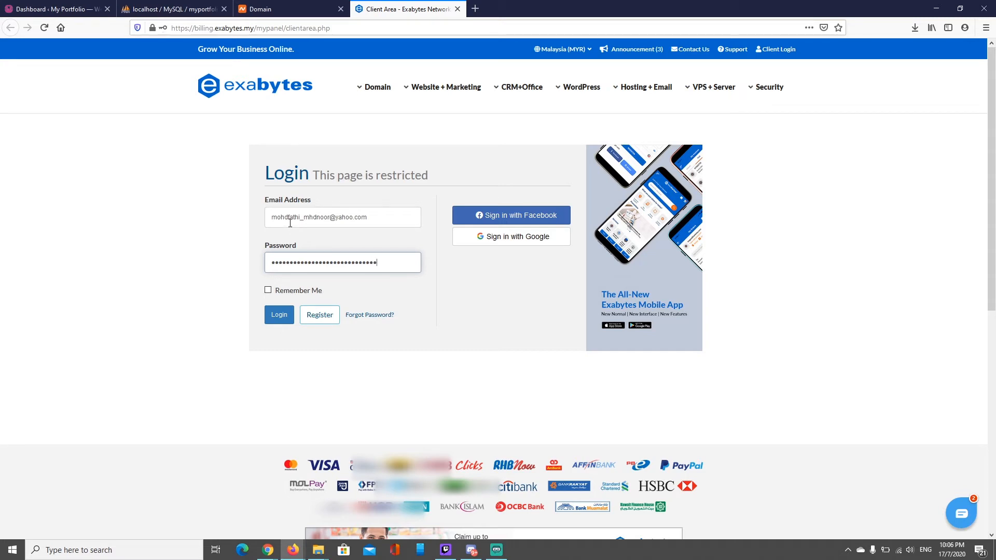
{"action": "key", "text": "Return"}
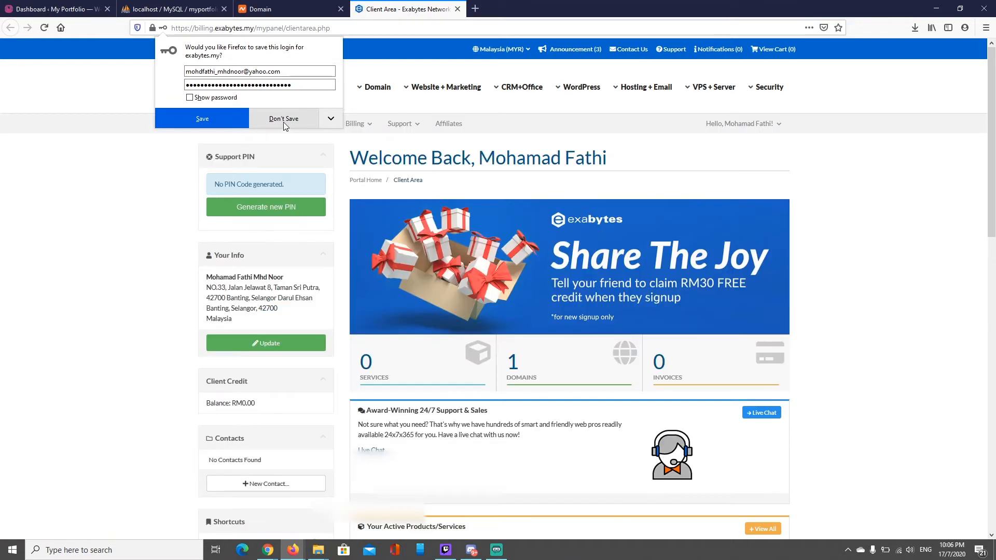
{"action": "left_click", "coordinate": [283, 119]}
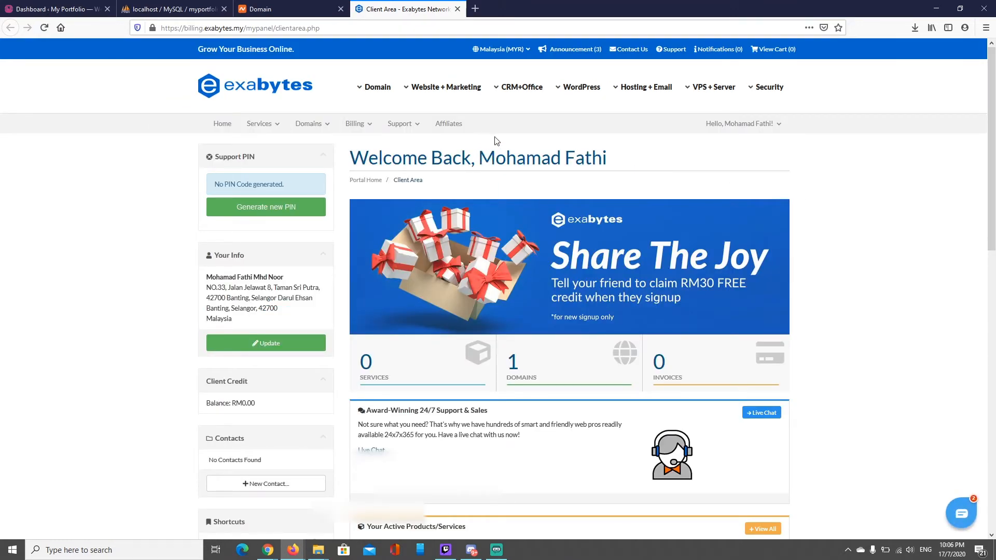
Open the full Domain List in the Namecheap tab.
{"action": "scroll", "coordinate": [667, 151], "scroll_direction": "down", "scroll_amount": 3}
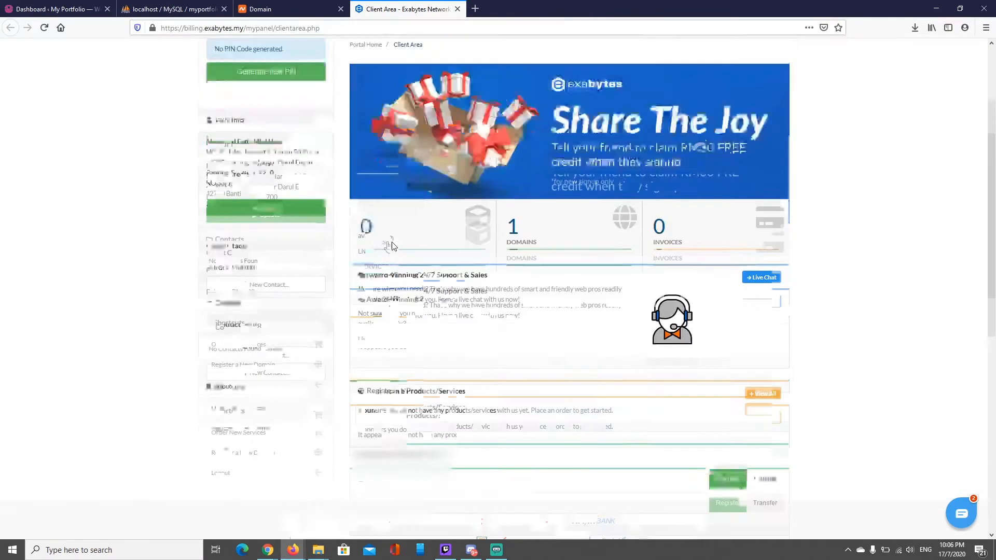
{"action": "scroll", "coordinate": [392, 245], "scroll_direction": "up", "scroll_amount": 3}
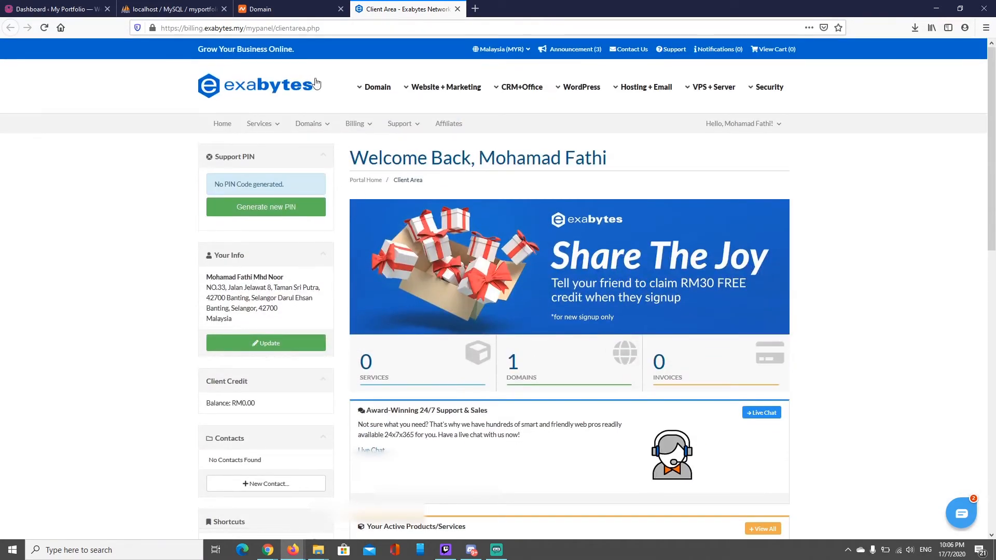
{"action": "left_click", "coordinate": [295, 16]}
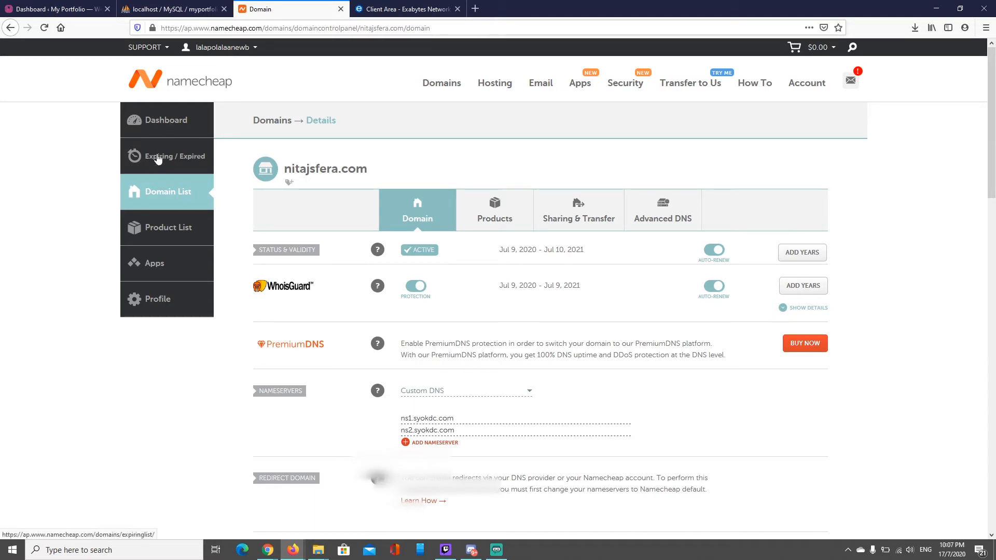
{"action": "left_click", "coordinate": [171, 199]}
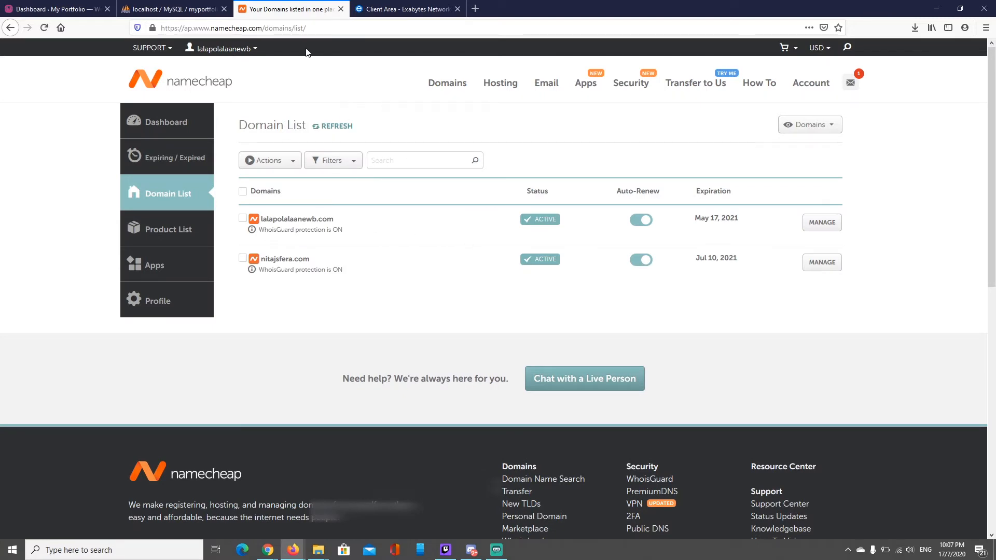
Back in the Exabytes client area, open the Domains dropdown menu.
{"action": "left_click", "coordinate": [404, 8]}
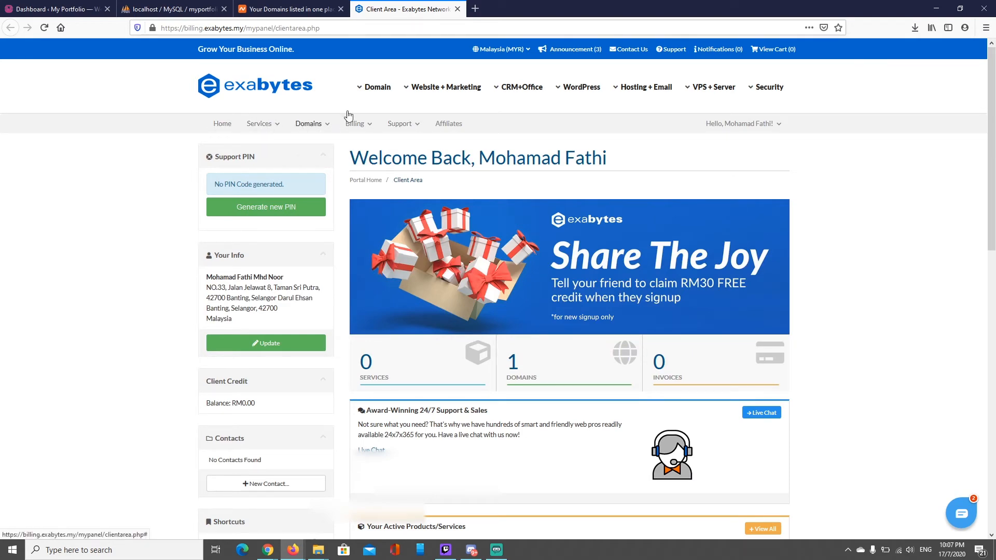
{"action": "left_click_drag", "start_coordinate": [533, 86], "coordinate": [760, 80]}
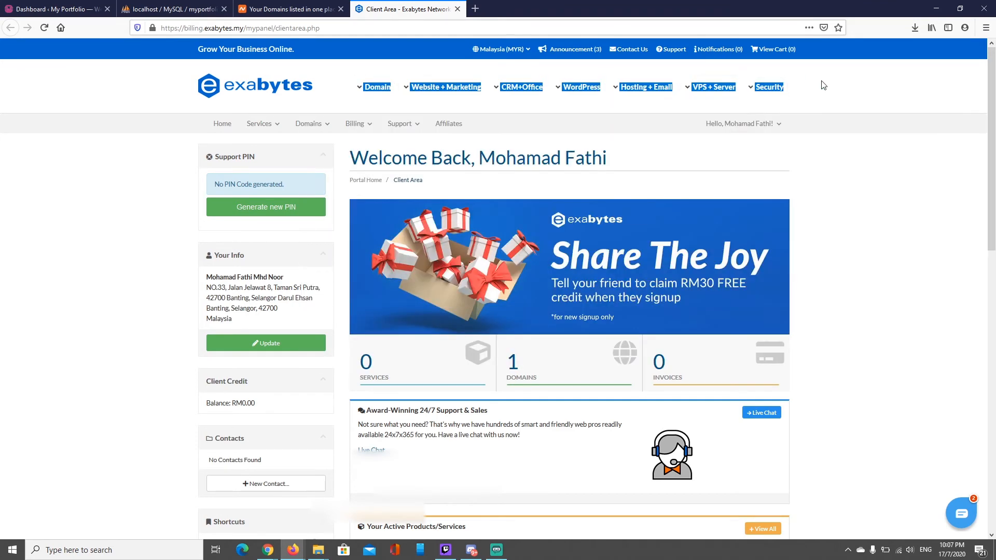
{"action": "left_click", "coordinate": [822, 81]}
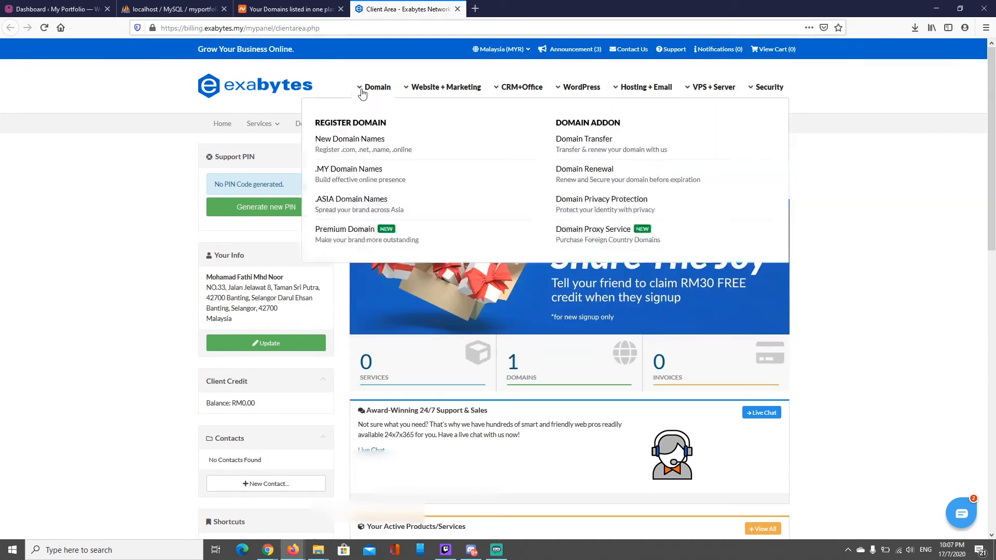
{"action": "mouse_move", "coordinate": [556, 86]}
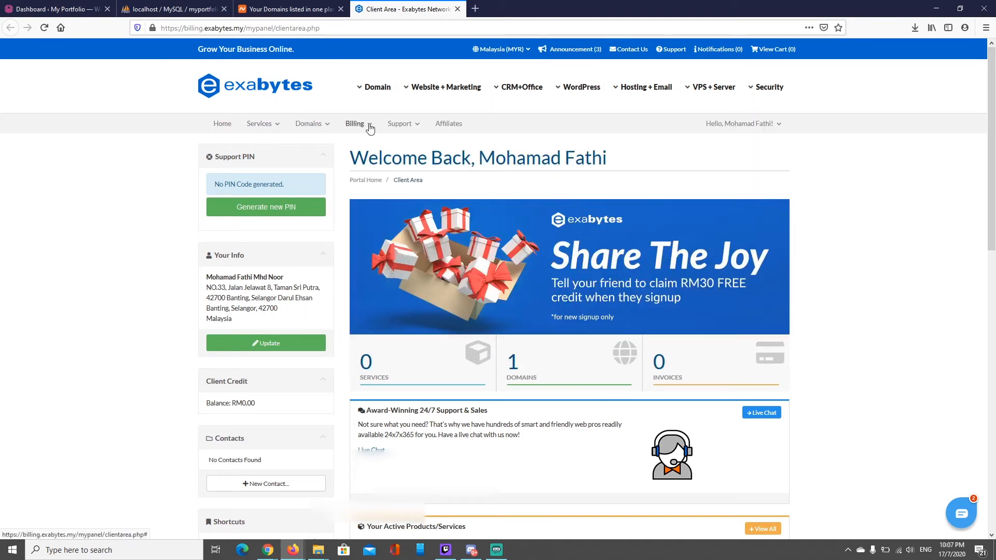
{"action": "left_click", "coordinate": [325, 130]}
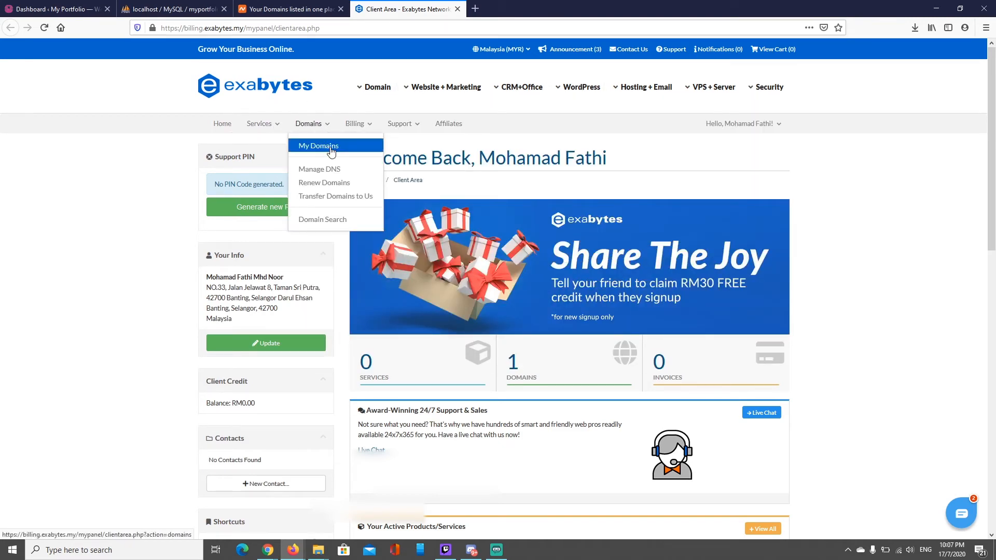
Review the 7 entries in Exabytes' My Domains, then manage Namecheap's first domain.
{"action": "left_click", "coordinate": [309, 144]}
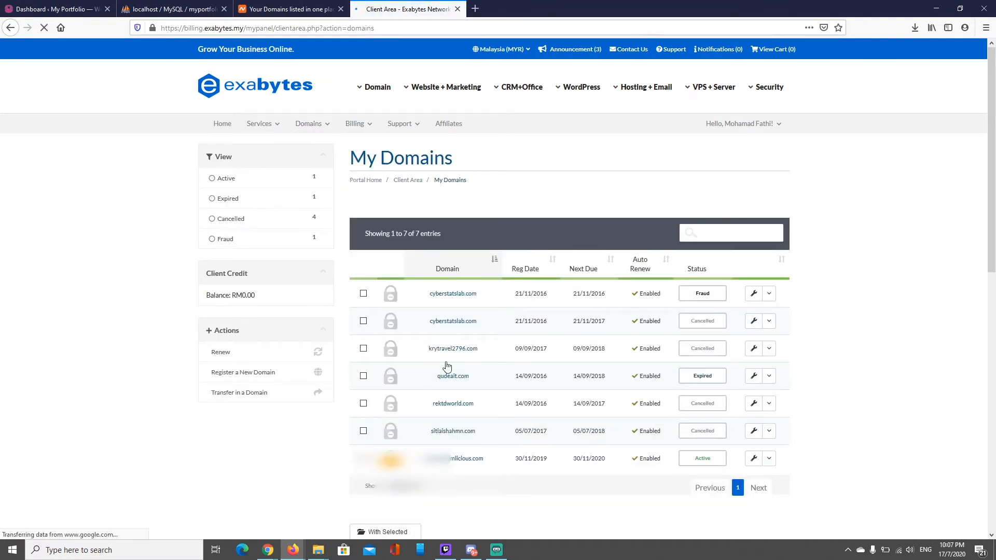
{"action": "scroll", "coordinate": [551, 353], "scroll_direction": "down", "scroll_amount": 2}
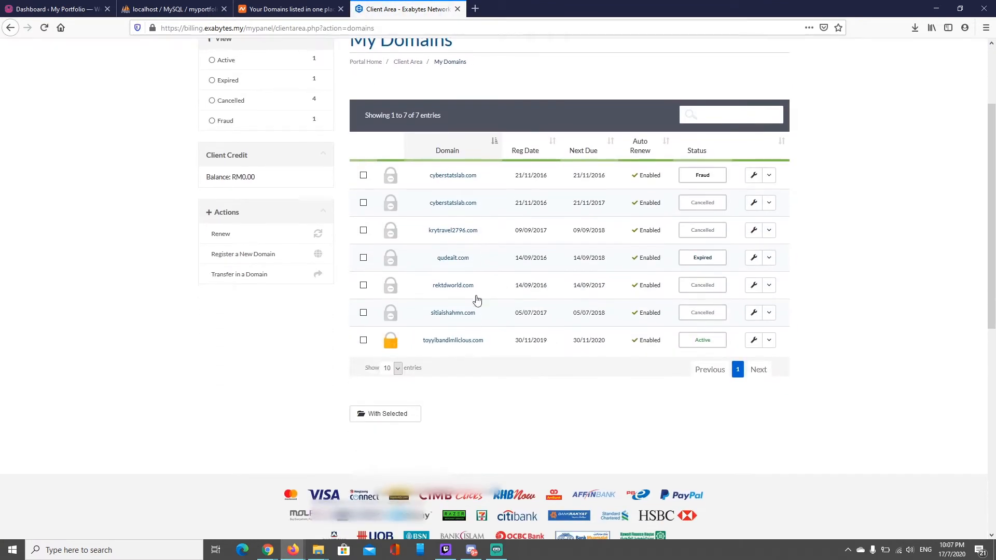
{"action": "scroll", "coordinate": [571, 311], "scroll_direction": "up", "scroll_amount": 2}
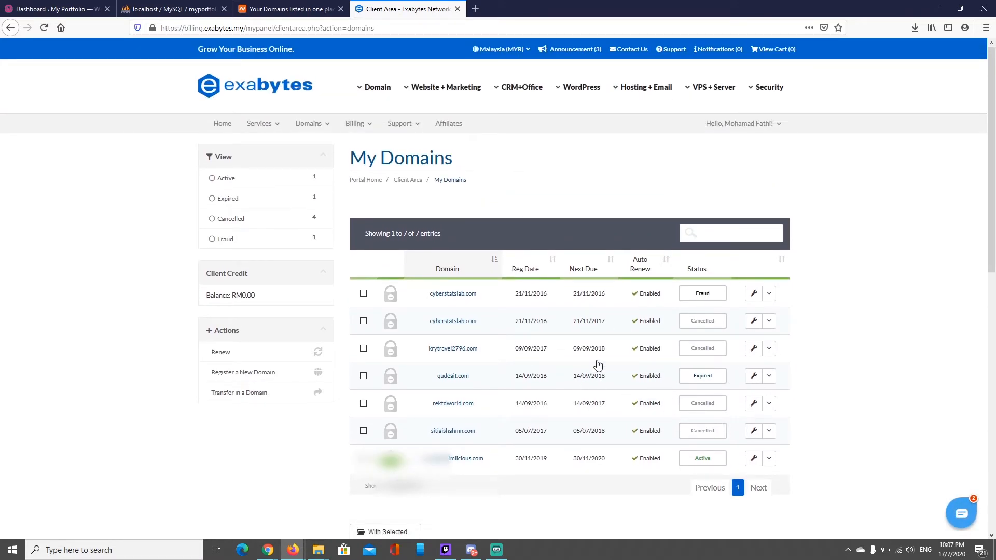
{"action": "scroll", "coordinate": [616, 343], "scroll_direction": "down", "scroll_amount": 1}
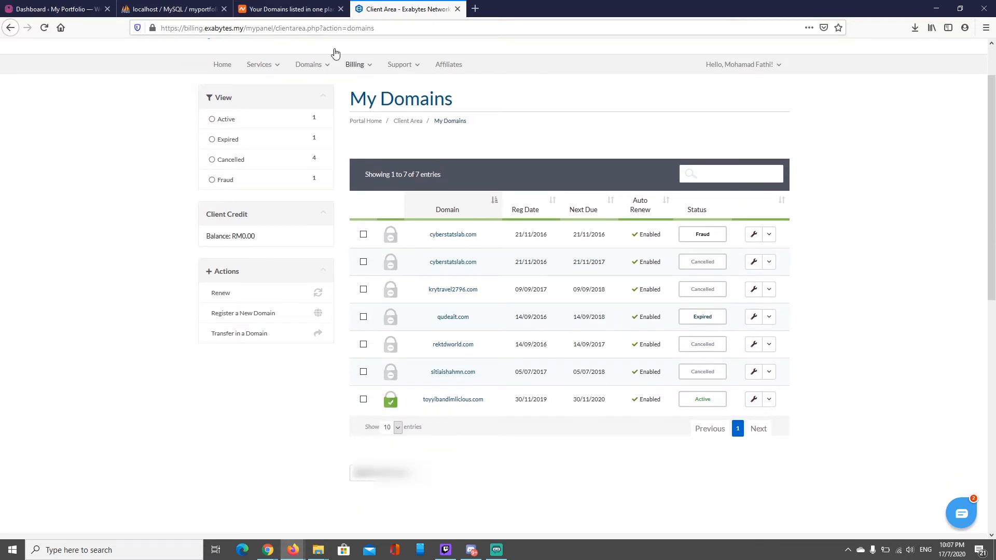
{"action": "left_click", "coordinate": [299, 16]}
{"action": "left_click", "coordinate": [825, 224]}
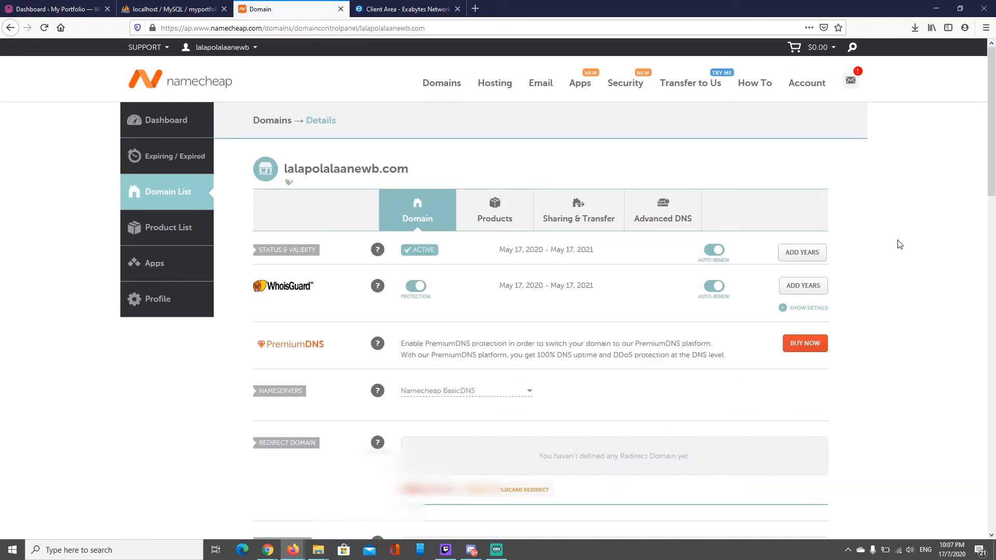
Check that the domain uses Namecheap BasicDNS nameservers, then return to the Exabytes domain list.
{"action": "scroll", "coordinate": [452, 311], "scroll_direction": "down", "scroll_amount": 2}
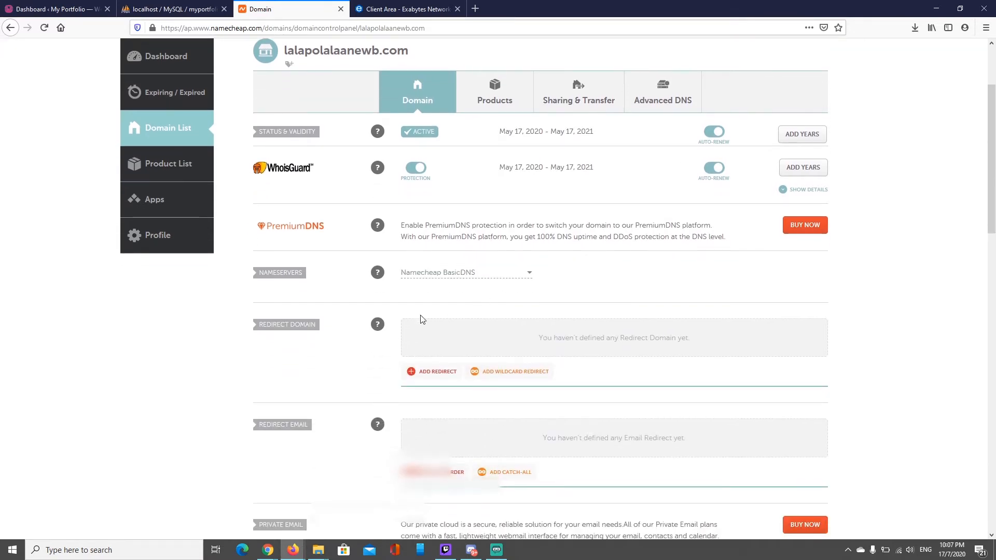
{"action": "left_click", "coordinate": [529, 276]}
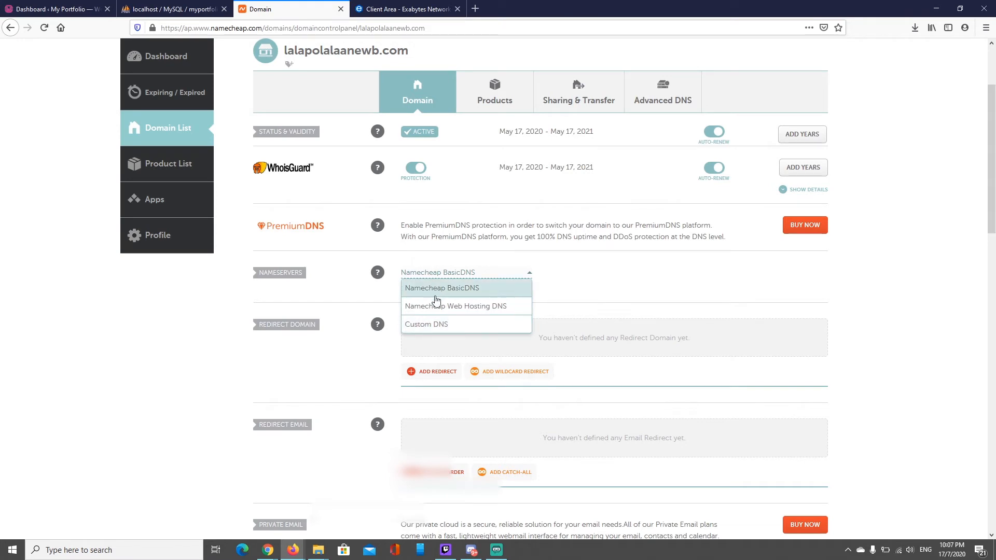
{"action": "left_click", "coordinate": [405, 9]}
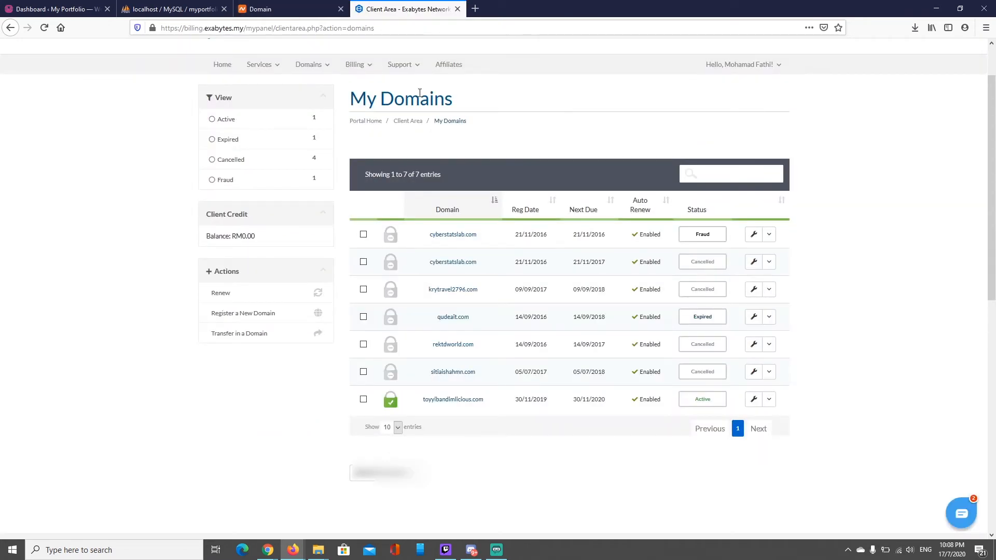
Open the toyyibandimlicious.com overview and review its unlocked status, 30/11/2020 due date and valid SSL.
{"action": "left_click", "coordinate": [753, 400]}
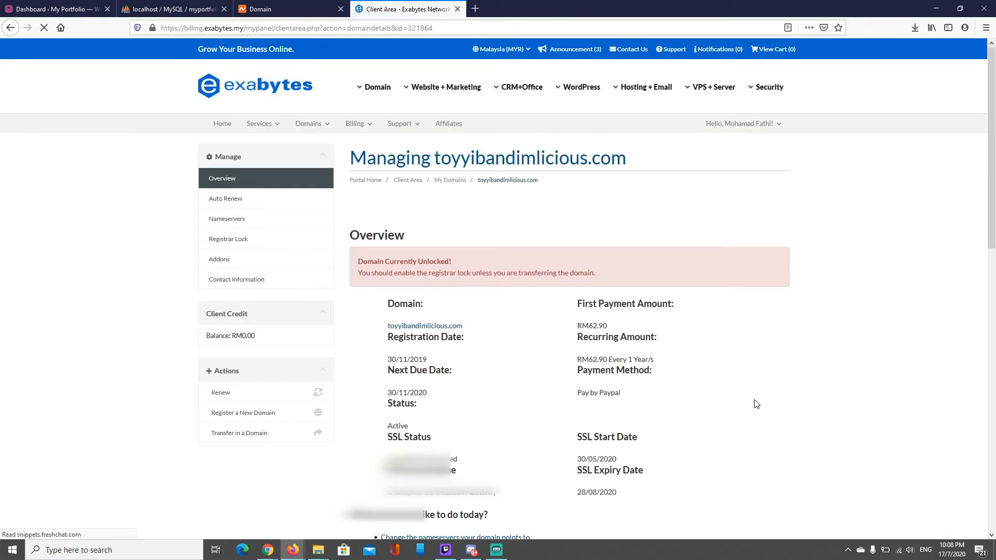
{"action": "scroll", "coordinate": [756, 404], "scroll_direction": "down", "scroll_amount": 1}
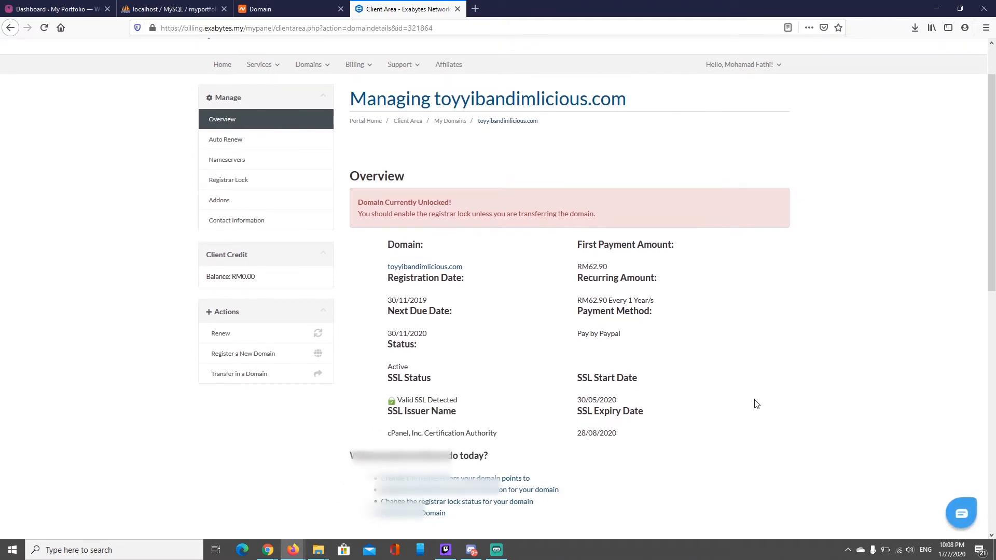
{"action": "scroll", "coordinate": [756, 404], "scroll_direction": "down", "scroll_amount": 1}
{"action": "scroll", "coordinate": [756, 404], "scroll_direction": "down", "scroll_amount": 1}
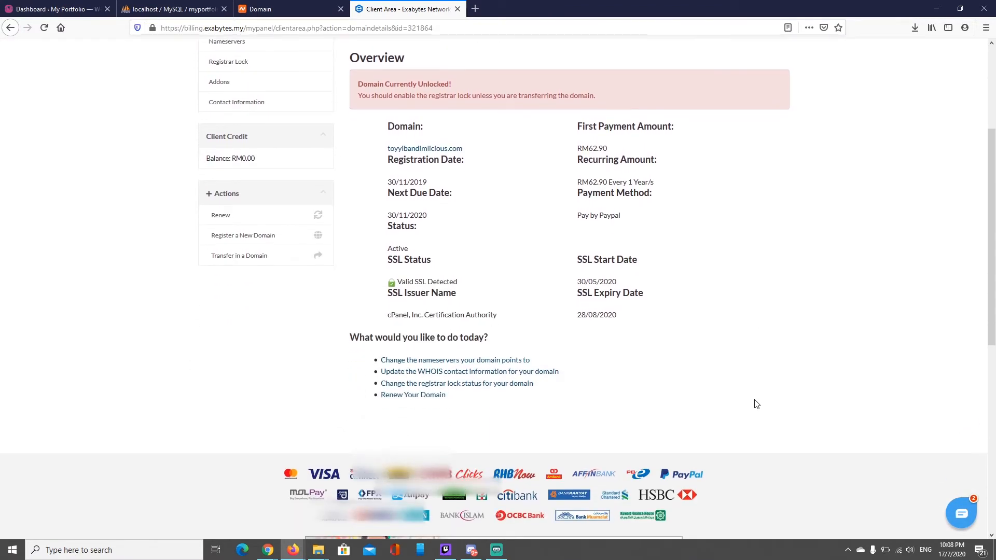
{"action": "scroll", "coordinate": [756, 404], "scroll_direction": "up", "scroll_amount": 1}
{"action": "scroll", "coordinate": [228, 222], "scroll_direction": "up", "scroll_amount": 2}
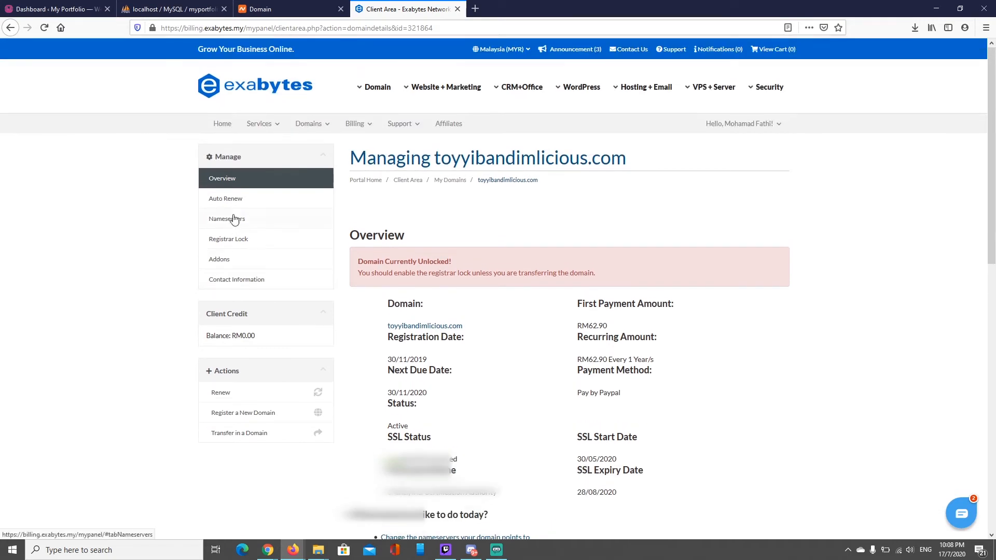
Show the domain's custom nameservers and select ns1.mesradns.net and ns2.mesradns.net in turn.
{"action": "left_click", "coordinate": [229, 221]}
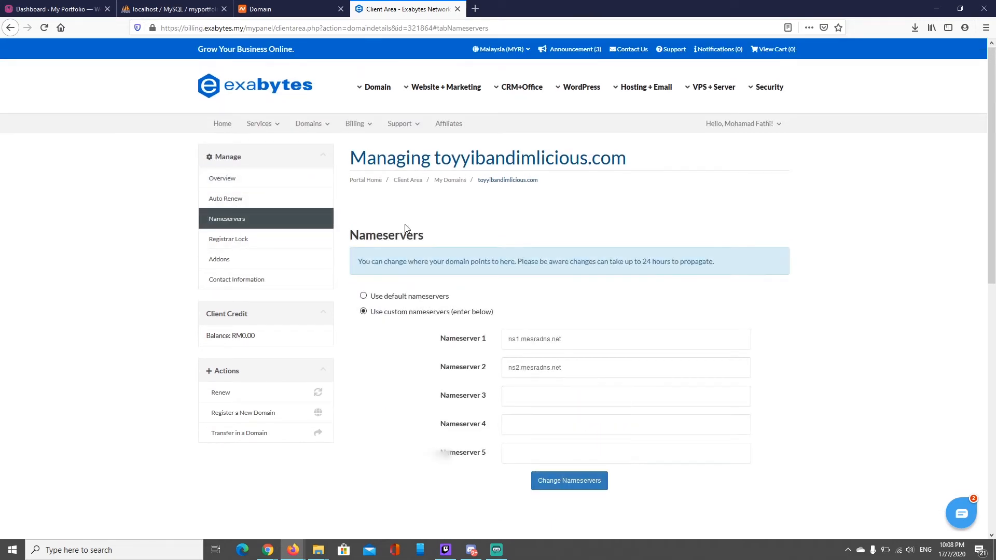
{"action": "scroll", "coordinate": [544, 311], "scroll_direction": "down", "scroll_amount": 1}
{"action": "left_click_drag", "start_coordinate": [563, 280], "coordinate": [507, 280]}
{"action": "left_click_drag", "start_coordinate": [581, 310], "coordinate": [506, 307]}
{"action": "left_click_drag", "start_coordinate": [584, 284], "coordinate": [507, 284]}
{"action": "left_click_drag", "start_coordinate": [584, 310], "coordinate": [486, 310]}
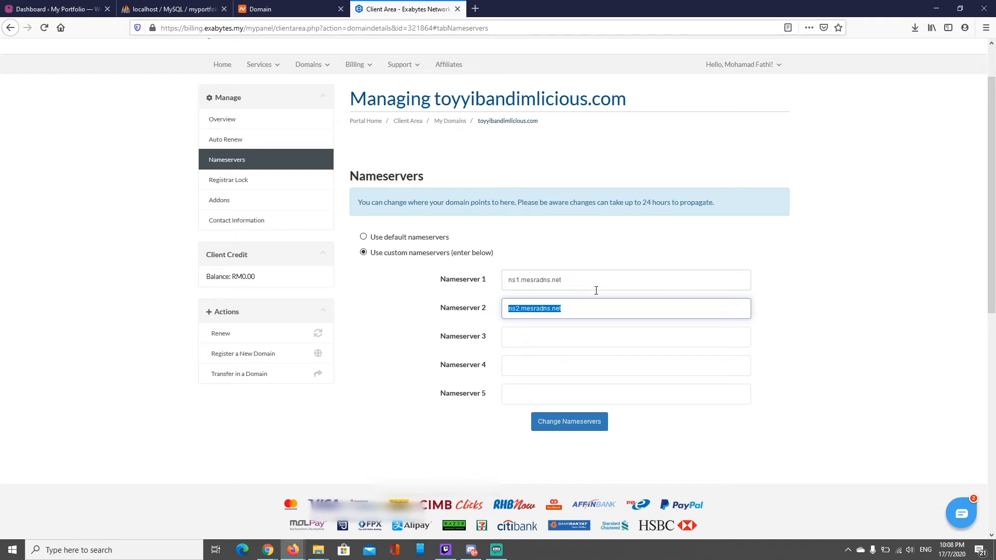
{"action": "left_click_drag", "start_coordinate": [591, 282], "coordinate": [482, 289]}
{"action": "left_click_drag", "start_coordinate": [580, 307], "coordinate": [450, 306]}
{"action": "left_click_drag", "start_coordinate": [578, 281], "coordinate": [469, 290]}
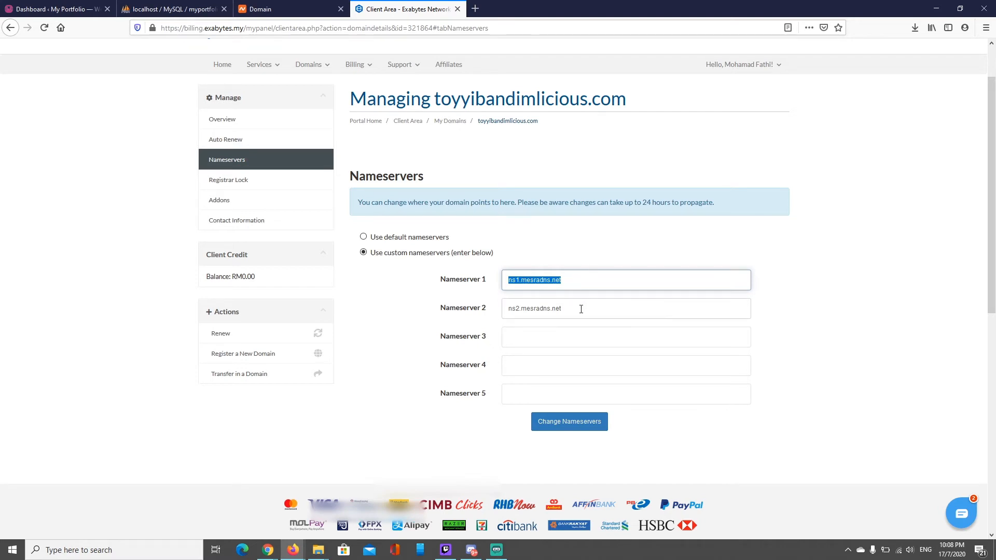
{"action": "left_click_drag", "start_coordinate": [581, 309], "coordinate": [499, 314]}
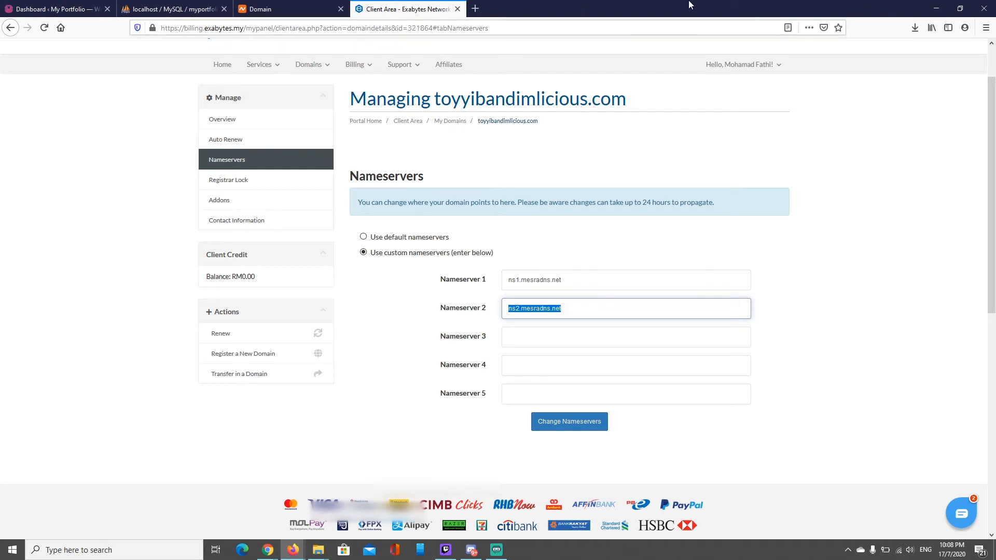
{"action": "left_click", "coordinate": [482, 8]}
Search Google for 'yaho' and check the Google account menu.
{"action": "type", "text": "y"}
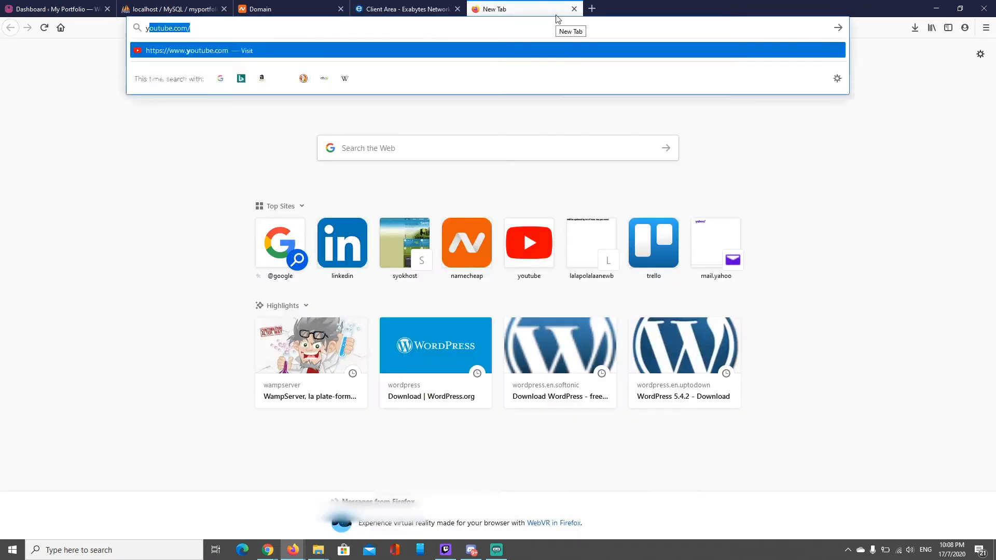
{"action": "type", "text": "aho"}
{"action": "key", "text": "Return"}
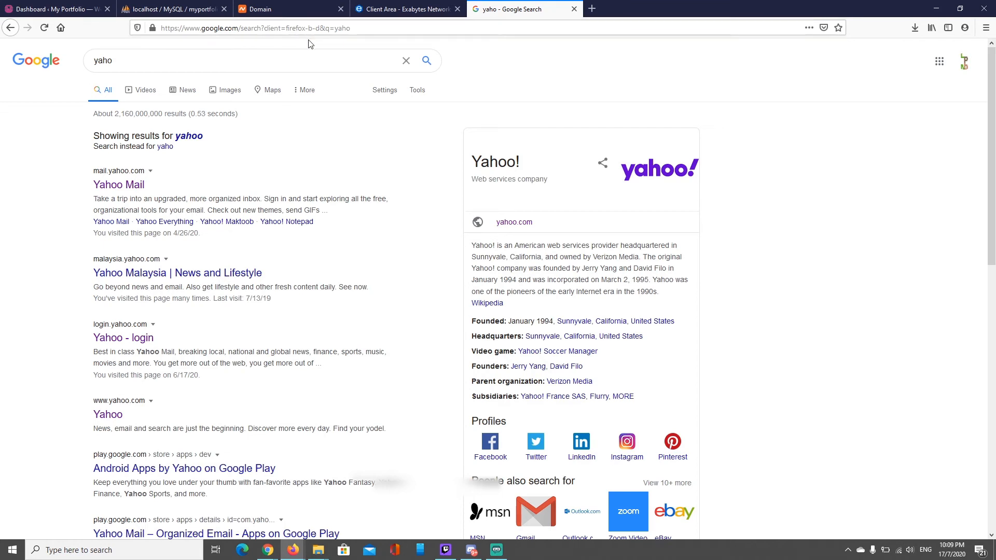
{"action": "left_click", "coordinate": [963, 66]}
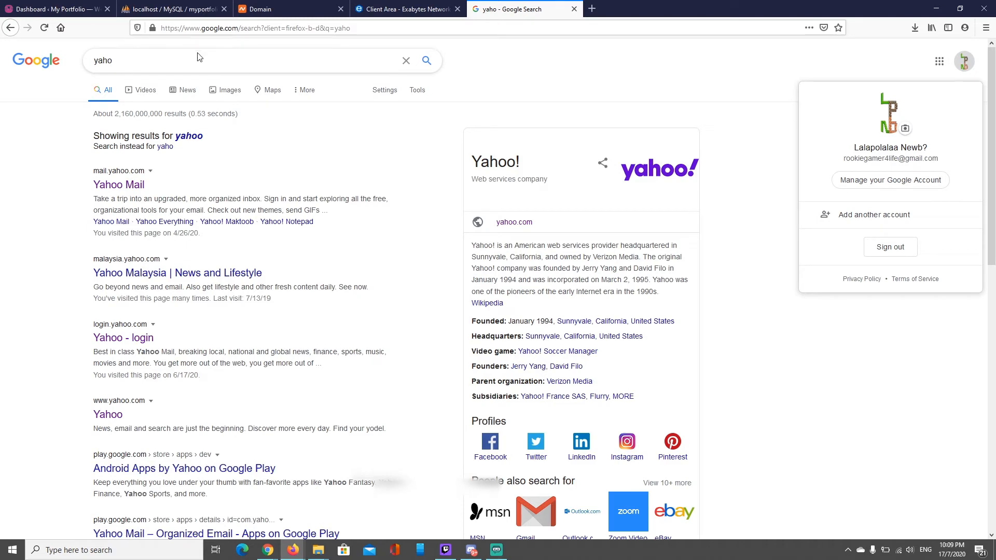
Go to yahoo.com and open Yahoo Mail.
{"action": "left_click", "coordinate": [218, 28]}
{"action": "type", "text": "yahoo.com"}
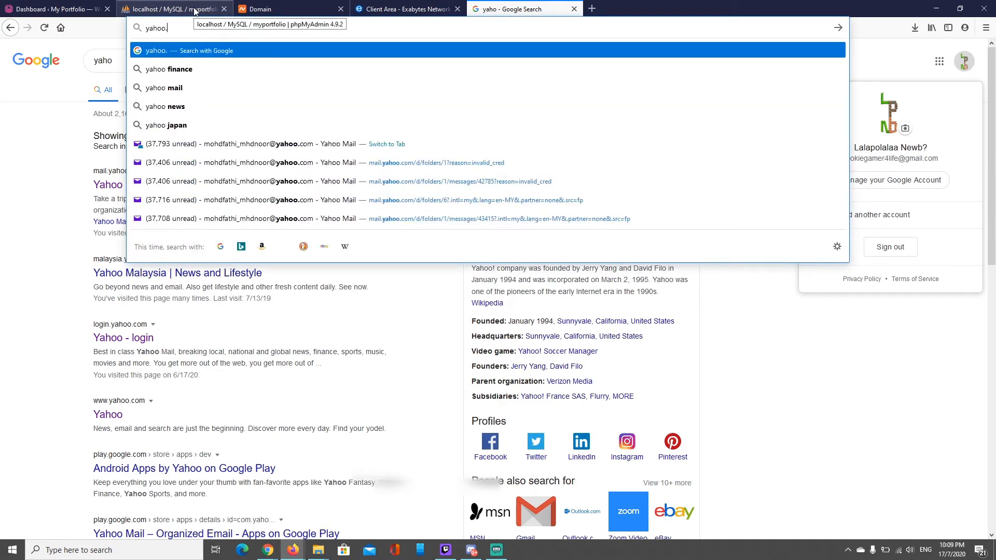
{"action": "key", "text": "Return"}
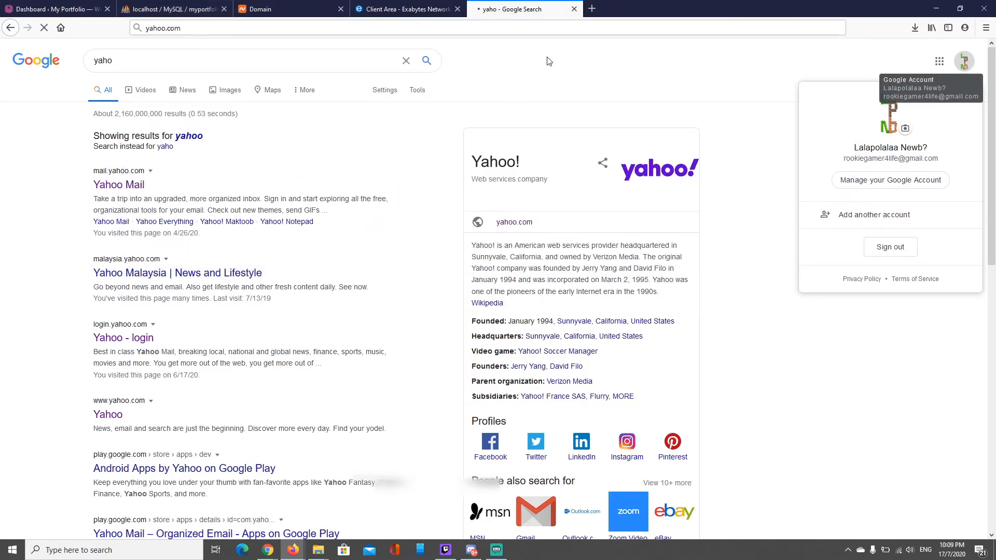
{"action": "left_click", "coordinate": [818, 69]}
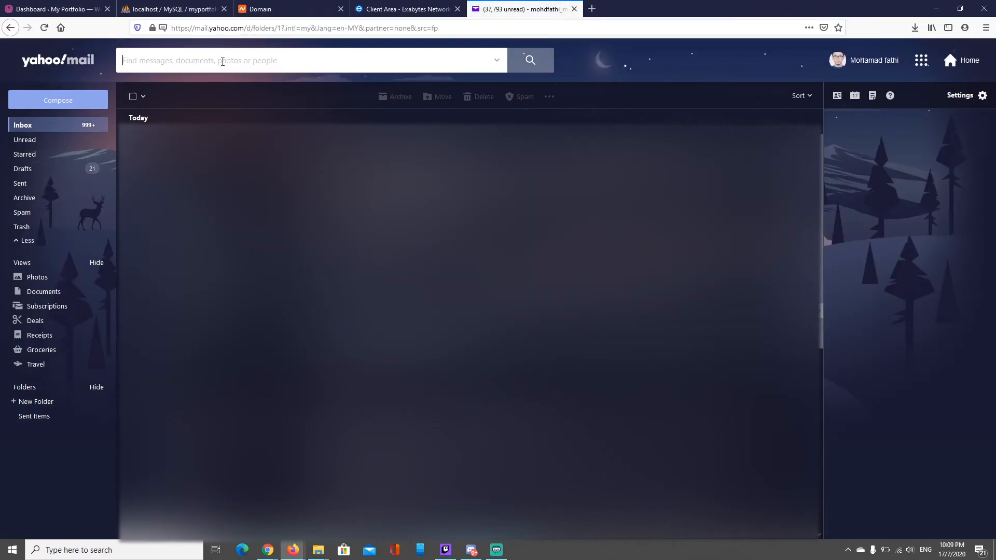
{"action": "left_click", "coordinate": [223, 62]}
{"action": "type", "text": "nam"}
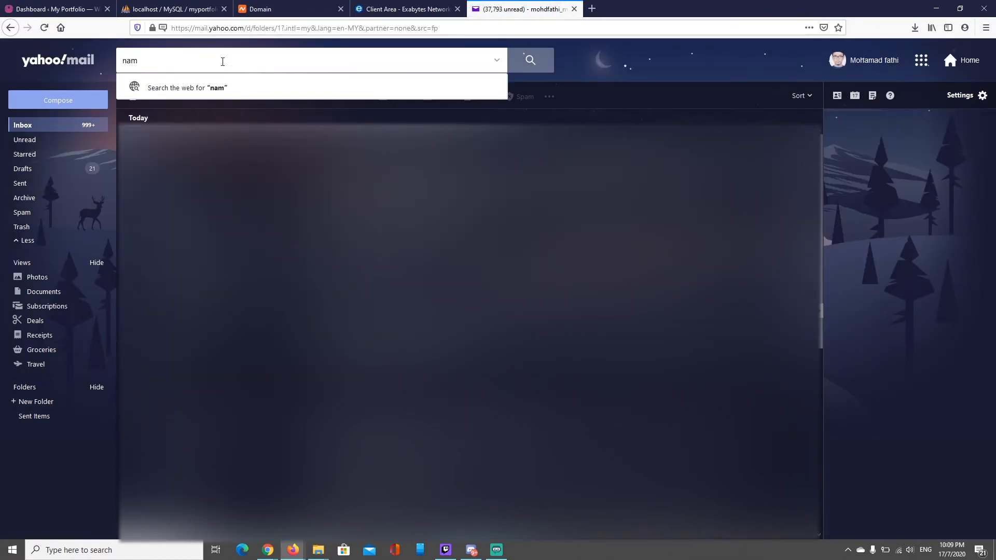
{"action": "type", "text": "eche"}
{"action": "key", "text": "Return"}
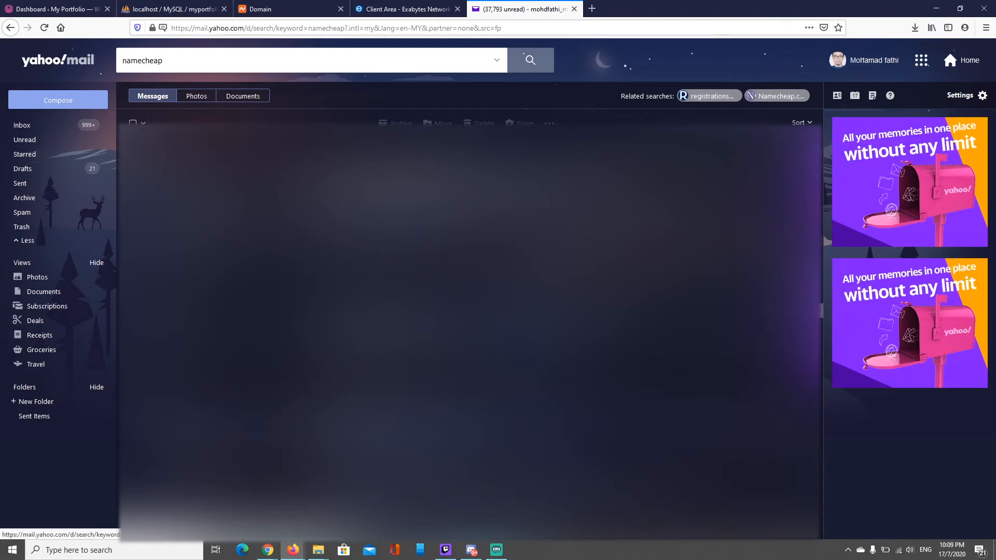
{"action": "left_click", "coordinate": [332, 192]}
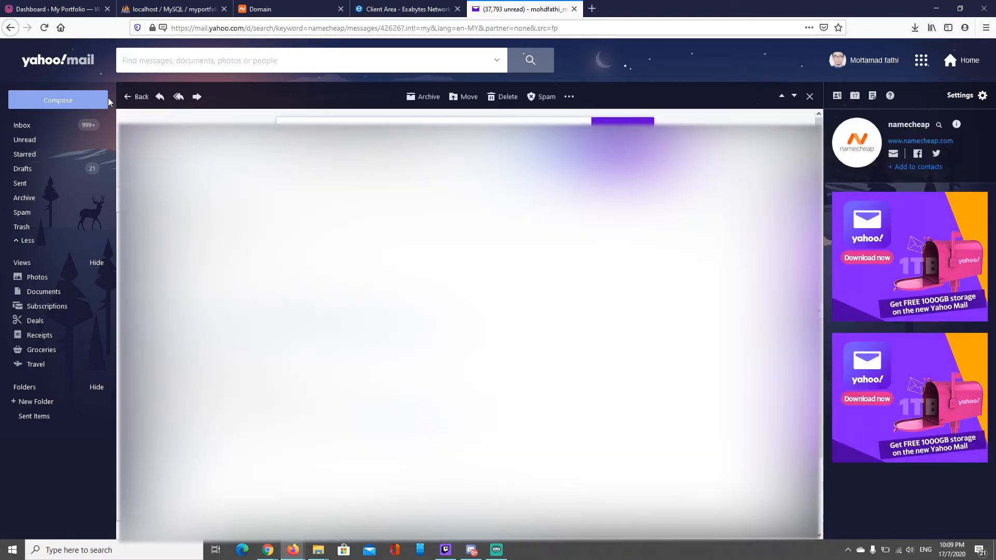
{"action": "left_click", "coordinate": [27, 129]}
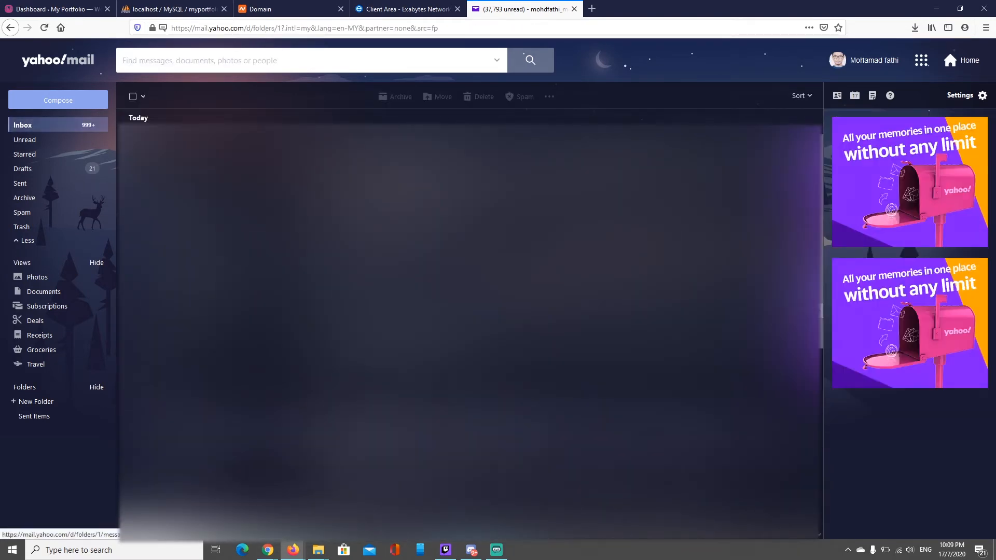
{"action": "left_click", "coordinate": [205, 63]}
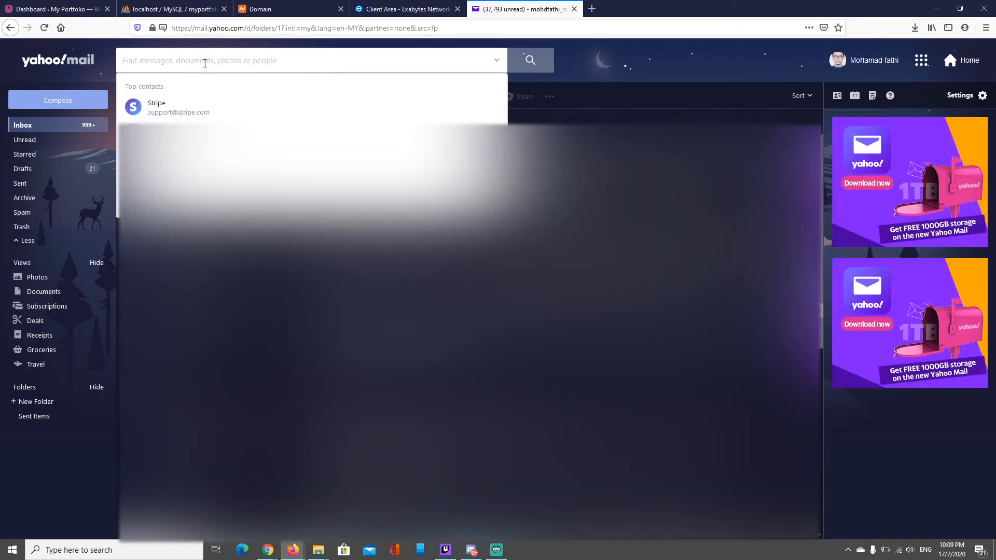
{"action": "type", "text": "namecheap"}
{"action": "key", "text": "Return"}
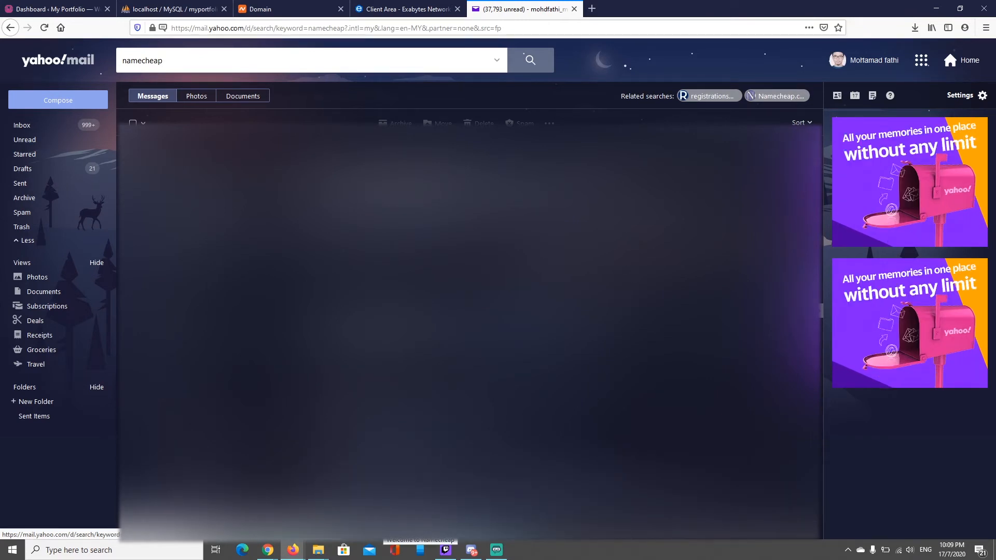
{"action": "left_click", "coordinate": [384, 526]}
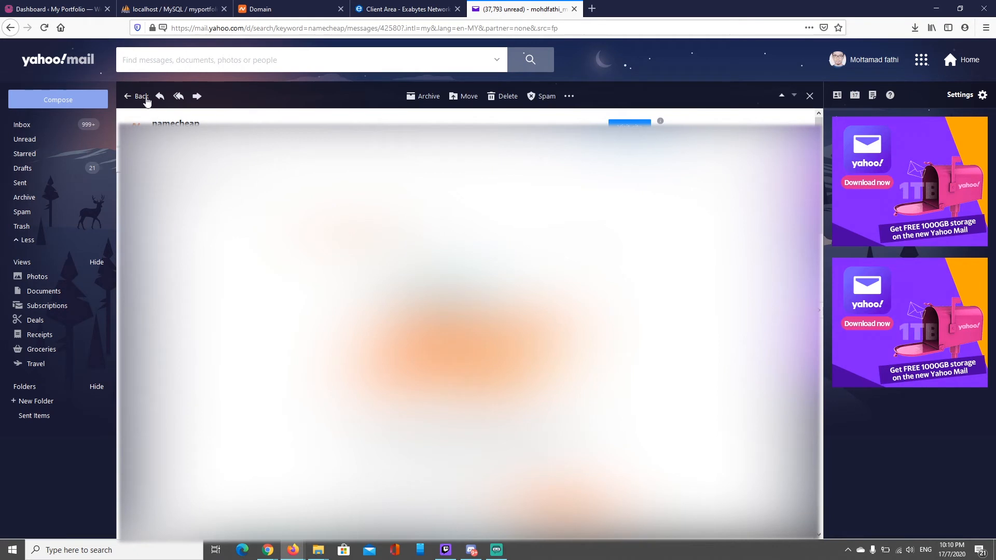
{"action": "left_click", "coordinate": [129, 98]}
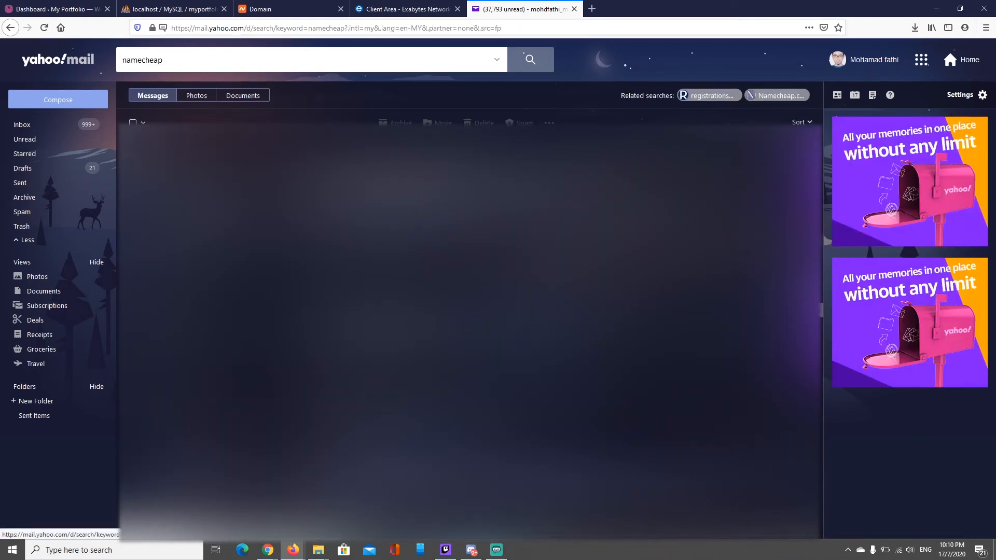
{"action": "left_click", "coordinate": [363, 196]}
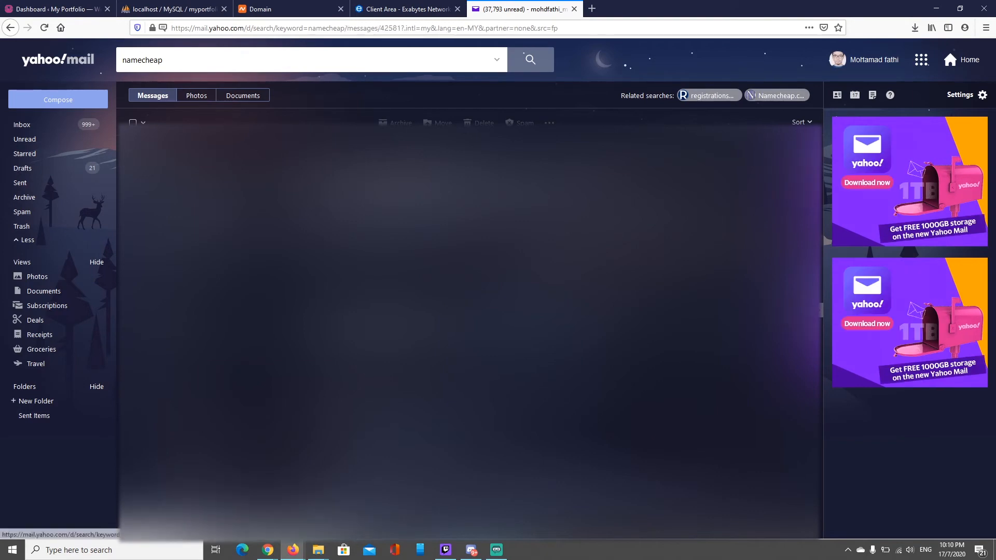
{"action": "left_click", "coordinate": [137, 96]}
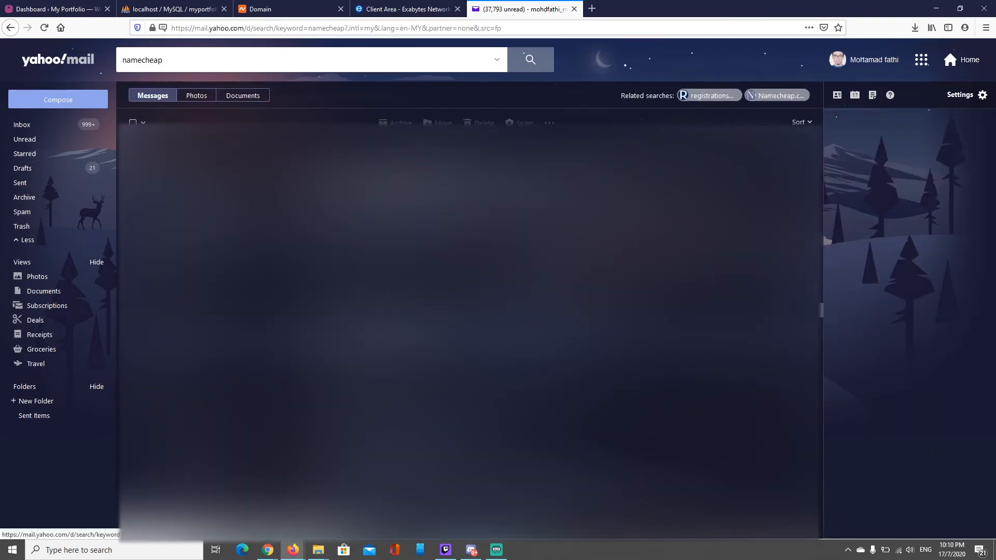
{"action": "left_click", "coordinate": [397, 349]}
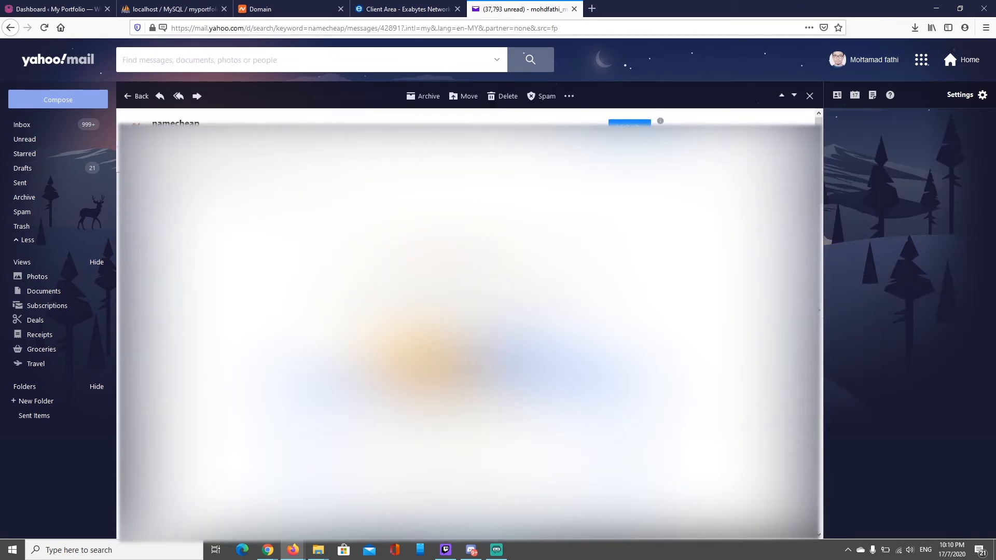
{"action": "left_click", "coordinate": [136, 96]}
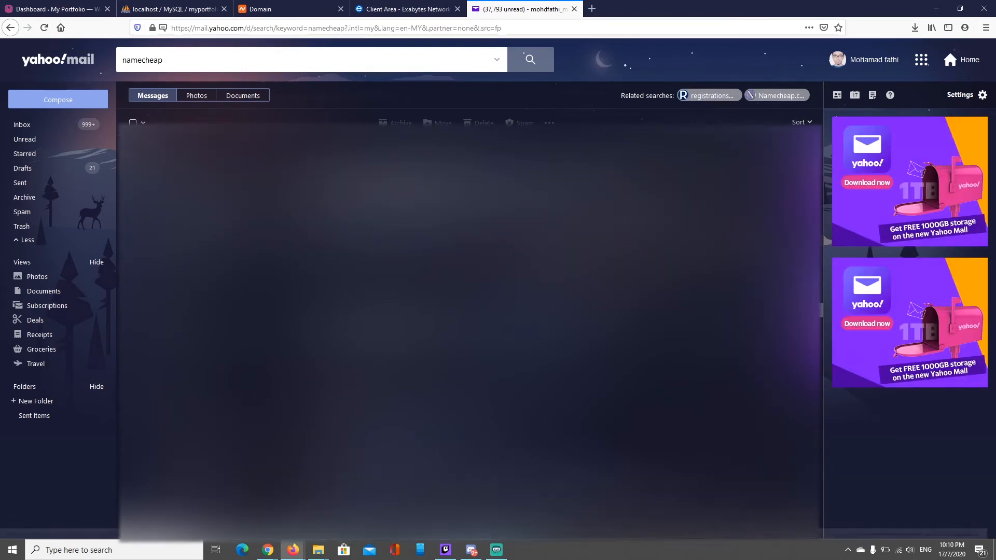
{"action": "left_click_drag", "start_coordinate": [173, 58], "coordinate": [120, 56]}
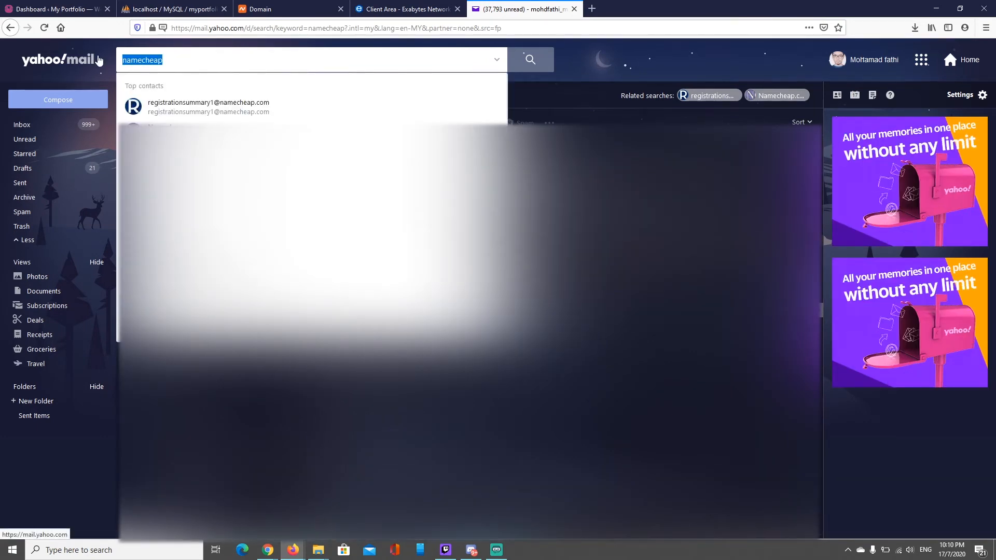
{"action": "left_click", "coordinate": [98, 61]}
{"action": "left_click", "coordinate": [27, 125]}
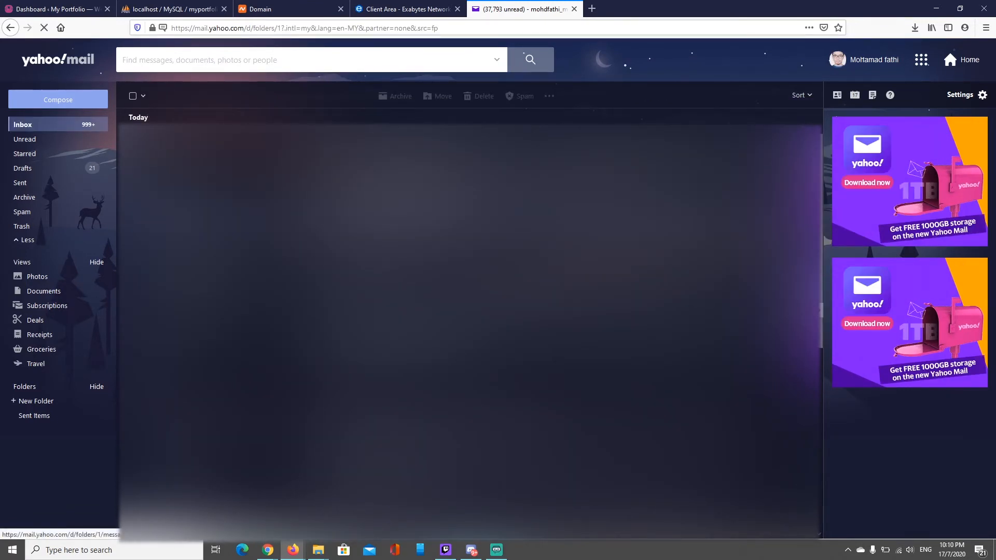
{"action": "scroll", "coordinate": [469, 321], "scroll_direction": "down", "scroll_amount": 9}
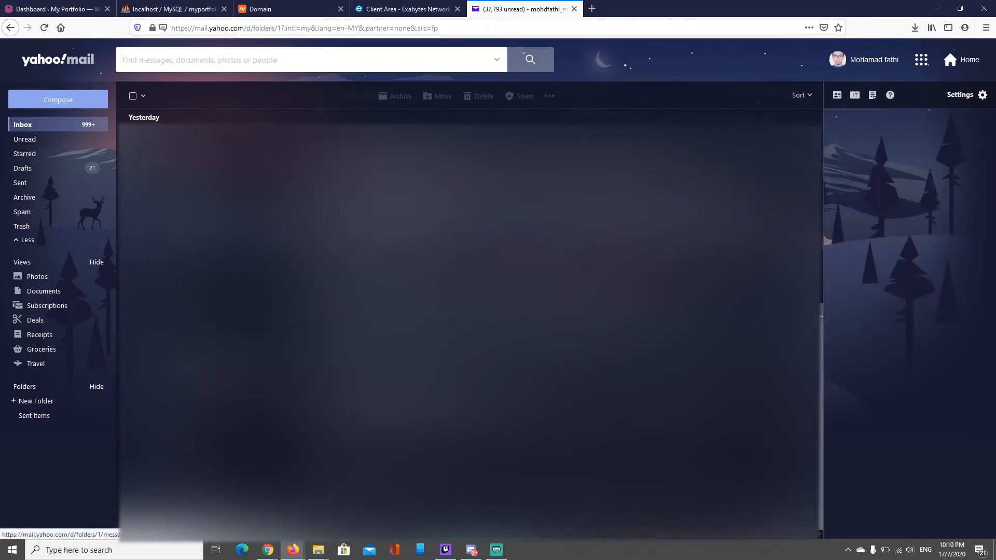
{"action": "scroll", "coordinate": [469, 322], "scroll_direction": "down", "scroll_amount": 4}
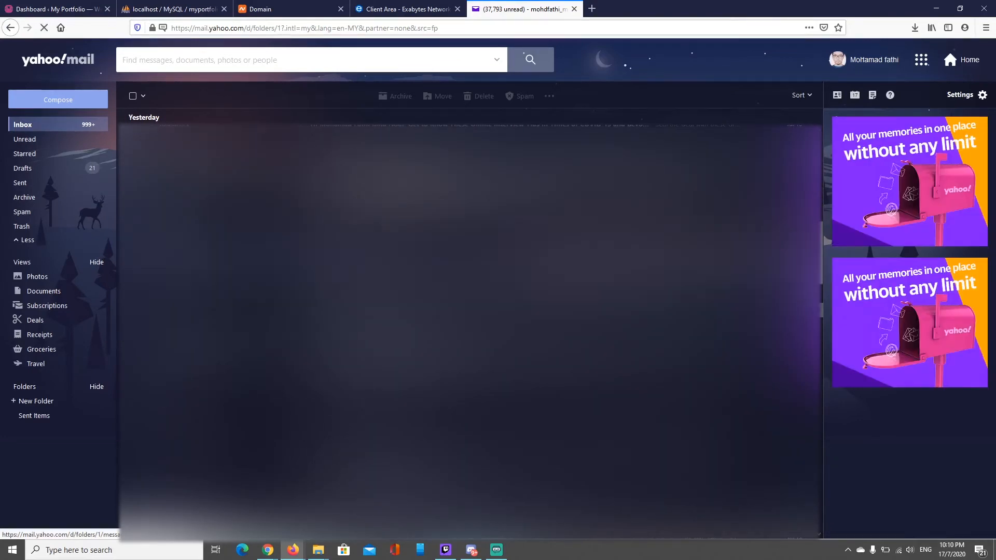
{"action": "scroll", "coordinate": [469, 321], "scroll_direction": "down", "scroll_amount": 5}
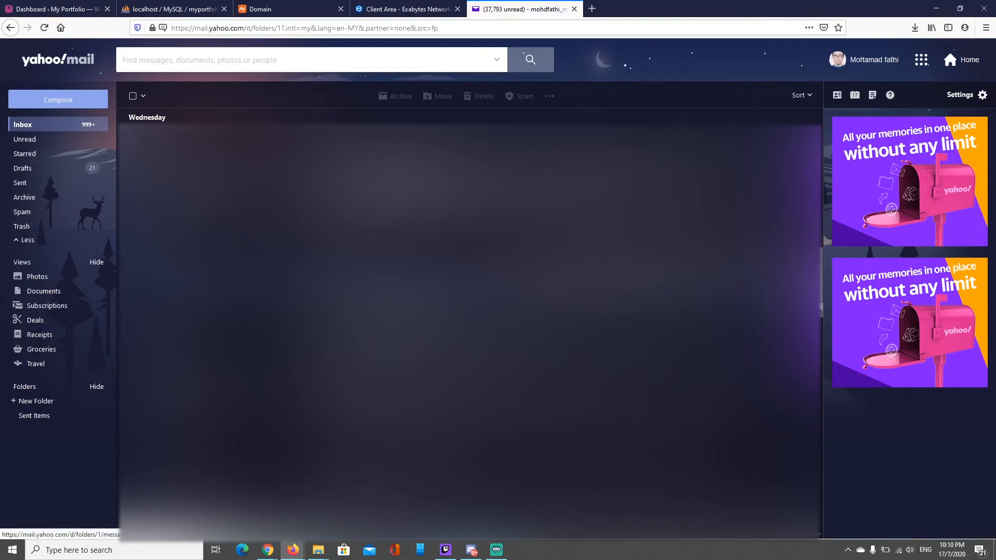
{"action": "scroll", "coordinate": [469, 322], "scroll_direction": "down", "scroll_amount": 5}
{"action": "scroll", "coordinate": [469, 321], "scroll_direction": "down", "scroll_amount": 5}
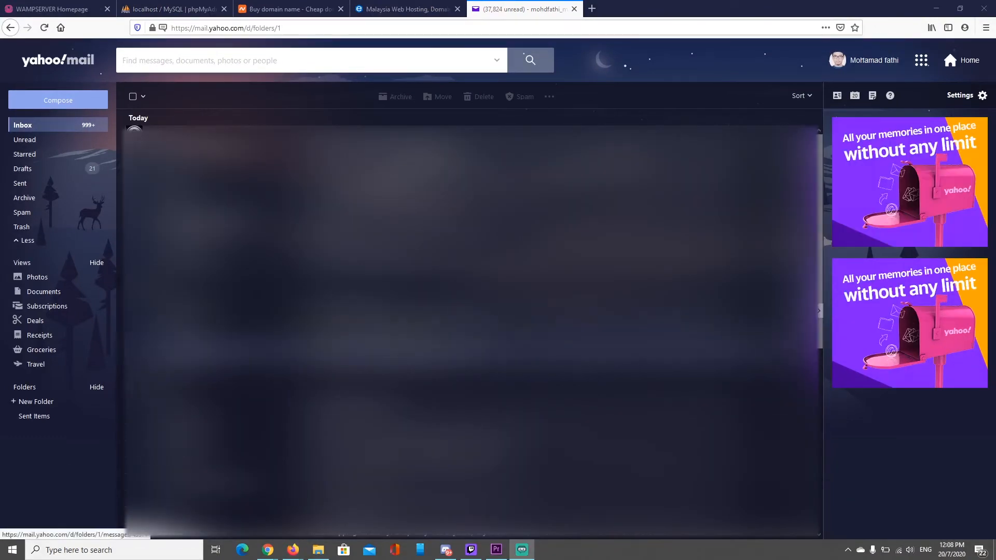
Search the mailbox for 'datakl' and scroll through the results.
{"action": "left_click", "coordinate": [277, 61]}
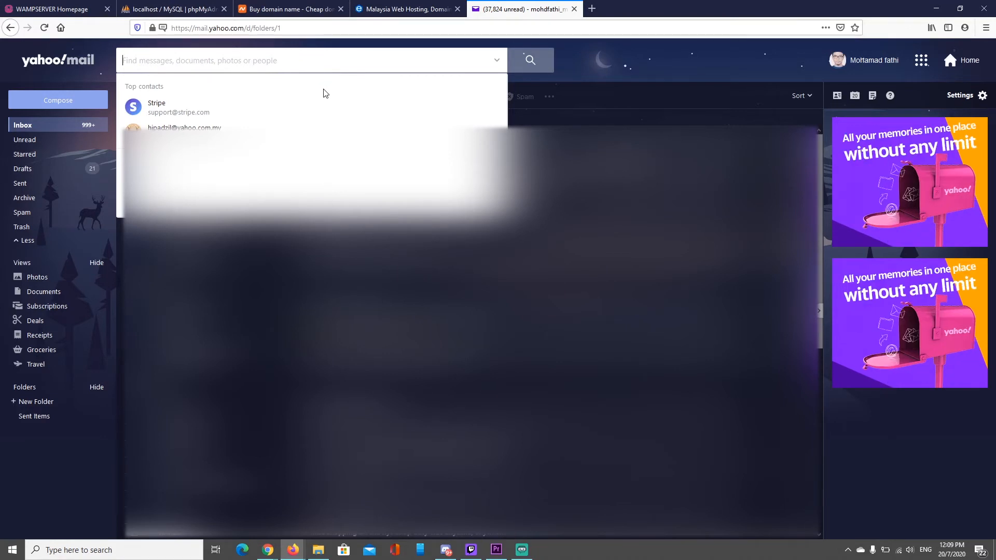
{"action": "type", "text": "datakl"}
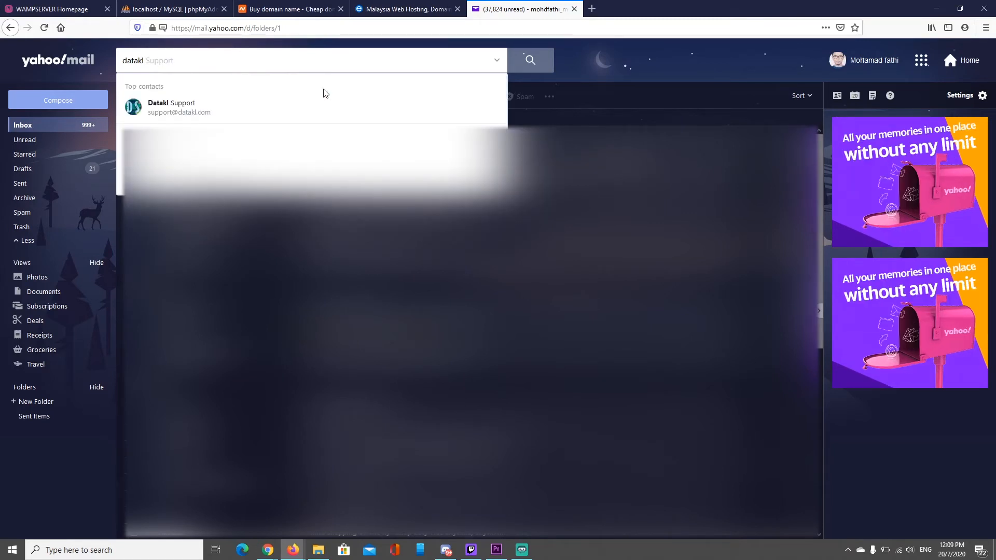
{"action": "key", "text": "Return"}
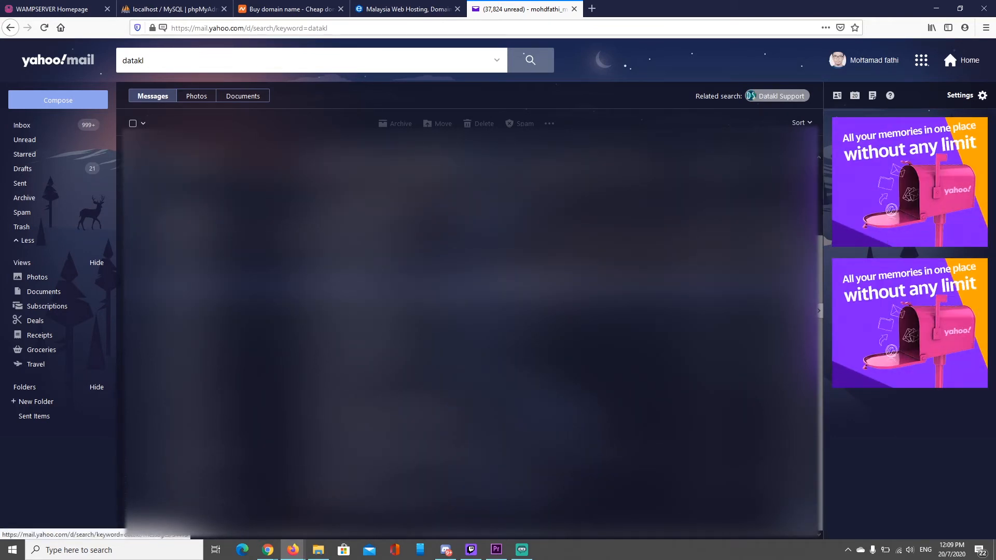
{"action": "scroll", "coordinate": [470, 322], "scroll_direction": "down", "scroll_amount": 5}
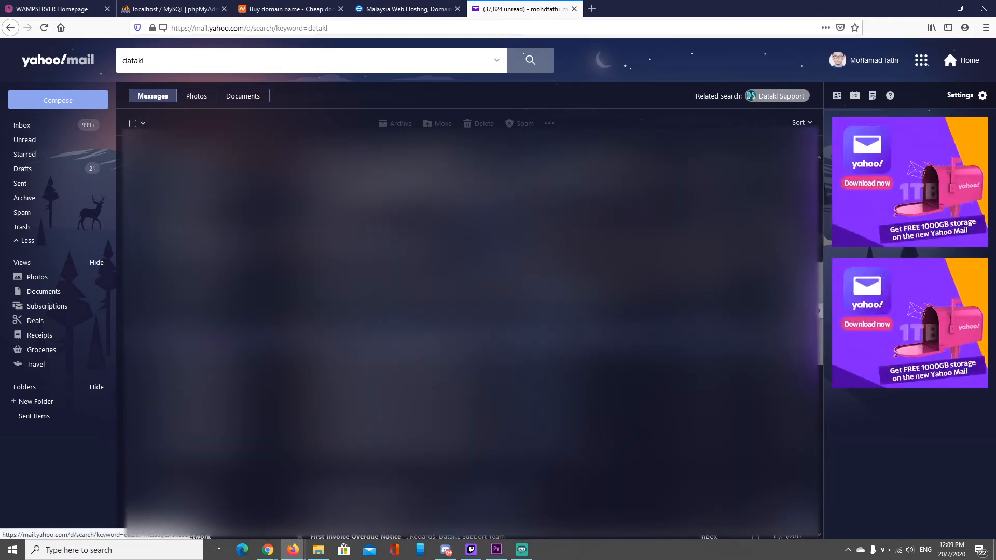
{"action": "scroll", "coordinate": [469, 322], "scroll_direction": "down", "scroll_amount": 5}
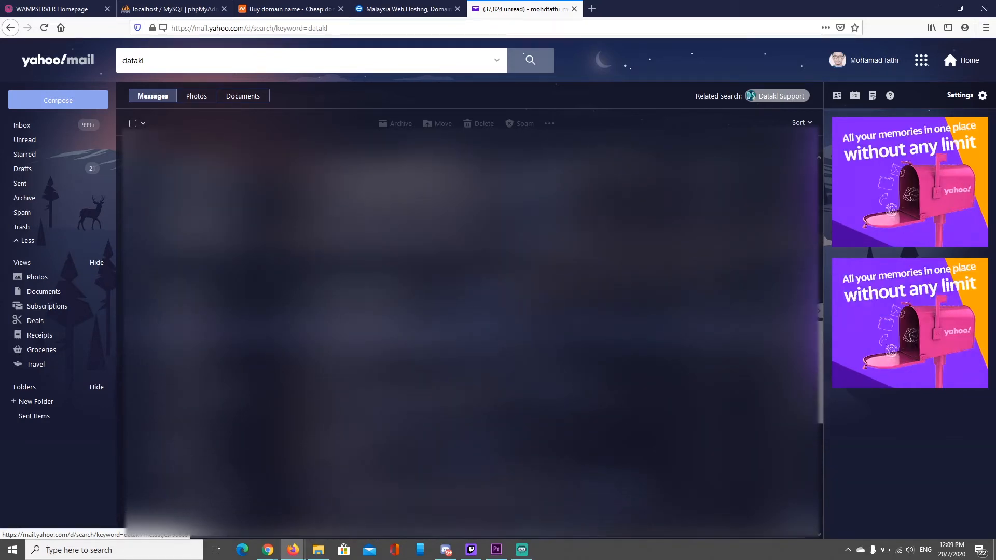
{"action": "scroll", "coordinate": [469, 322], "scroll_direction": "down", "scroll_amount": 3}
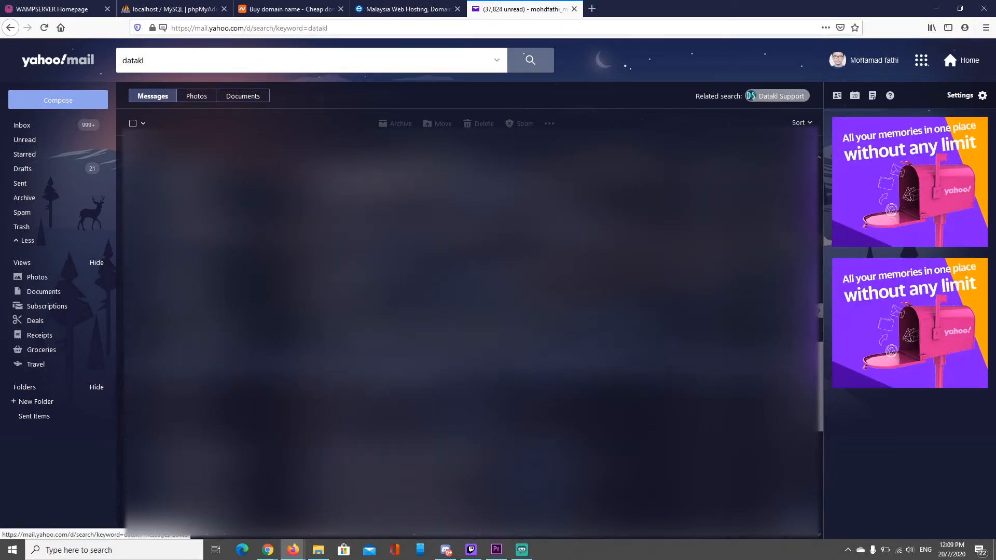
{"action": "scroll", "coordinate": [470, 322], "scroll_direction": "down", "scroll_amount": 3}
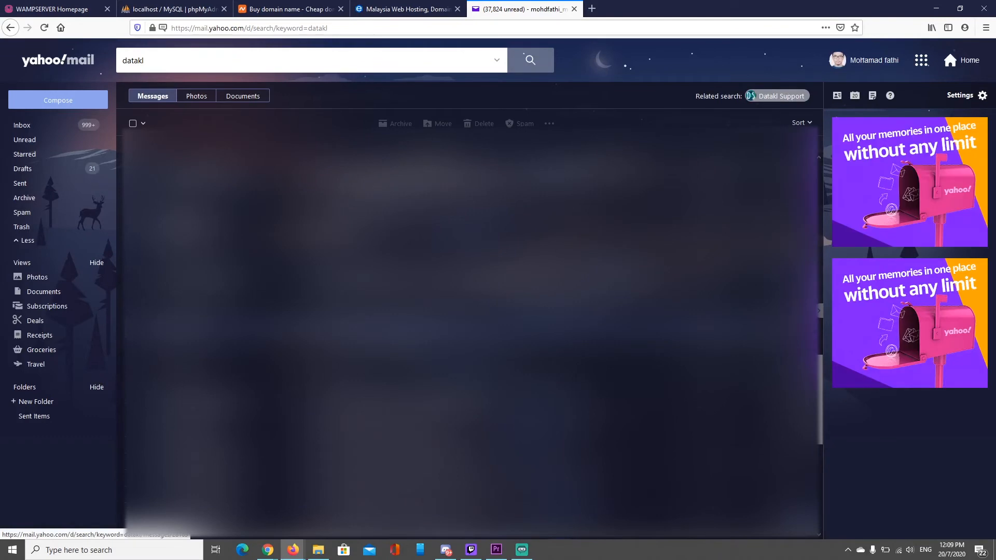
Check the New Account Information emails and open the one from DataKL Hosting.
{"action": "left_click", "coordinate": [358, 344]}
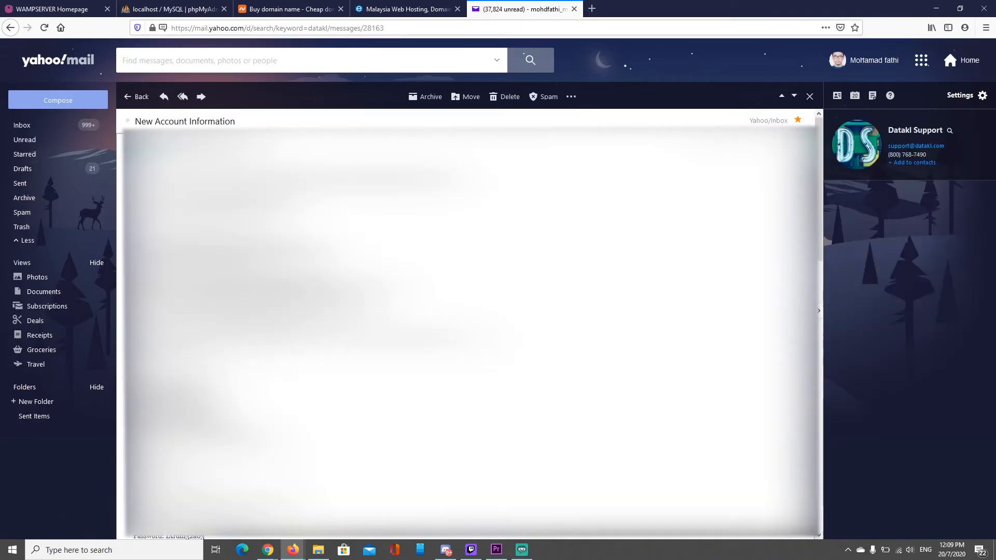
{"action": "left_click", "coordinate": [134, 100]}
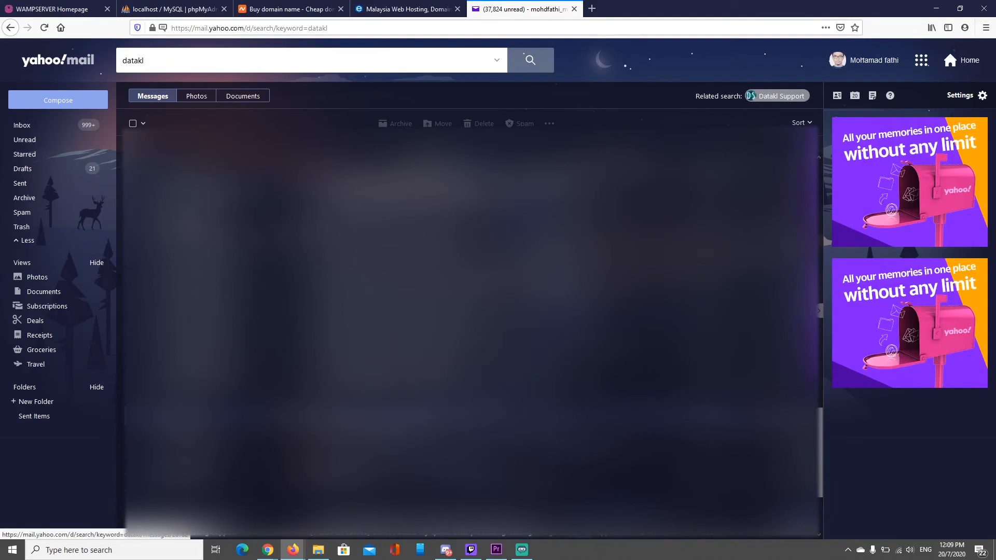
{"action": "left_click", "coordinate": [396, 415]}
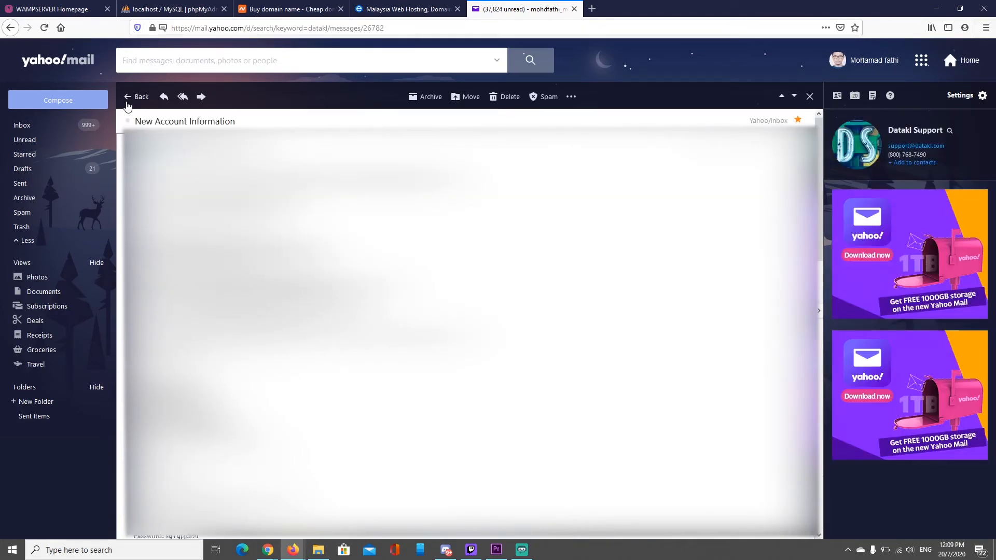
{"action": "left_click", "coordinate": [137, 97]}
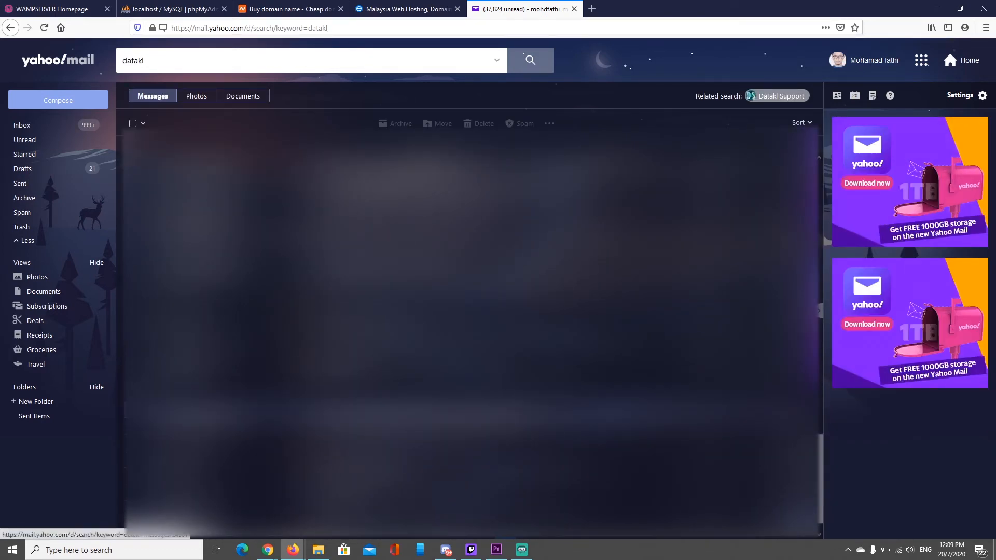
{"action": "left_click", "coordinate": [477, 404]}
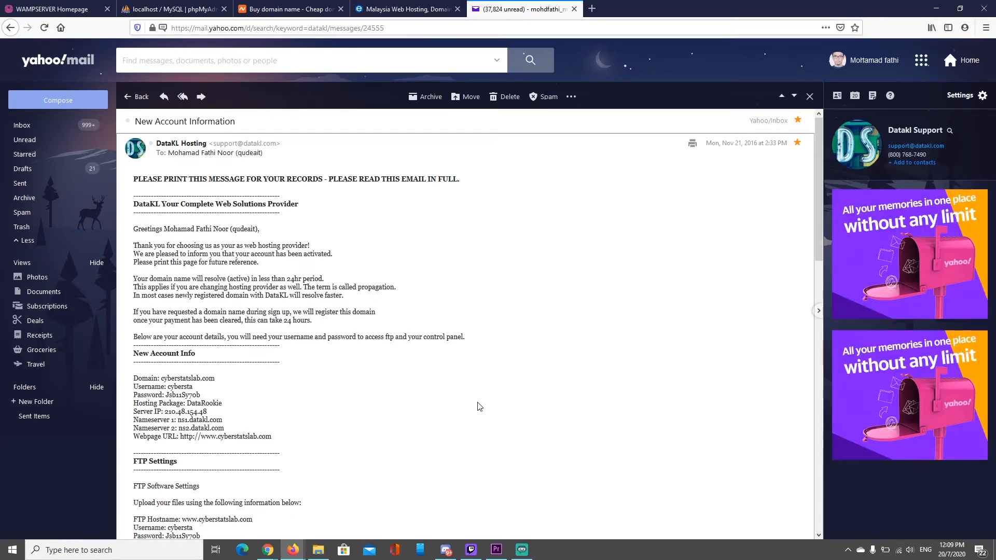
{"action": "scroll", "coordinate": [478, 404], "scroll_direction": "down", "scroll_amount": 2}
{"action": "scroll", "coordinate": [477, 403], "scroll_direction": "up", "scroll_amount": 2}
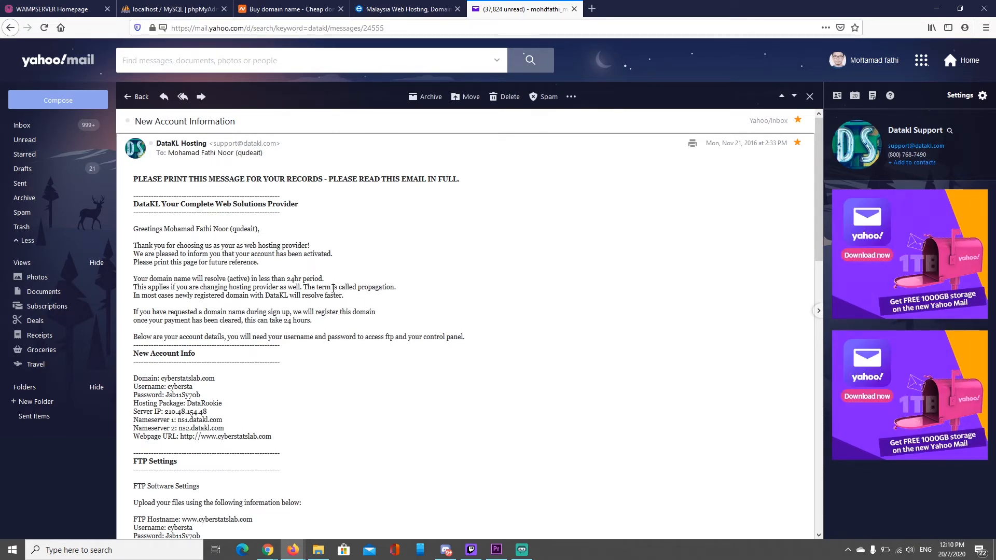
{"action": "scroll", "coordinate": [333, 288], "scroll_direction": "down", "scroll_amount": 2}
{"action": "scroll", "coordinate": [333, 289], "scroll_direction": "up", "scroll_amount": 2}
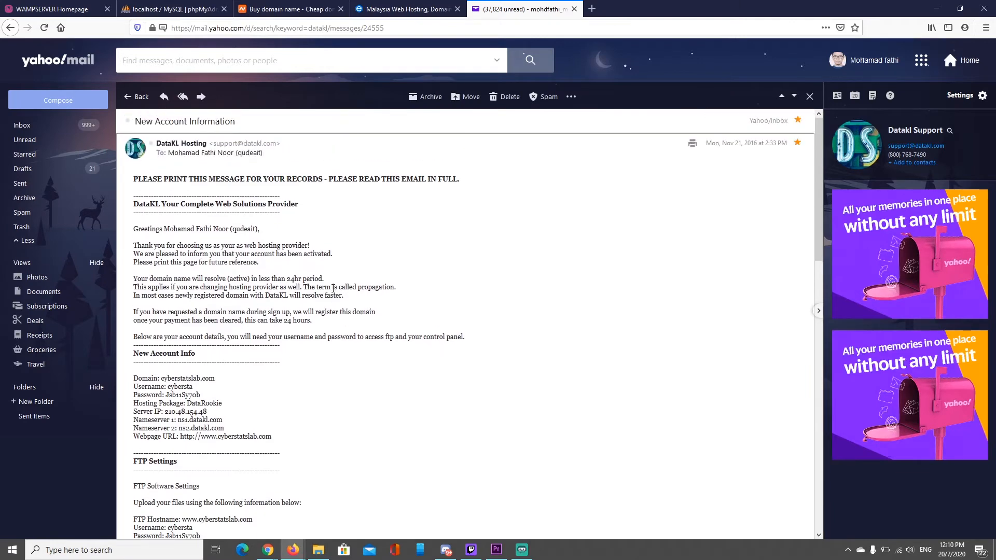
{"action": "scroll", "coordinate": [333, 288], "scroll_direction": "down", "scroll_amount": 2}
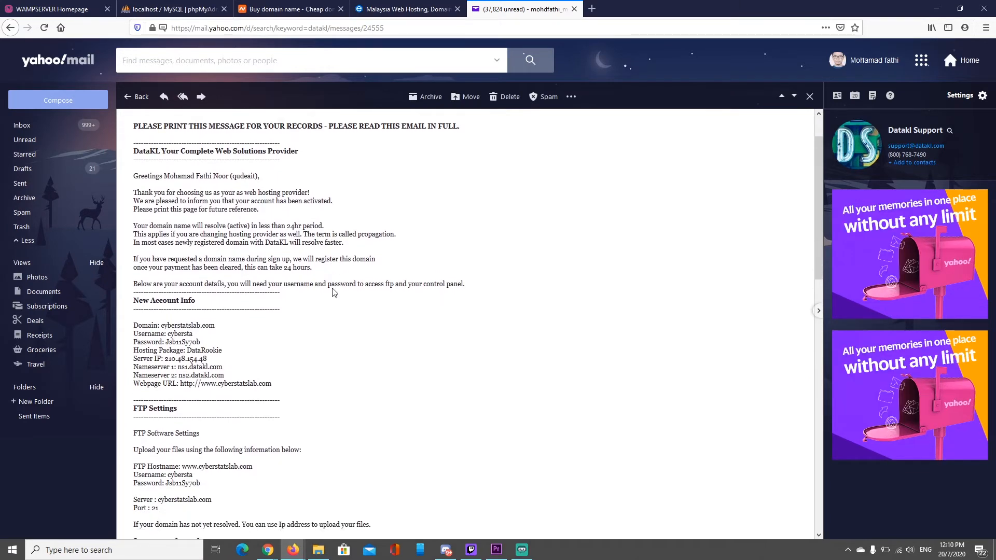
{"action": "scroll", "coordinate": [333, 292], "scroll_direction": "down", "scroll_amount": 2}
{"action": "scroll", "coordinate": [297, 267], "scroll_direction": "up", "scroll_amount": 1}
{"action": "scroll", "coordinate": [298, 267], "scroll_direction": "up", "scroll_amount": 2}
{"action": "scroll", "coordinate": [297, 267], "scroll_direction": "down", "scroll_amount": 3}
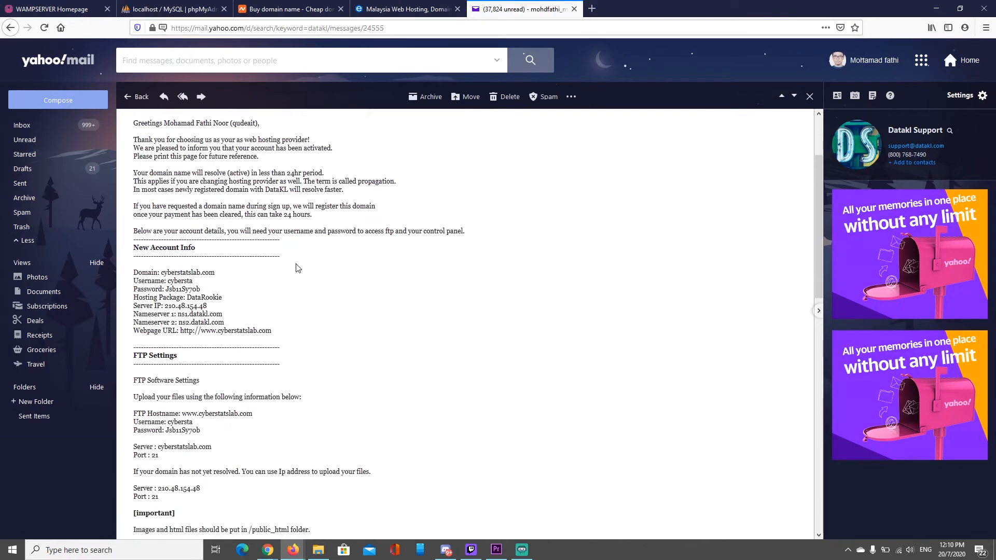
{"action": "scroll", "coordinate": [298, 267], "scroll_direction": "down", "scroll_amount": 2}
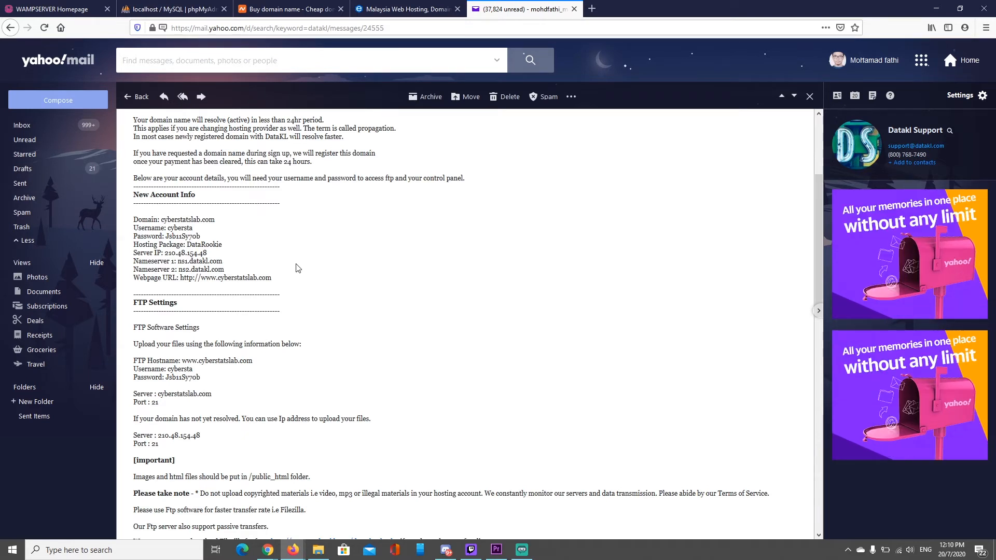
{"action": "scroll", "coordinate": [291, 267], "scroll_direction": "down", "scroll_amount": 2}
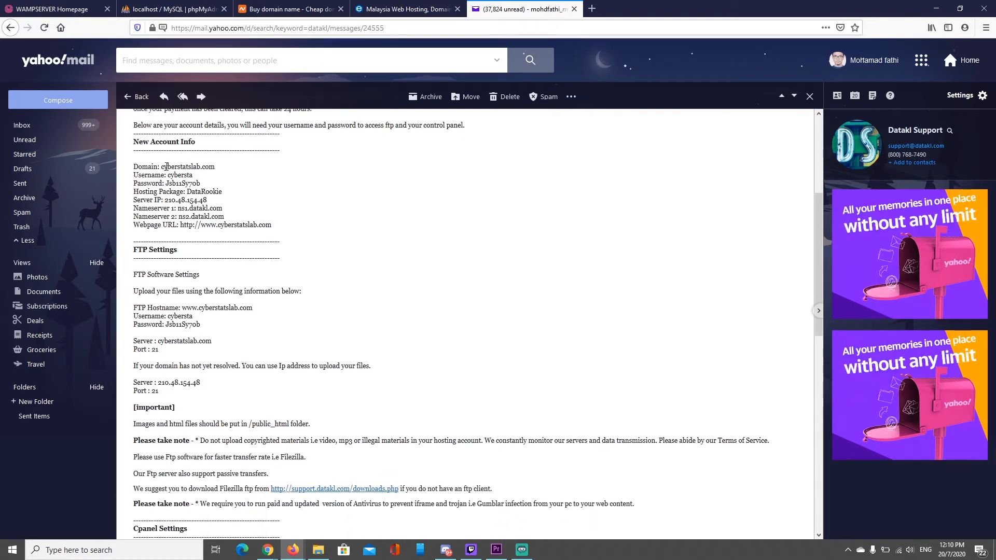
{"action": "left_click_drag", "start_coordinate": [145, 171], "coordinate": [164, 184]}
{"action": "left_click", "coordinate": [213, 180]}
{"action": "left_click", "coordinate": [249, 189]}
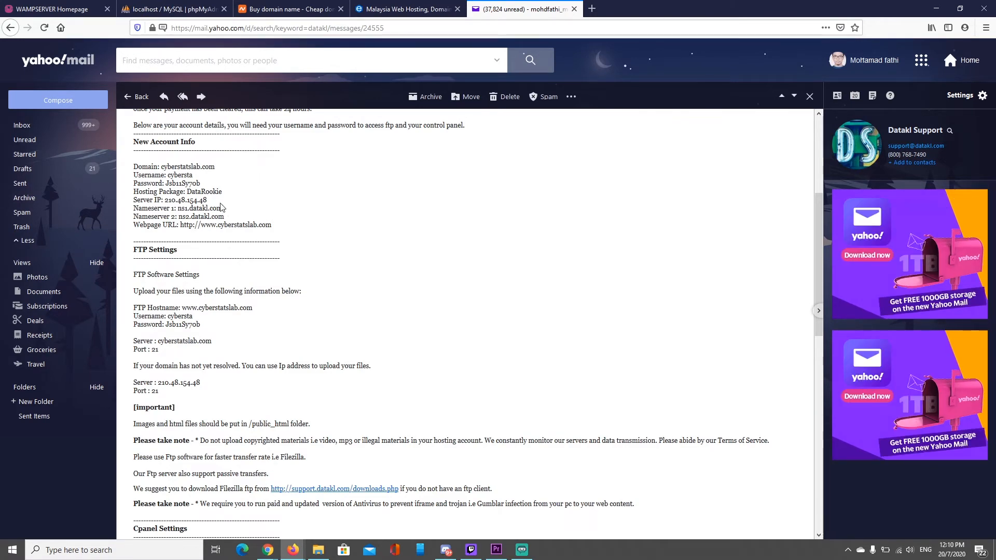
{"action": "left_click_drag", "start_coordinate": [167, 176], "coordinate": [255, 192]}
{"action": "left_click", "coordinate": [256, 192]}
{"action": "left_click_drag", "start_coordinate": [165, 184], "coordinate": [203, 185]}
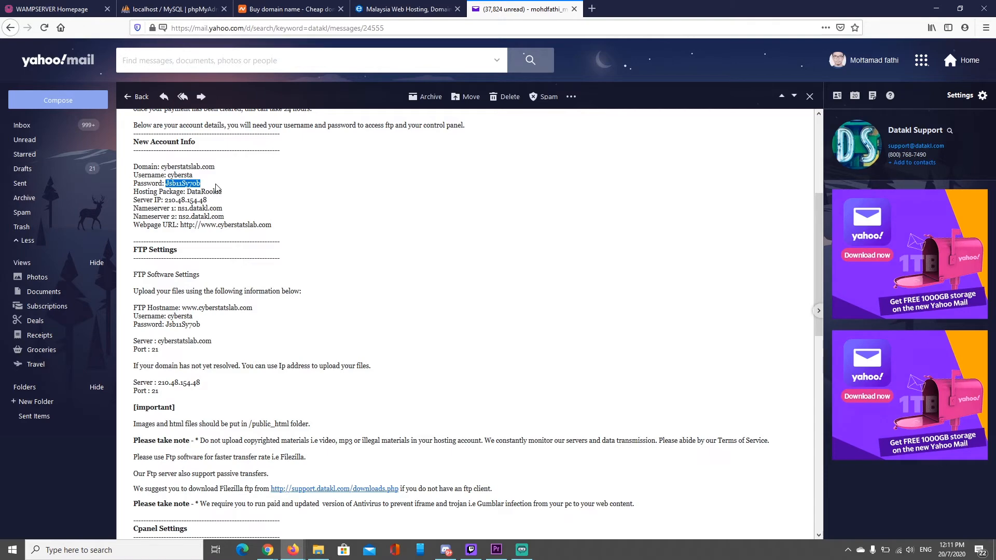
{"action": "left_click_drag", "start_coordinate": [195, 179], "coordinate": [167, 176]}
{"action": "scroll", "coordinate": [217, 199], "scroll_direction": "down", "scroll_amount": 3}
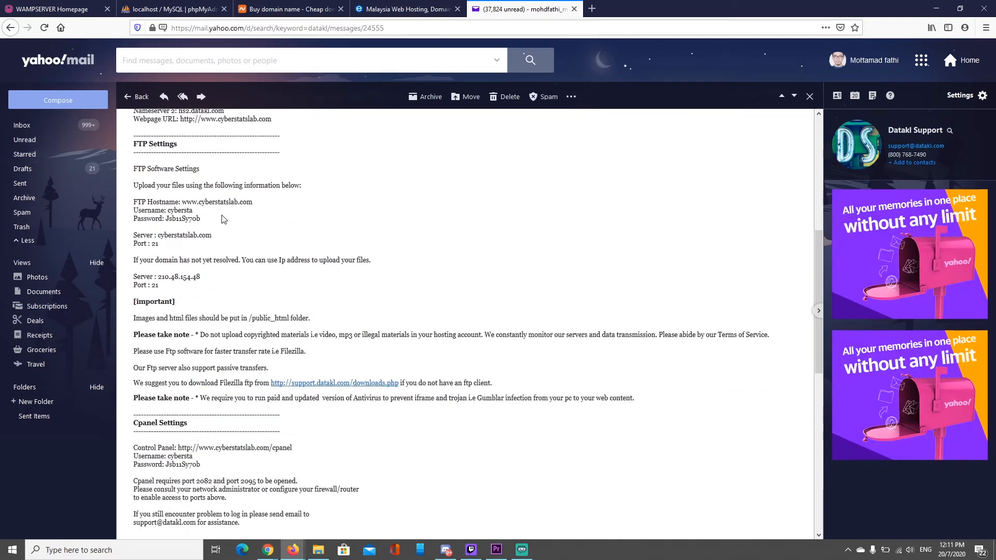
{"action": "left_click_drag", "start_coordinate": [212, 236], "coordinate": [188, 236]}
{"action": "left_click_drag", "start_coordinate": [133, 168], "coordinate": [206, 172]}
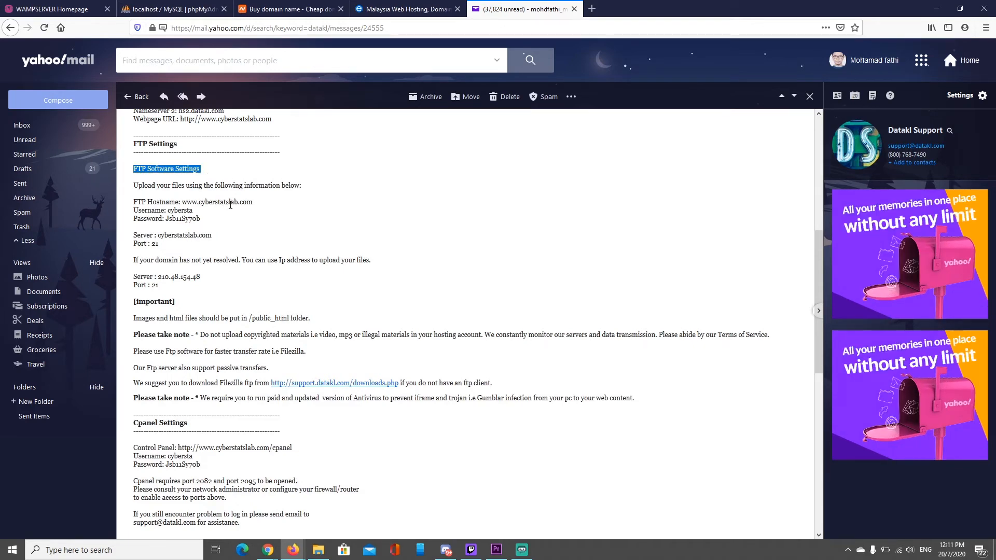
{"action": "scroll", "coordinate": [188, 303], "scroll_direction": "down", "scroll_amount": 1}
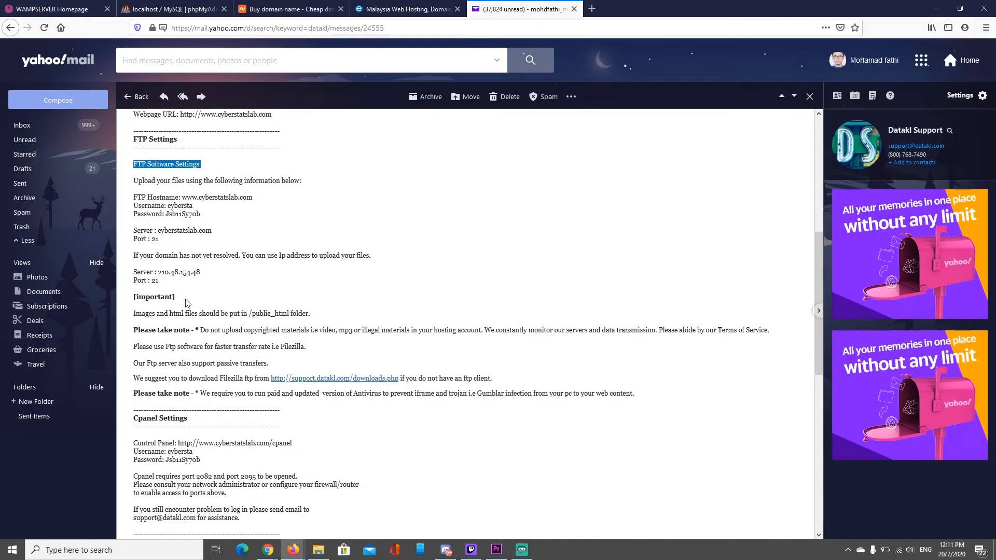
{"action": "scroll", "coordinate": [188, 303], "scroll_direction": "down", "scroll_amount": 3}
{"action": "left_click_drag", "start_coordinate": [189, 318], "coordinate": [145, 317]}
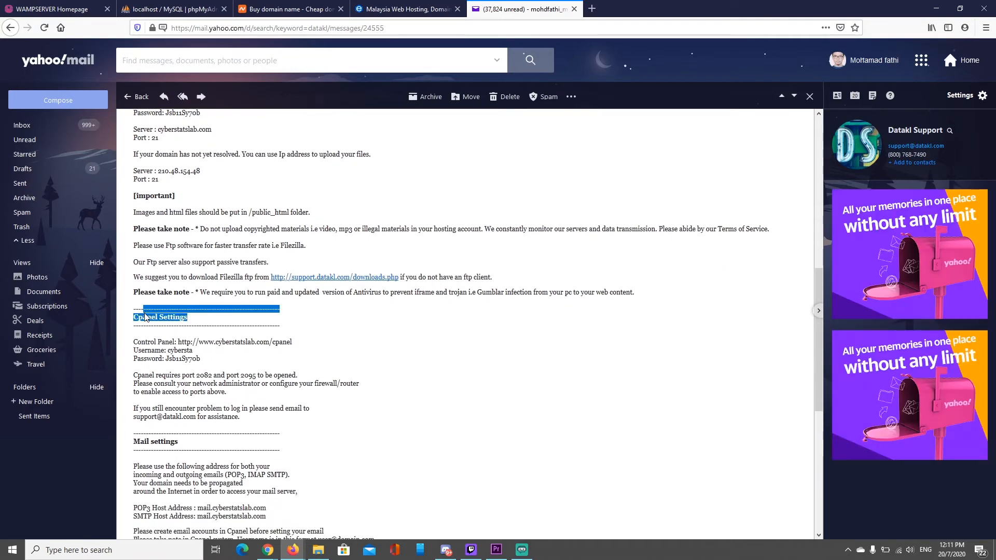
{"action": "scroll", "coordinate": [241, 291], "scroll_direction": "down", "scroll_amount": 3}
{"action": "left_click", "coordinate": [245, 248]}
{"action": "left_click_drag", "start_coordinate": [294, 237], "coordinate": [169, 246]}
{"action": "left_click", "coordinate": [240, 259]}
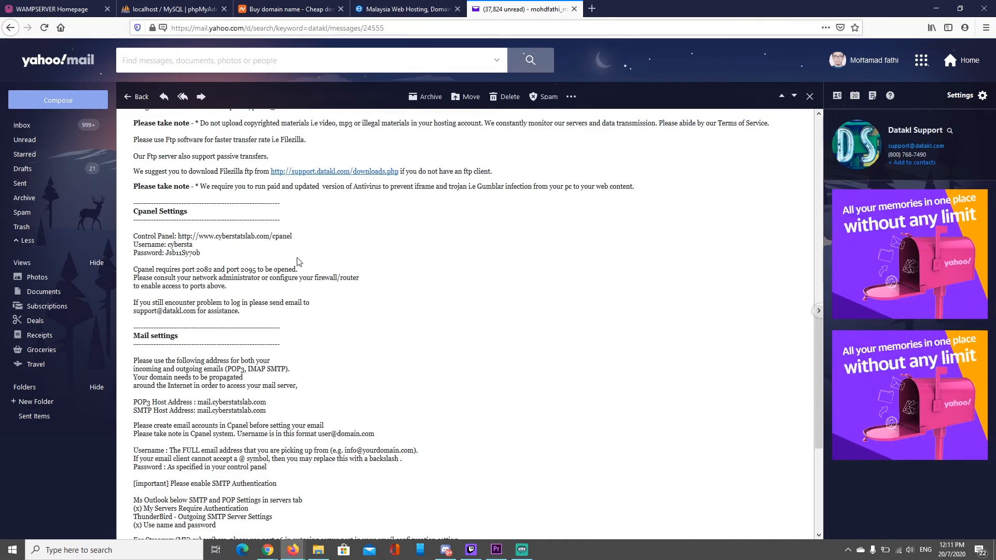
{"action": "scroll", "coordinate": [298, 262], "scroll_direction": "down", "scroll_amount": 1}
{"action": "scroll", "coordinate": [298, 262], "scroll_direction": "down", "scroll_amount": 1}
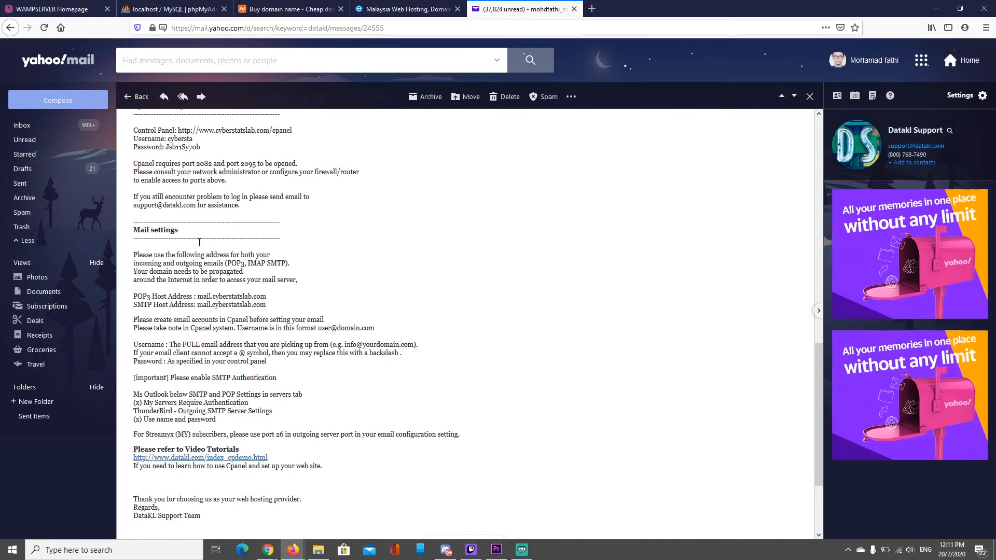
{"action": "scroll", "coordinate": [249, 267], "scroll_direction": "down", "scroll_amount": 2}
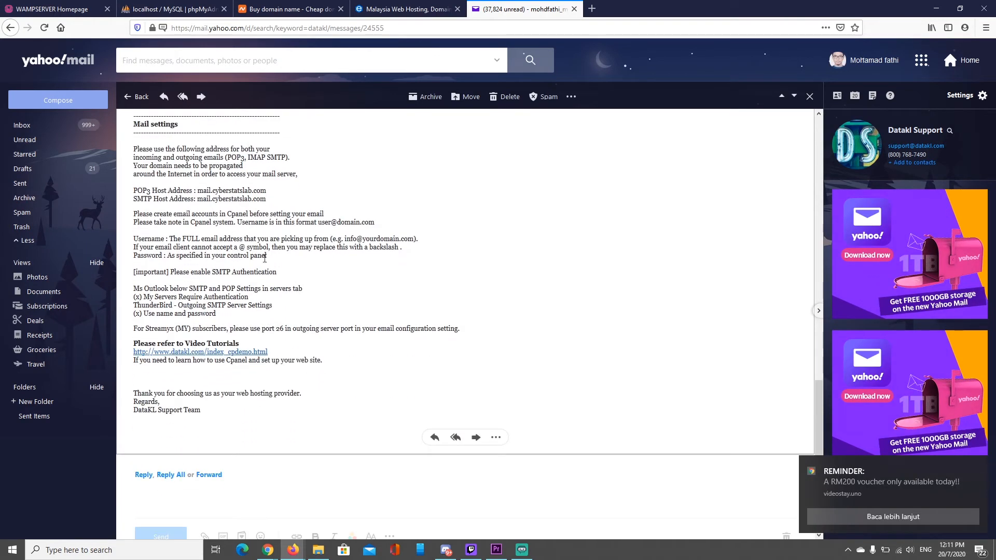
{"action": "scroll", "coordinate": [267, 224], "scroll_direction": "up", "scroll_amount": 1}
{"action": "left_click_drag", "start_coordinate": [267, 244], "coordinate": [197, 243]}
{"action": "left_click_drag", "start_coordinate": [276, 254], "coordinate": [199, 244]}
{"action": "left_click", "coordinate": [300, 247]}
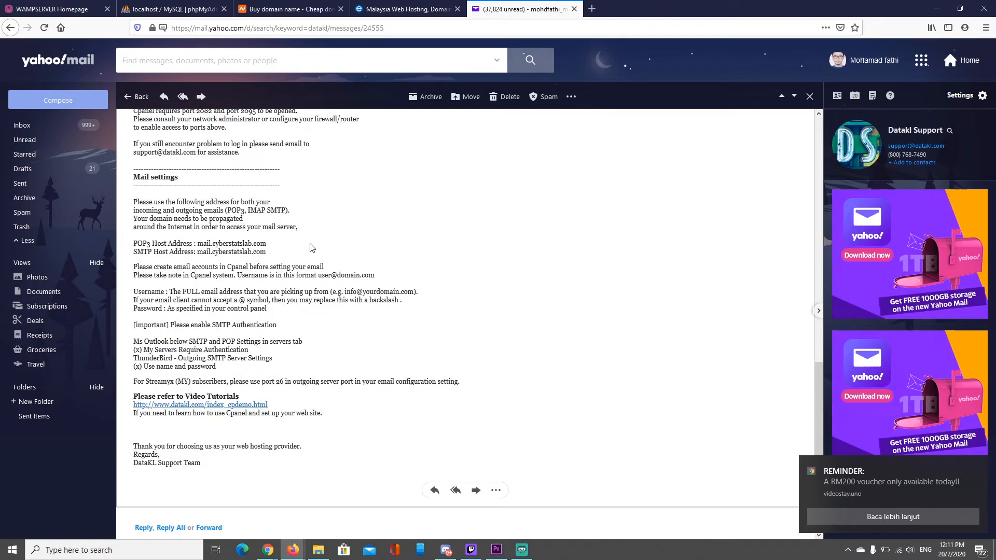
{"action": "scroll", "coordinate": [311, 247], "scroll_direction": "down", "scroll_amount": 2}
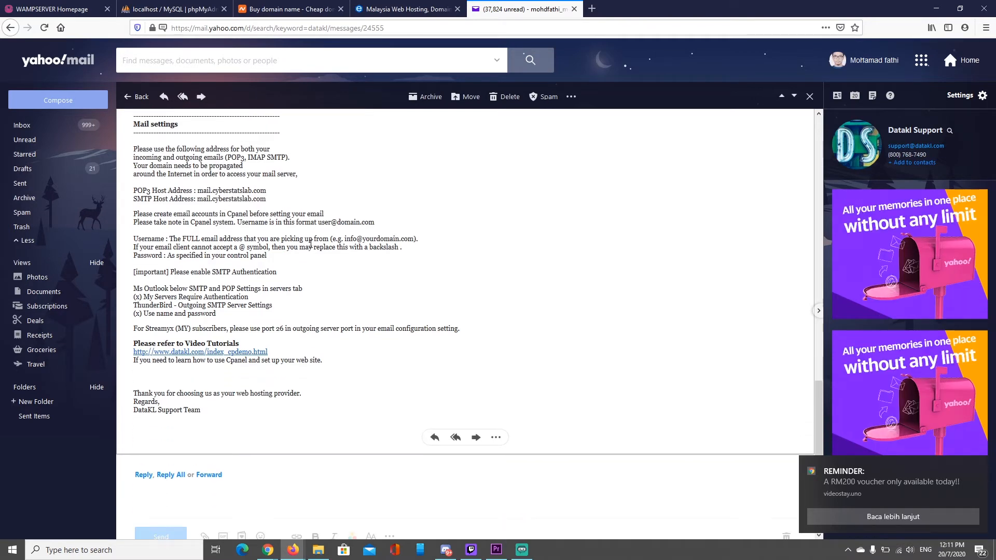
{"action": "scroll", "coordinate": [306, 252], "scroll_direction": "up", "scroll_amount": 10}
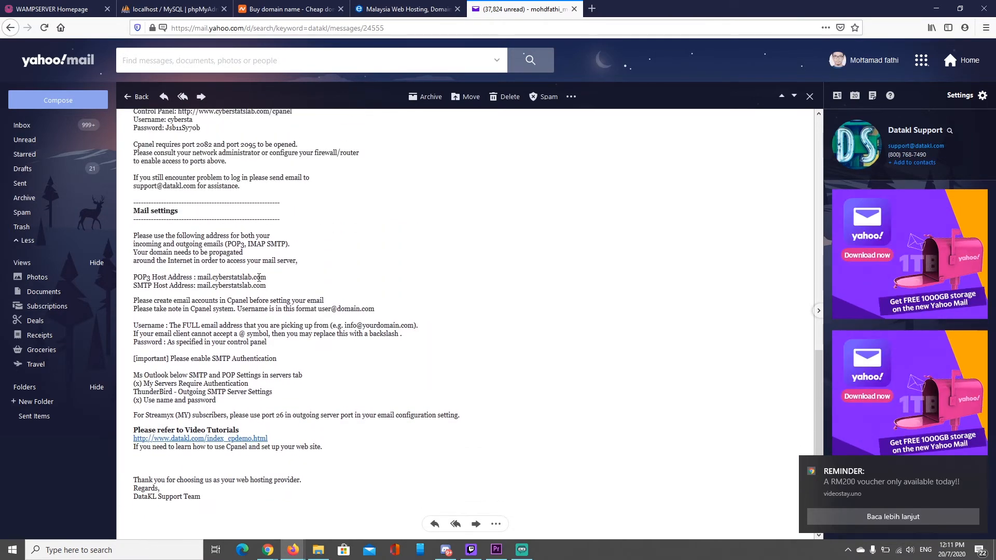
{"action": "scroll", "coordinate": [266, 298], "scroll_direction": "up", "scroll_amount": 3}
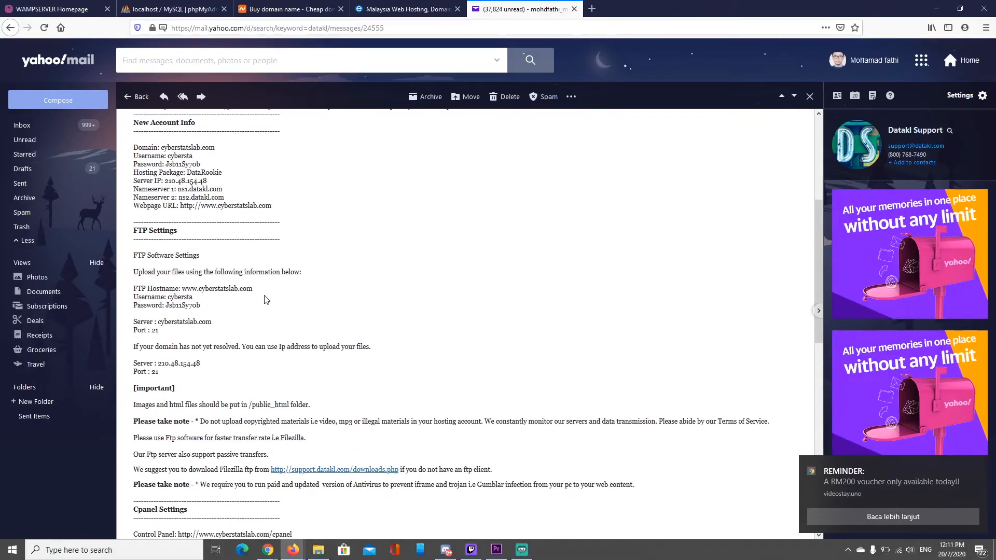
{"action": "scroll", "coordinate": [266, 299], "scroll_direction": "up", "scroll_amount": 3}
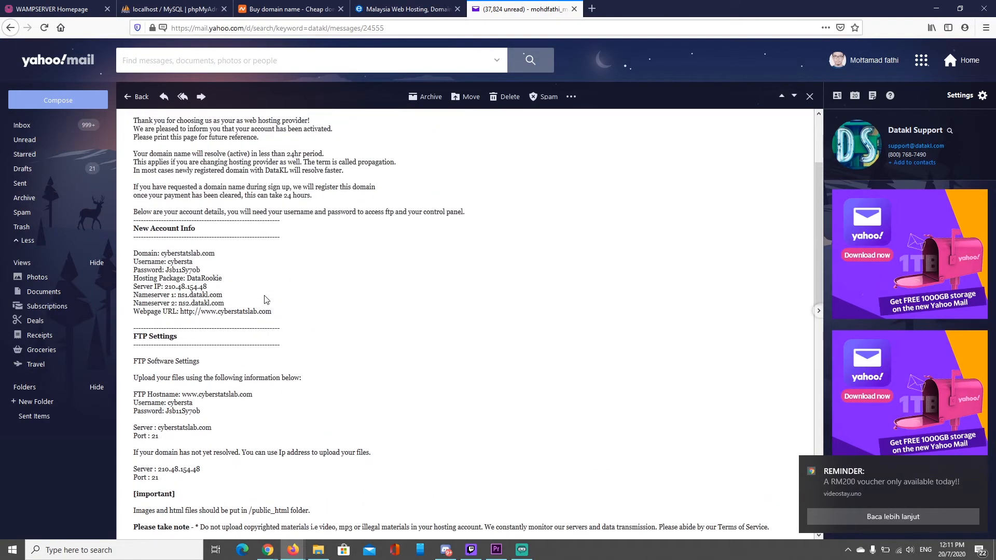
{"action": "scroll", "coordinate": [265, 300], "scroll_direction": "up", "scroll_amount": 3}
{"action": "scroll", "coordinate": [265, 296], "scroll_direction": "down", "scroll_amount": 2}
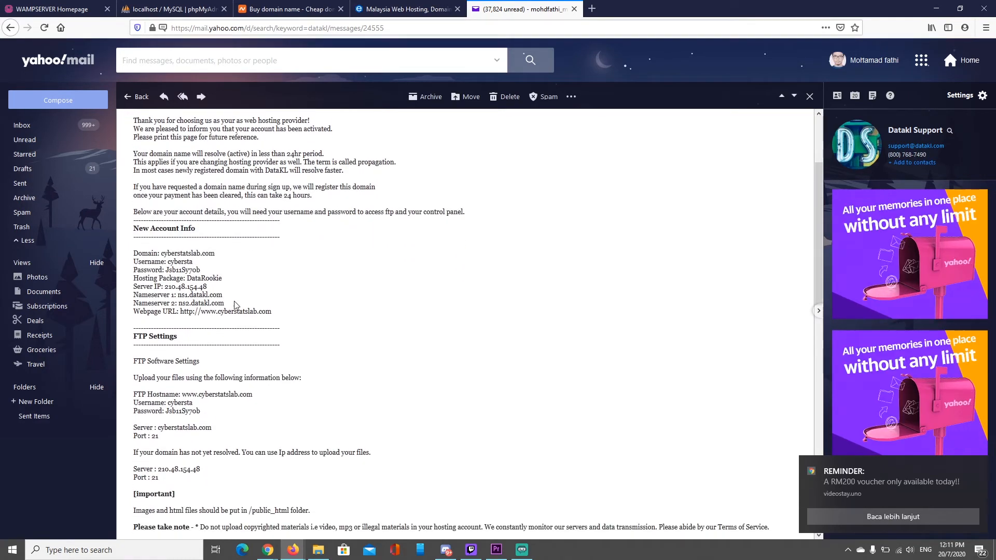
{"action": "left_click_drag", "start_coordinate": [224, 304], "coordinate": [177, 295]}
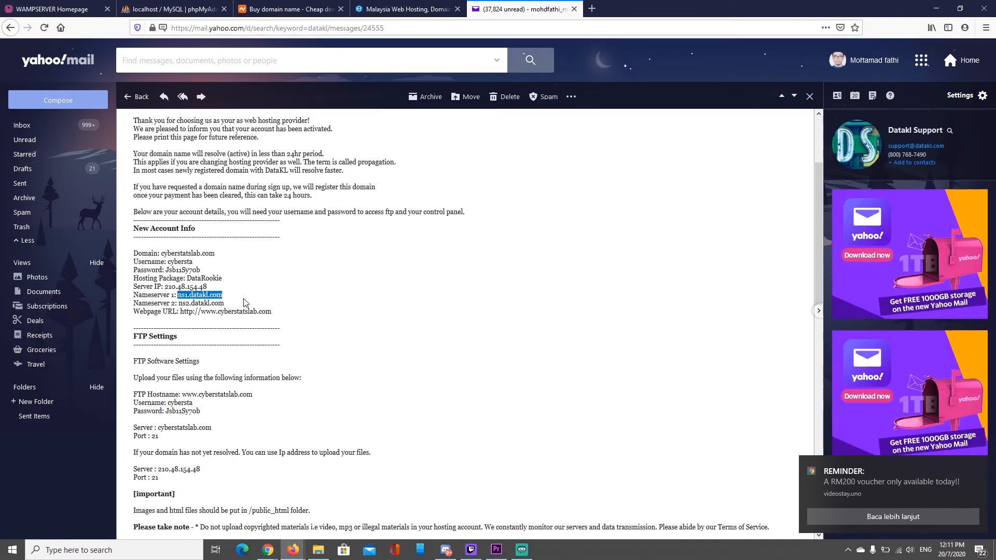
{"action": "left_click", "coordinate": [225, 303]}
{"action": "left_click_drag", "start_coordinate": [224, 303], "coordinate": [194, 304]}
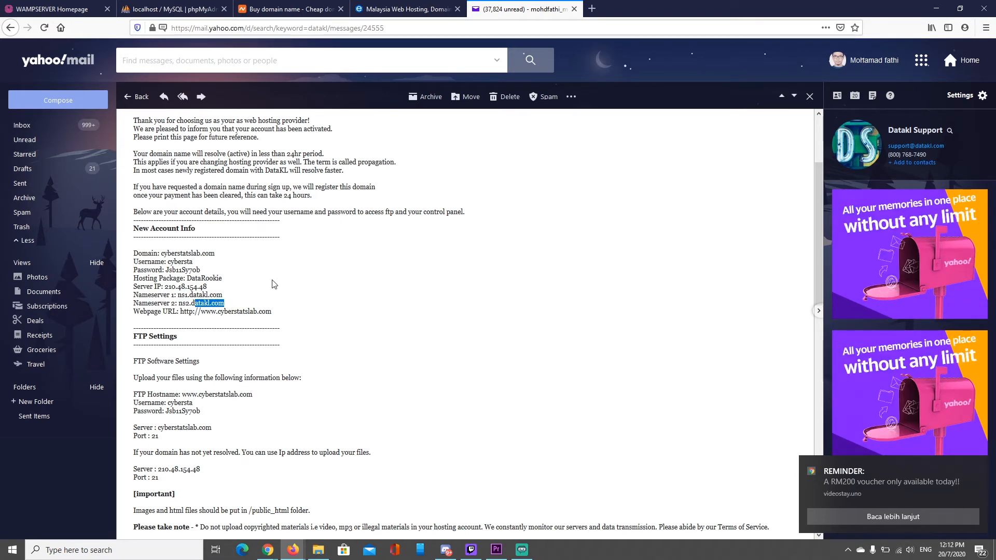
{"action": "left_click", "coordinate": [229, 305]}
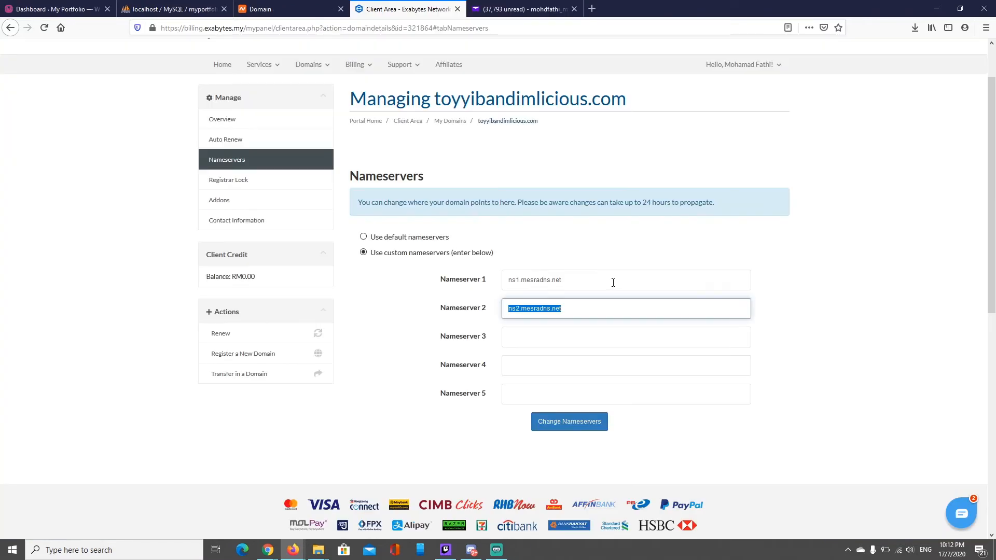
Highlight the custom nameservers ns1.mesradns.net and ns2.mesradns.net.
{"action": "left_click", "coordinate": [609, 276]}
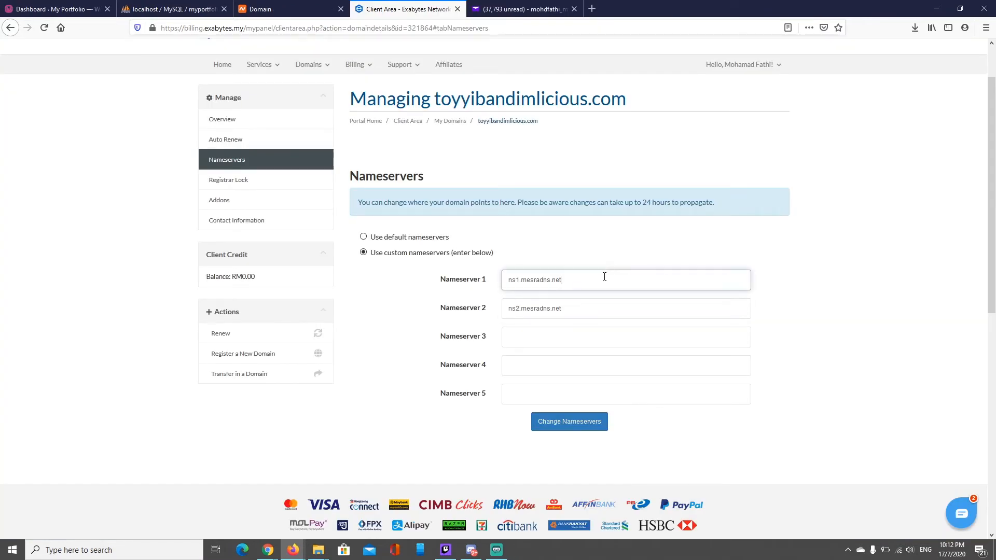
{"action": "left_click_drag", "start_coordinate": [543, 269], "coordinate": [493, 276]}
{"action": "left_click_drag", "start_coordinate": [582, 306], "coordinate": [456, 309]}
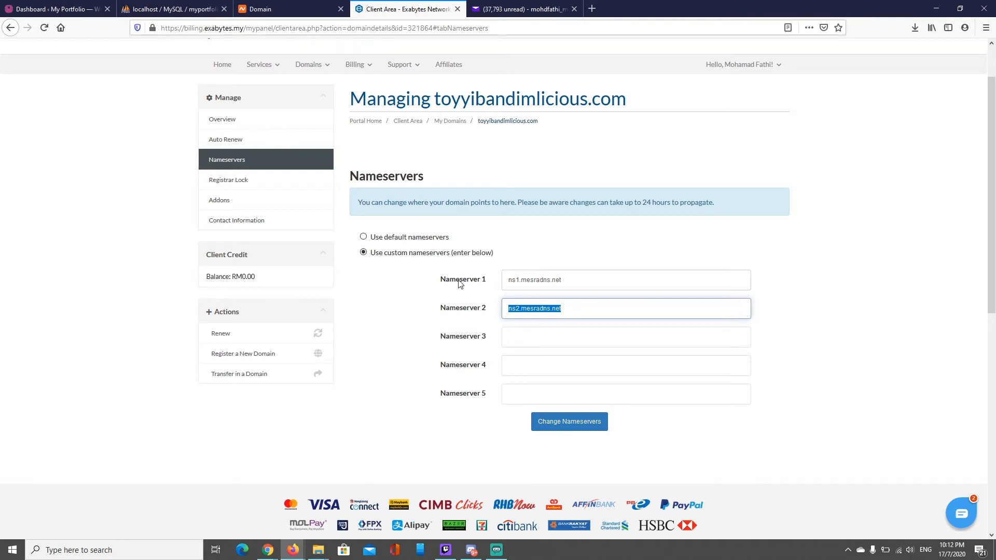
{"action": "left_click_drag", "start_coordinate": [587, 272], "coordinate": [496, 269]}
{"action": "left_click_drag", "start_coordinate": [569, 305], "coordinate": [502, 309]}
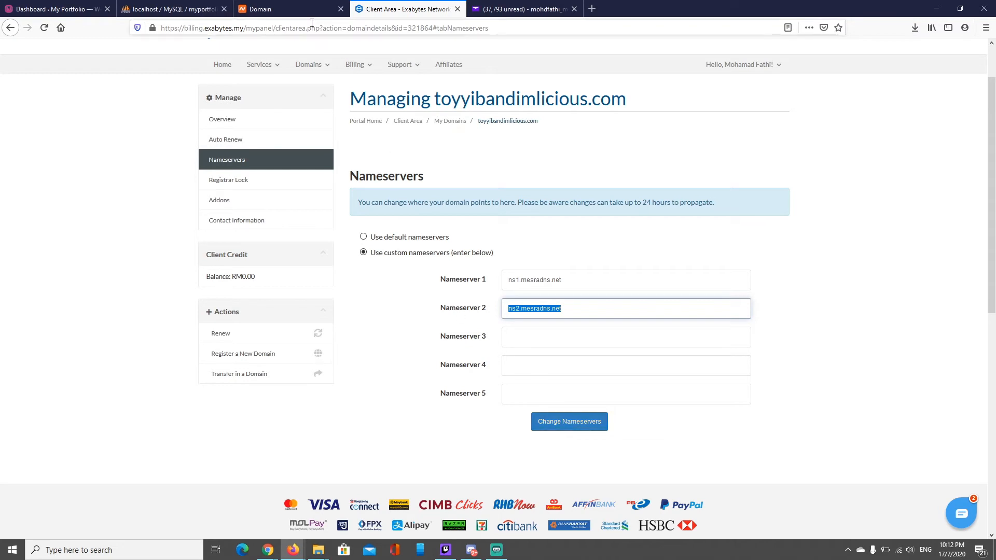
Glance at the Namecheap domain panel, then return to the Yahoo Mail message.
{"action": "left_click", "coordinate": [288, 9]}
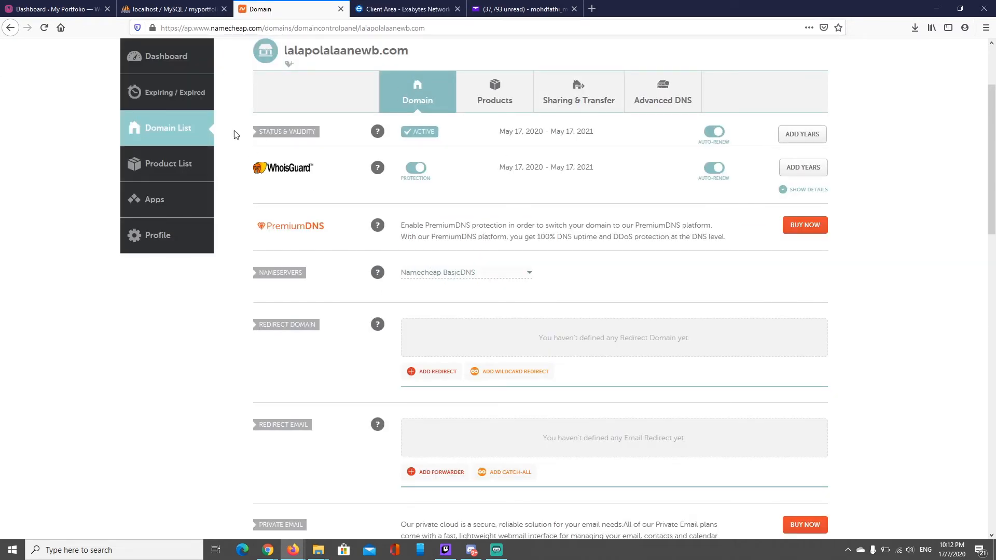
{"action": "left_click", "coordinate": [419, 6]}
{"action": "left_click", "coordinate": [545, 6]}
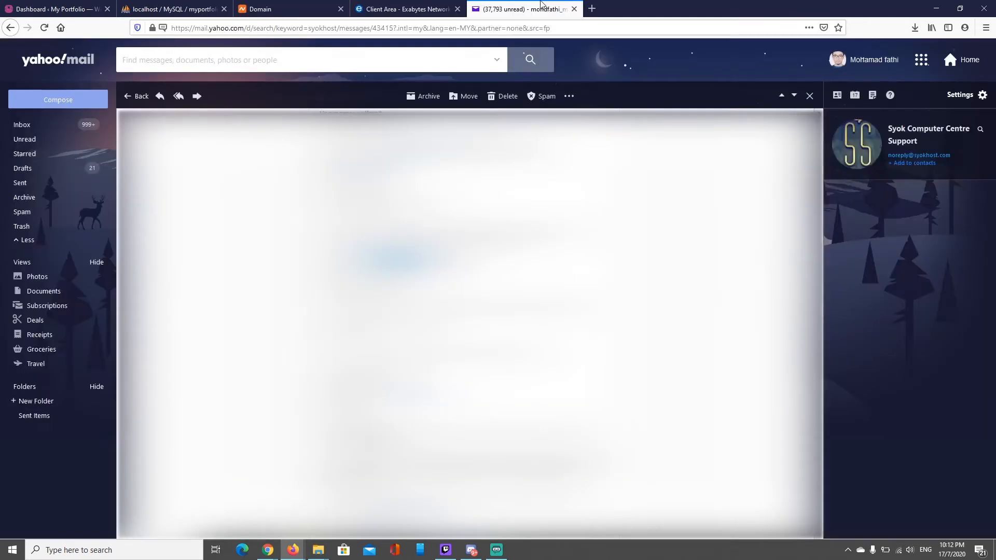
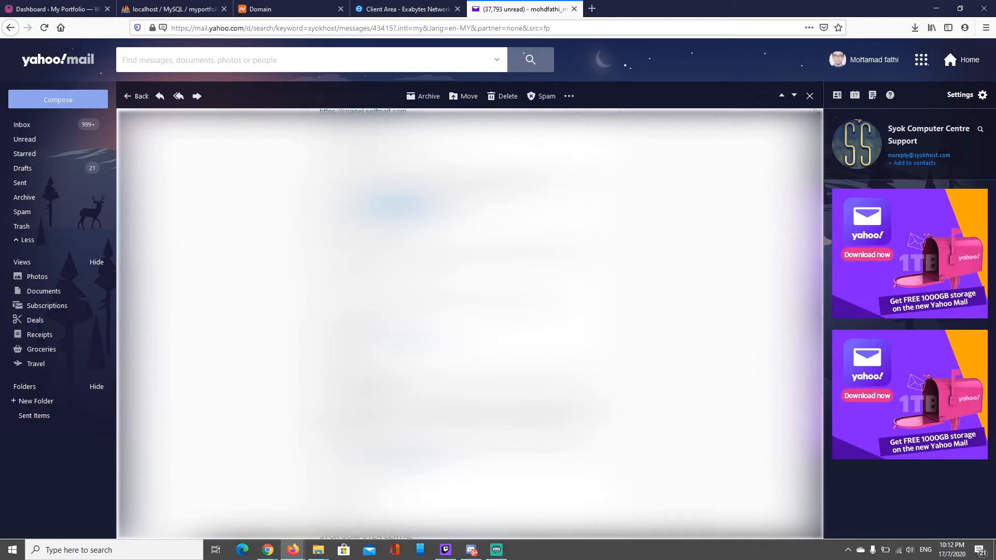
Load the cPanel login page at cpanel.selfmait.com in a new tab.
{"action": "scroll", "coordinate": [469, 321], "scroll_direction": "up", "scroll_amount": 4}
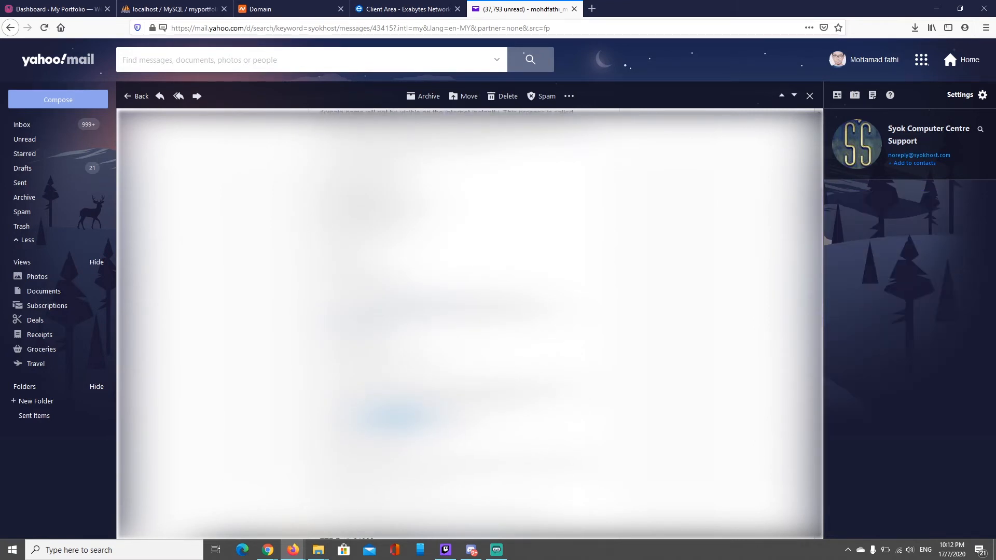
{"action": "scroll", "coordinate": [469, 321], "scroll_direction": "down", "scroll_amount": 2}
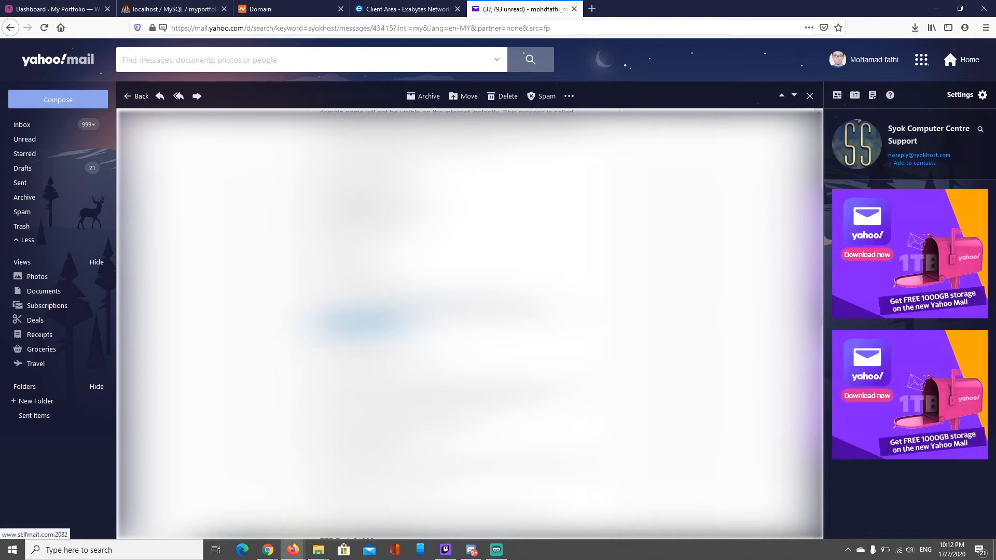
{"action": "left_click", "coordinate": [592, 9]}
{"action": "type", "text": "https://cpanel.selfmait.com"}
{"action": "key", "text": "Return"}
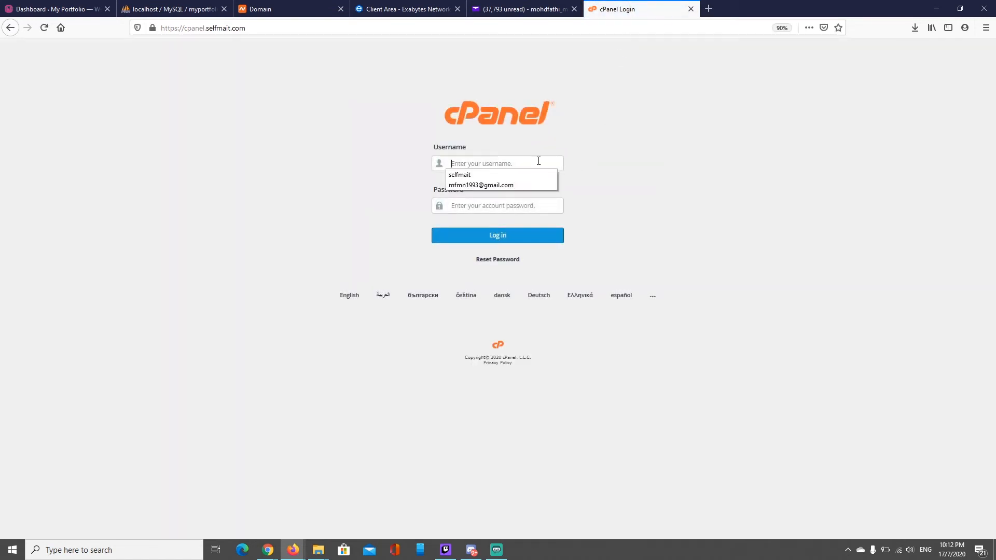
Pick the saved username, enter the account password and submit the login.
{"action": "left_click", "coordinate": [487, 174]}
{"action": "left_click", "coordinate": [488, 204]}
{"action": "type", "text": "••••••••••••••••••"}
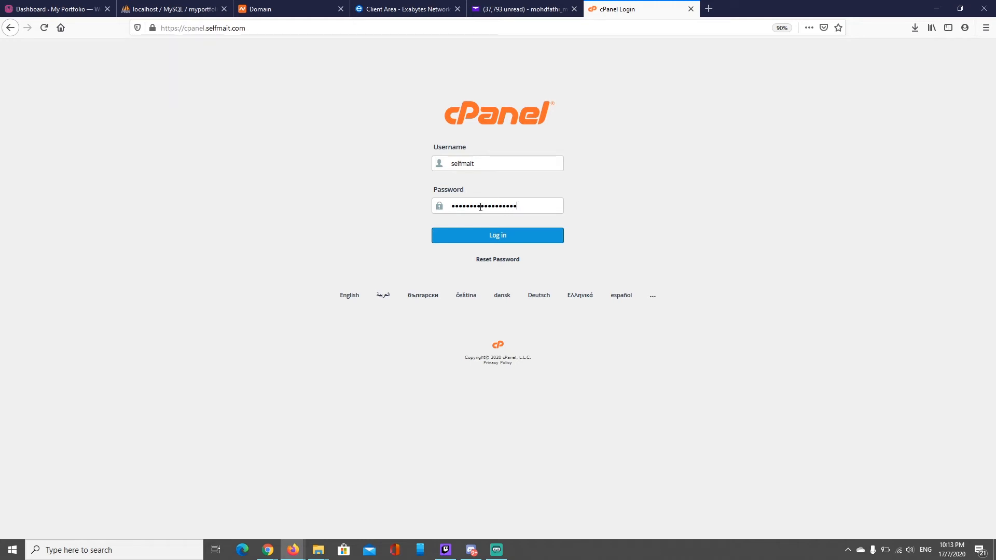
{"action": "type", "text": "••••"}
{"action": "key", "text": "BackSpace"}
{"action": "key", "text": "BackSpace"}
{"action": "key", "text": "BackSpace"}
{"action": "key", "text": "BackSpace"}
{"action": "key", "text": "BackSpace"}
{"action": "key", "text": "BackSpace"}
{"action": "key", "text": "BackSpace"}
{"action": "key", "text": "BackSpace"}
{"action": "key", "text": "BackSpace"}
{"action": "key", "text": "BackSpace"}
{"action": "key", "text": "BackSpace"}
{"action": "key", "text": "BackSpace"}
{"action": "key", "text": "BackSpace"}
{"action": "key", "text": "BackSpace"}
{"action": "key", "text": "BackSpace"}
{"action": "key", "text": "BackSpace"}
{"action": "key", "text": "BackSpace"}
{"action": "key", "text": "BackSpace"}
{"action": "key", "text": "BackSpace"}
{"action": "key", "text": "BackSpace"}
{"action": "key", "text": "BackSpace"}
{"action": "type", "text": "•••"}
{"action": "key", "text": "BackSpace"}
{"action": "key", "text": "BackSpace"}
{"action": "key", "text": "BackSpace"}
{"action": "type", "text": "••••••••••••••••••••••••••"}
{"action": "key", "text": "Return"}
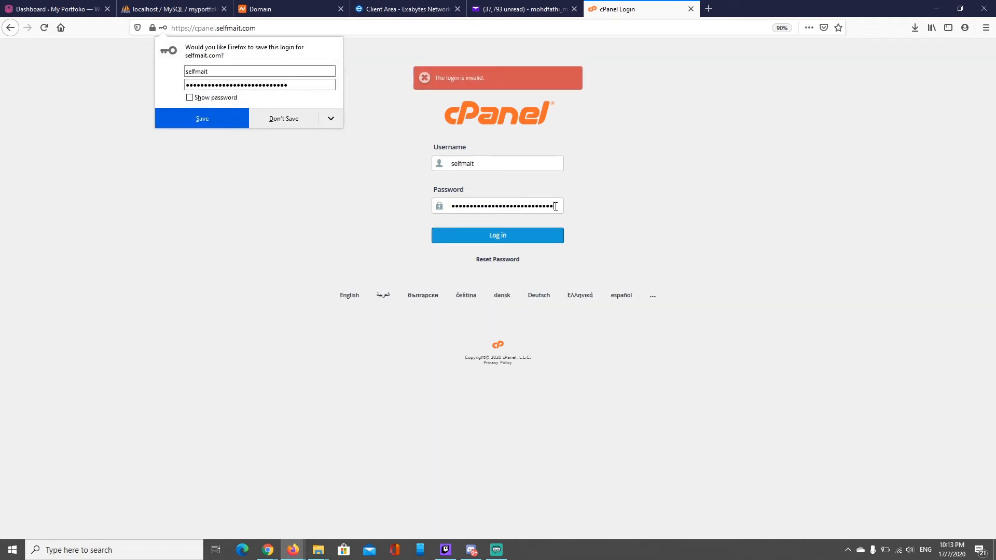
Re-enter the password after the rejected login and sign in again.
{"action": "key", "text": "Escape"}
{"action": "type", "text": "••••••••••••••••"}
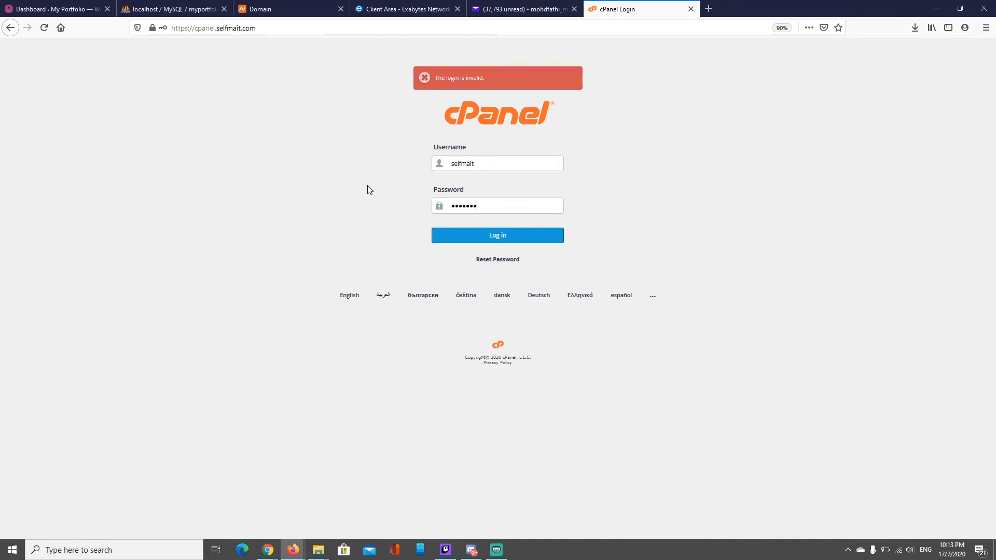
{"action": "type", "text": "•••••••••"}
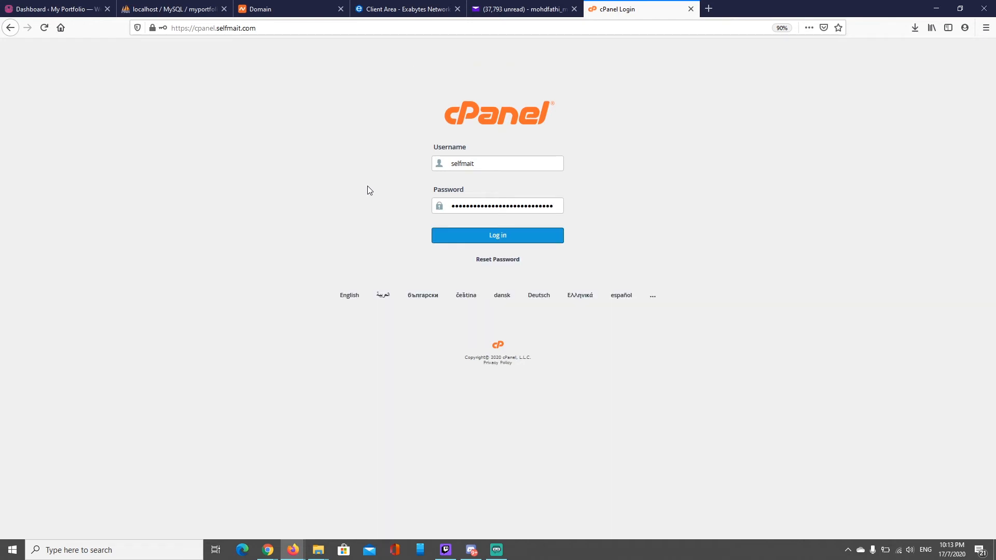
{"action": "left_click", "coordinate": [457, 239]}
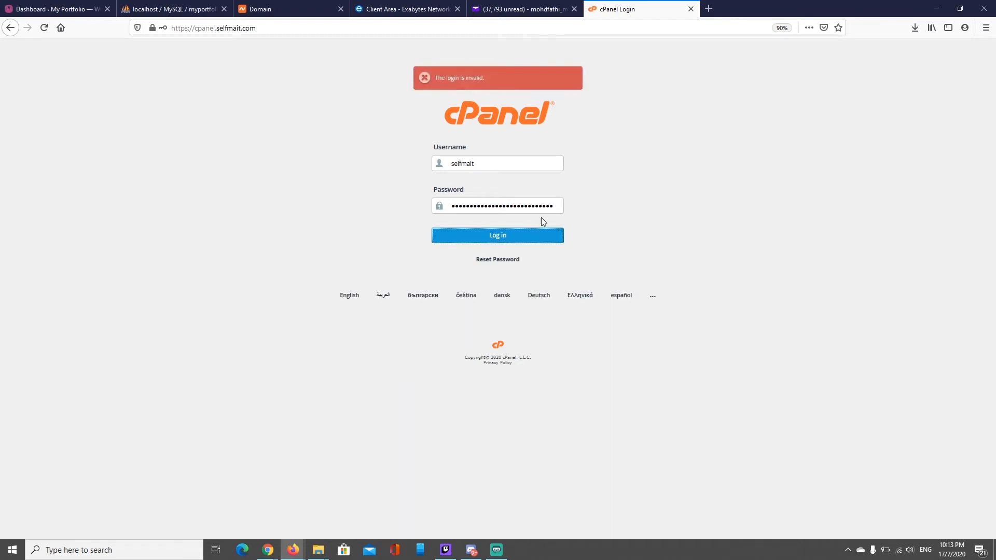
{"action": "left_click_drag", "start_coordinate": [554, 205], "coordinate": [437, 204]}
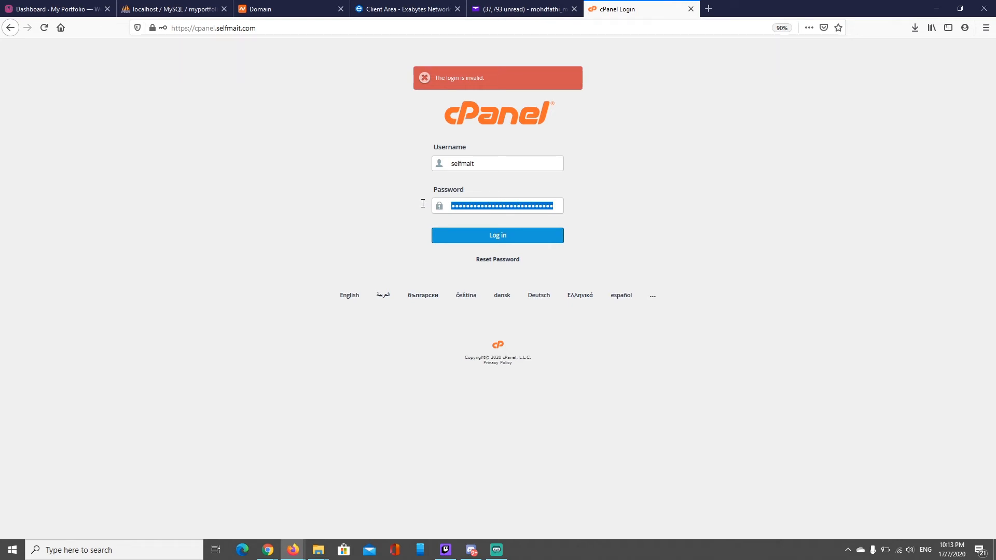
{"action": "type", "text": "••••••••••••••••"}
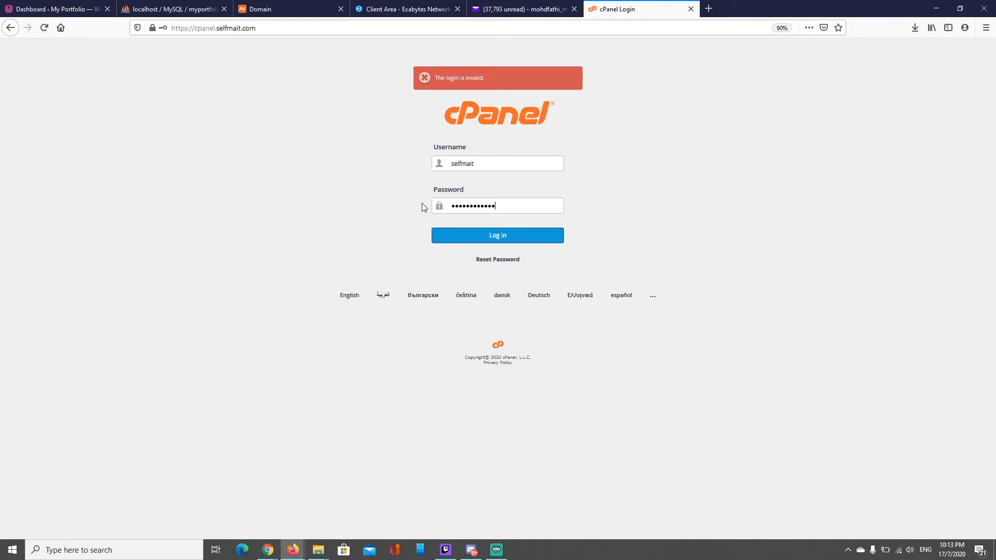
{"action": "type", "text": "•••••"}
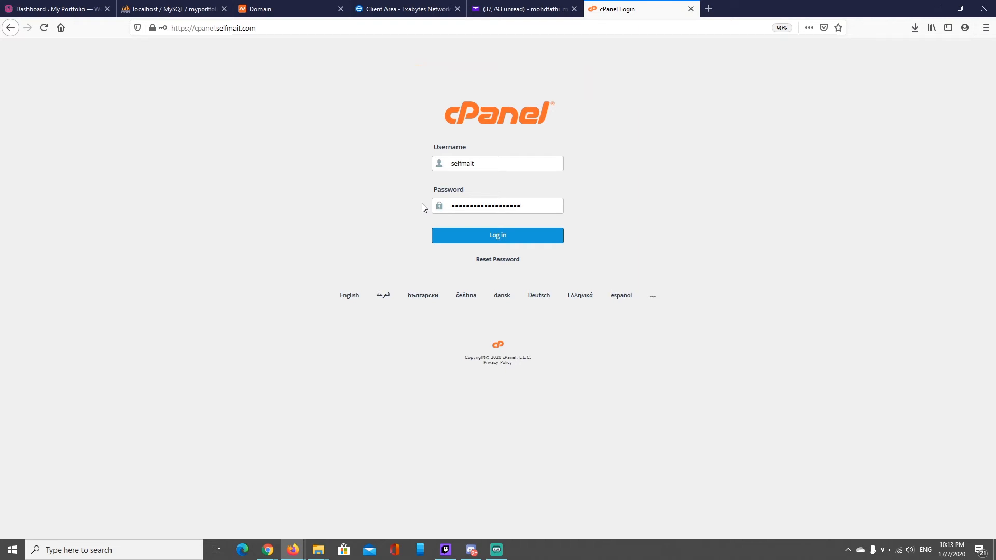
{"action": "type", "text": "•••"}
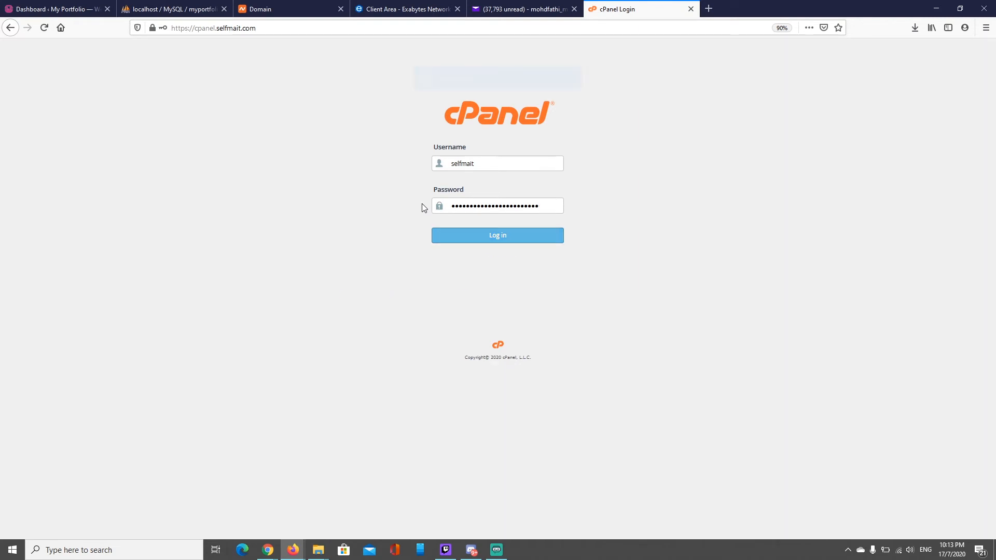
{"action": "key", "text": "Return"}
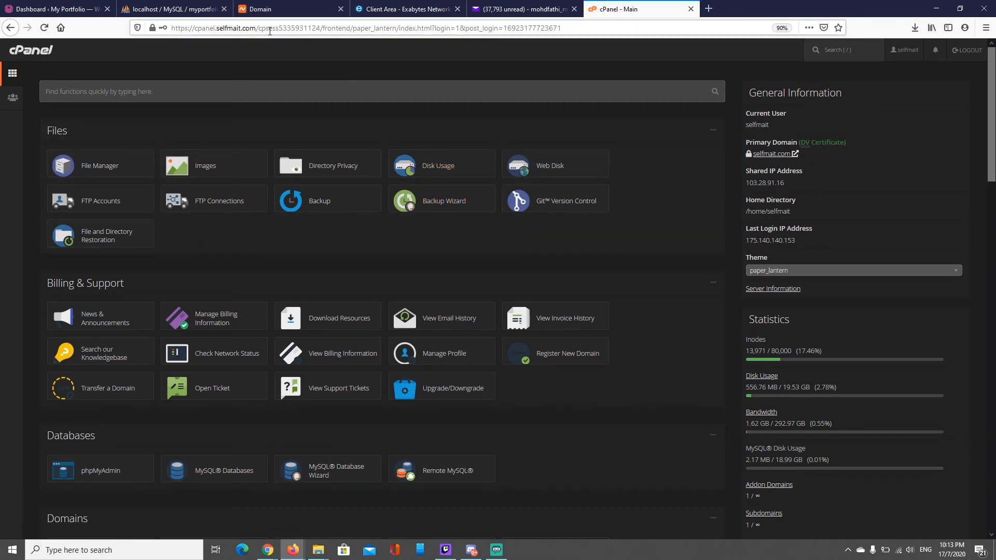
Check the local myportfolio database, then load the localhost WampServer homepage in a new tab.
{"action": "left_click", "coordinate": [148, 11]}
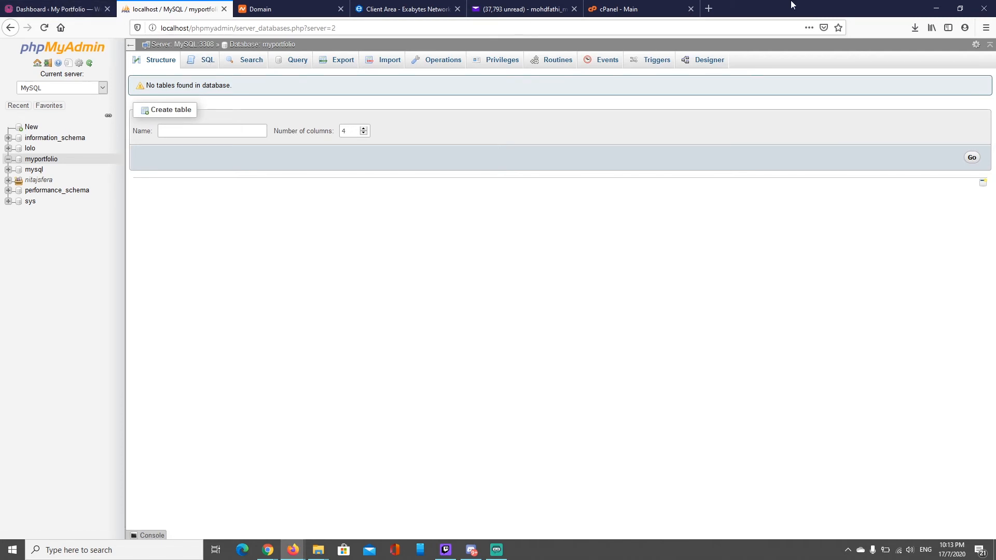
{"action": "left_click", "coordinate": [718, 9]}
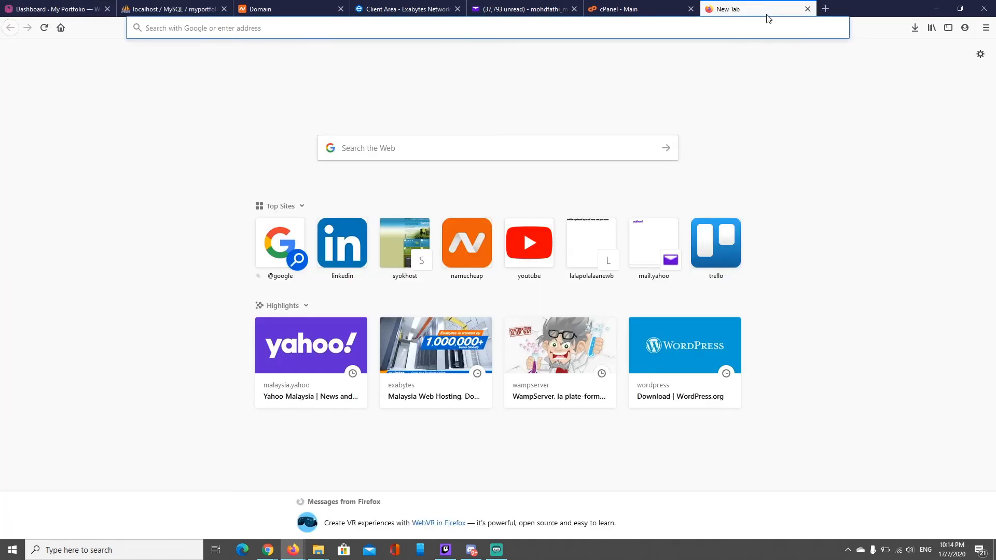
{"action": "type", "text": "localhost/"}
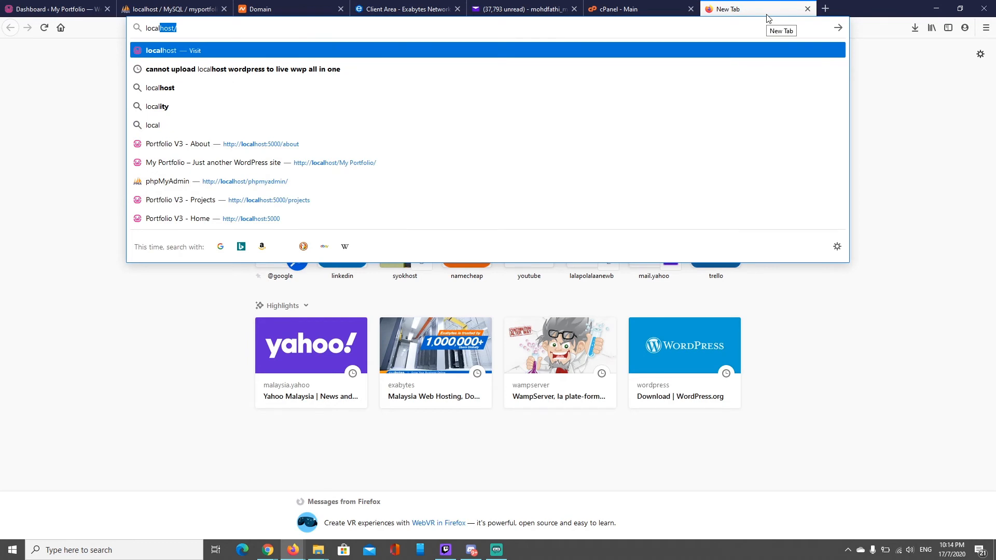
{"action": "key", "text": "Return"}
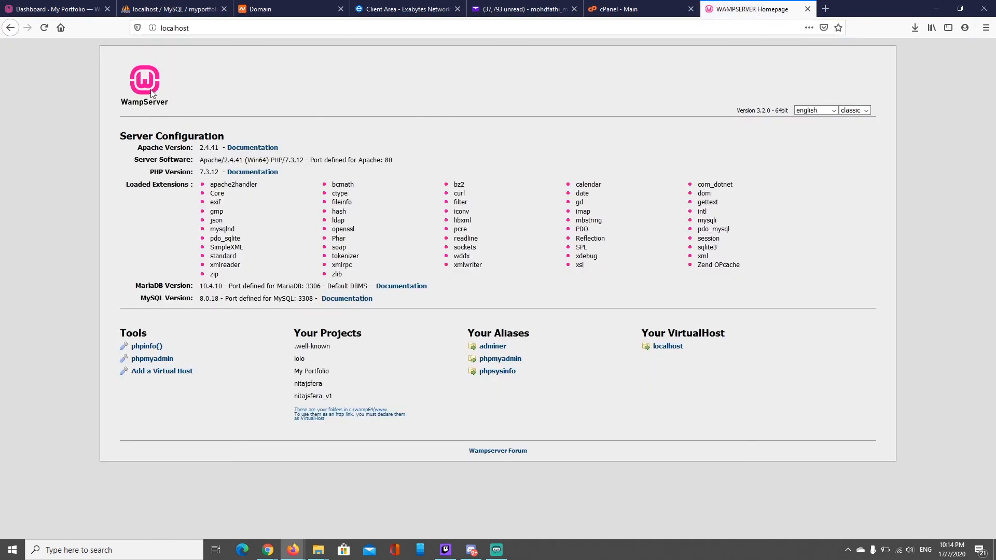
Compare the cPanel dashboard with the local phpMyAdmin address, then return to cPanel.
{"action": "left_click", "coordinate": [634, 19]}
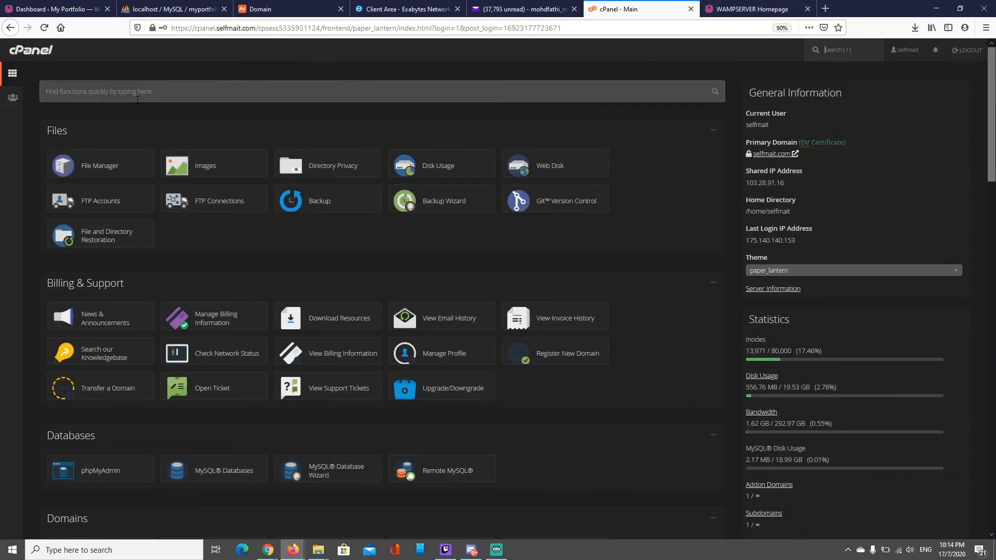
{"action": "scroll", "coordinate": [482, 273], "scroll_direction": "down", "scroll_amount": 1}
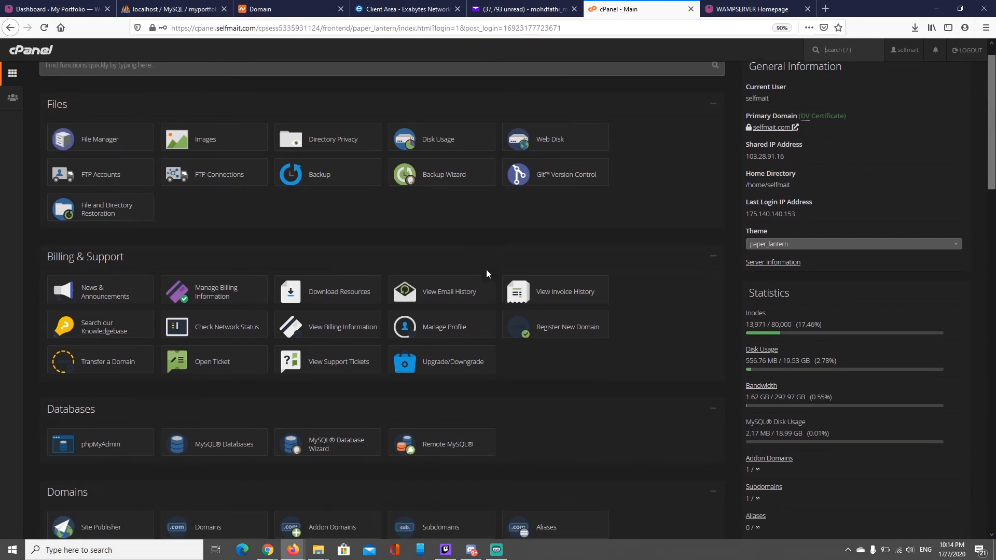
{"action": "scroll", "coordinate": [454, 328], "scroll_direction": "up", "scroll_amount": 1}
{"action": "left_click", "coordinate": [166, 9]}
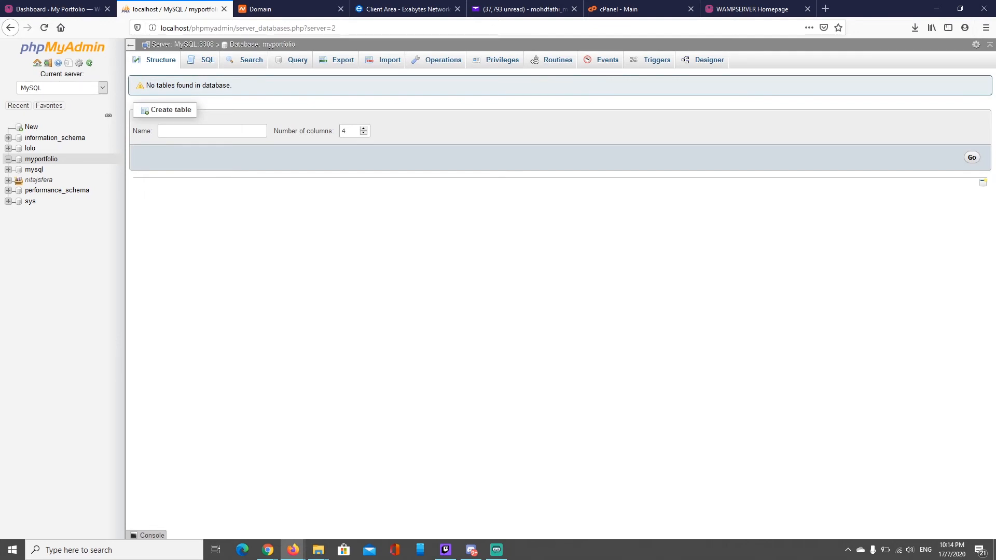
{"action": "left_click_drag", "start_coordinate": [235, 29], "coordinate": [157, 28]}
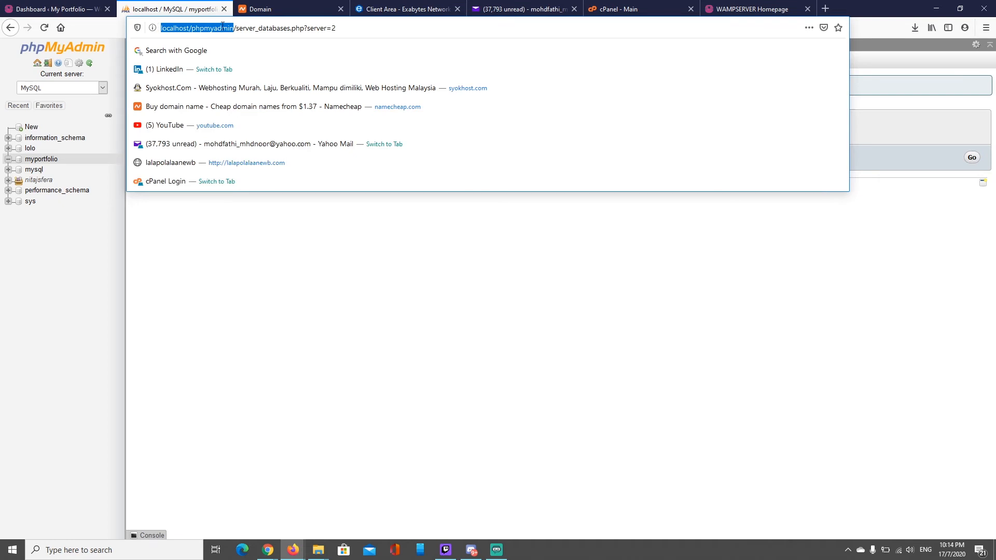
{"action": "left_click", "coordinate": [650, 5]}
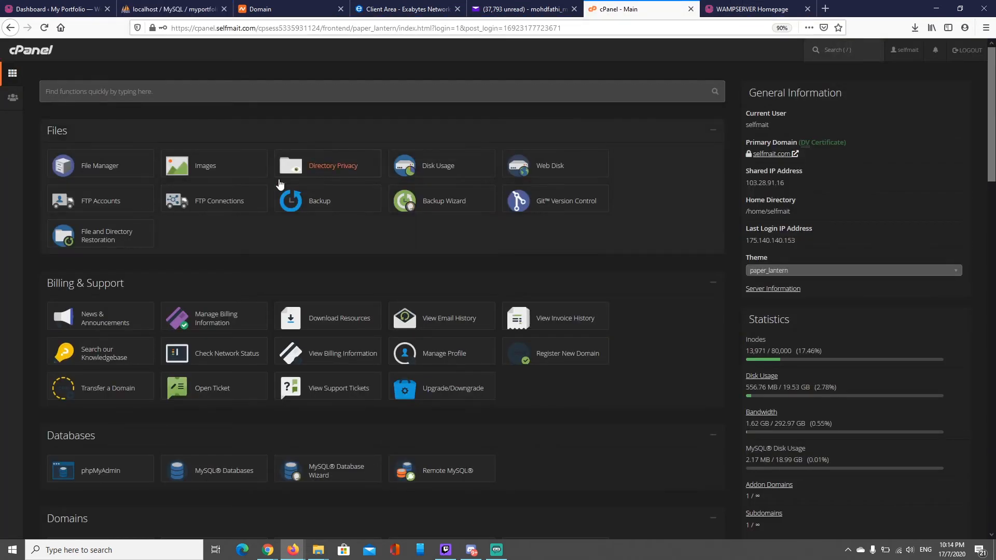
Open the hosting account's phpMyAdmin from cPanel, then close that tab.
{"action": "scroll", "coordinate": [269, 188], "scroll_direction": "down", "scroll_amount": 2}
{"action": "scroll", "coordinate": [269, 187], "scroll_direction": "down", "scroll_amount": 1}
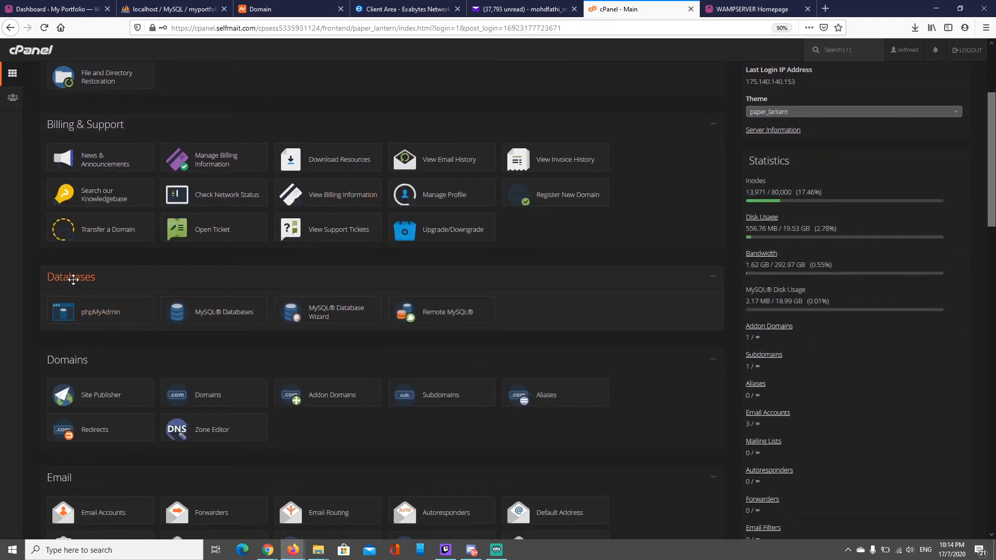
{"action": "left_click", "coordinate": [97, 312]}
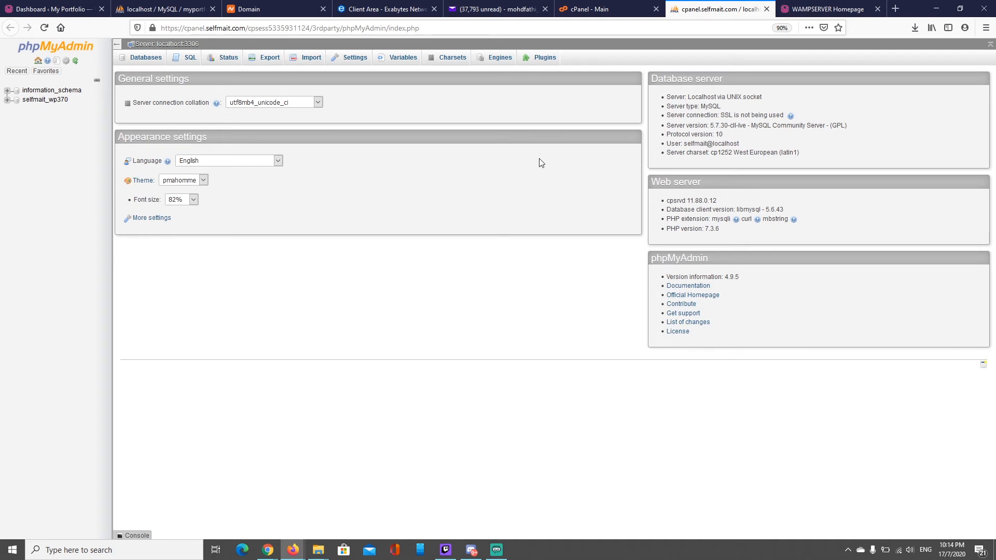
{"action": "left_click", "coordinate": [766, 9]}
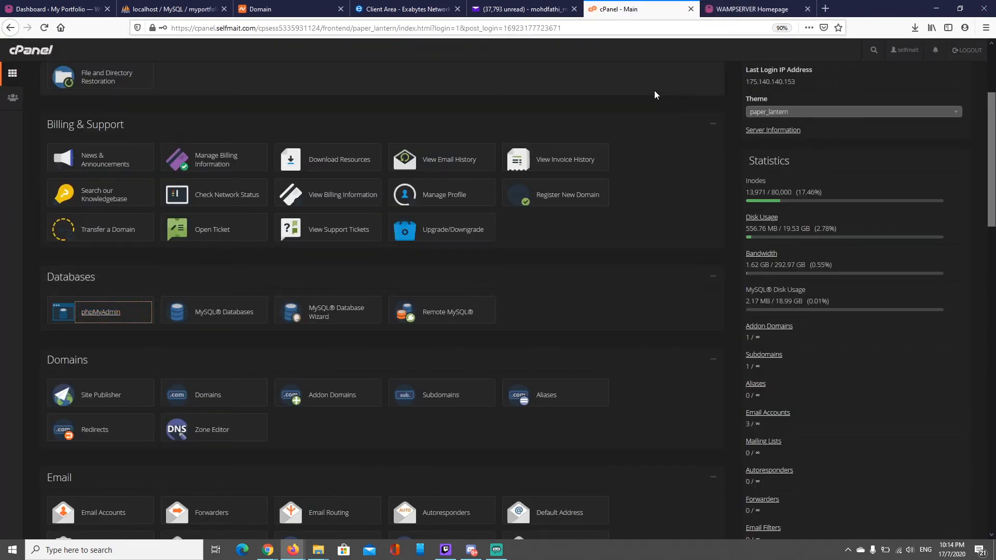
Scroll the cPanel home page down to the Softaculous Apps Installer section.
{"action": "scroll", "coordinate": [561, 171], "scroll_direction": "up", "scroll_amount": 3}
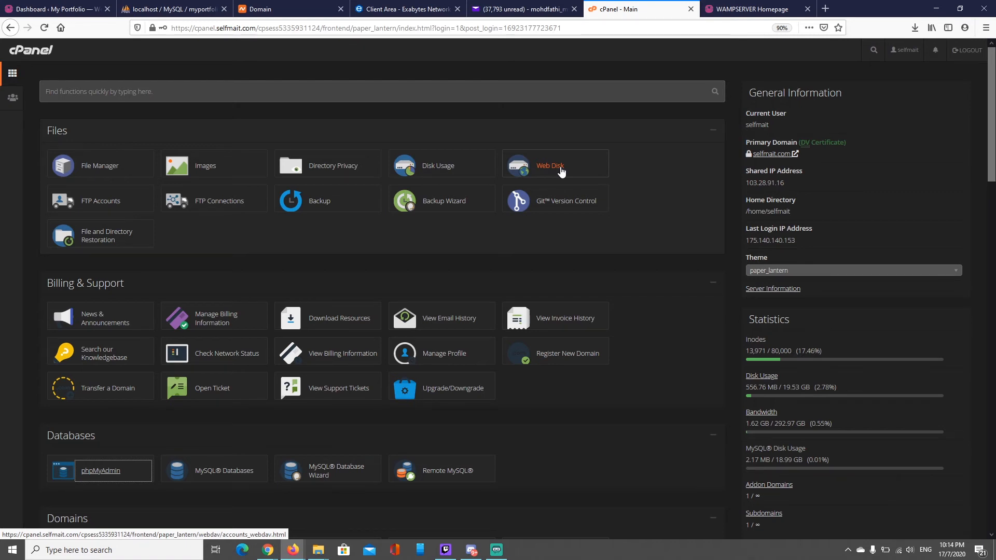
{"action": "scroll", "coordinate": [685, 216], "scroll_direction": "down", "scroll_amount": 4}
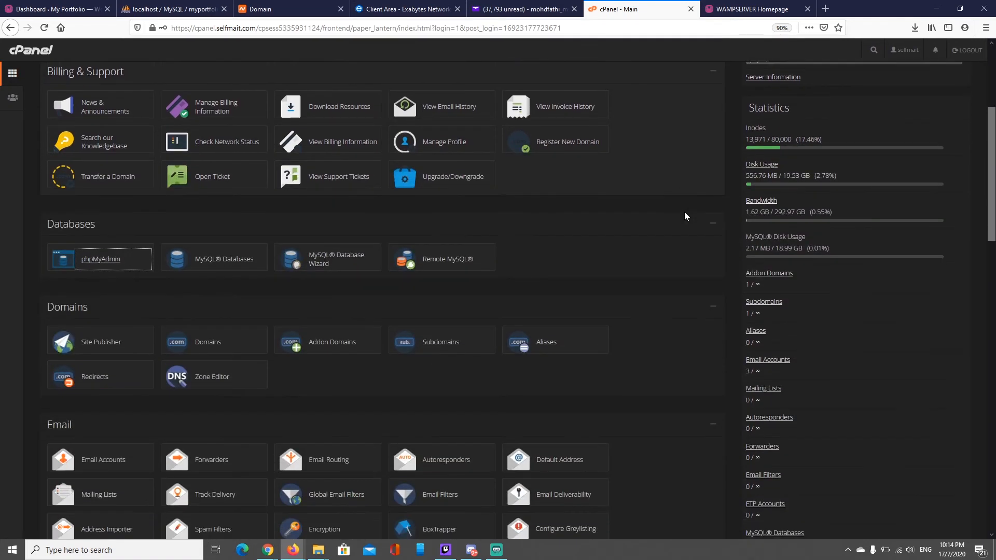
{"action": "scroll", "coordinate": [683, 211], "scroll_direction": "down", "scroll_amount": 2}
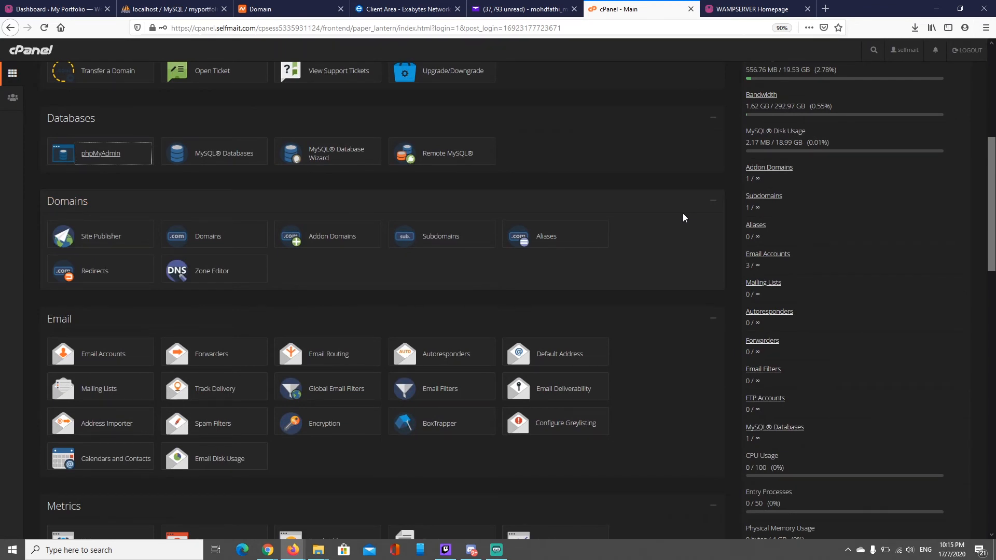
{"action": "scroll", "coordinate": [683, 213], "scroll_direction": "down", "scroll_amount": 10}
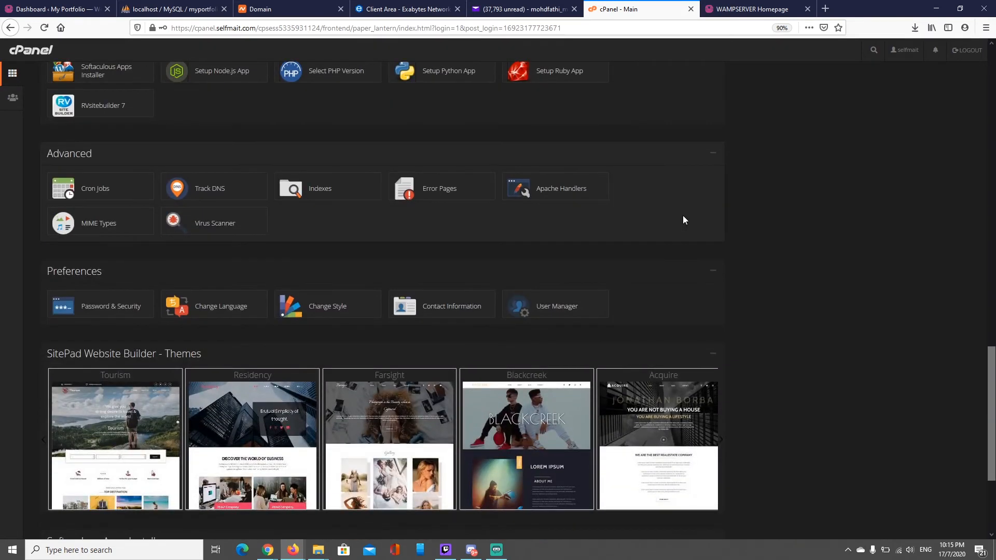
{"action": "scroll", "coordinate": [683, 219], "scroll_direction": "down", "scroll_amount": 3}
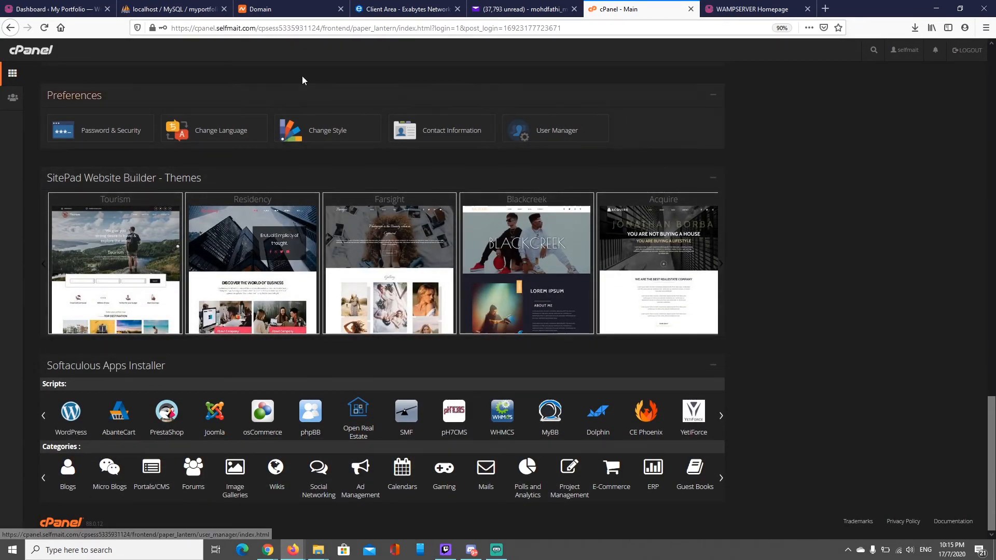
{"action": "left_click", "coordinate": [171, 9]}
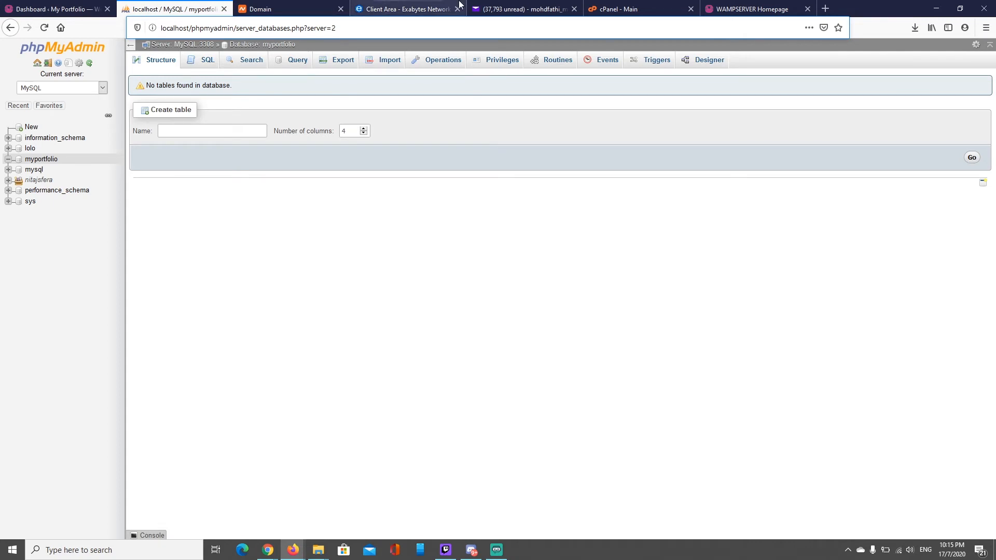
{"action": "left_click", "coordinate": [614, 5]}
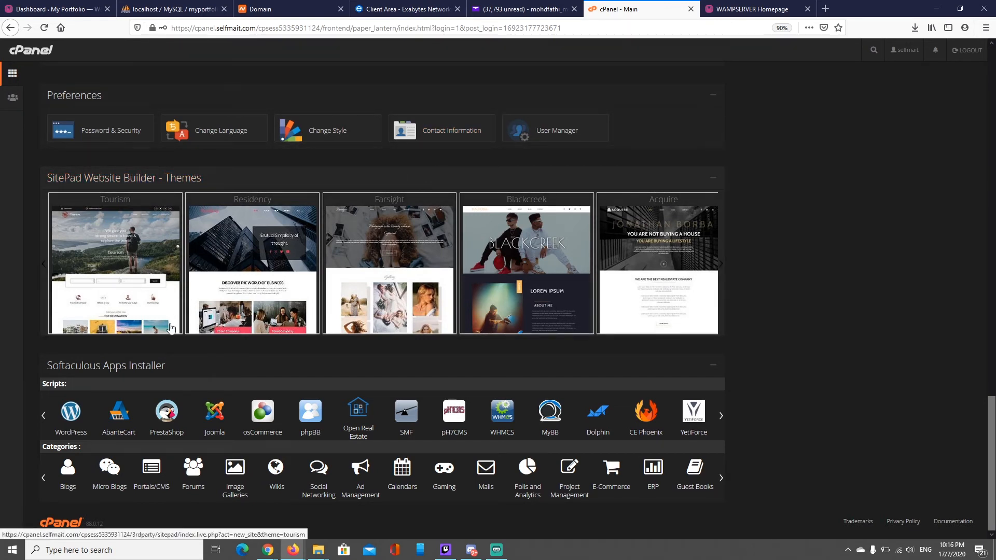
{"action": "scroll", "coordinate": [150, 343], "scroll_direction": "up", "scroll_amount": 10}
{"action": "scroll", "coordinate": [150, 343], "scroll_direction": "down", "scroll_amount": 10}
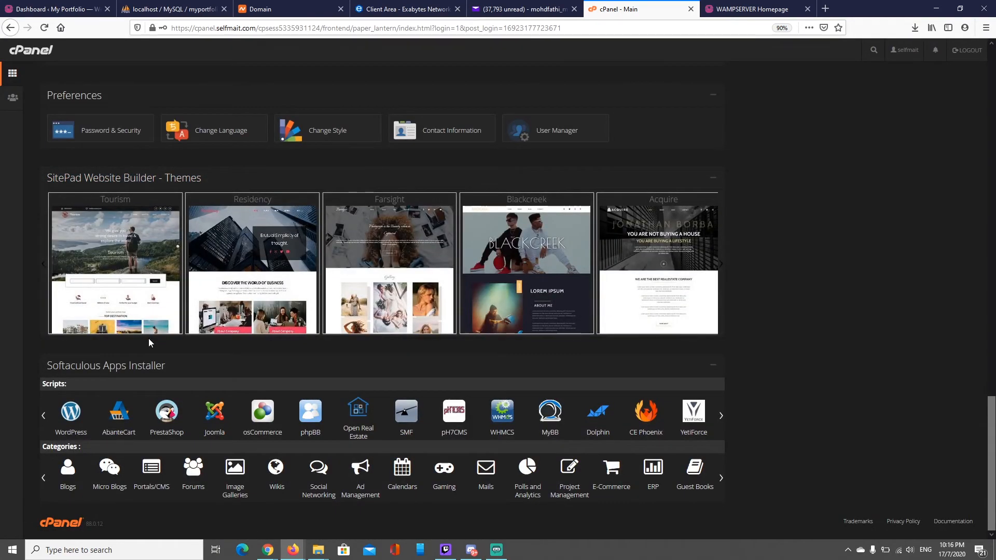
{"action": "left_click_drag", "start_coordinate": [44, 353], "coordinate": [98, 364]}
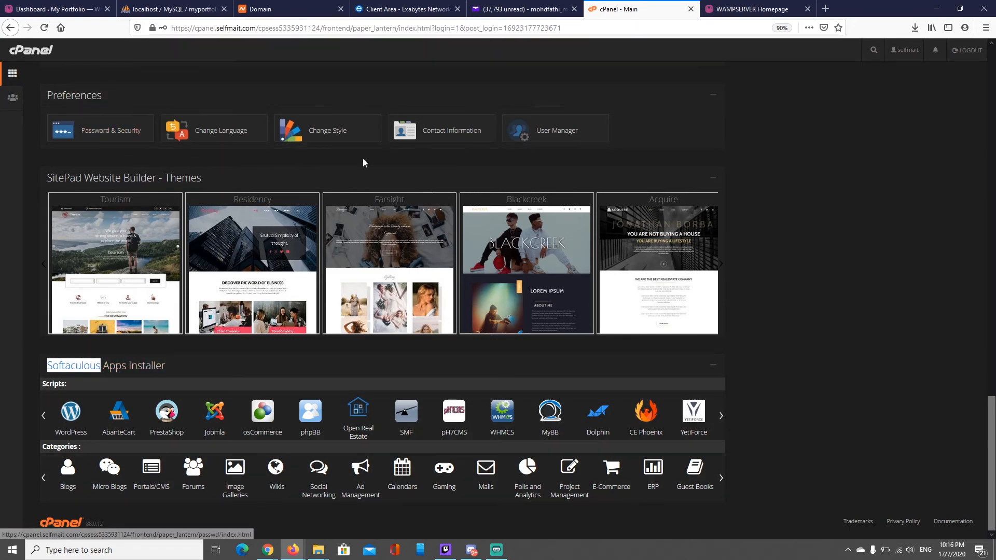
{"action": "left_click", "coordinate": [765, 169]}
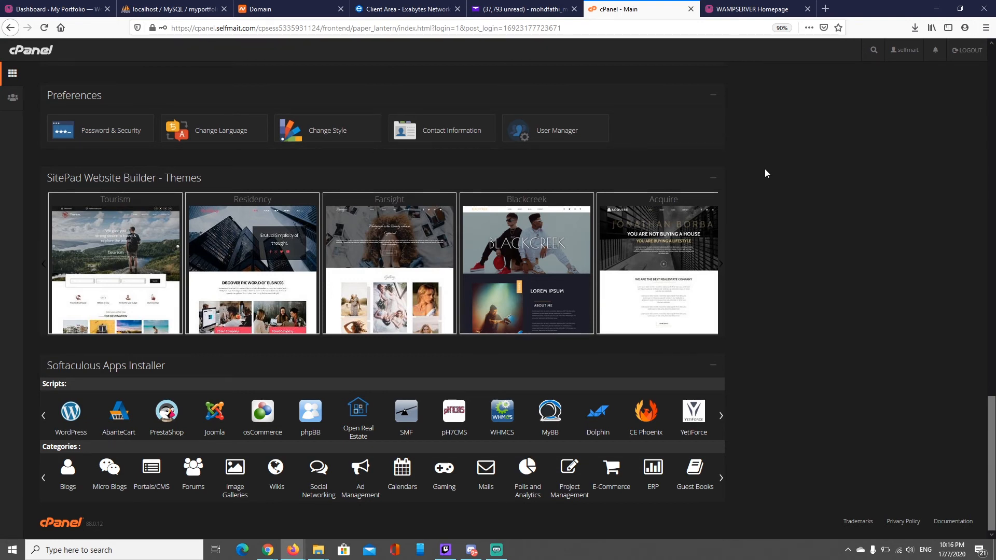
{"action": "scroll", "coordinate": [764, 169], "scroll_direction": "up", "scroll_amount": 15}
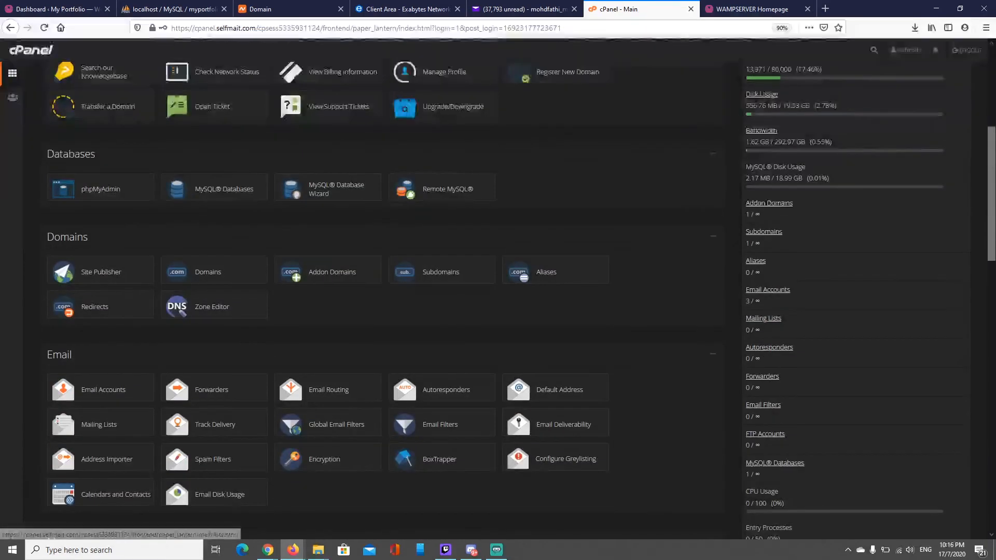
{"action": "scroll", "coordinate": [763, 164], "scroll_direction": "down", "scroll_amount": 15}
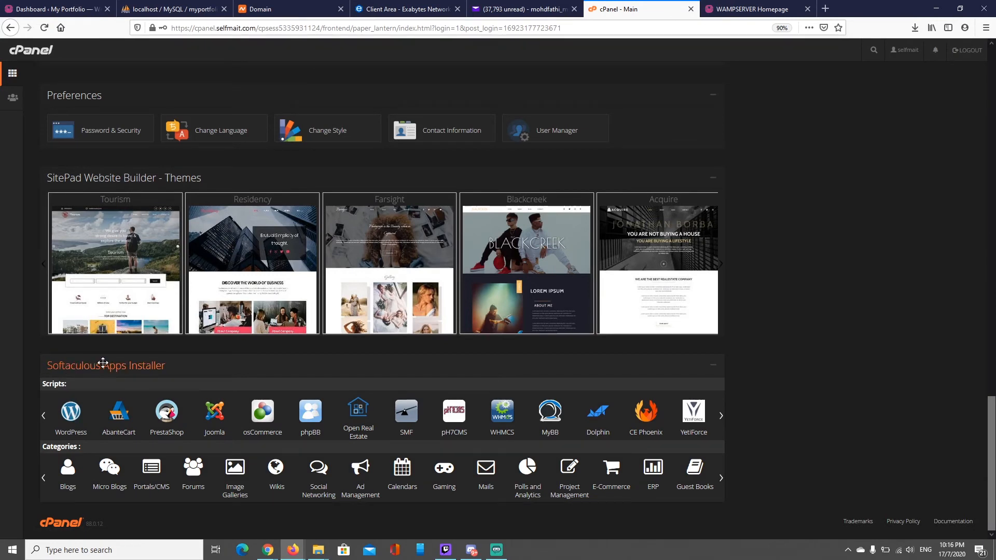
Open WordPress in the Softaculous installer and start a new installation.
{"action": "left_click", "coordinate": [73, 422]}
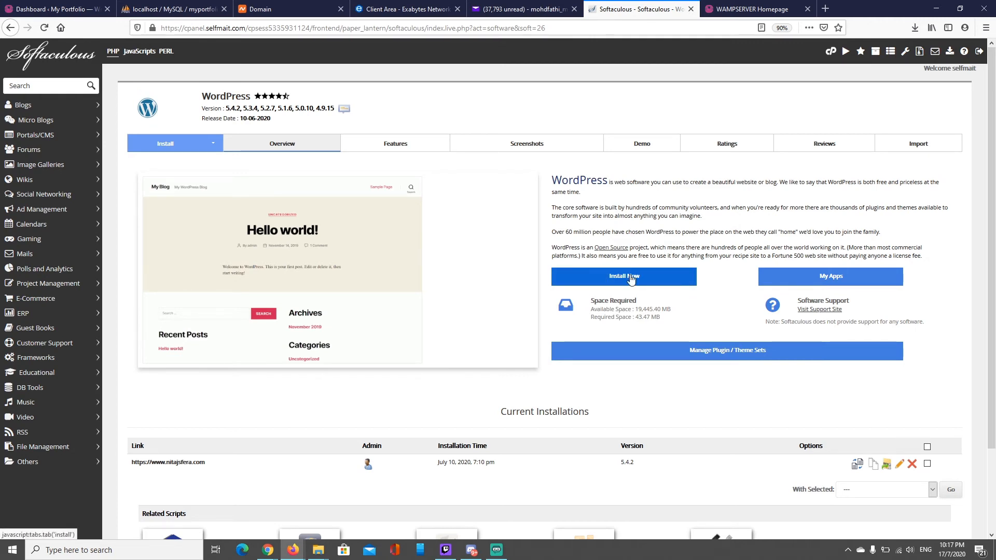
{"action": "left_click", "coordinate": [631, 279]}
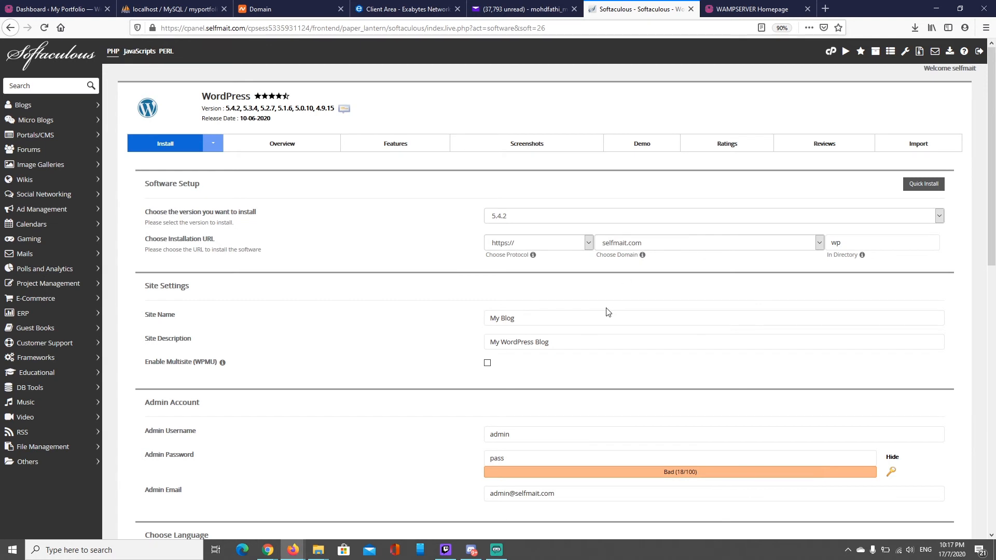
{"action": "scroll", "coordinate": [608, 312], "scroll_direction": "down", "scroll_amount": 5}
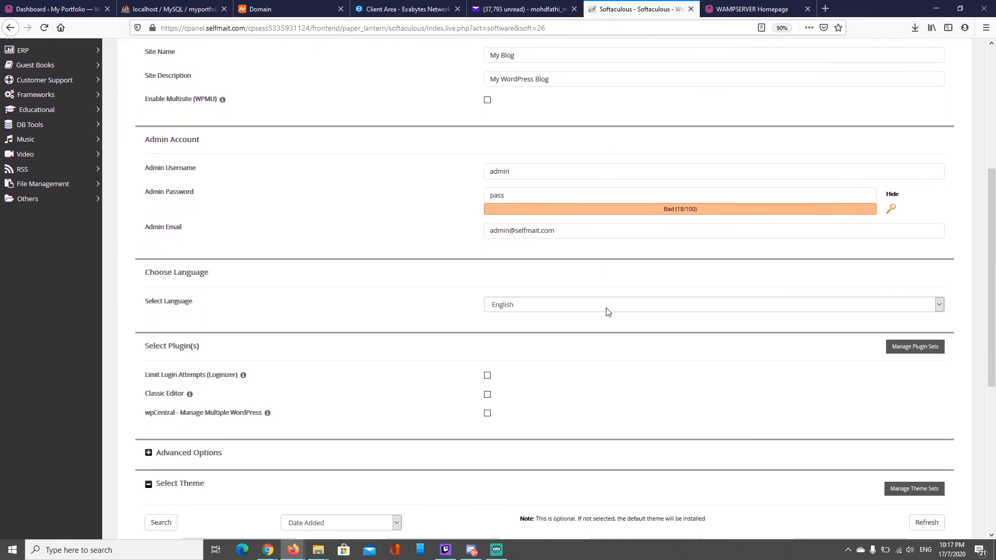
{"action": "scroll", "coordinate": [608, 311], "scroll_direction": "up", "scroll_amount": 5}
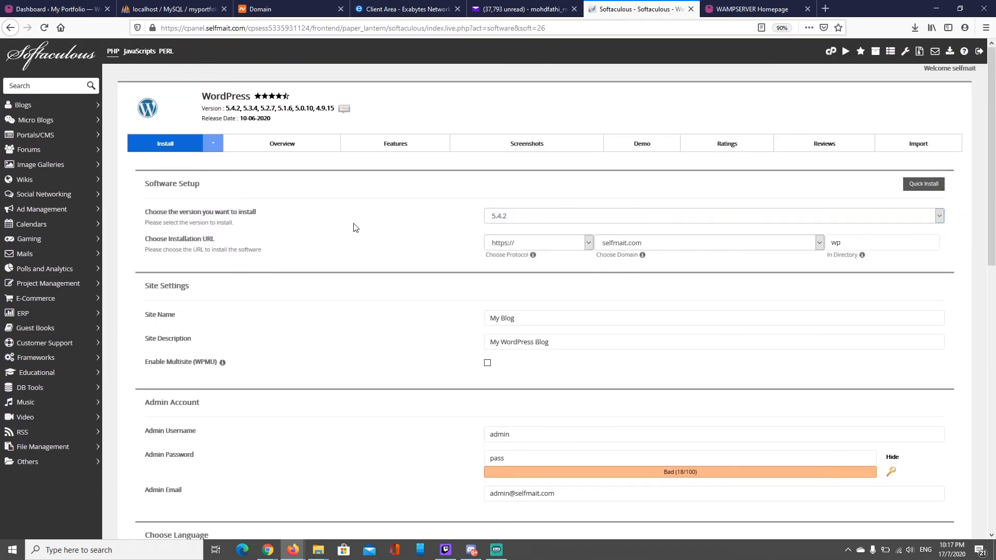
Keep WordPress version 5.4.2 and bring up the install URL protocol choices.
{"action": "left_click", "coordinate": [583, 217]}
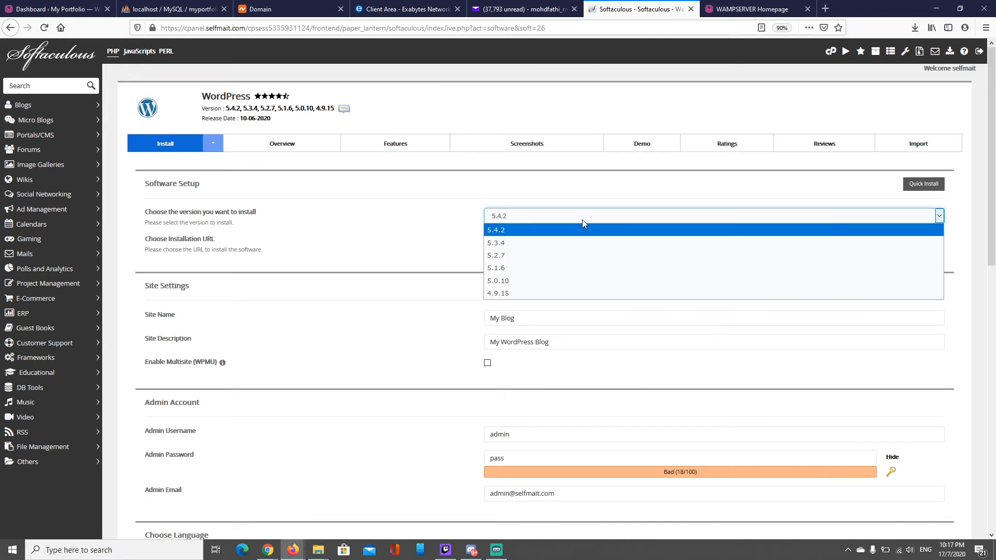
{"action": "left_click", "coordinate": [569, 228]}
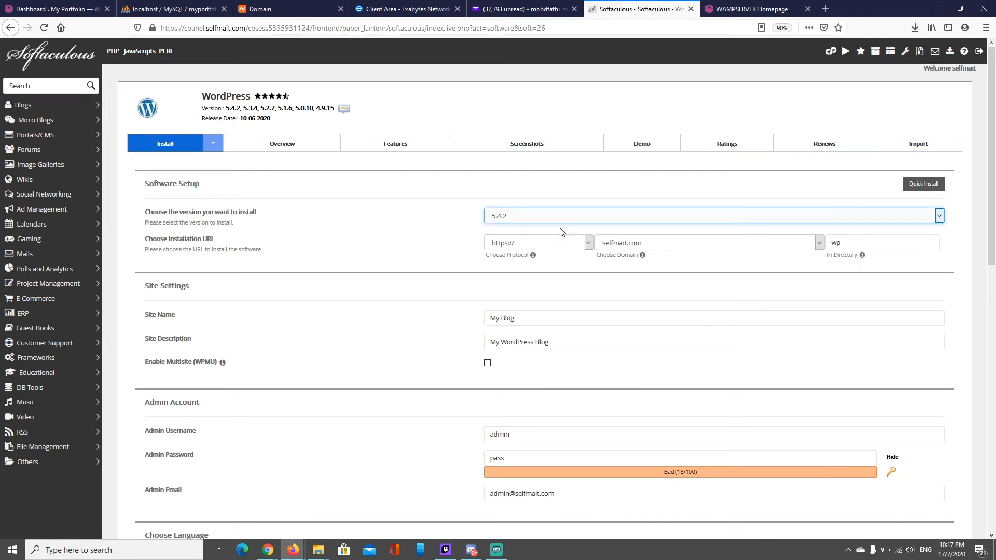
{"action": "left_click", "coordinate": [581, 247]}
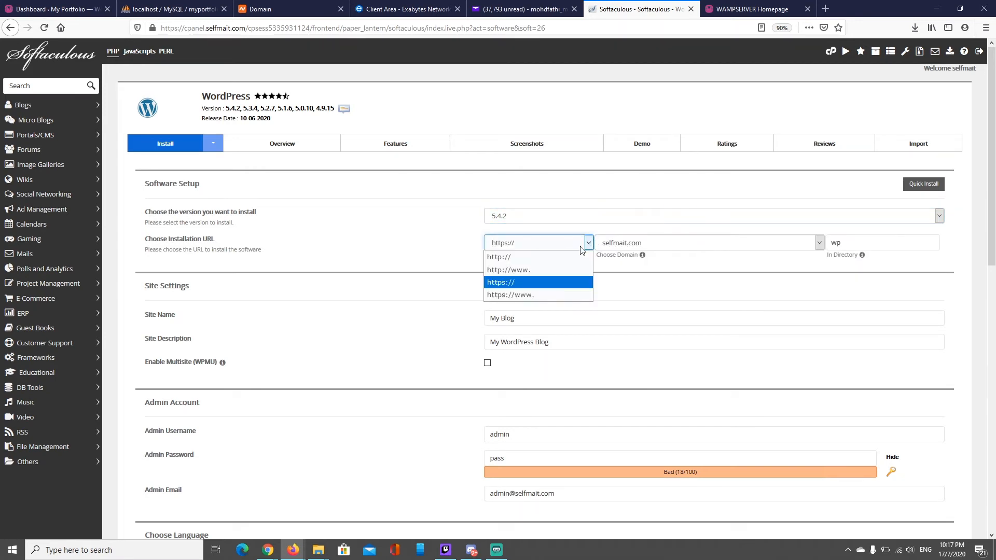
{"action": "left_click", "coordinate": [477, 251]}
{"action": "left_click", "coordinate": [554, 248]}
{"action": "left_click", "coordinate": [554, 295]}
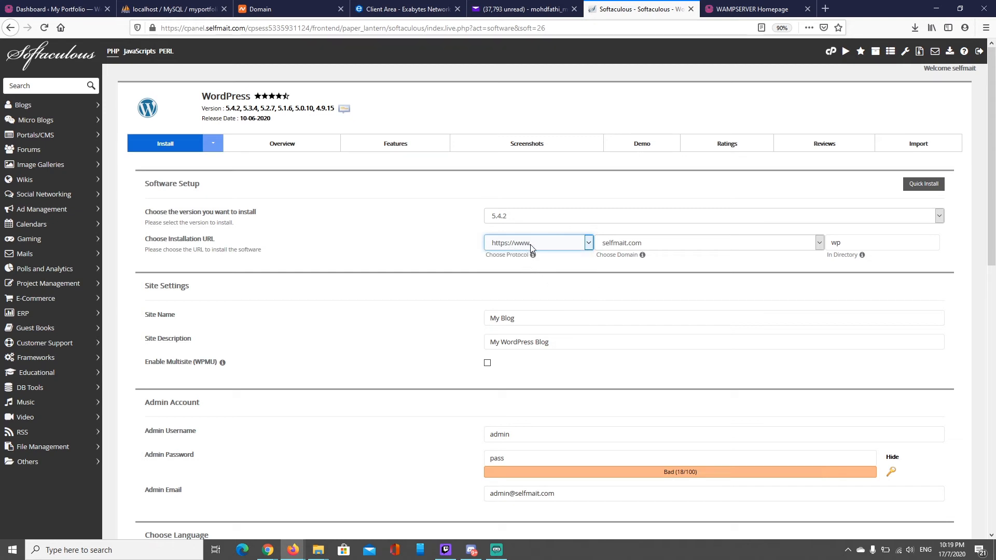
{"action": "left_click", "coordinate": [734, 247]}
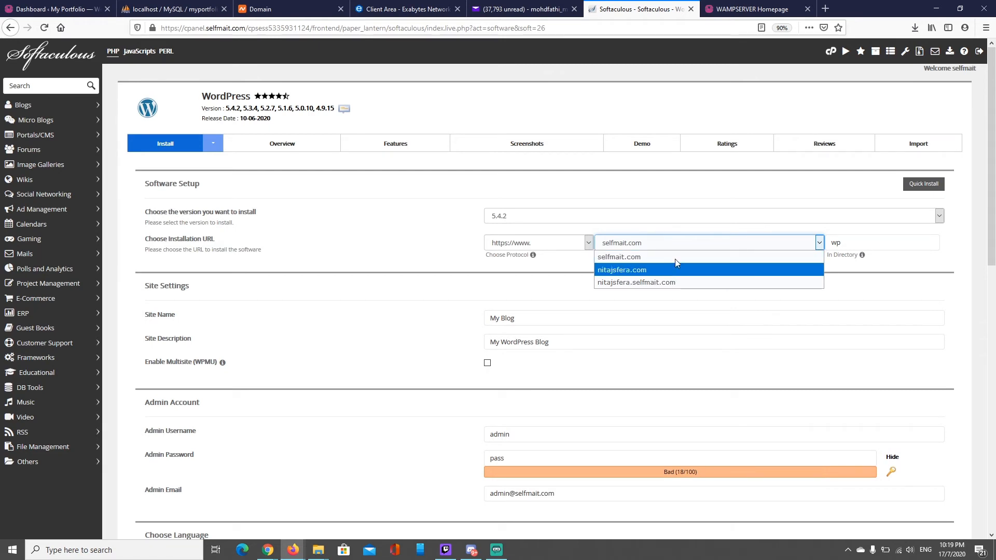
{"action": "left_click", "coordinate": [637, 262]}
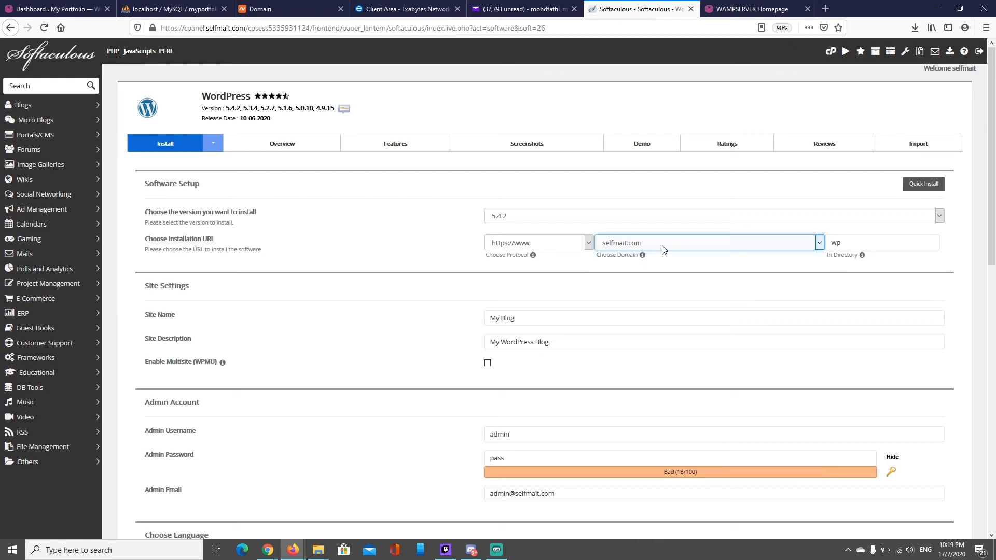
{"action": "left_click", "coordinate": [852, 242]}
{"action": "left_click_drag", "start_coordinate": [852, 241], "coordinate": [776, 247]}
{"action": "key", "text": "BackSpace"}
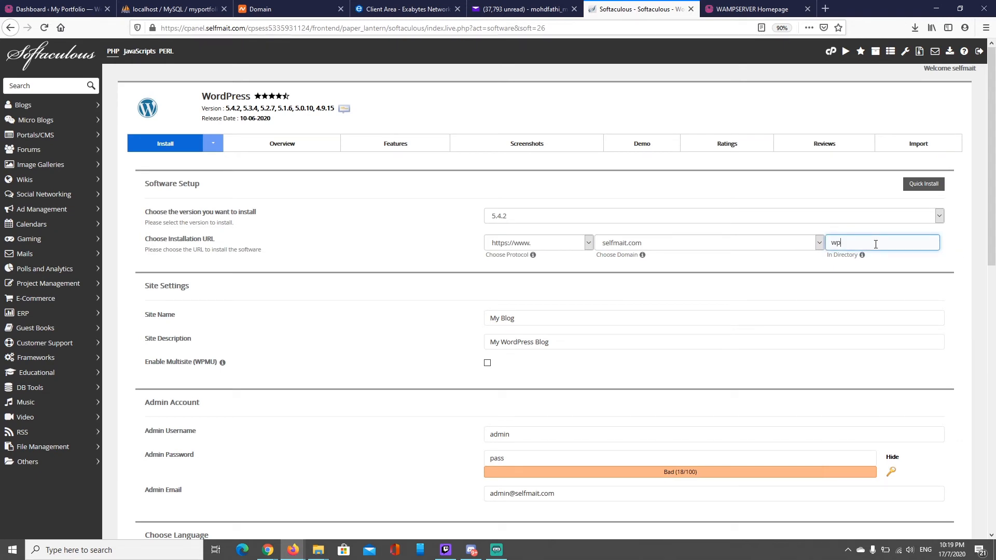
{"action": "left_click", "coordinate": [948, 264]}
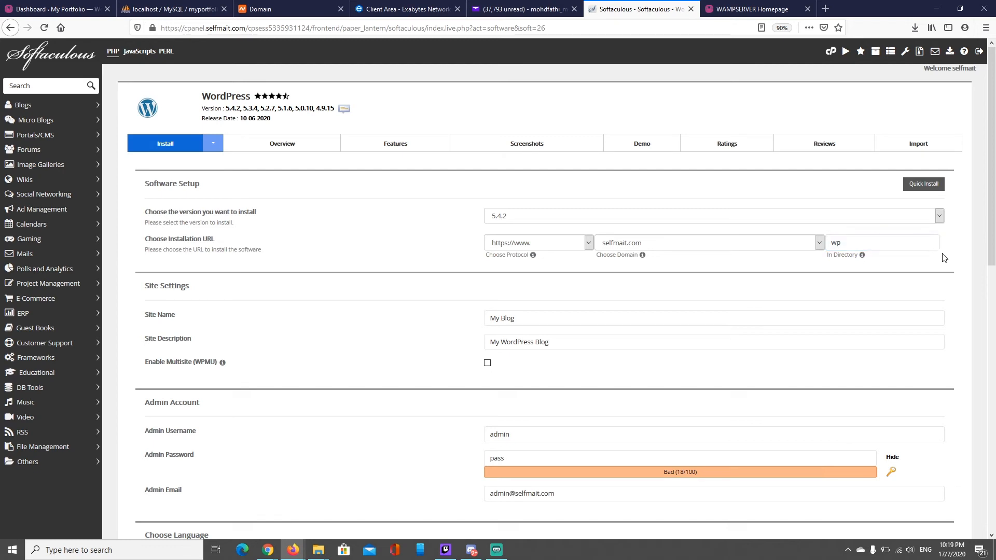
Replace the default 'My Blog' name with 'My Portfolio' and describe it as 'My First Portfolio Website'.
{"action": "left_click", "coordinate": [523, 320]}
{"action": "left_click_drag", "start_coordinate": [525, 320], "coordinate": [427, 317]}
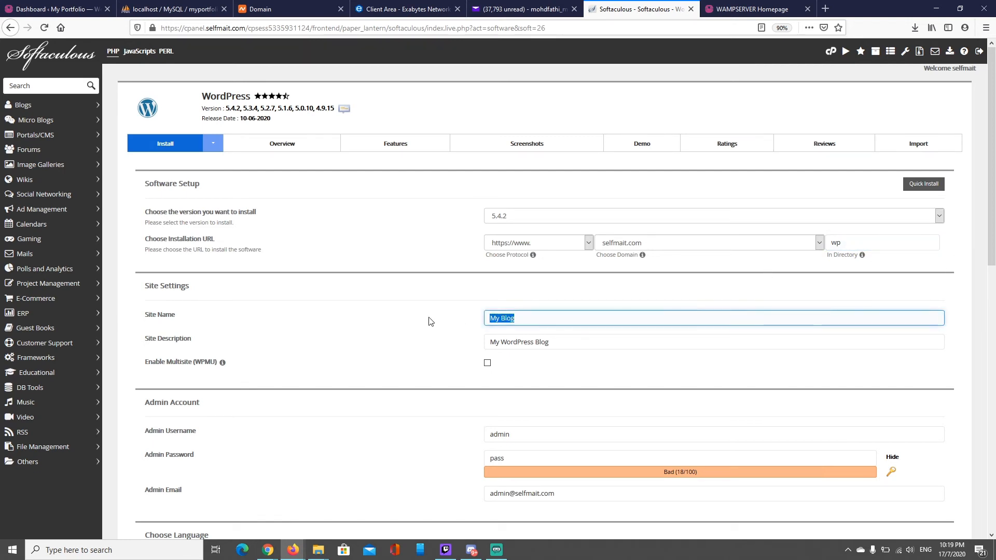
{"action": "type", "text": "My Portfoli"}
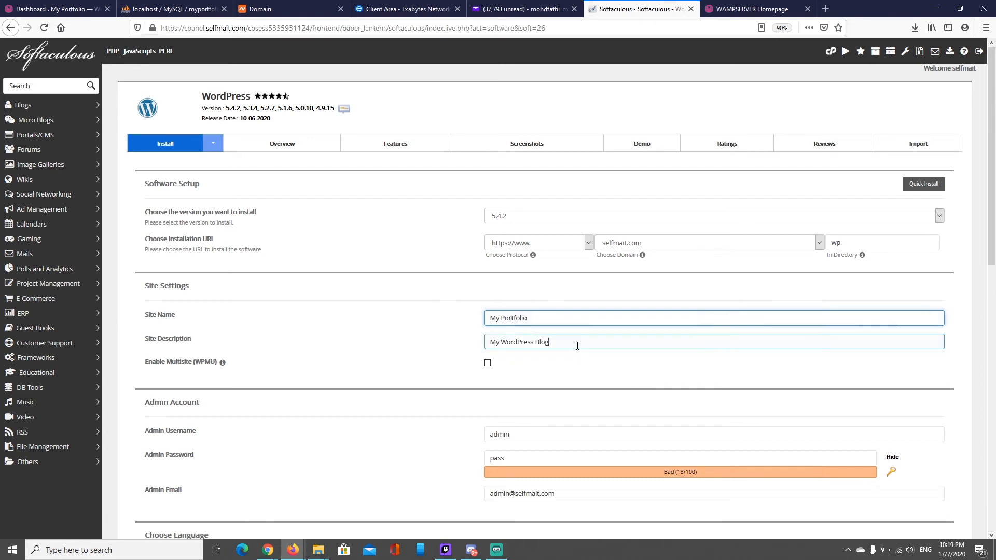
{"action": "key", "text": "Tab"}
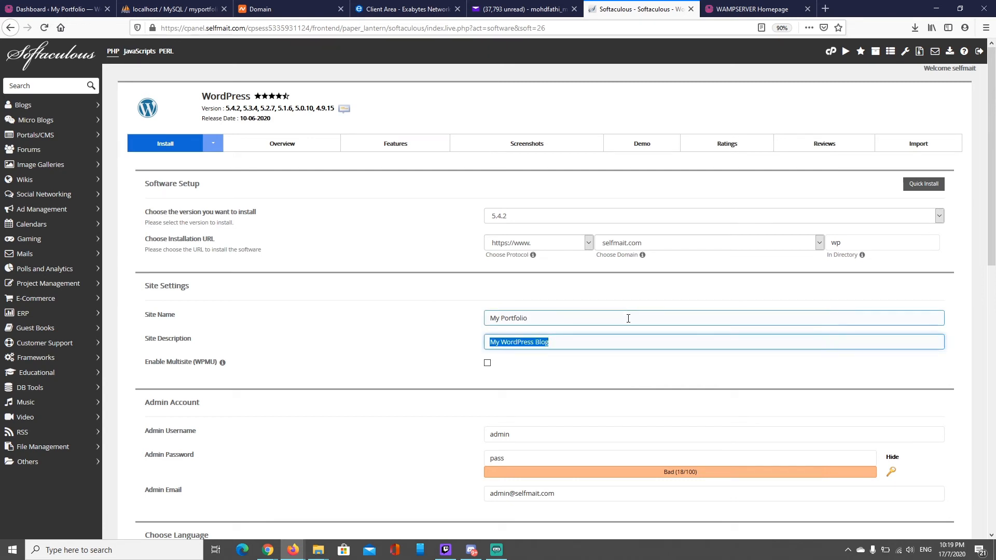
{"action": "type", "text": "My First Portfoio"}
{"action": "key", "text": "BackSpace"}
{"action": "type", "text": "io Website"}
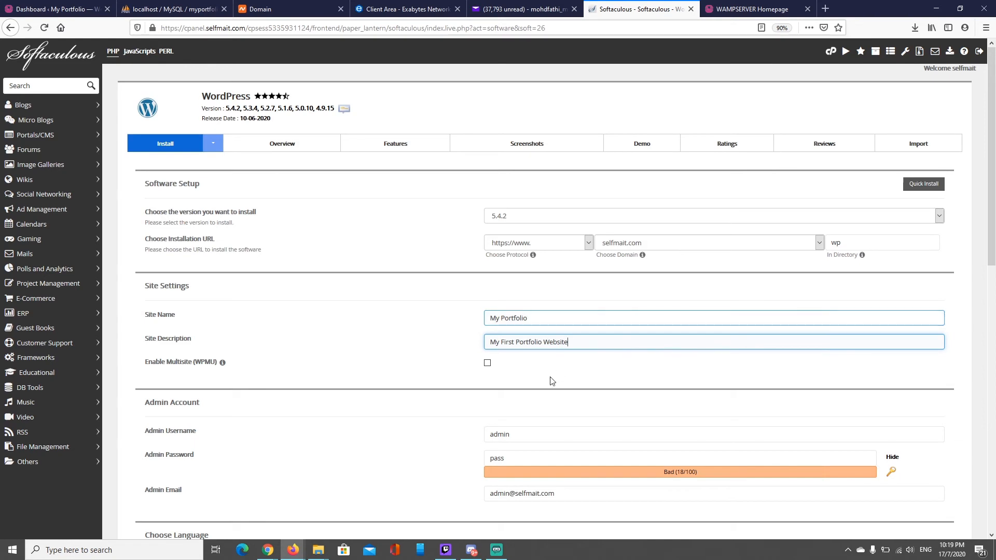
{"action": "scroll", "coordinate": [522, 371], "scroll_direction": "down", "scroll_amount": 3}
Set the admin username to root and enter a new admin password.
{"action": "left_click_drag", "start_coordinate": [516, 275], "coordinate": [421, 277]}
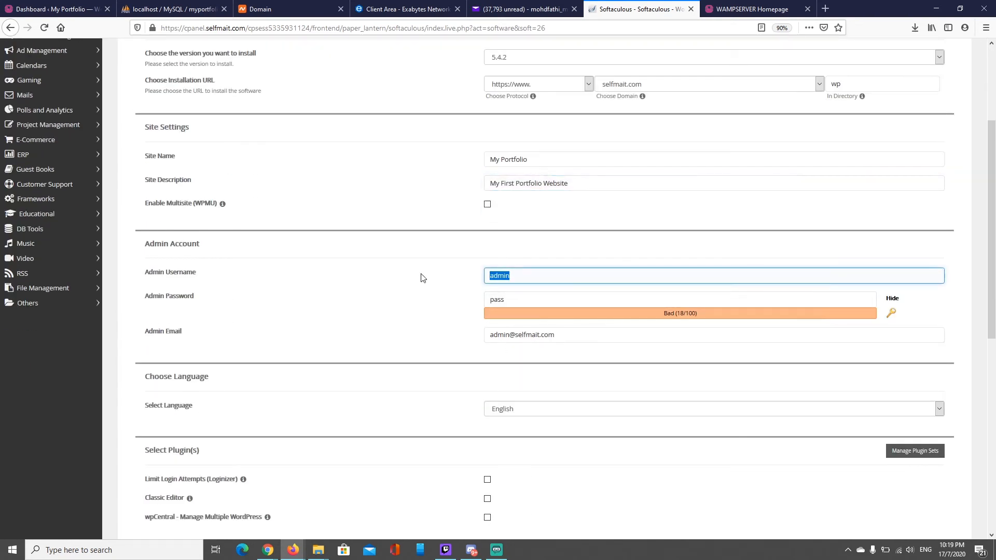
{"action": "type", "text": "root"}
{"action": "left_click_drag", "start_coordinate": [558, 297], "coordinate": [425, 298]}
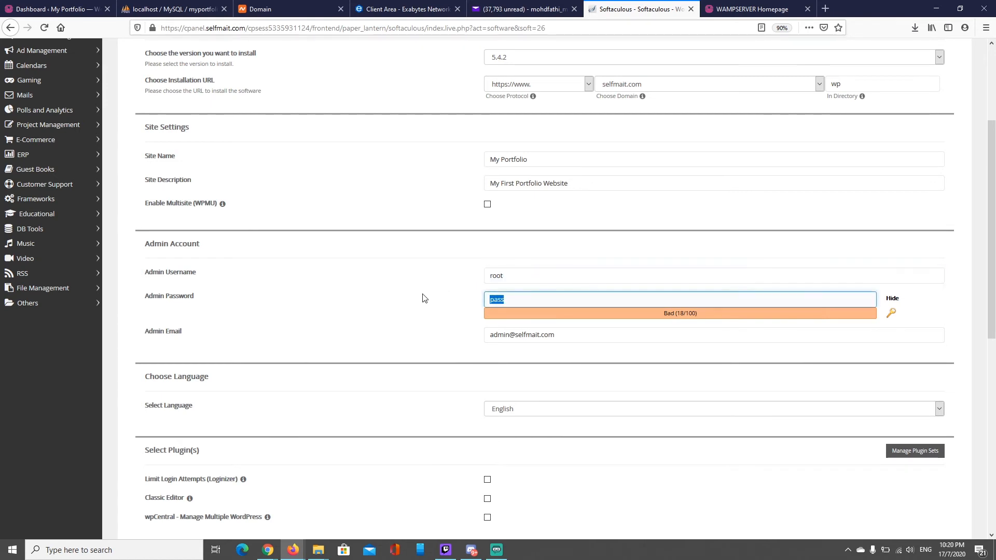
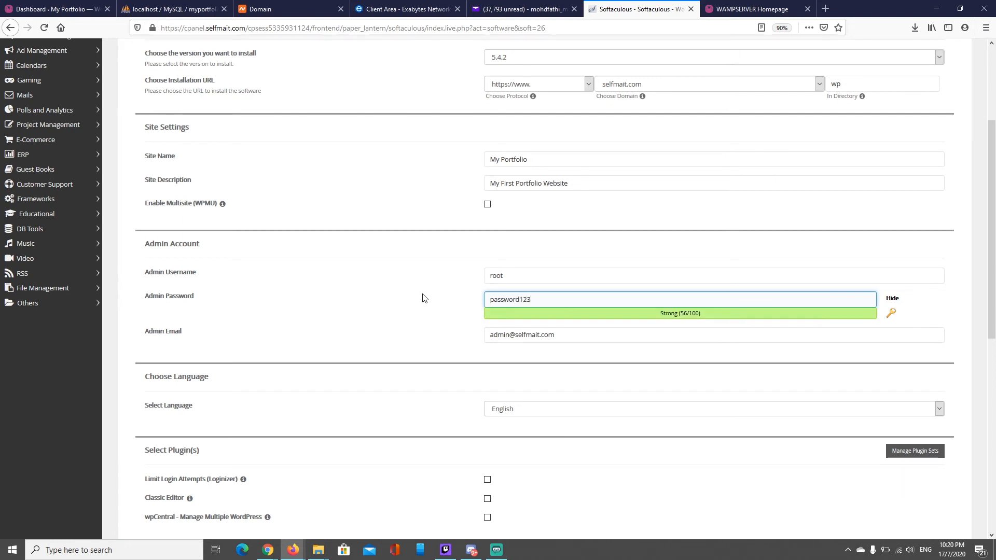
Check that the Admin Email field holds the site's own admin address.
{"action": "left_click", "coordinate": [517, 339]}
{"action": "left_click", "coordinate": [510, 335]}
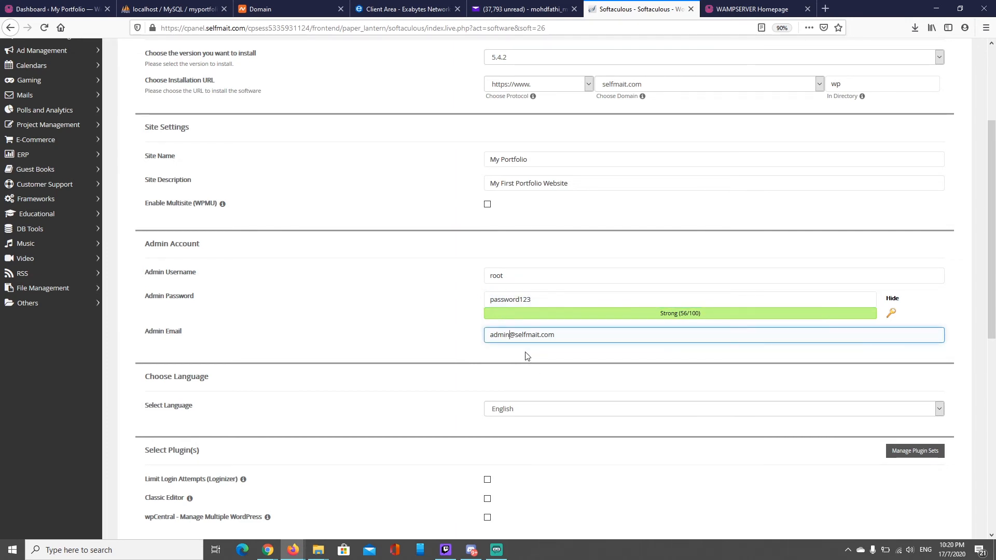
{"action": "left_click_drag", "start_coordinate": [555, 341], "coordinate": [496, 339]}
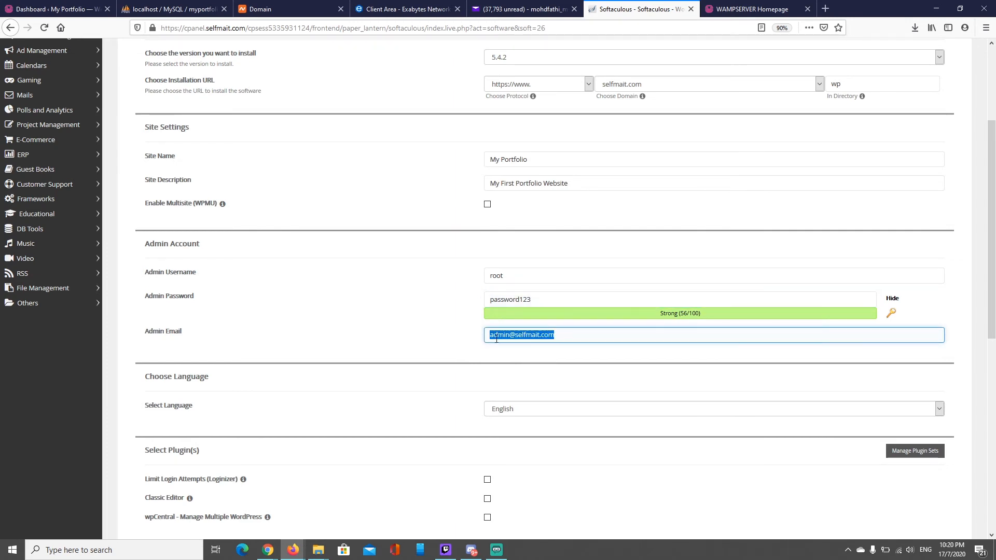
{"action": "left_click", "coordinate": [562, 336]}
{"action": "scroll", "coordinate": [529, 361], "scroll_direction": "down", "scroll_amount": 2}
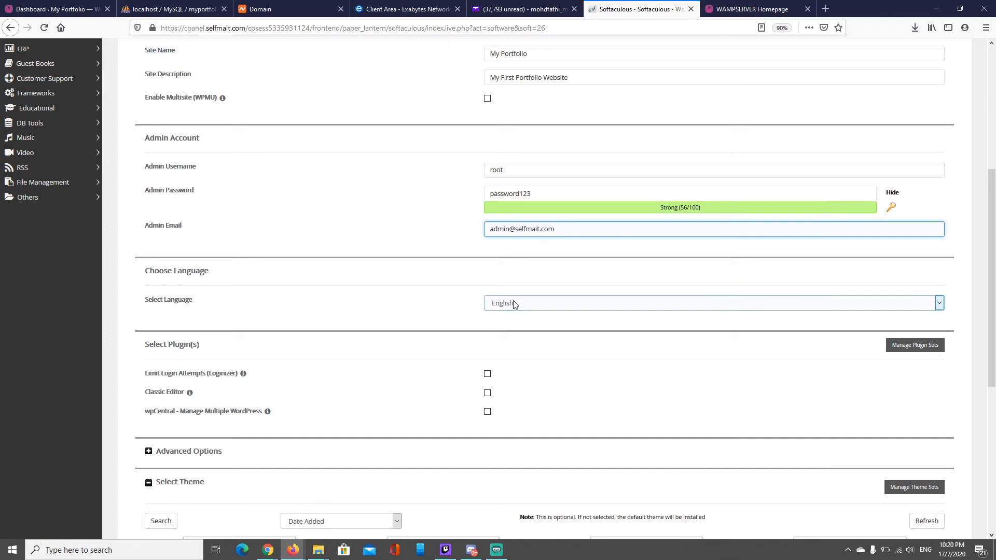
{"action": "scroll", "coordinate": [513, 327], "scroll_direction": "down", "scroll_amount": 6}
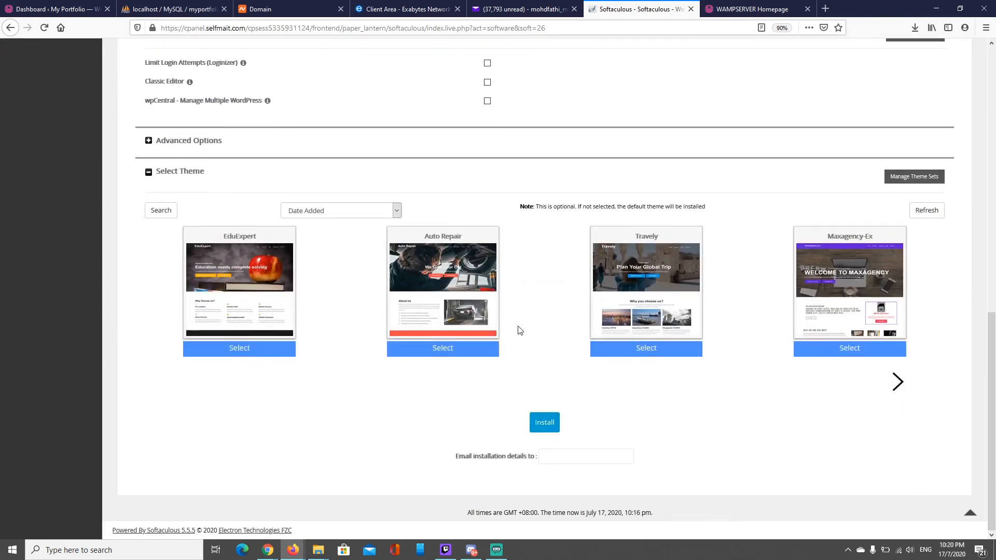
{"action": "scroll", "coordinate": [518, 329], "scroll_direction": "up", "scroll_amount": 3}
{"action": "left_click", "coordinate": [150, 301]}
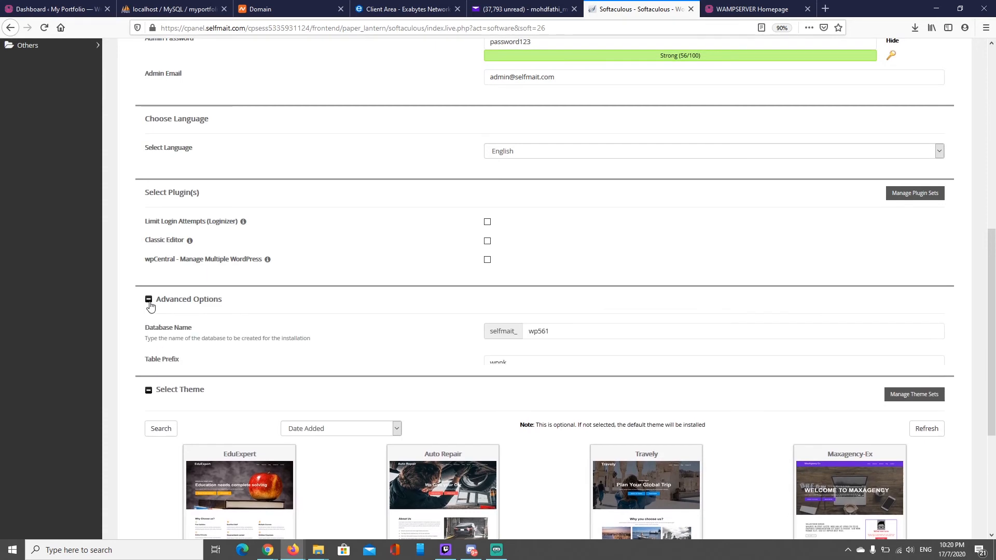
{"action": "scroll", "coordinate": [200, 306], "scroll_direction": "down", "scroll_amount": 1}
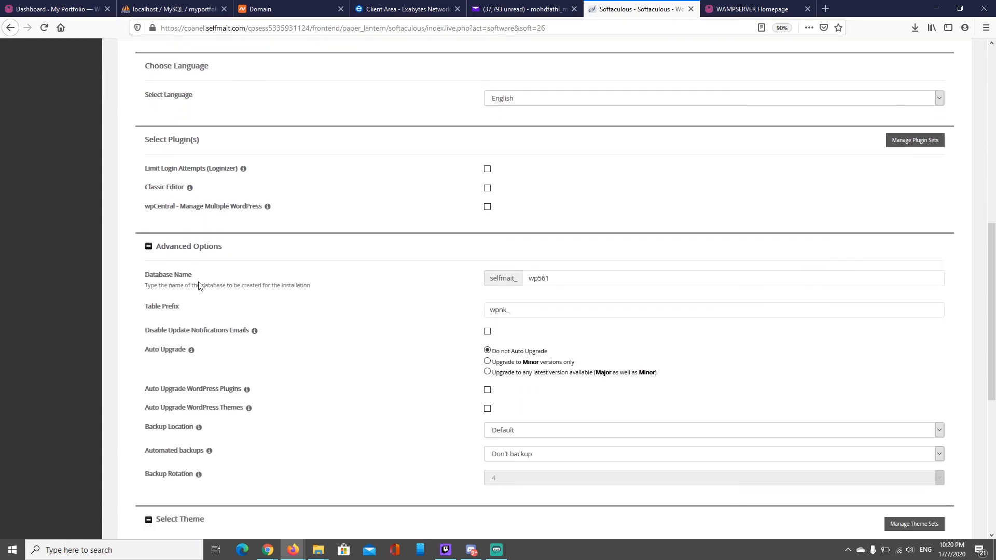
{"action": "left_click", "coordinate": [149, 249]}
{"action": "scroll", "coordinate": [429, 243], "scroll_direction": "down", "scroll_amount": 2}
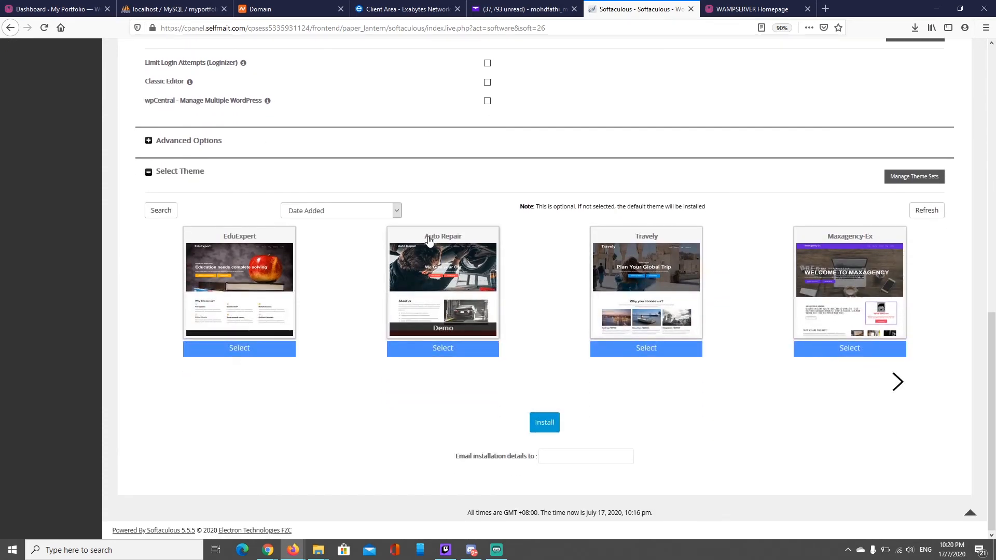
{"action": "scroll", "coordinate": [429, 239], "scroll_direction": "up", "scroll_amount": 1}
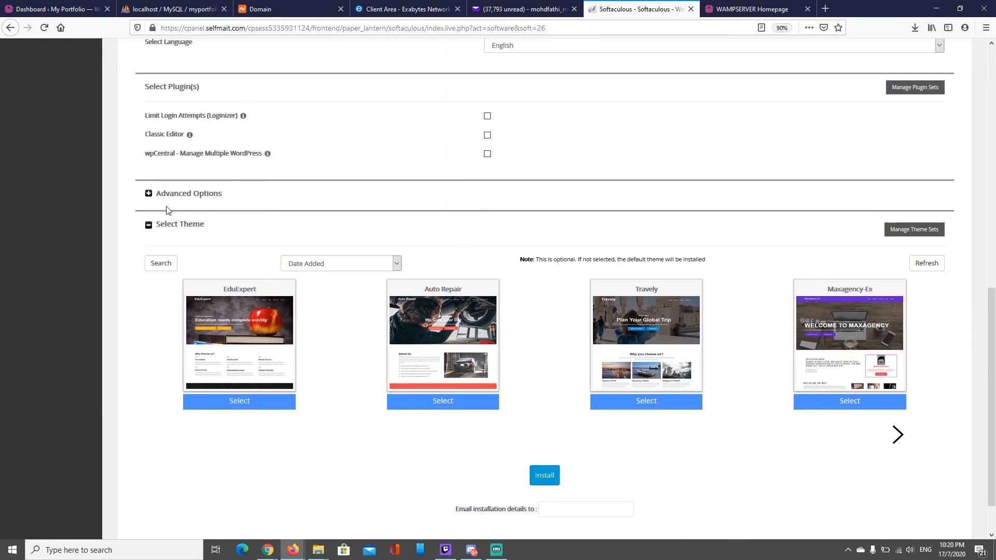
{"action": "scroll", "coordinate": [369, 211], "scroll_direction": "up", "scroll_amount": 9}
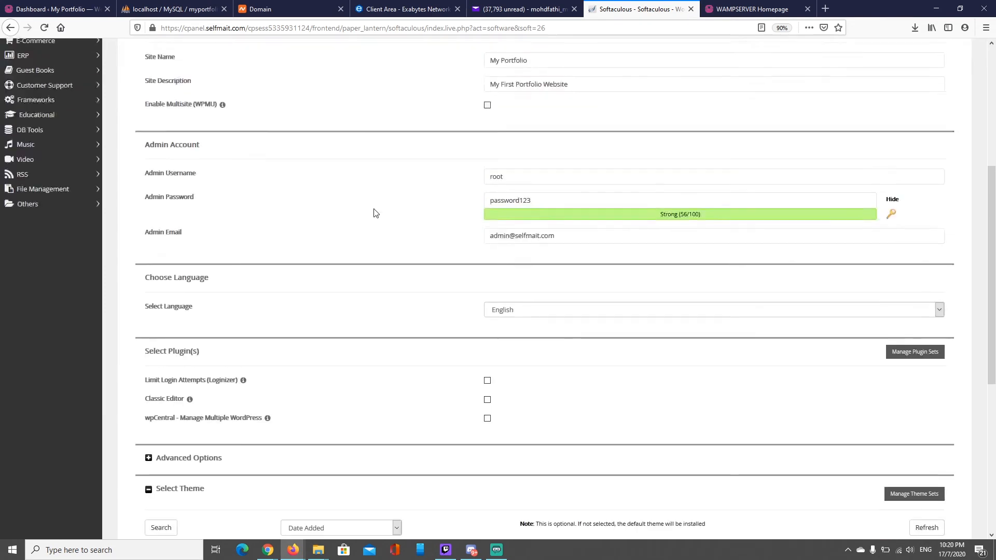
{"action": "scroll", "coordinate": [699, 309], "scroll_direction": "down", "scroll_amount": 2}
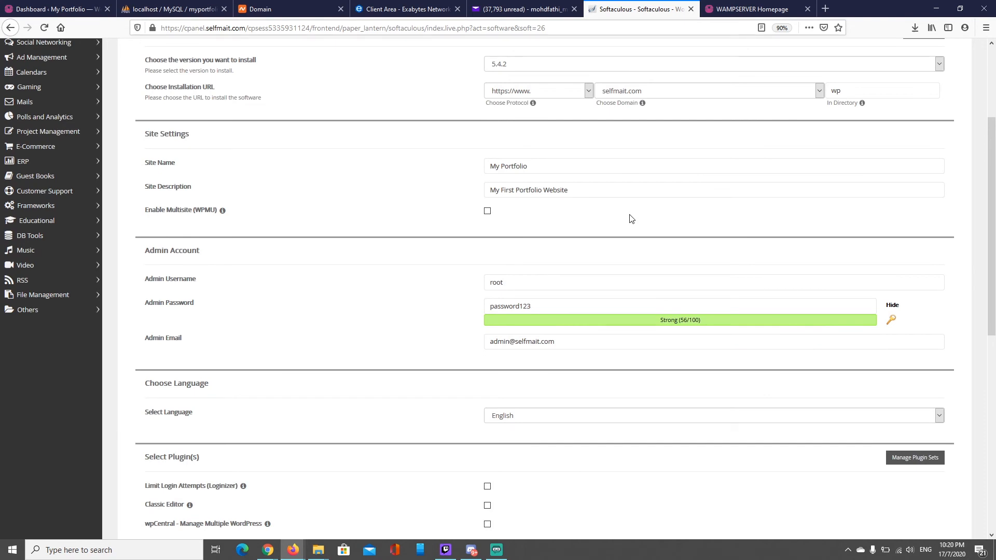
{"action": "scroll", "coordinate": [631, 218], "scroll_direction": "down", "scroll_amount": 5}
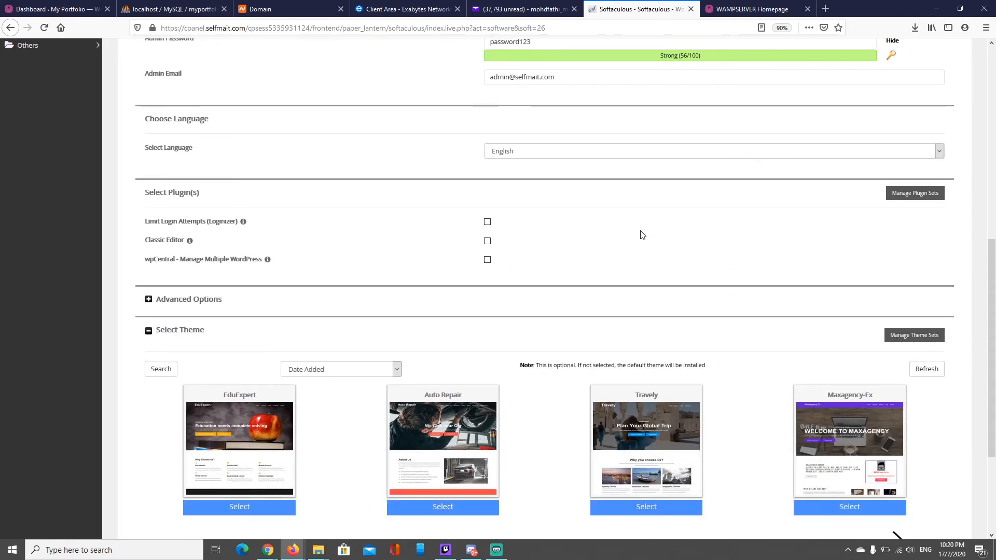
{"action": "scroll", "coordinate": [649, 306], "scroll_direction": "up", "scroll_amount": 2}
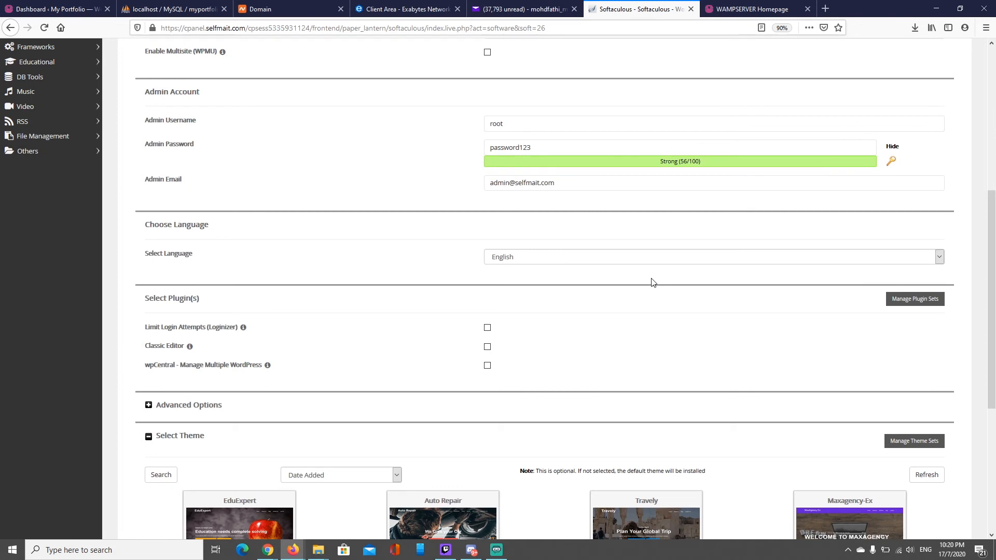
{"action": "left_click_drag", "start_coordinate": [540, 148], "coordinate": [482, 147]}
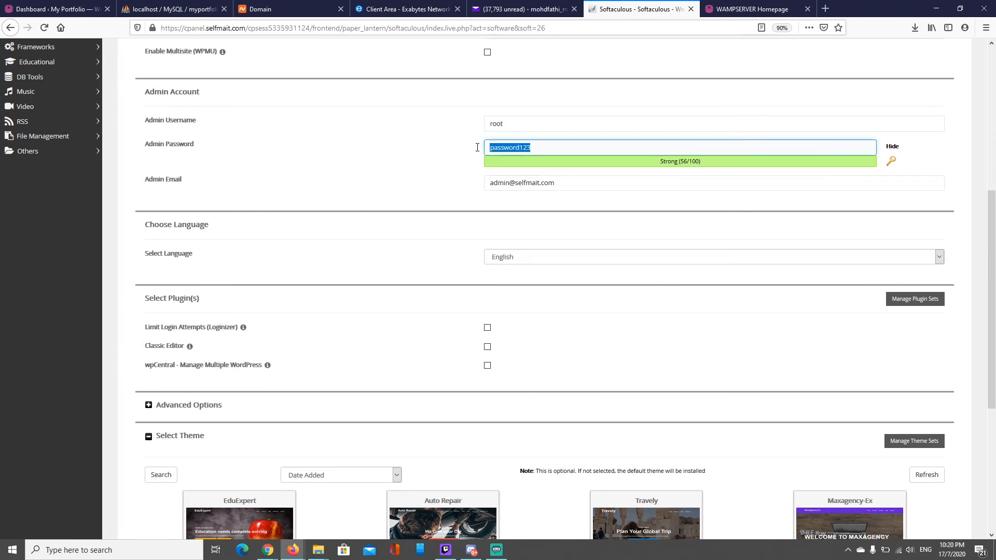
{"action": "left_click", "coordinate": [681, 154]}
{"action": "scroll", "coordinate": [603, 181], "scroll_direction": "down", "scroll_amount": 3}
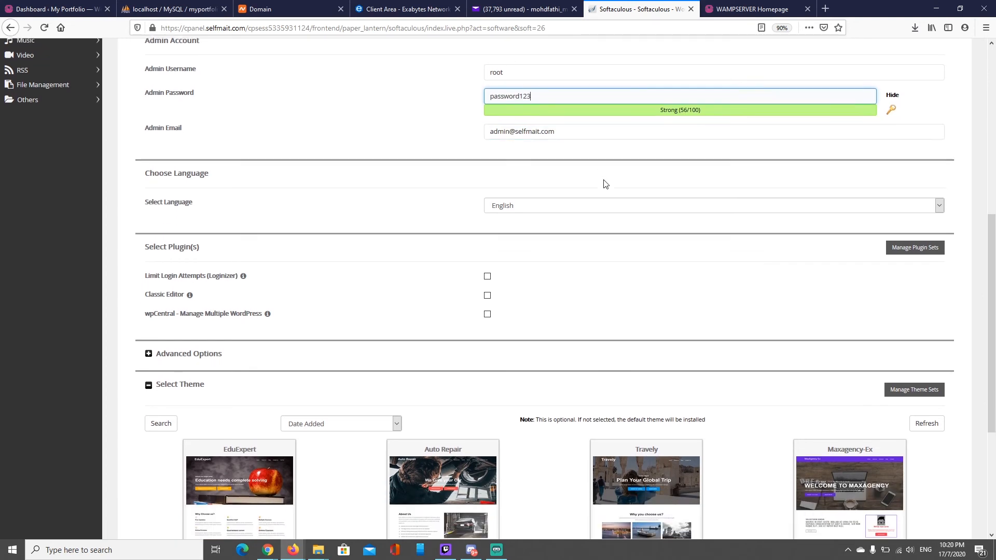
{"action": "scroll", "coordinate": [603, 184], "scroll_direction": "down", "scroll_amount": 2}
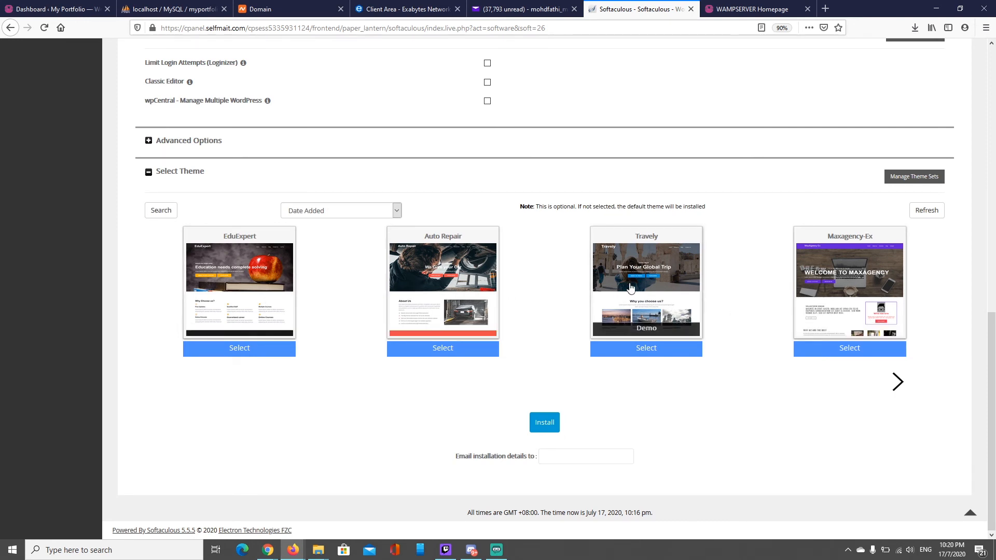
{"action": "left_click", "coordinate": [897, 384]}
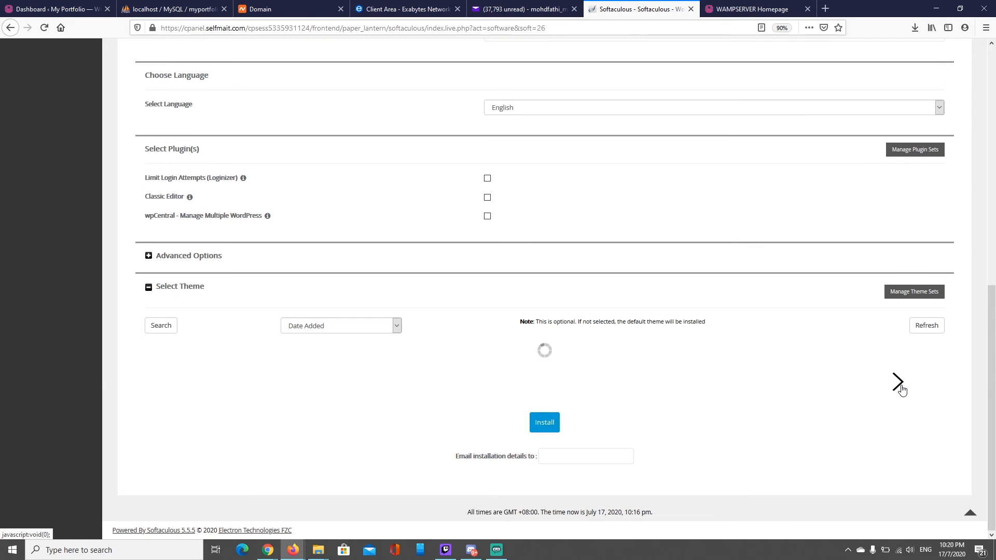
{"action": "scroll", "coordinate": [534, 356], "scroll_direction": "down", "scroll_amount": 2}
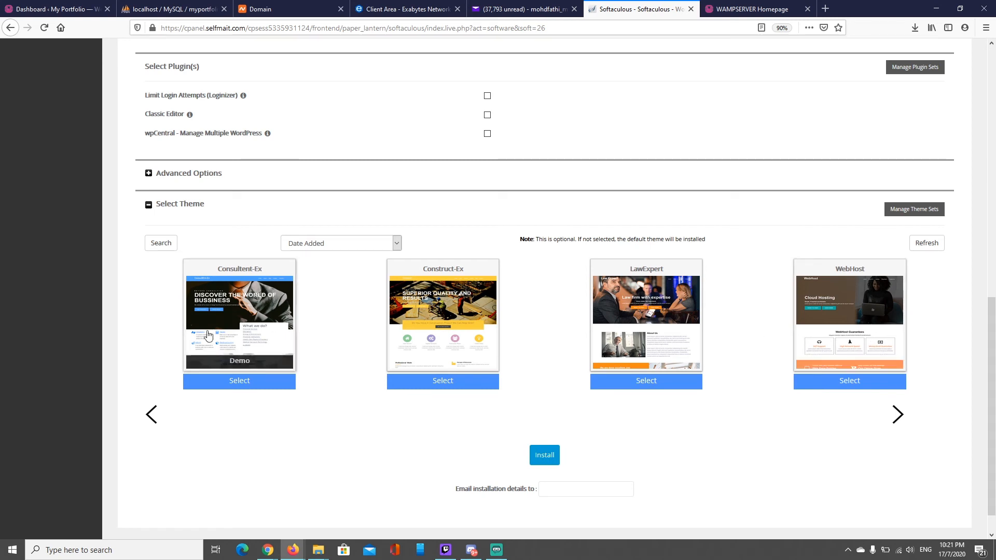
{"action": "left_click", "coordinate": [151, 414]}
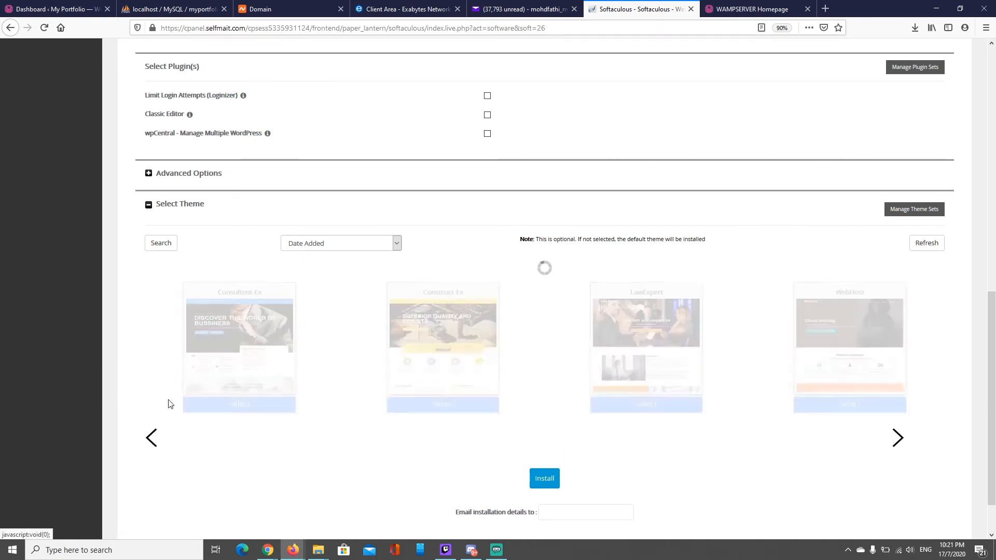
{"action": "scroll", "coordinate": [669, 356], "scroll_direction": "down", "scroll_amount": 2}
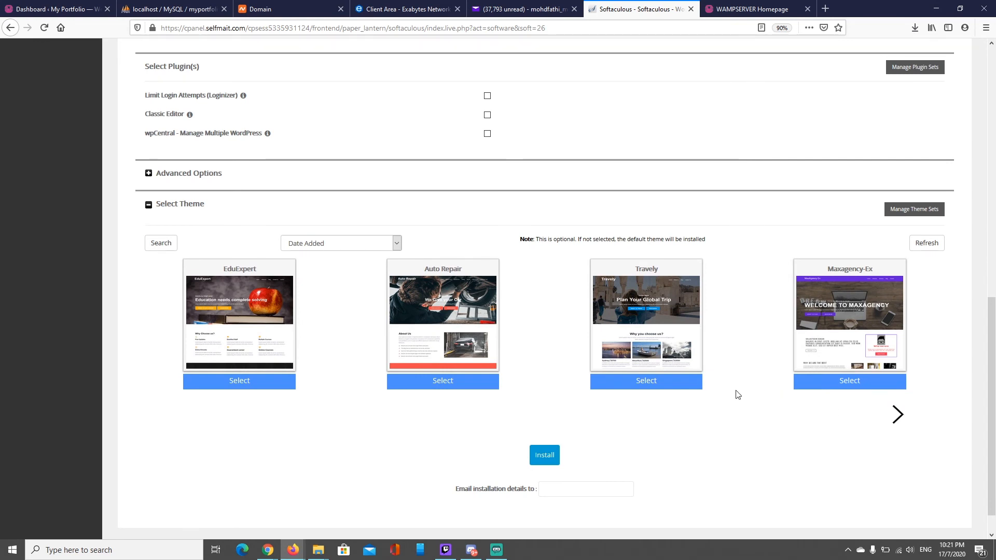
{"action": "mouse_move", "coordinate": [623, 363]}
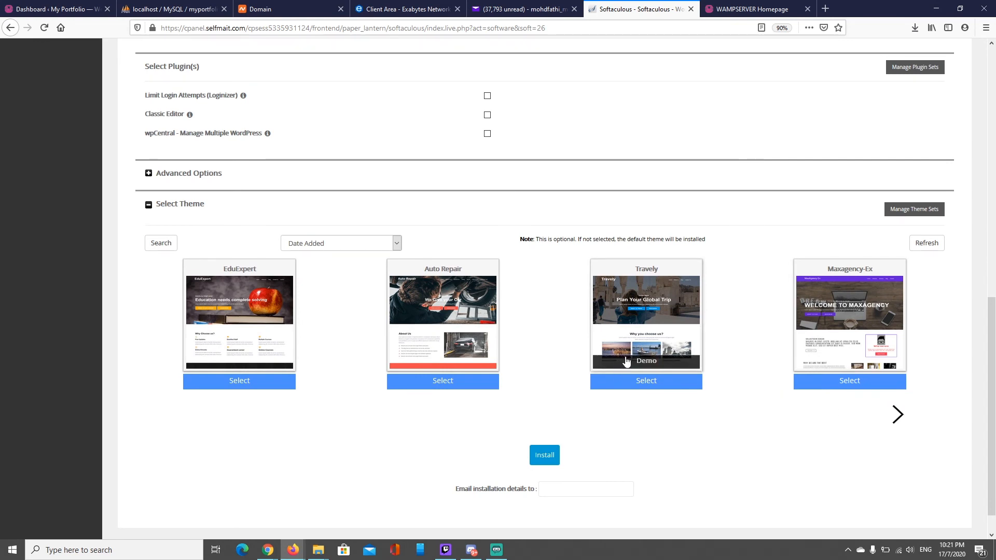
{"action": "scroll", "coordinate": [536, 360], "scroll_direction": "down", "scroll_amount": 1}
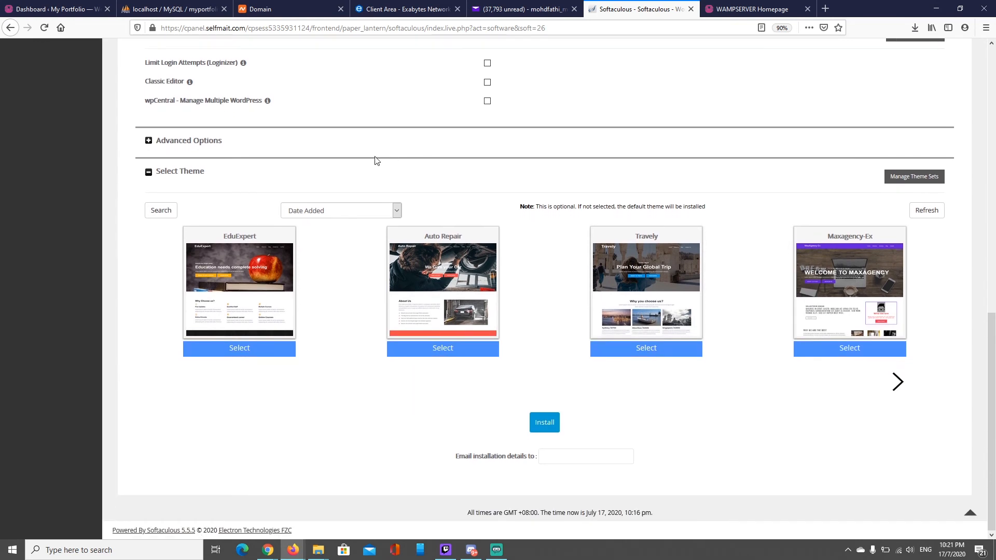
Review the local My Portfolio site, then enter the owner's e-mail to receive installation details.
{"action": "left_click", "coordinate": [73, 7]}
{"action": "left_click", "coordinate": [42, 62]}
{"action": "scroll", "coordinate": [562, 156], "scroll_direction": "down", "scroll_amount": 2}
{"action": "scroll", "coordinate": [562, 160], "scroll_direction": "down", "scroll_amount": 4}
{"action": "scroll", "coordinate": [563, 159], "scroll_direction": "up", "scroll_amount": 6}
{"action": "left_click", "coordinate": [739, 9]}
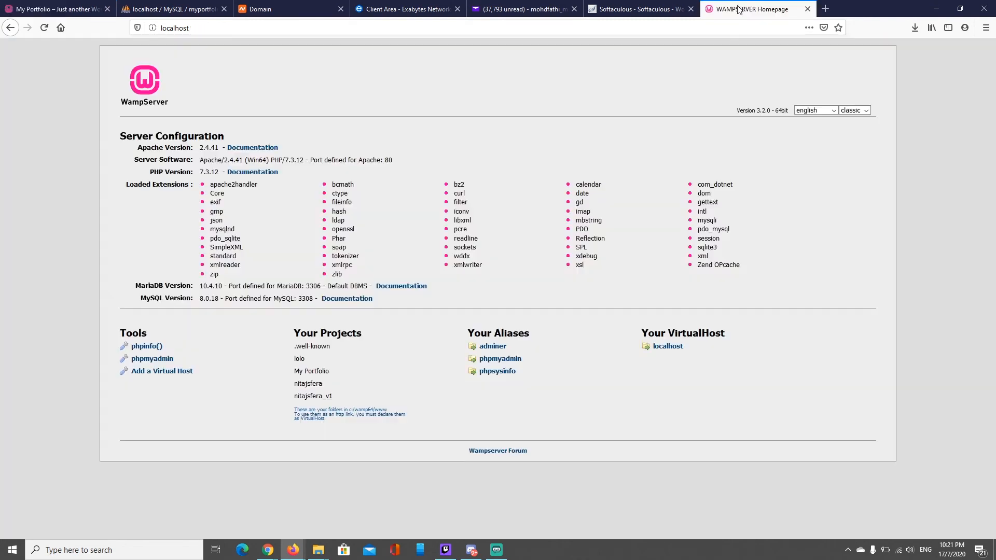
{"action": "left_click", "coordinate": [649, 11]}
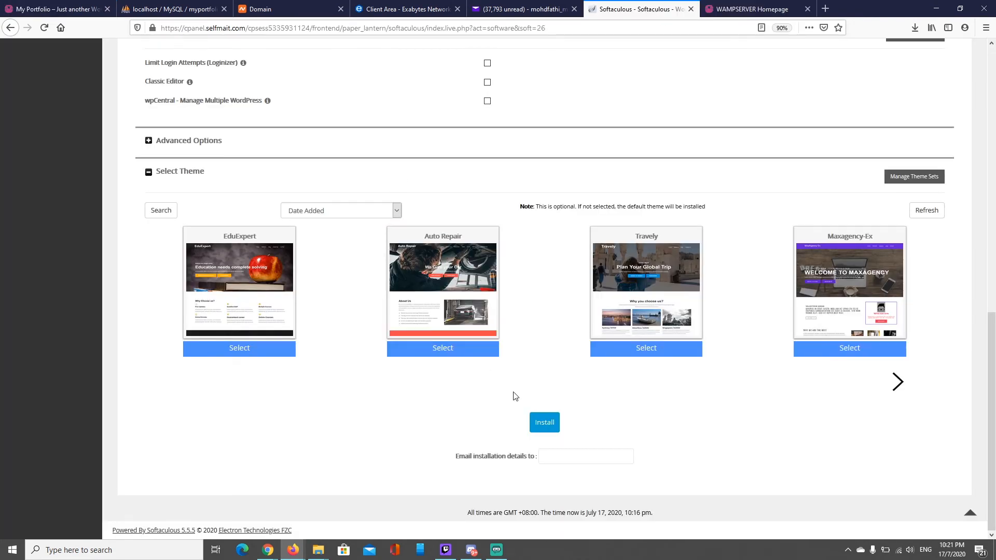
{"action": "left_click", "coordinate": [560, 455]}
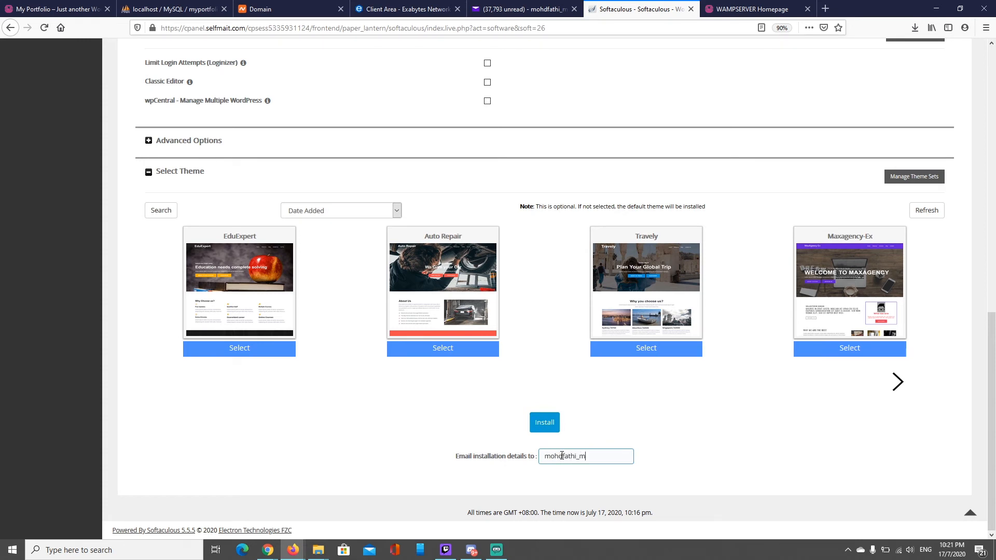
{"action": "left_click", "coordinate": [544, 422]}
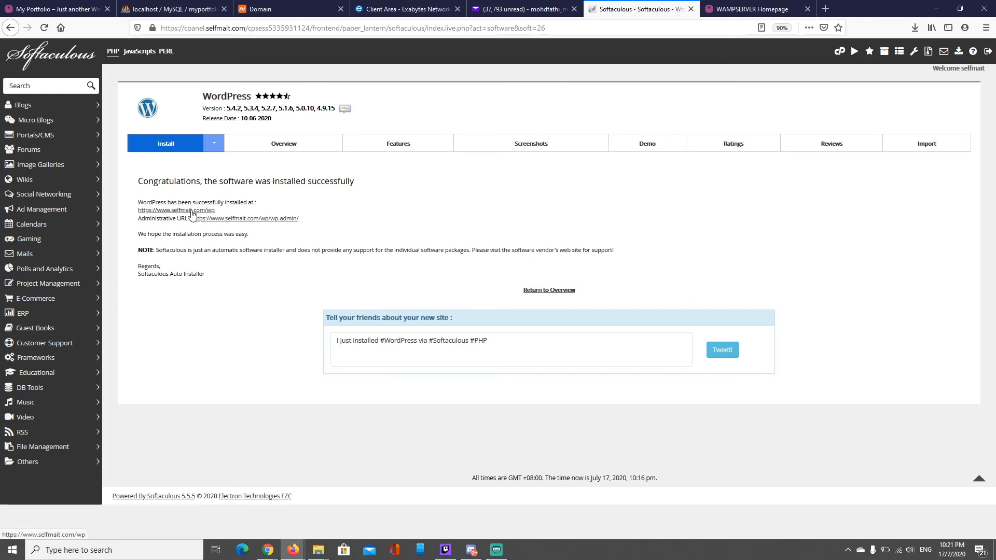
{"action": "left_click_drag", "start_coordinate": [215, 210], "coordinate": [137, 213]}
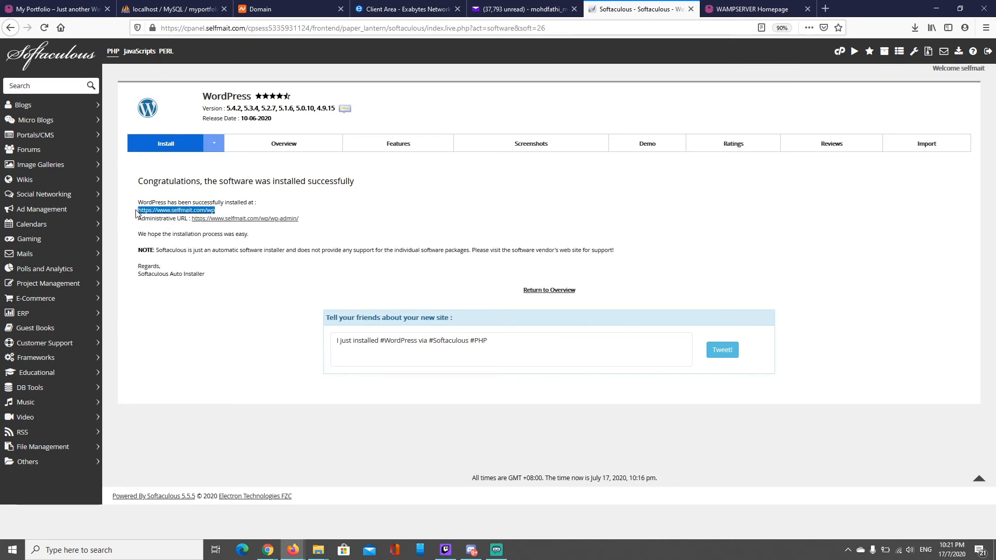
{"action": "left_click", "coordinate": [246, 212]}
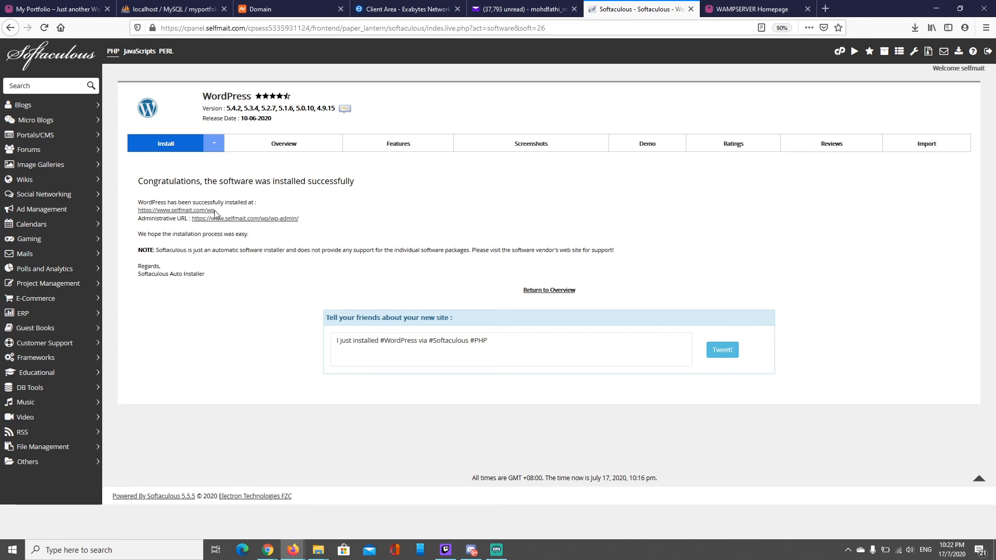
{"action": "left_click_drag", "start_coordinate": [215, 212], "coordinate": [209, 217]}
{"action": "left_click", "coordinate": [222, 212]}
{"action": "left_click", "coordinate": [33, 107]}
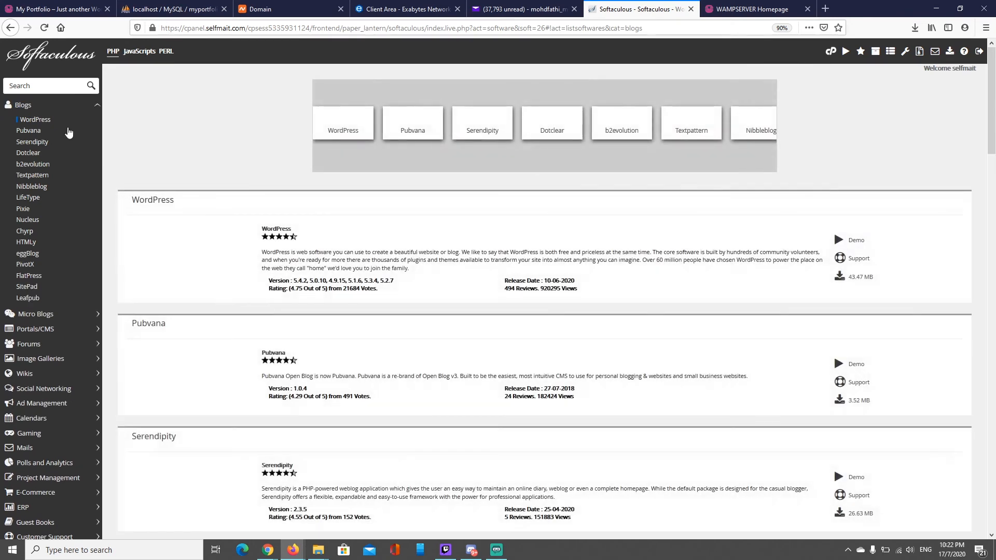
{"action": "left_click", "coordinate": [47, 124]}
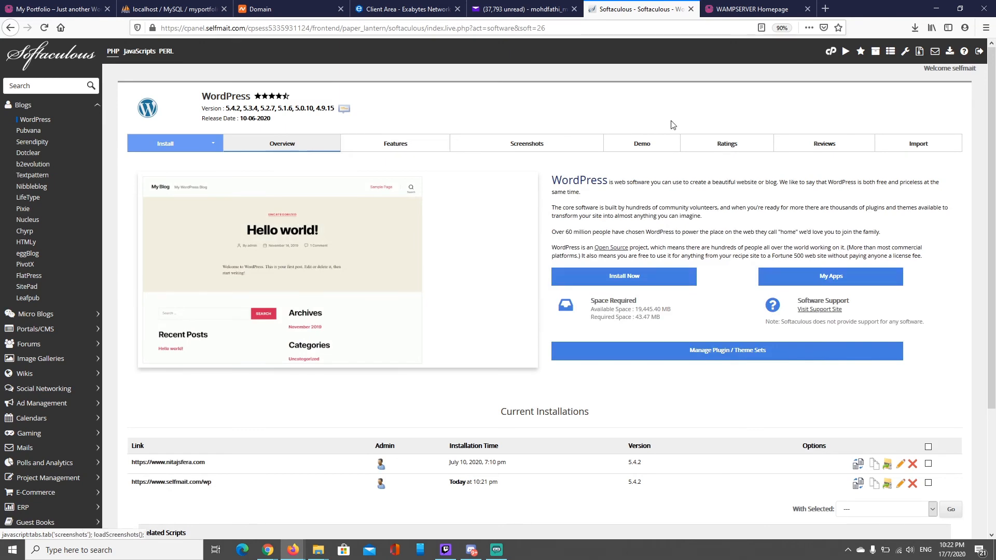
{"action": "scroll", "coordinate": [656, 389], "scroll_direction": "down", "scroll_amount": 3}
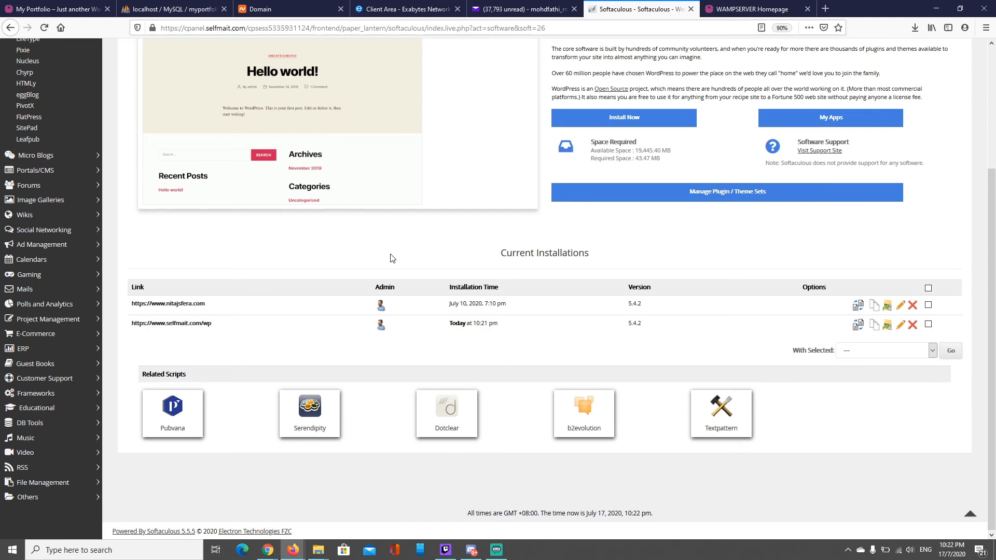
{"action": "scroll", "coordinate": [393, 258], "scroll_direction": "up", "scroll_amount": 3}
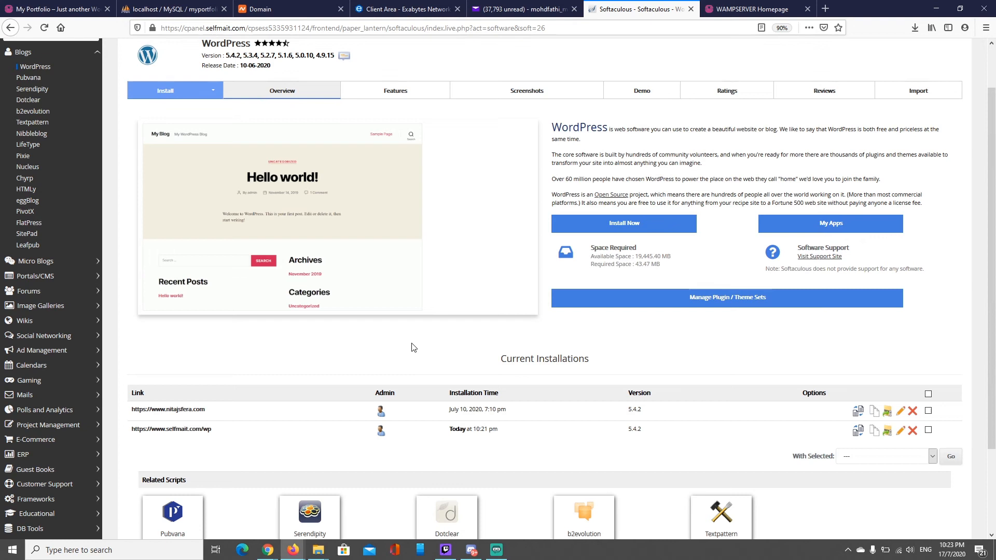
{"action": "scroll", "coordinate": [413, 349], "scroll_direction": "down", "scroll_amount": 1}
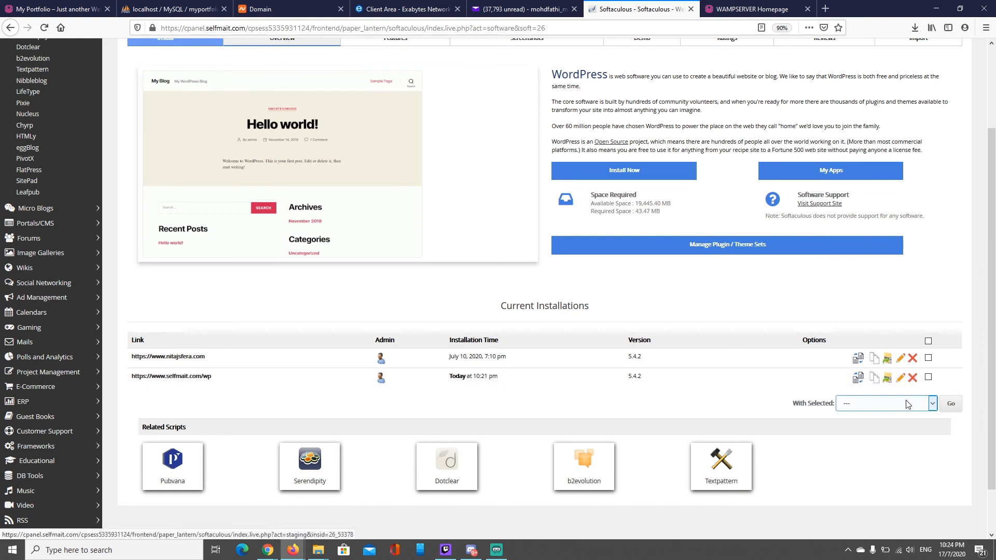
{"action": "left_click", "coordinate": [913, 379]}
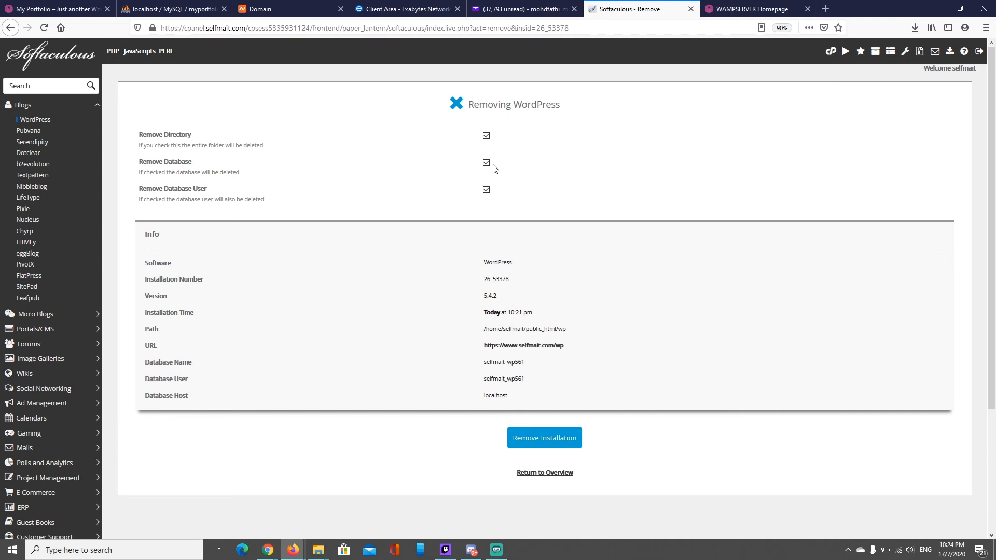
{"action": "left_click", "coordinate": [548, 440]}
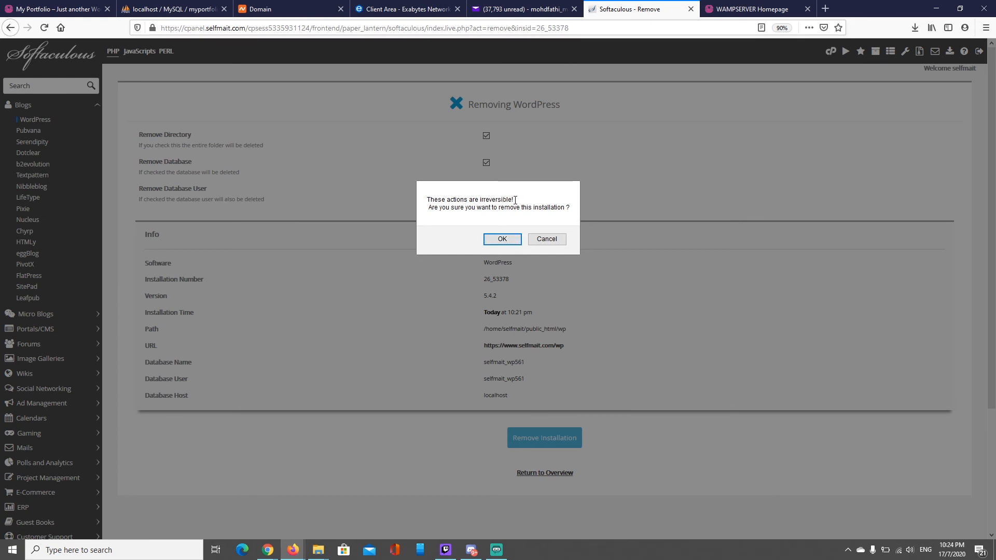
{"action": "left_click", "coordinate": [502, 239]}
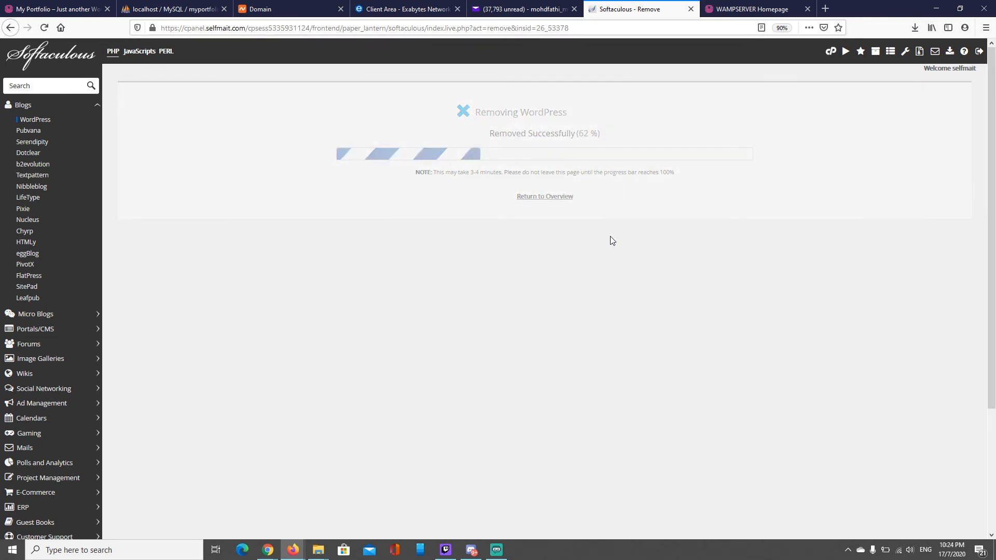
{"action": "left_click", "coordinate": [554, 147]}
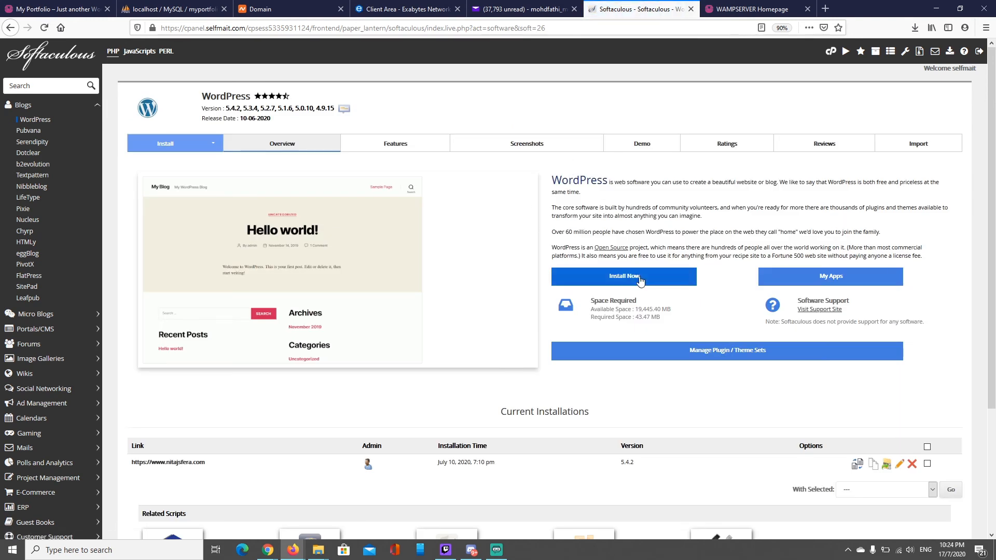
{"action": "left_click", "coordinate": [642, 282]}
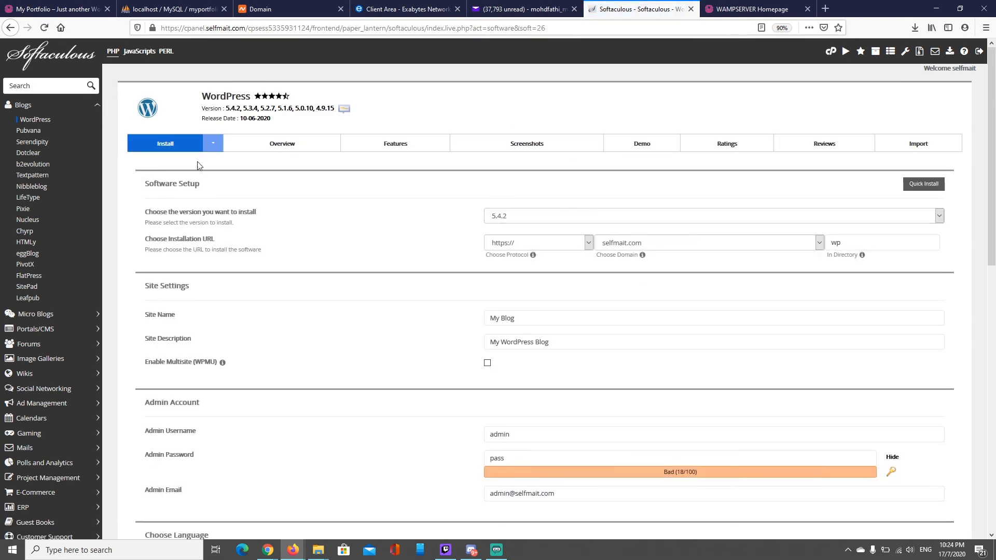
{"action": "left_click", "coordinate": [40, 122]}
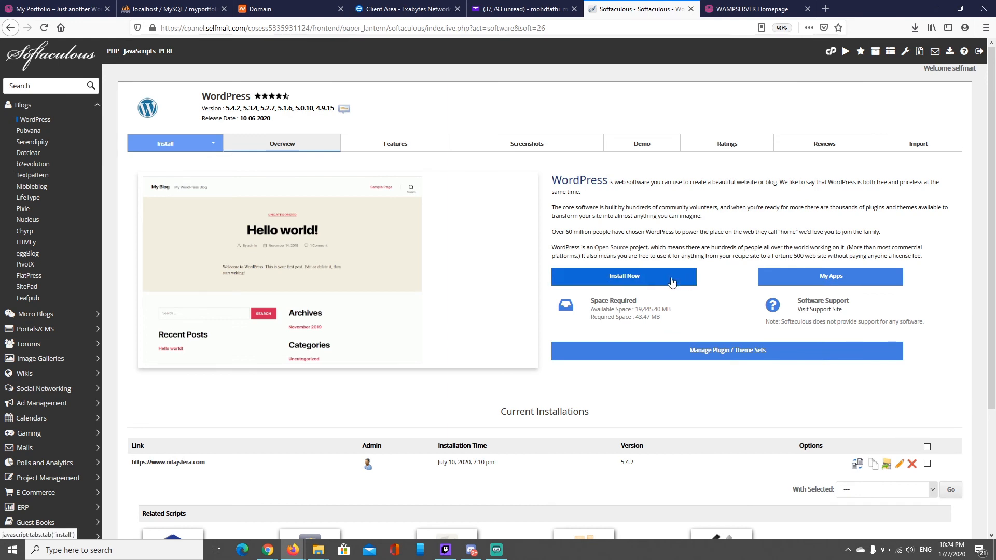
{"action": "left_click", "coordinate": [625, 279]}
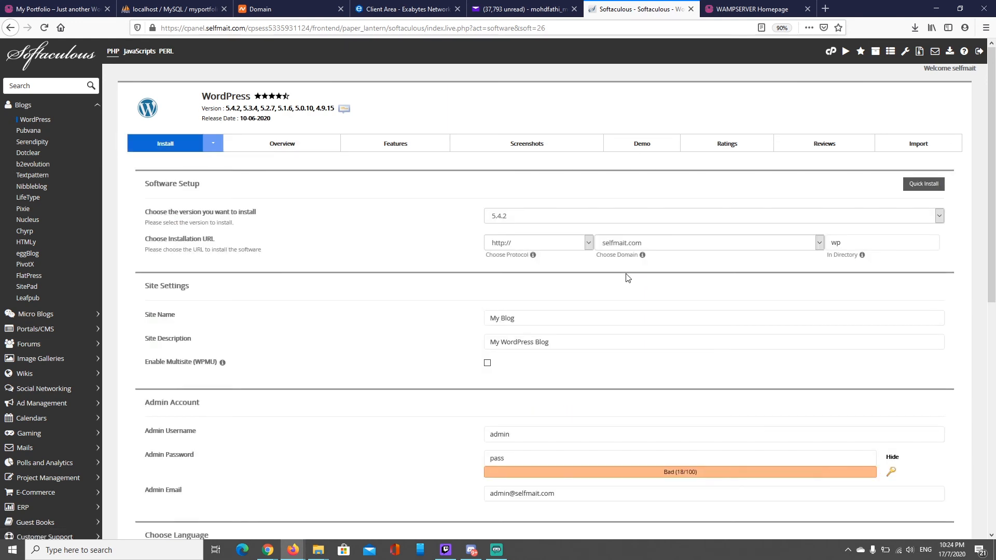
{"action": "left_click", "coordinate": [550, 243]}
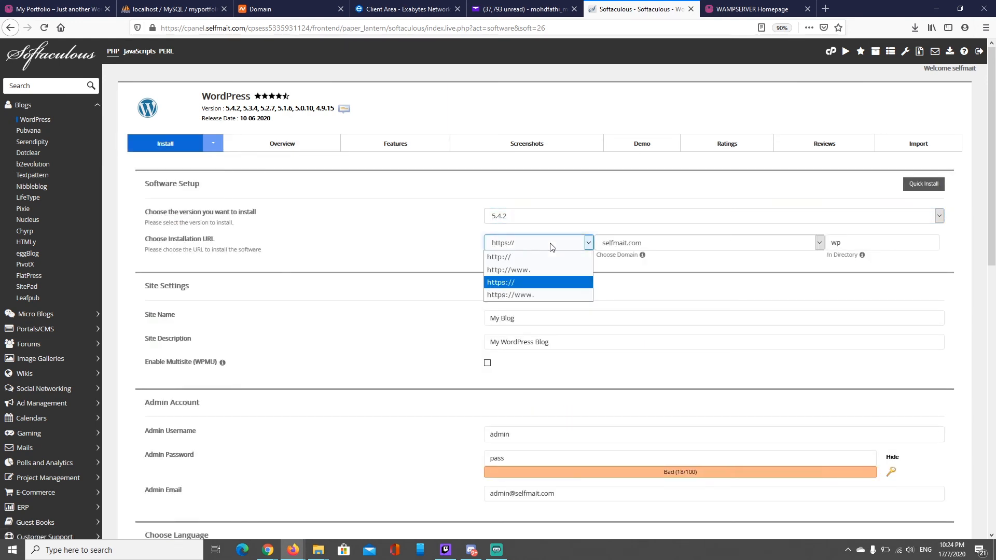
{"action": "left_click", "coordinate": [536, 290]}
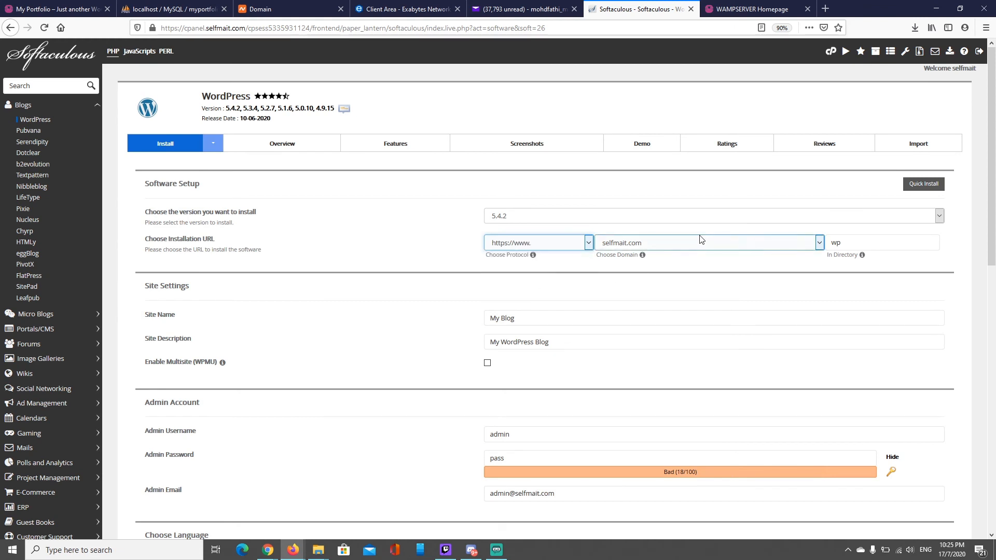
{"action": "double_click", "coordinate": [834, 242]}
{"action": "left_click_drag", "start_coordinate": [833, 241], "coordinate": [828, 241]}
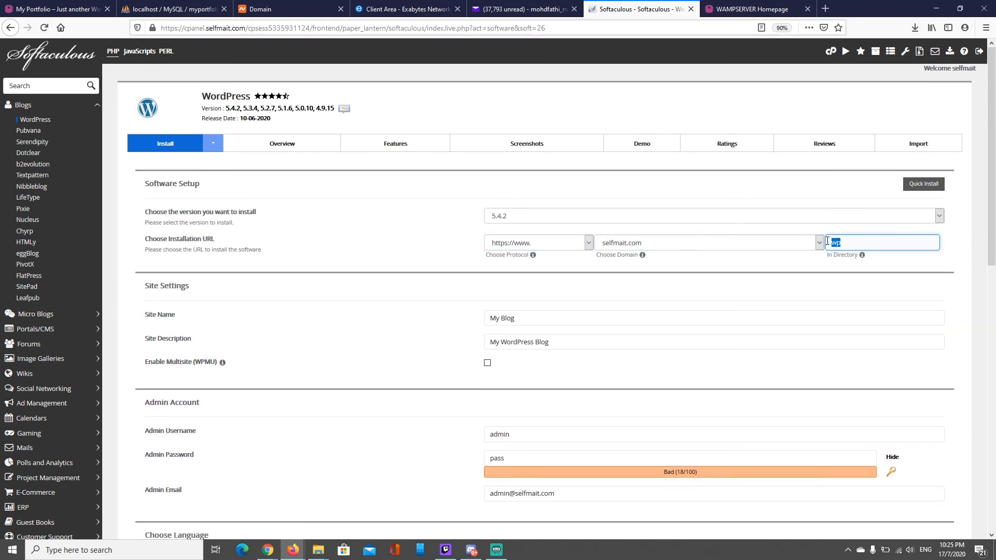
{"action": "key", "text": "BackSpace"}
Name the site 'My Portfolio' with the description 'My First Portfolio Website'.
{"action": "left_click", "coordinate": [511, 319]}
{"action": "key", "text": "ctrl+a"}
{"action": "type", "text": "My"}
{"action": "key", "text": "Down"}
{"action": "key", "text": "Tab"}
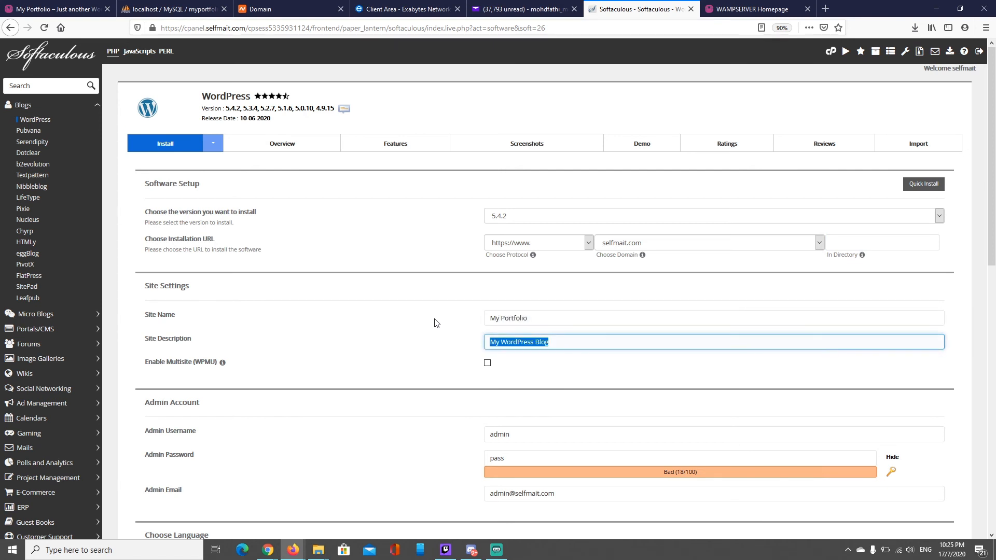
{"action": "type", "text": "My"}
{"action": "key", "text": "Down"}
{"action": "key", "text": "Return"}
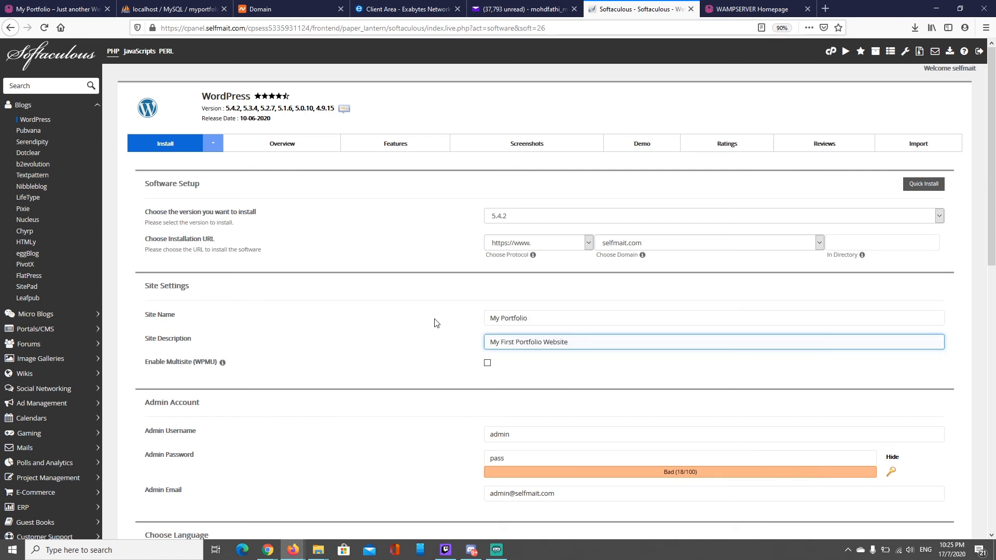
Set the admin username to root and enter an admin password.
{"action": "scroll", "coordinate": [401, 320], "scroll_direction": "down", "scroll_amount": 3}
{"action": "left_click", "coordinate": [516, 275]}
{"action": "key", "text": "ctrl+a"}
{"action": "type", "text": "rpo"}
{"action": "key", "text": "BackSpace"}
{"action": "key", "text": "BackSpace"}
{"action": "type", "text": "roo"}
{"action": "key", "text": "BackSpace"}
{"action": "key", "text": "BackSpace"}
{"action": "key", "text": "BackSpace"}
{"action": "type", "text": "root"}
{"action": "key", "text": "Escape"}
{"action": "key", "text": "Tab"}
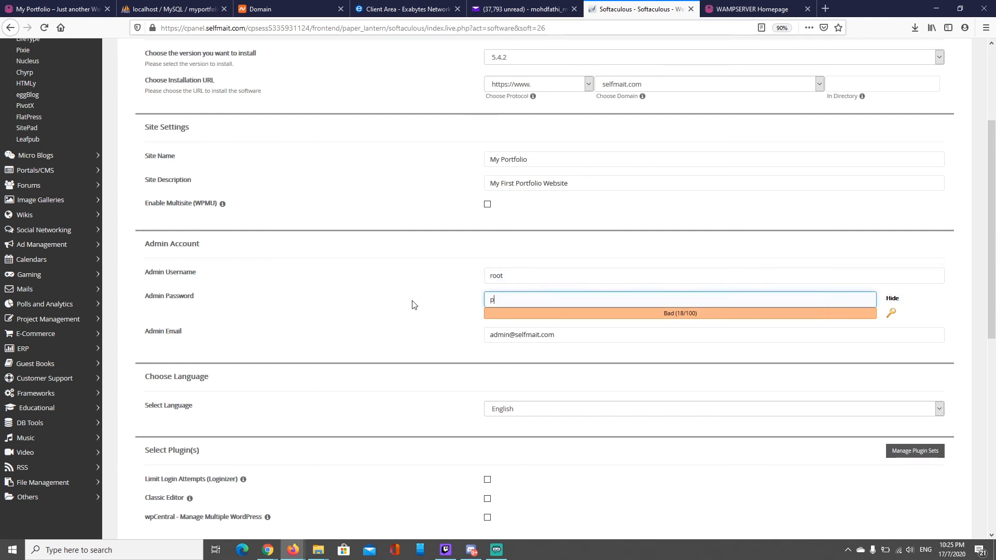
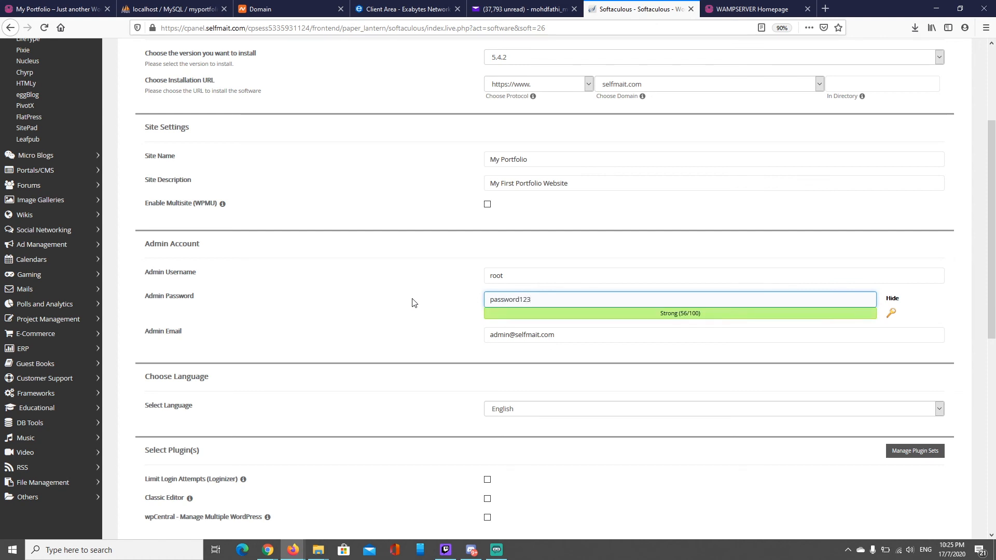
Fill in the installation notification e-mail from the browser's suggested address.
{"action": "scroll", "coordinate": [437, 332], "scroll_direction": "down", "scroll_amount": 8}
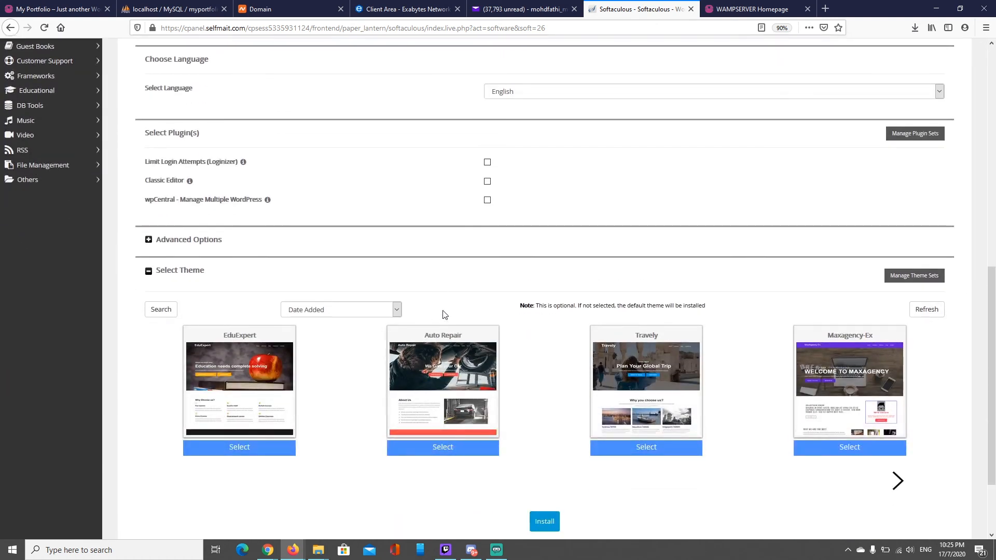
{"action": "left_click", "coordinate": [565, 457]}
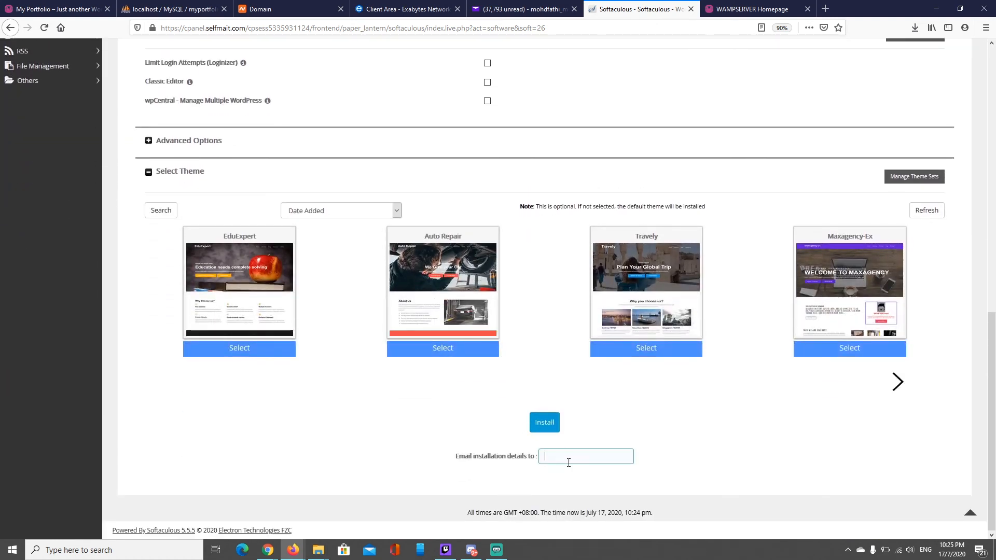
{"action": "type", "text": "mo"}
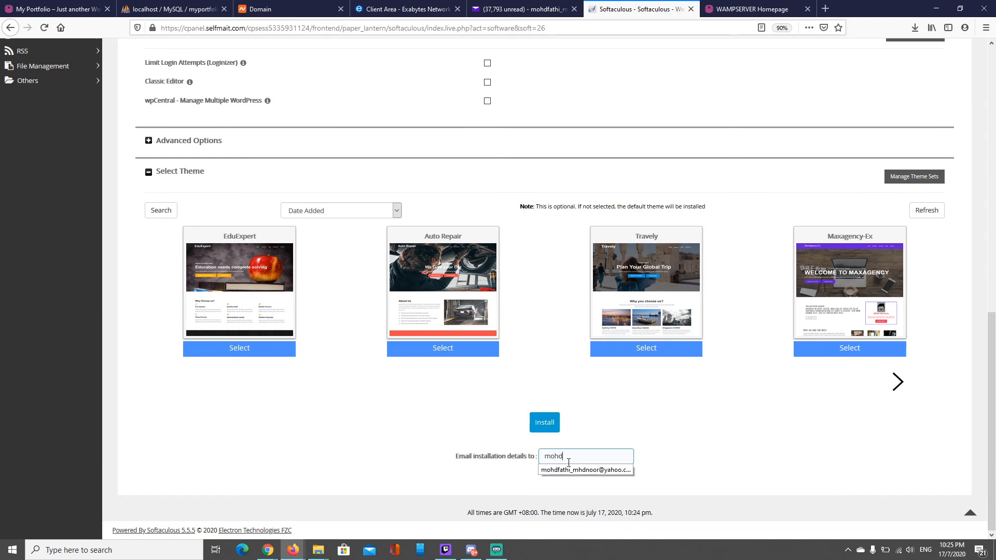
{"action": "type", "text": "hd"}
{"action": "key", "text": "Down"}
{"action": "key", "text": "Return"}
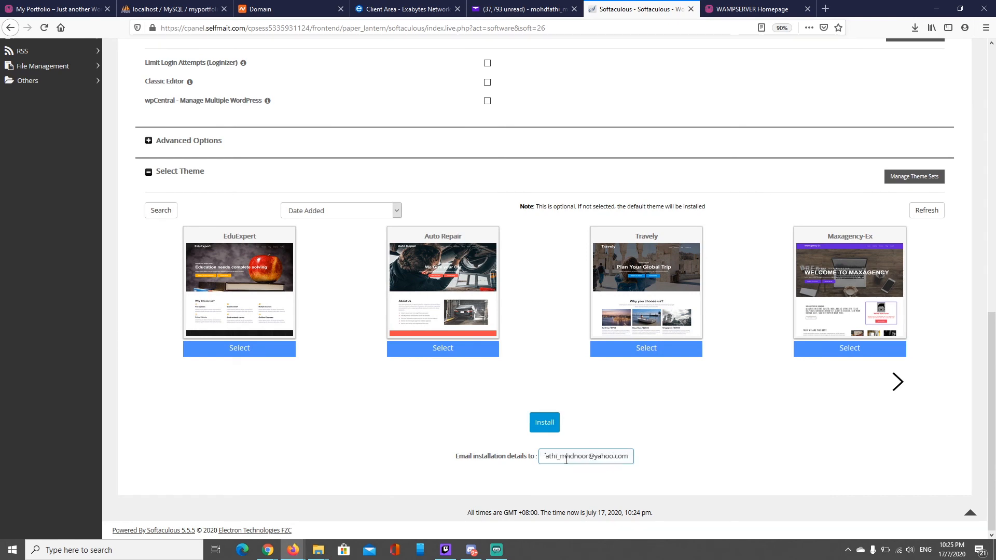
{"action": "left_click", "coordinate": [544, 423]}
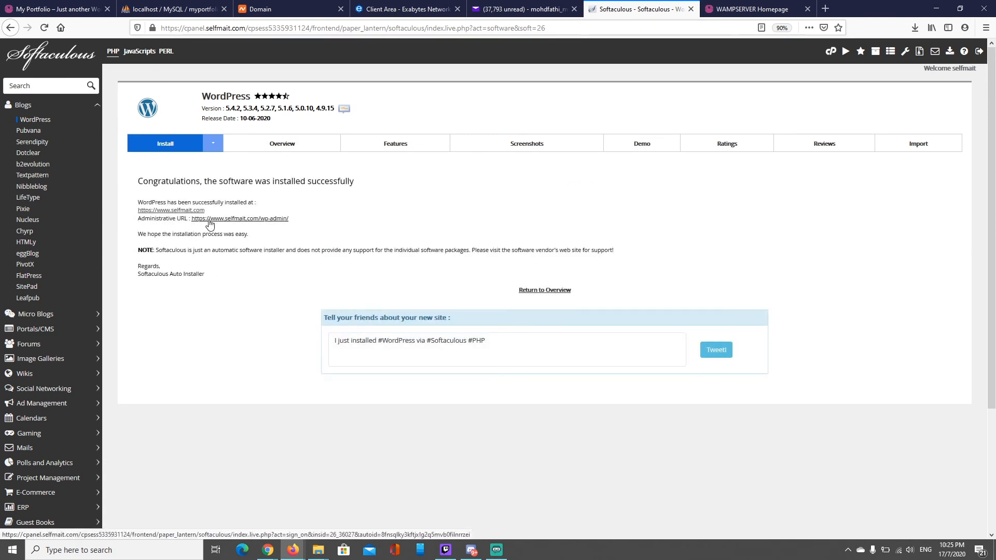
{"action": "left_click_drag", "start_coordinate": [203, 211], "coordinate": [154, 212]}
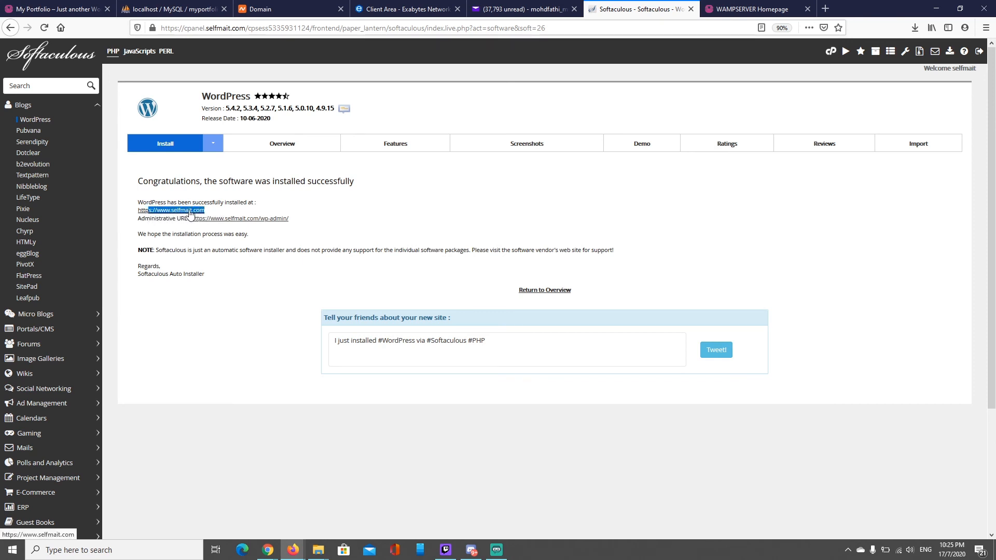
{"action": "middle_click", "coordinate": [260, 222]}
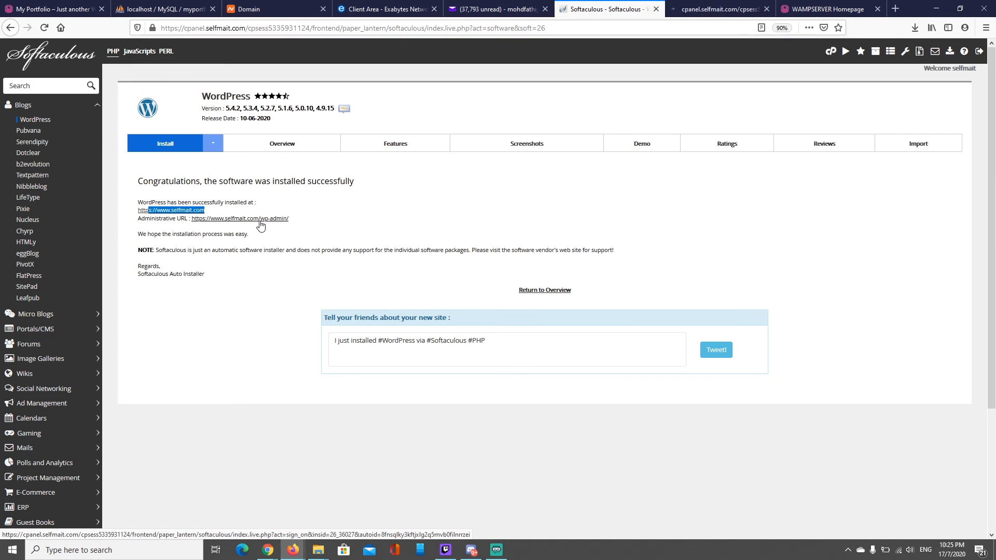
{"action": "left_click", "coordinate": [713, 7]}
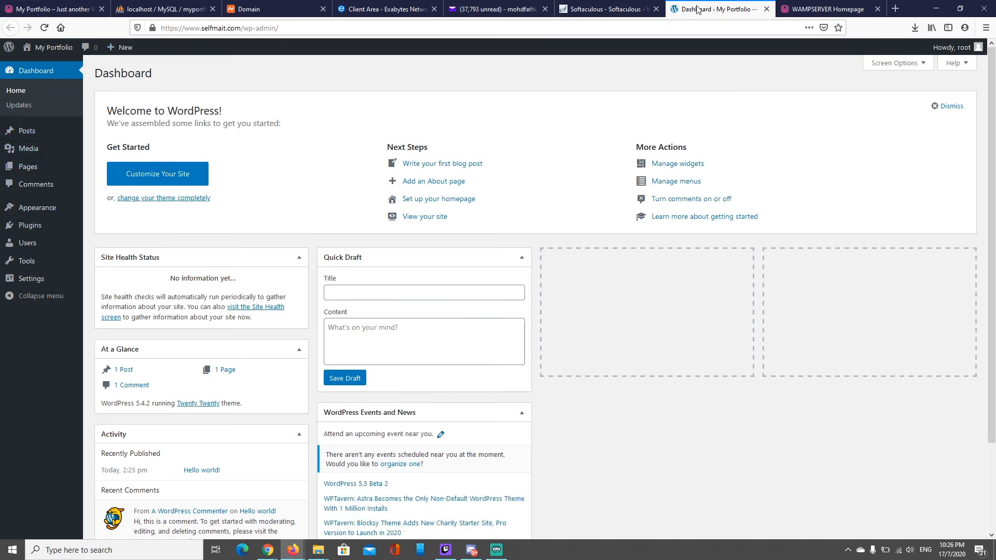
Arrange the live dashboard and local site side by side, then open the local admin dashboard.
{"action": "left_click_drag", "start_coordinate": [697, 8], "coordinate": [713, 72]}
{"action": "left_click_drag", "start_coordinate": [637, 10], "coordinate": [995, 65]}
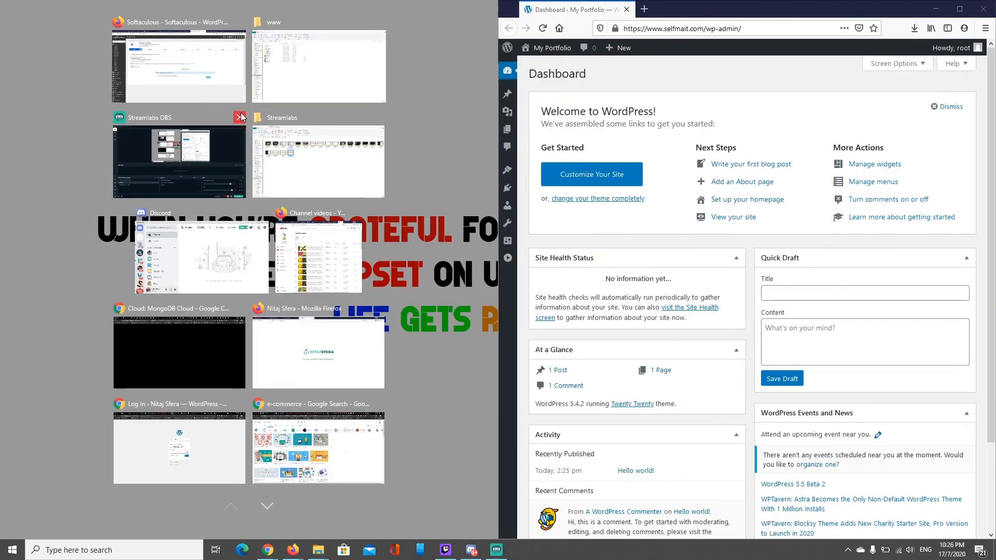
{"action": "left_click", "coordinate": [189, 84]}
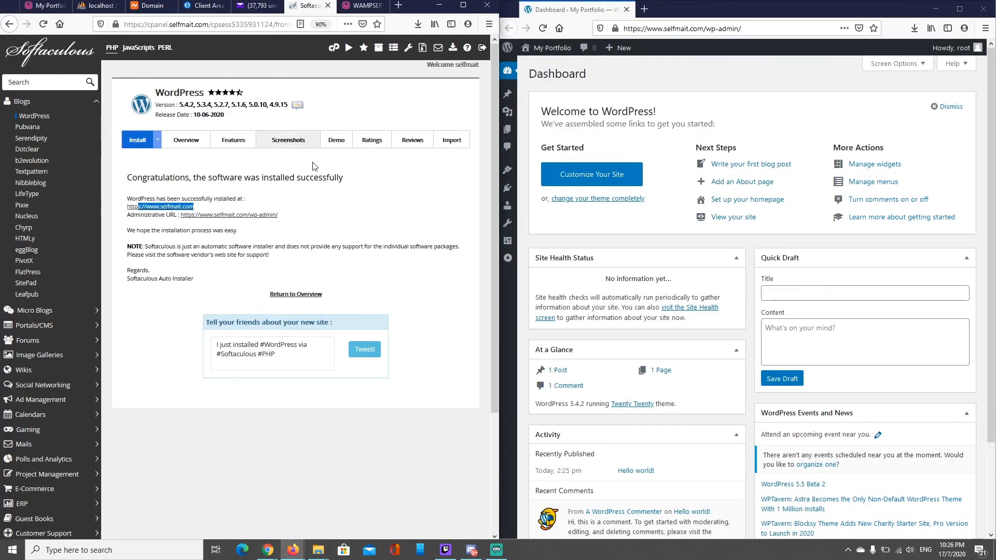
{"action": "left_click", "coordinate": [96, 13]}
{"action": "left_click", "coordinate": [63, 11]}
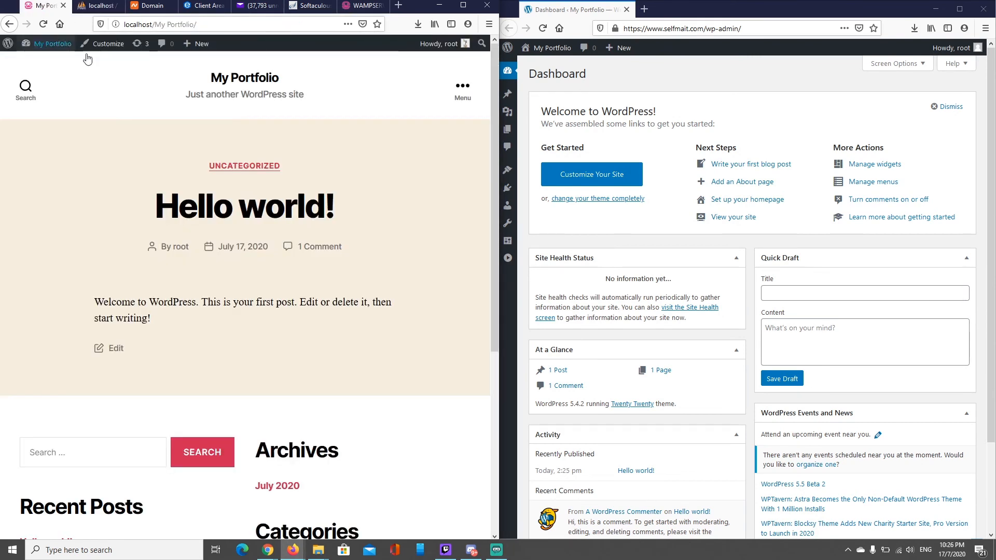
{"action": "mouse_move", "coordinate": [54, 41]}
{"action": "left_click", "coordinate": [37, 62]}
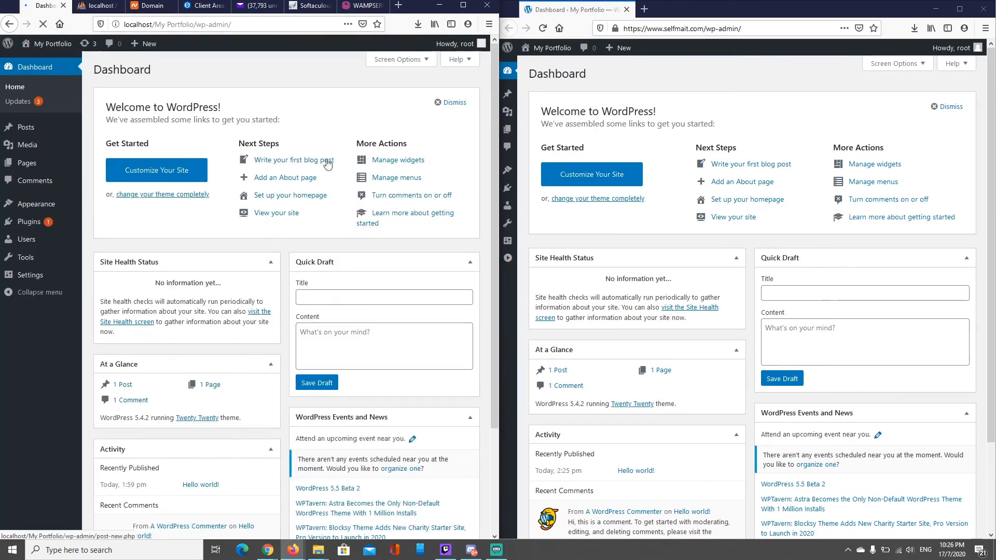
Reload the local dashboard, check the live site's About WordPress page, then view the local front page.
{"action": "left_click", "coordinate": [508, 73]}
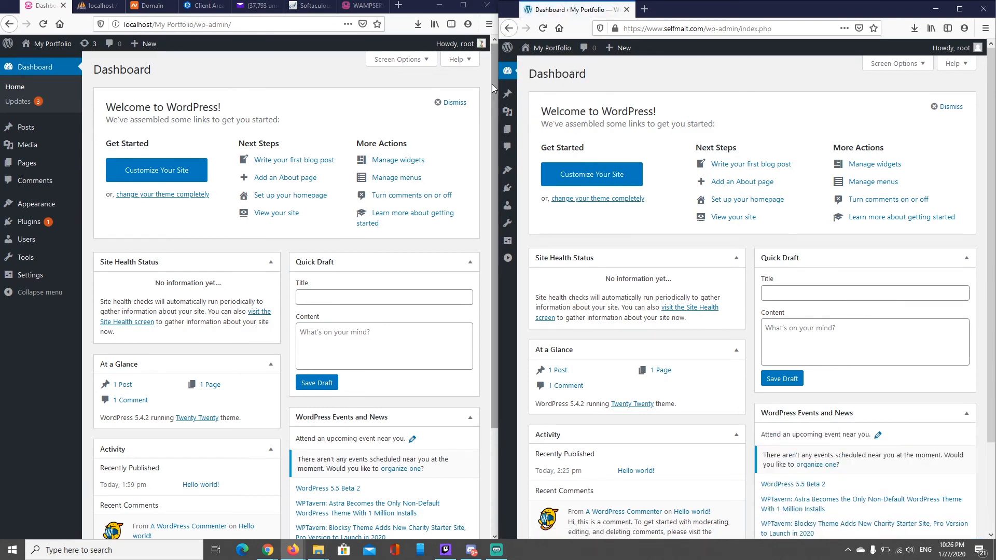
{"action": "left_click", "coordinate": [38, 75]}
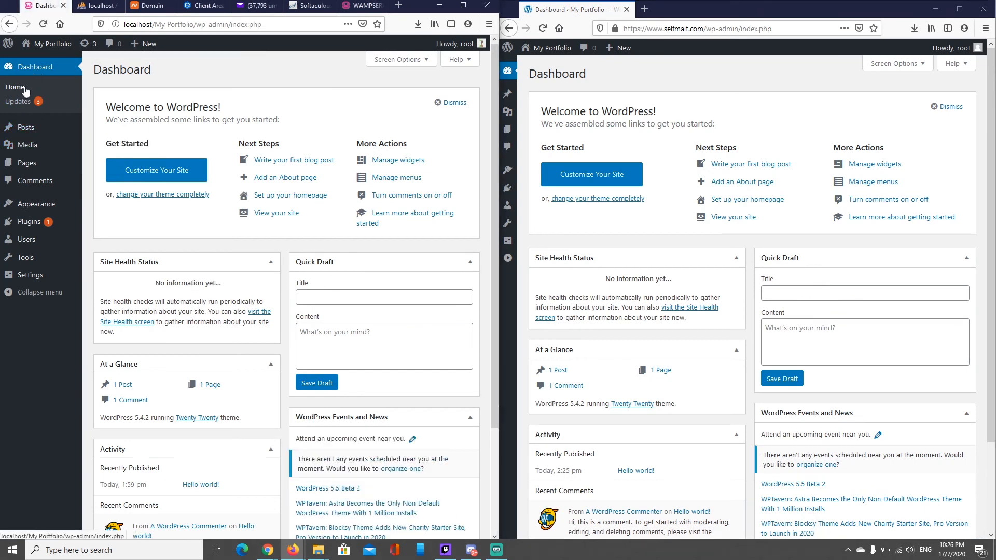
{"action": "mouse_move", "coordinate": [507, 48]}
{"action": "left_click", "coordinate": [540, 62]}
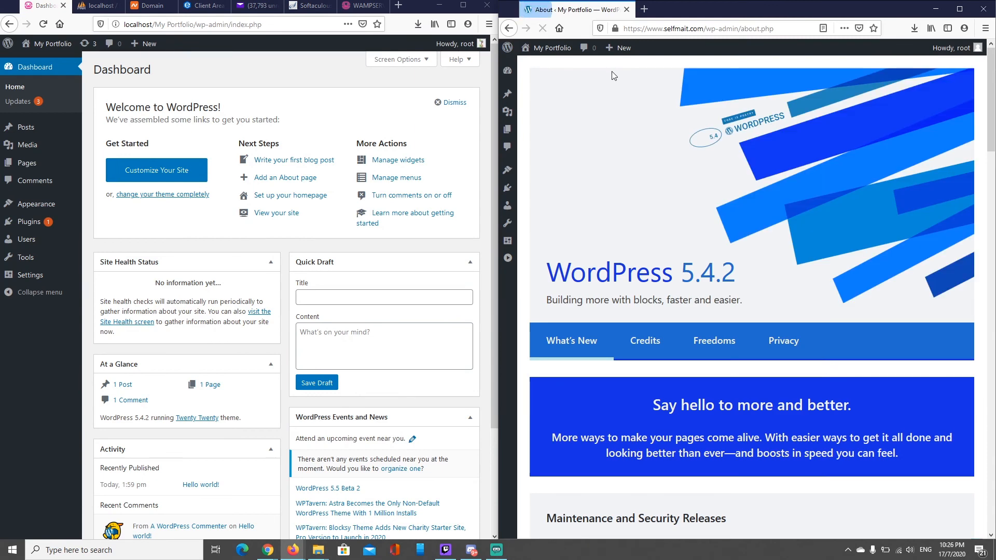
{"action": "left_click", "coordinate": [509, 75]}
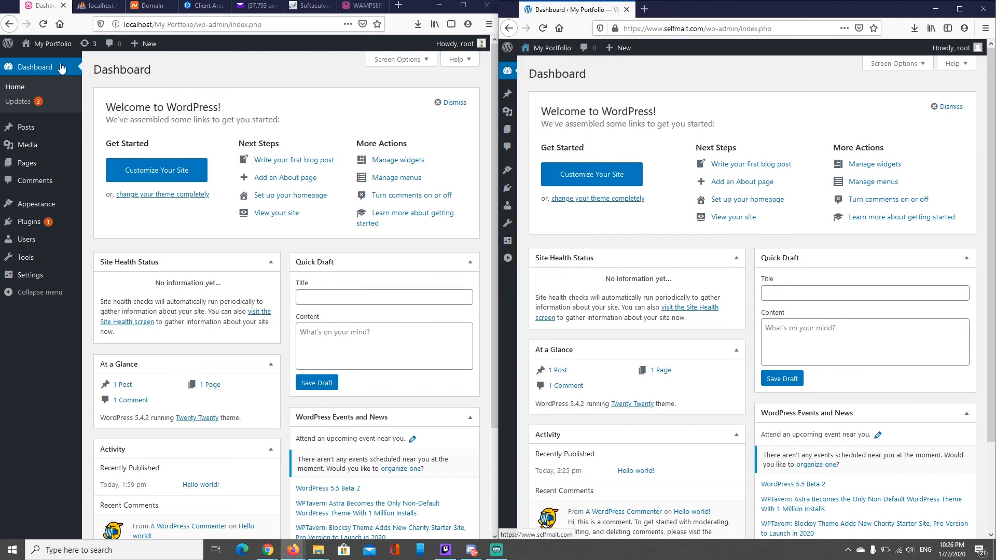
{"action": "left_click", "coordinate": [44, 61]}
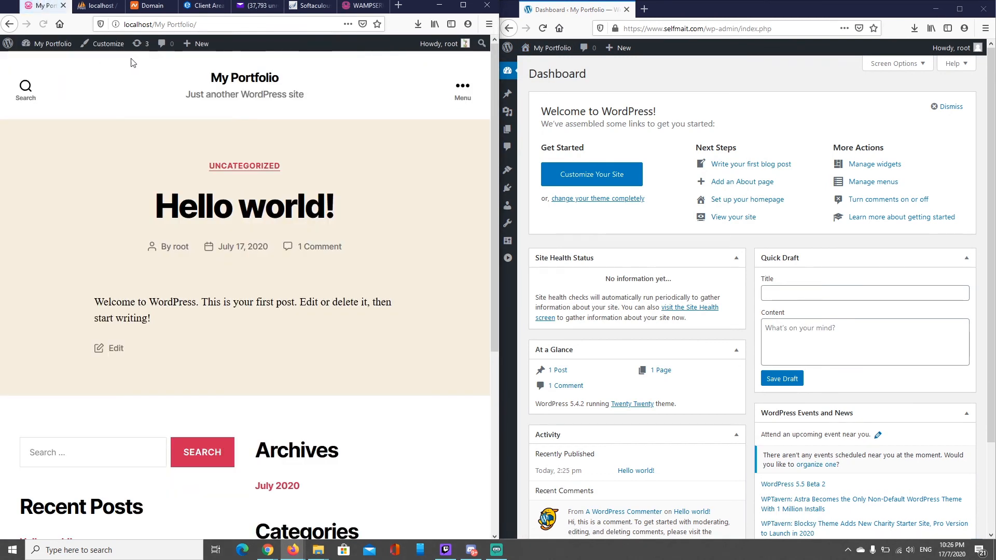
Visit the live front page and compare both sites' footer widget text.
{"action": "left_click", "coordinate": [563, 70]}
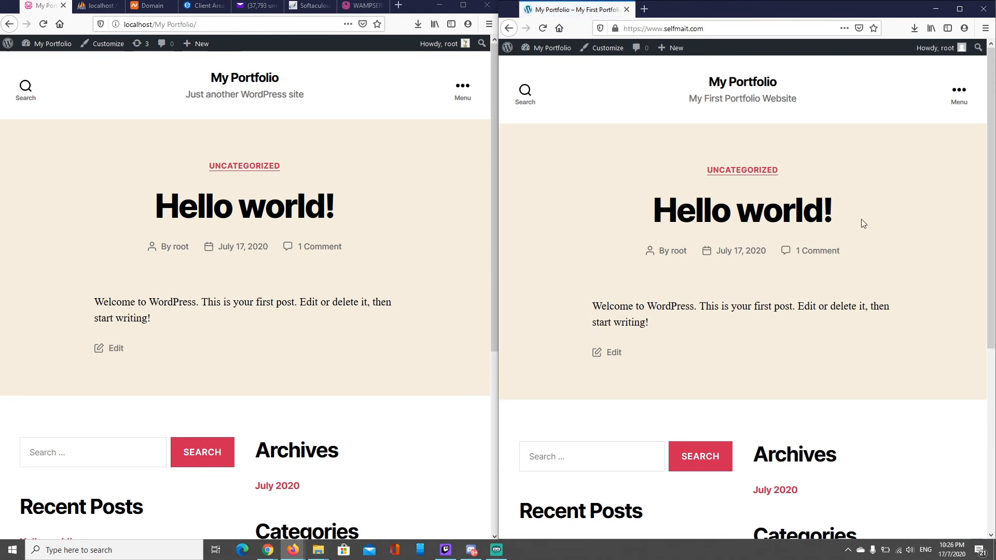
{"action": "scroll", "coordinate": [829, 243], "scroll_direction": "down", "scroll_amount": 5}
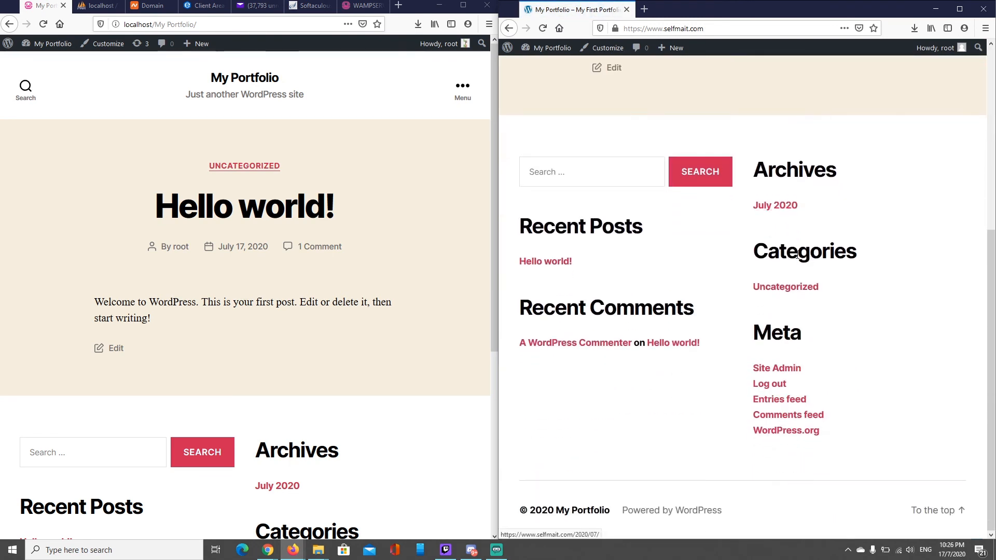
{"action": "scroll", "coordinate": [638, 259], "scroll_direction": "up", "scroll_amount": 6}
{"action": "scroll", "coordinate": [321, 306], "scroll_direction": "down", "scroll_amount": 5}
{"action": "scroll", "coordinate": [737, 337], "scroll_direction": "down", "scroll_amount": 6}
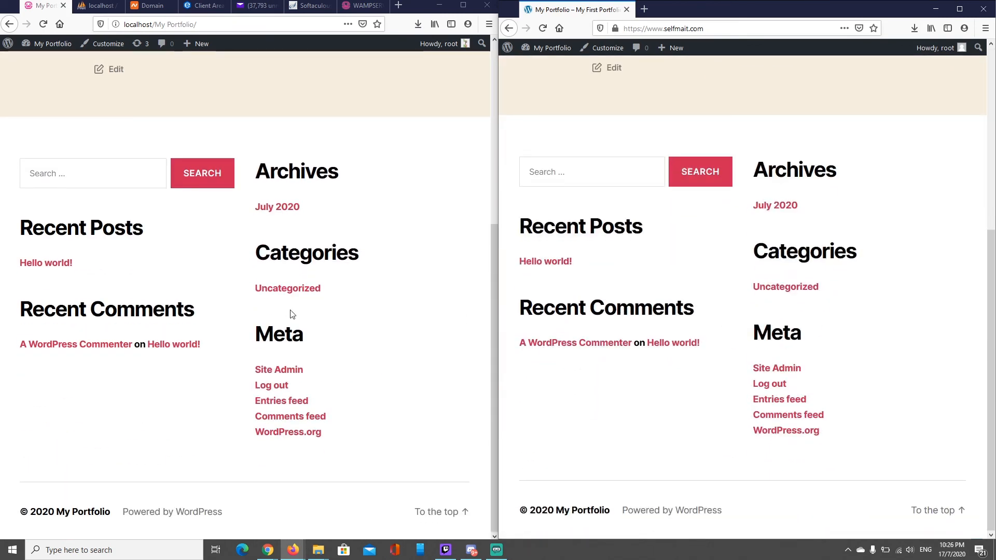
{"action": "left_click_drag", "start_coordinate": [449, 162], "coordinate": [115, 194]}
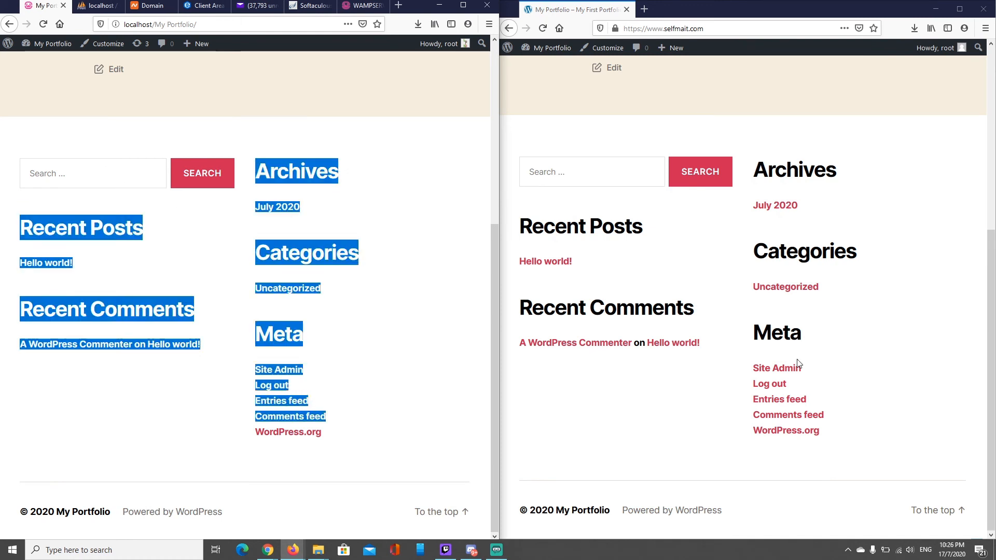
{"action": "left_click", "coordinate": [167, 228]}
{"action": "left_click_drag", "start_coordinate": [941, 466], "coordinate": [531, 162]}
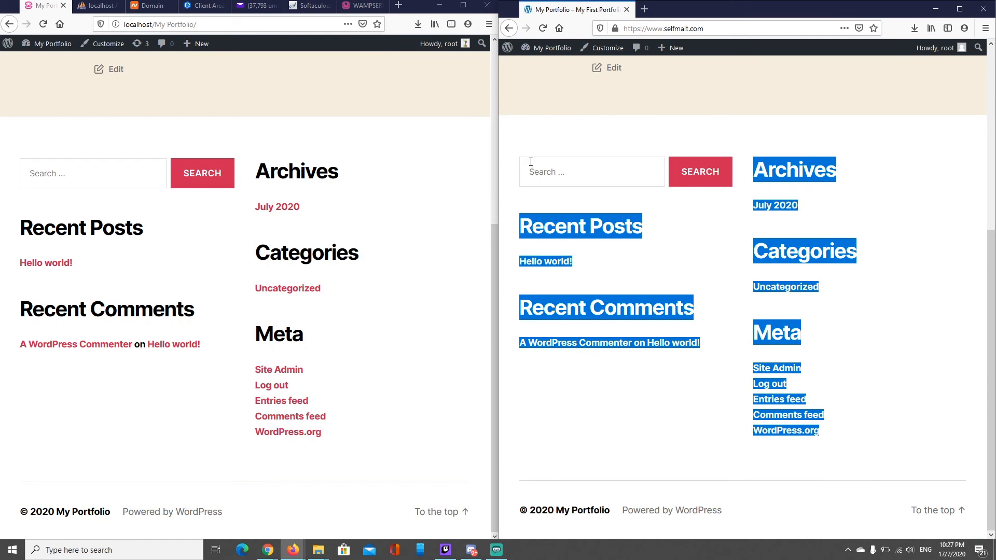
{"action": "left_click", "coordinate": [941, 278]}
Compare the live and local site addresses, close the live window, and return to Softaculous's confirmation.
{"action": "left_click_drag", "start_coordinate": [716, 28], "coordinate": [624, 27]}
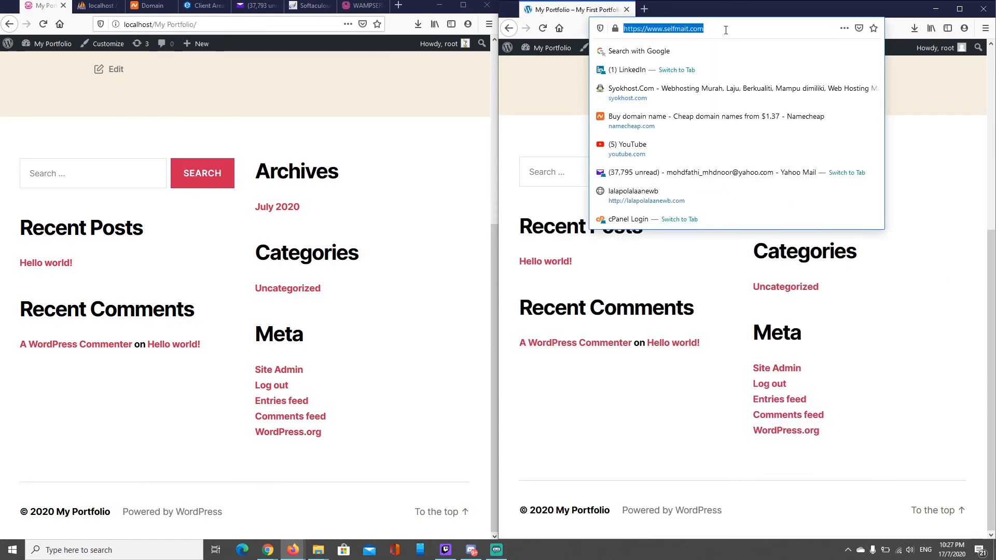
{"action": "left_click", "coordinate": [881, 273]}
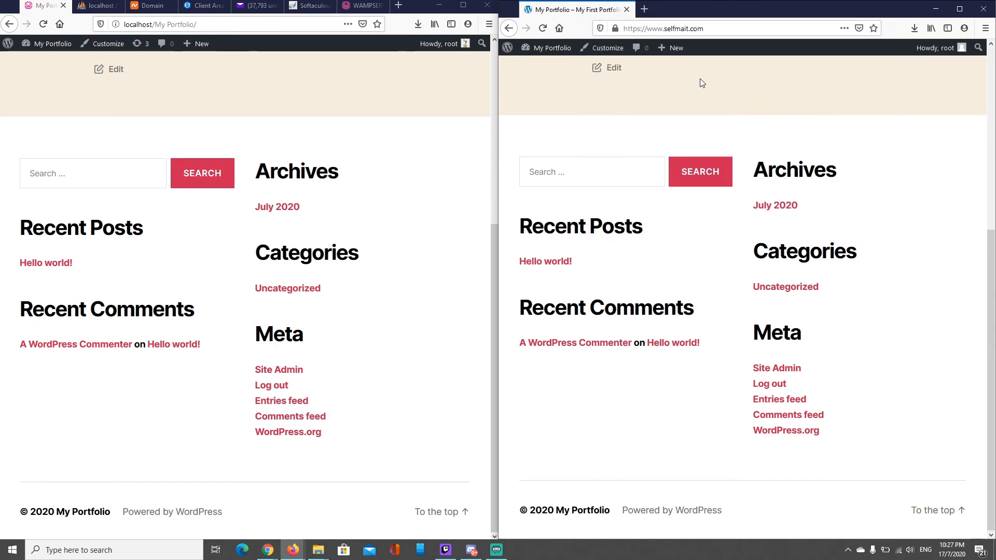
{"action": "left_click", "coordinate": [664, 28]}
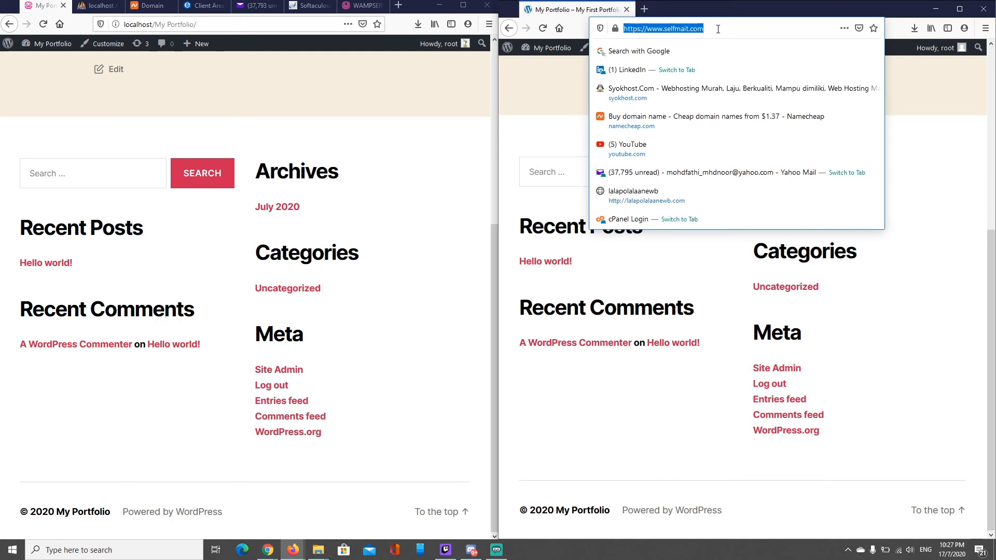
{"action": "left_click", "coordinate": [220, 25]}
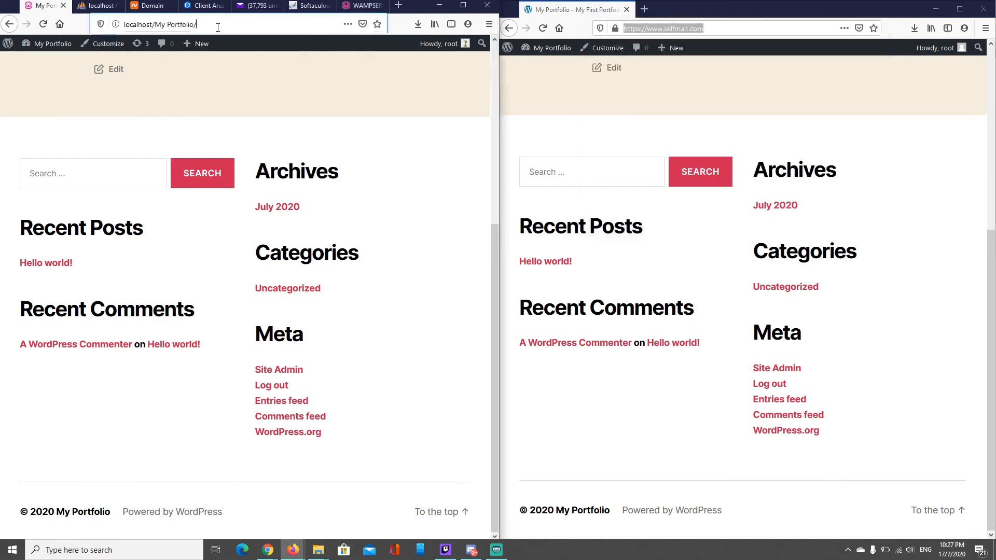
{"action": "left_click", "coordinate": [220, 25]}
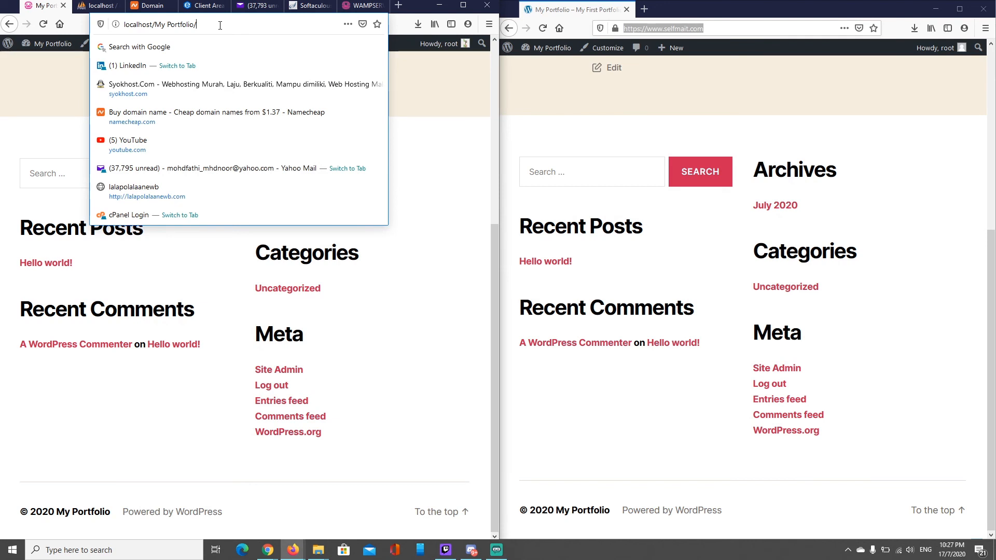
{"action": "left_click", "coordinate": [766, 23]}
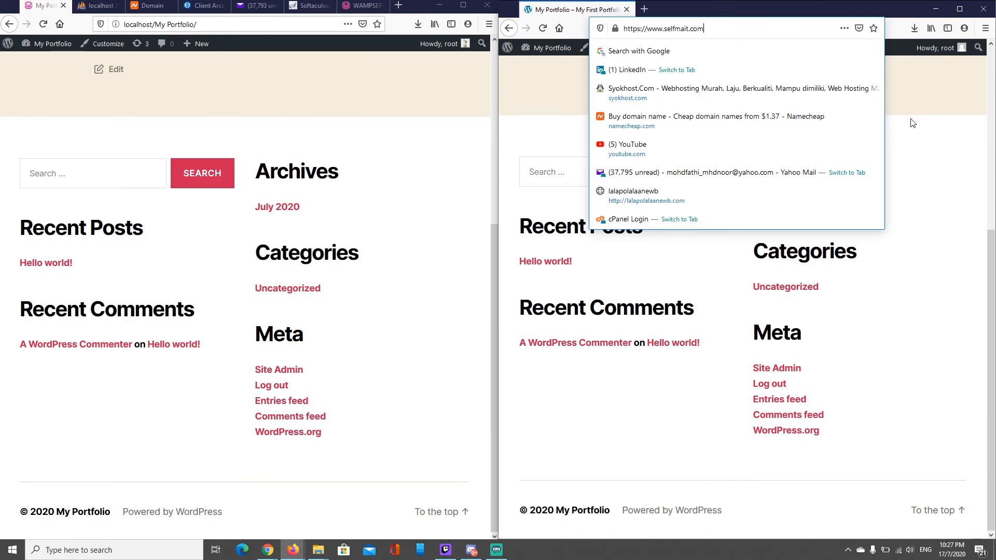
{"action": "left_click", "coordinate": [941, 130]}
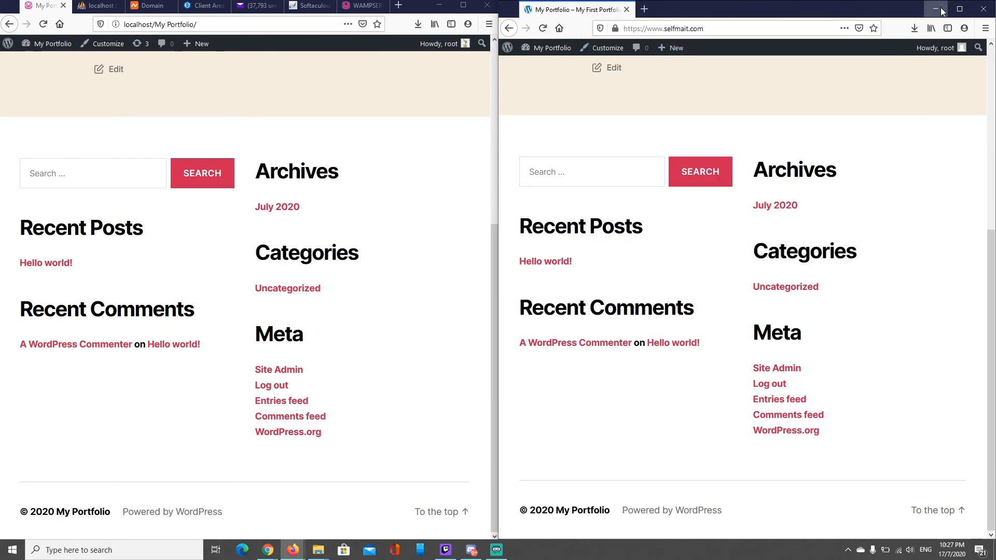
{"action": "left_click", "coordinate": [983, 9]}
{"action": "left_click", "coordinate": [458, 7]}
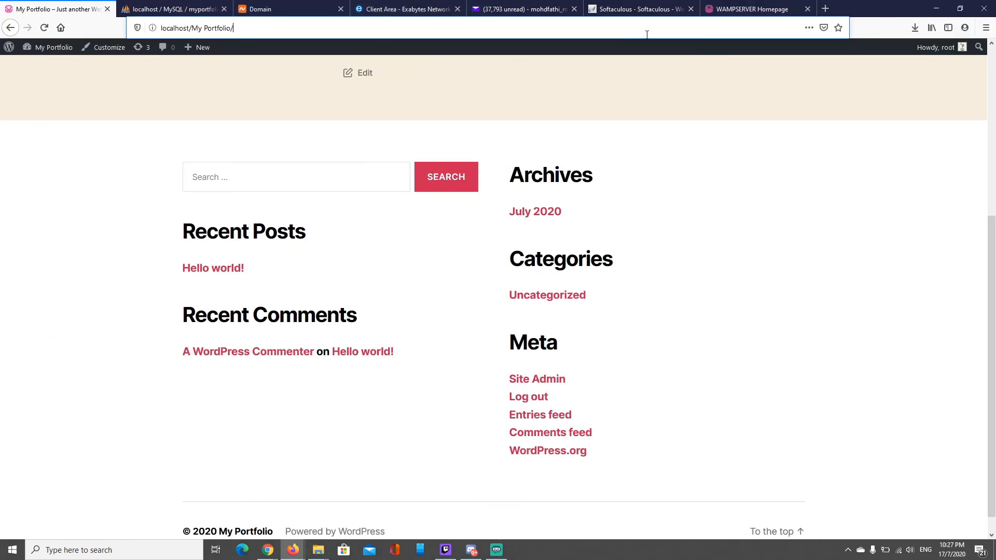
{"action": "left_click", "coordinate": [650, 7]}
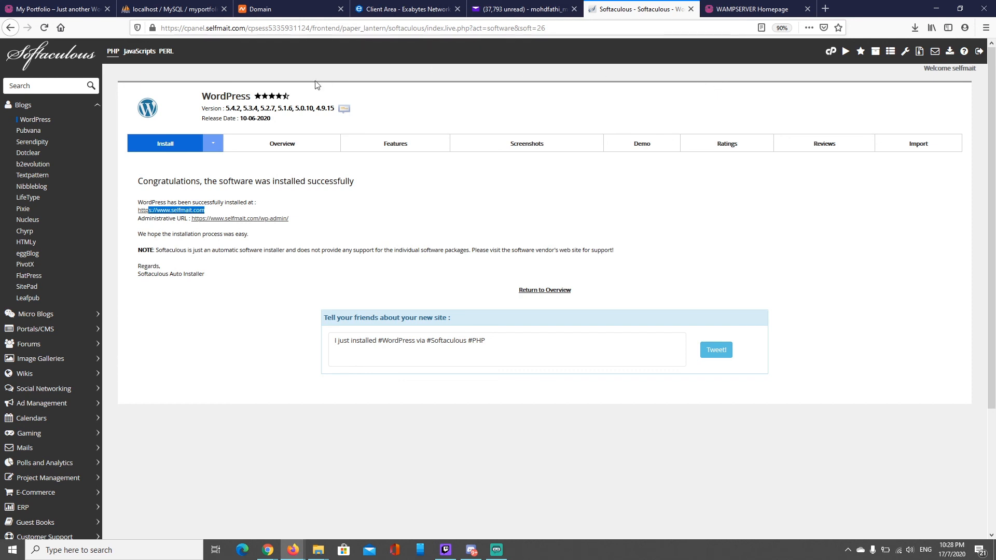
{"action": "left_click_drag", "start_coordinate": [300, 220], "coordinate": [141, 212]}
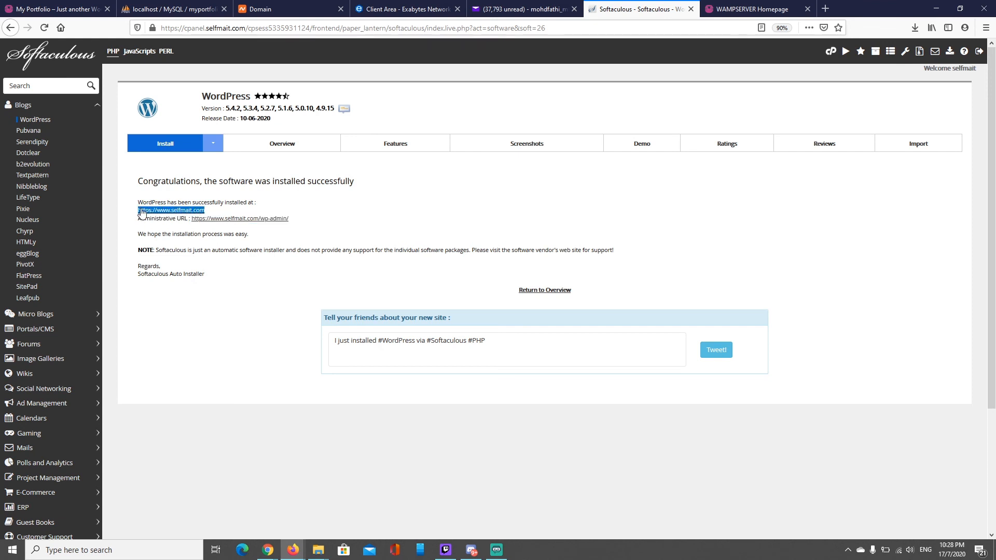
{"action": "left_click", "coordinate": [214, 211]}
{"action": "left_click_drag", "start_coordinate": [297, 221], "coordinate": [265, 221]}
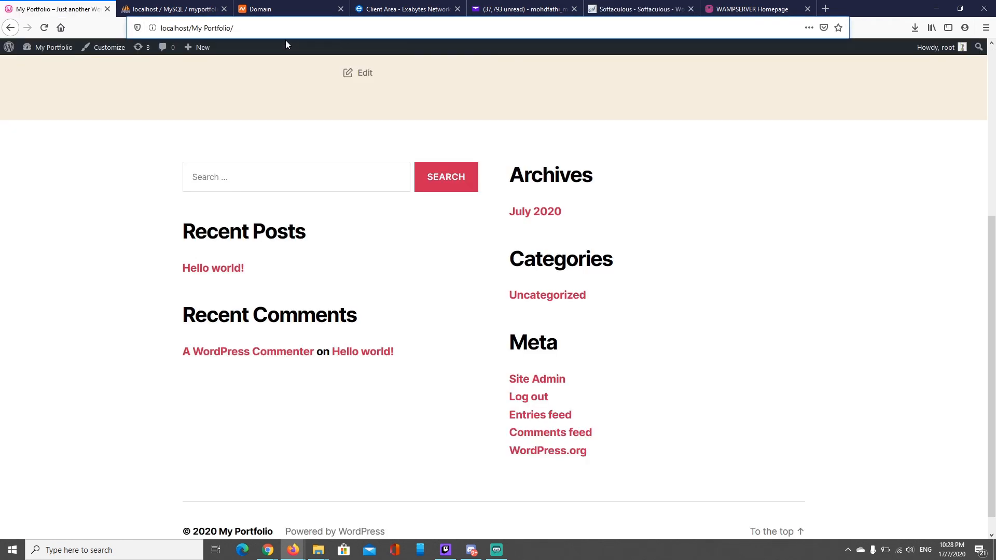
Log out of the local My Portfolio admin from the Howdy menu.
{"action": "left_click", "coordinate": [253, 28]}
{"action": "left_click", "coordinate": [54, 48]}
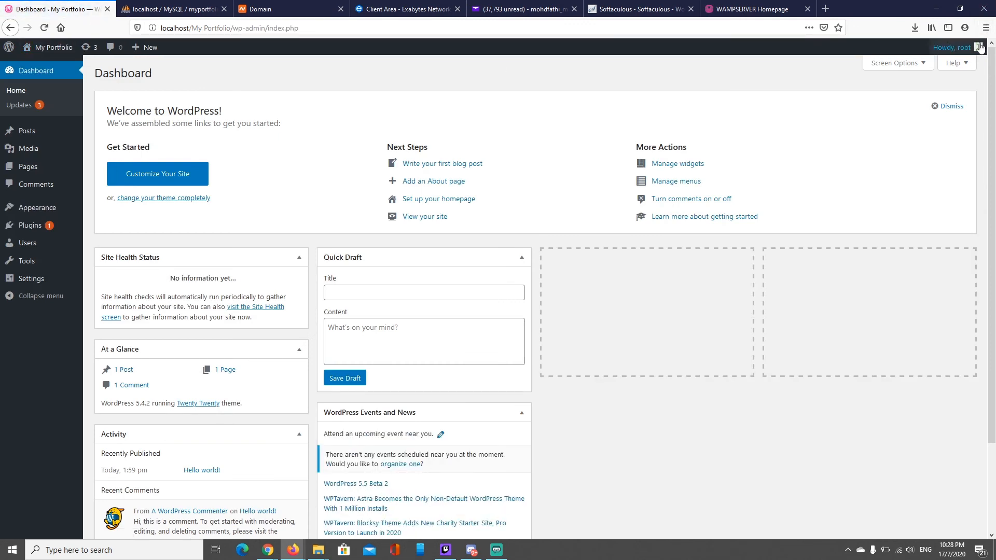
{"action": "mouse_move", "coordinate": [957, 48]}
{"action": "left_click", "coordinate": [921, 98]}
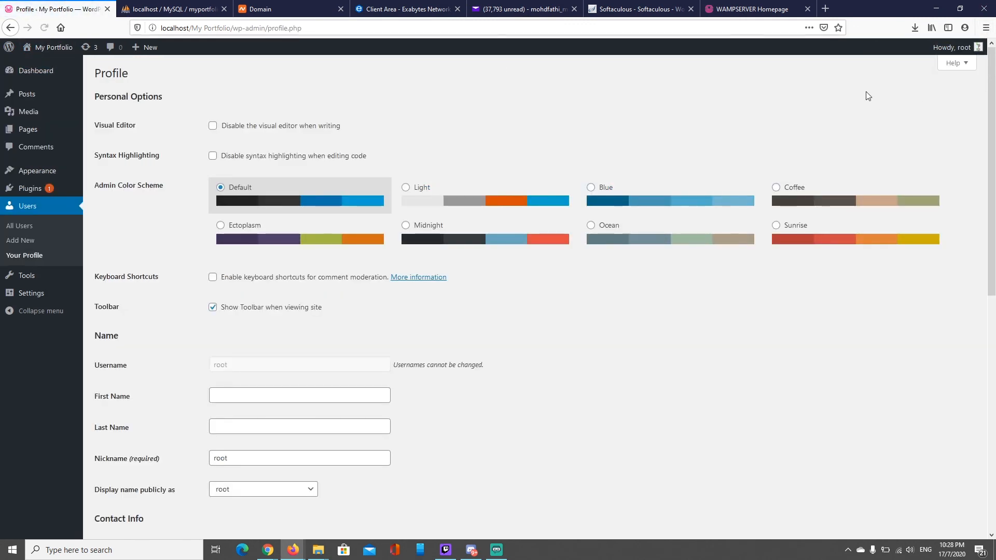
{"action": "mouse_move", "coordinate": [955, 47]}
{"action": "left_click", "coordinate": [913, 100]}
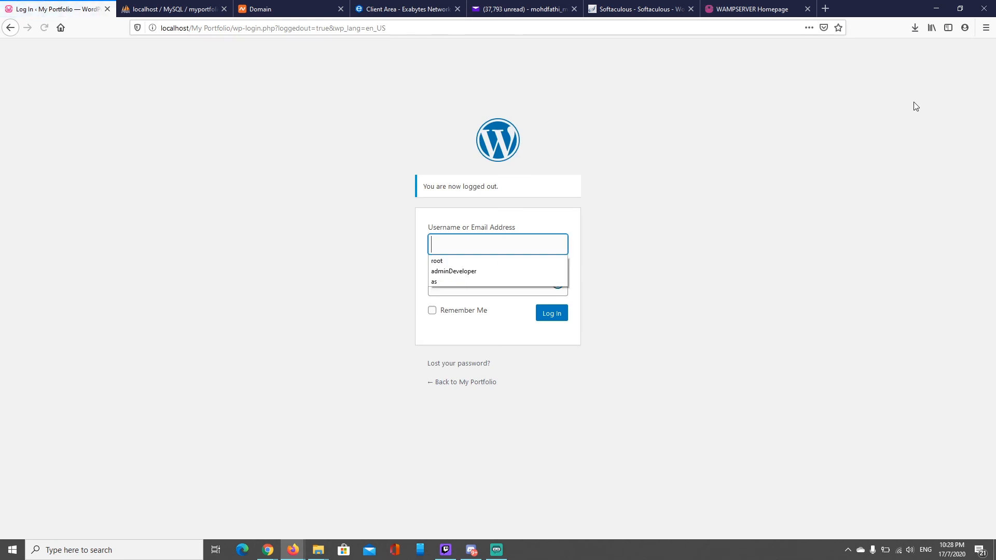
Load the localhost server homepage.
{"action": "left_click", "coordinate": [404, 30]}
{"action": "type", "text": "localhost/"}
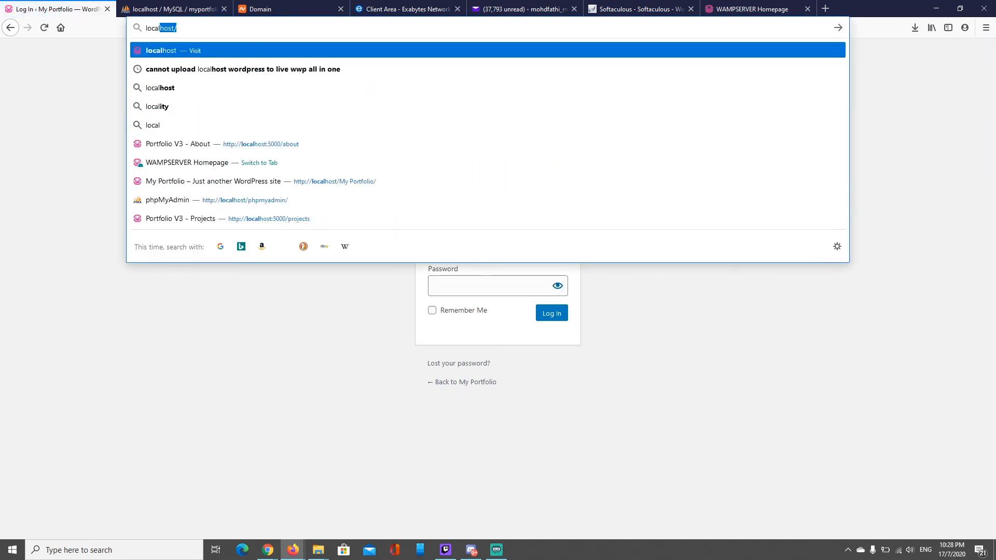
{"action": "key", "text": "Return"}
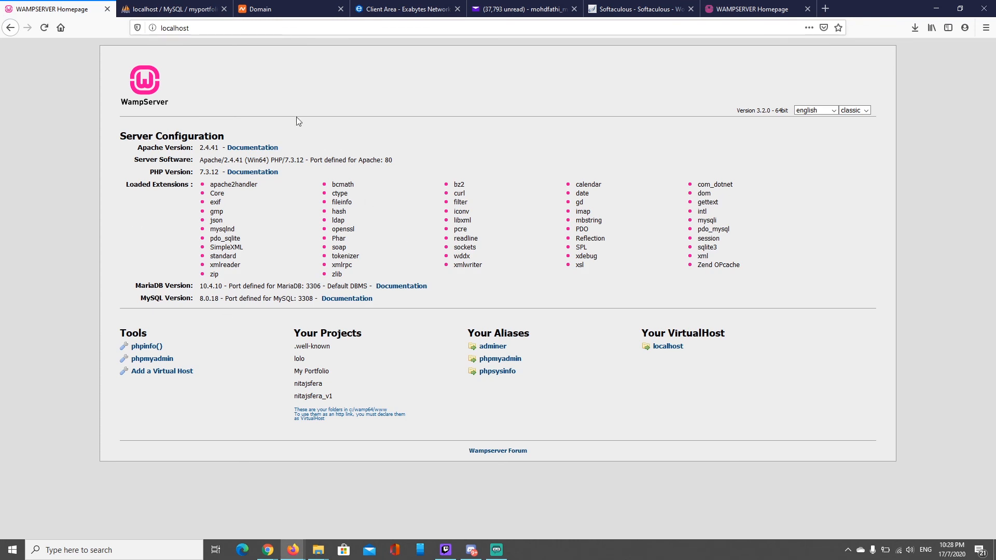
Go to localhost/My Portfolio/wp-admin to reach the local site's login page.
{"action": "left_click", "coordinate": [229, 21]}
{"action": "left_click", "coordinate": [229, 21]}
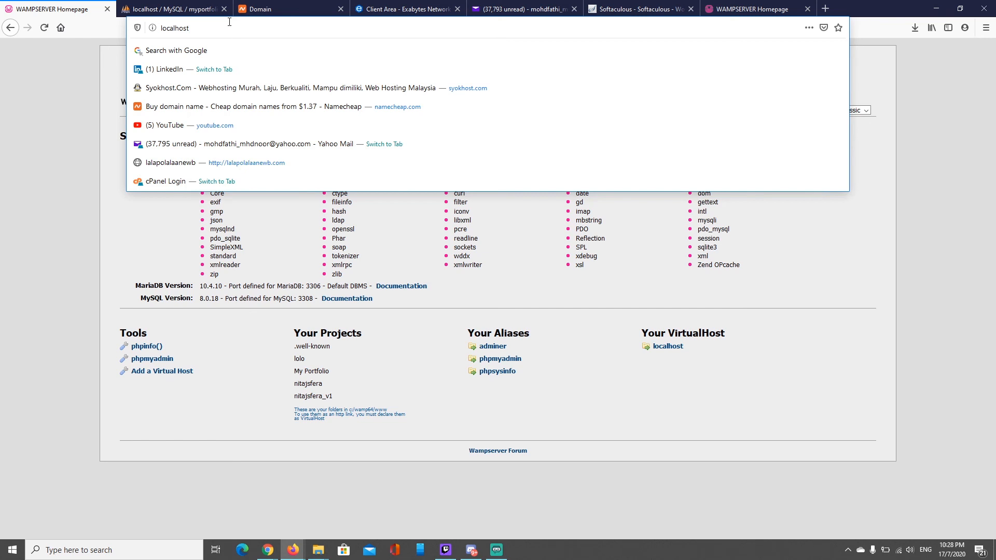
{"action": "type", "text": "/"}
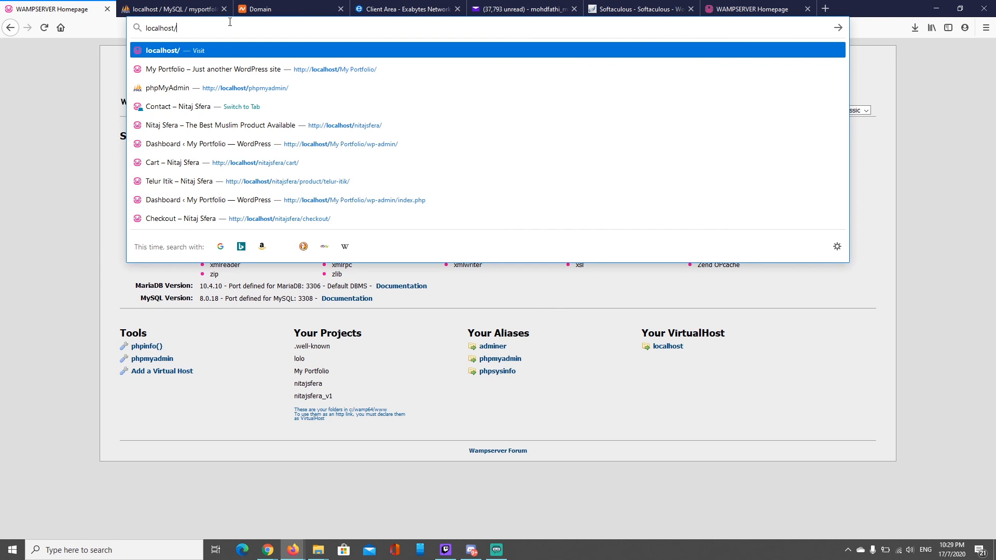
{"action": "type", "text": "my"}
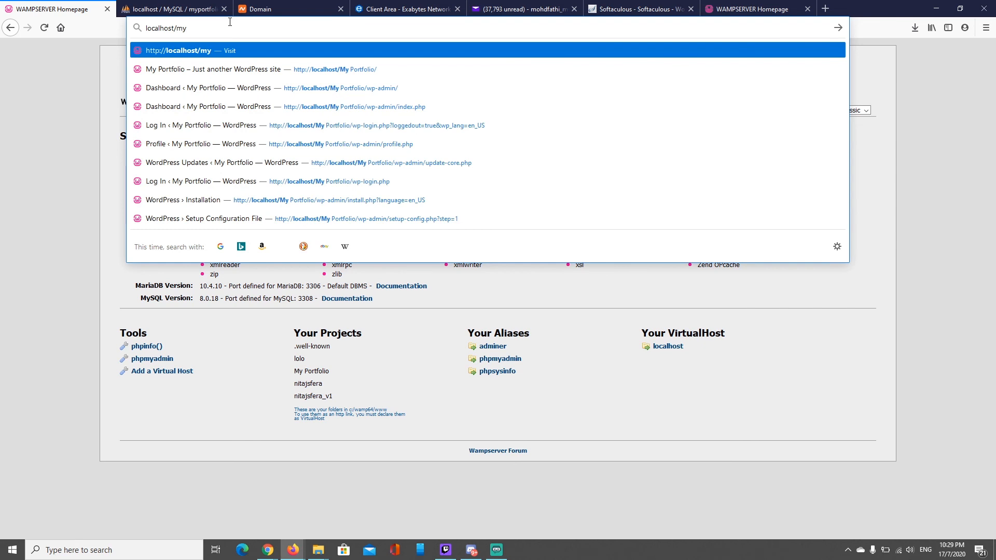
{"action": "key", "text": "Down"}
{"action": "key", "text": "Down"}
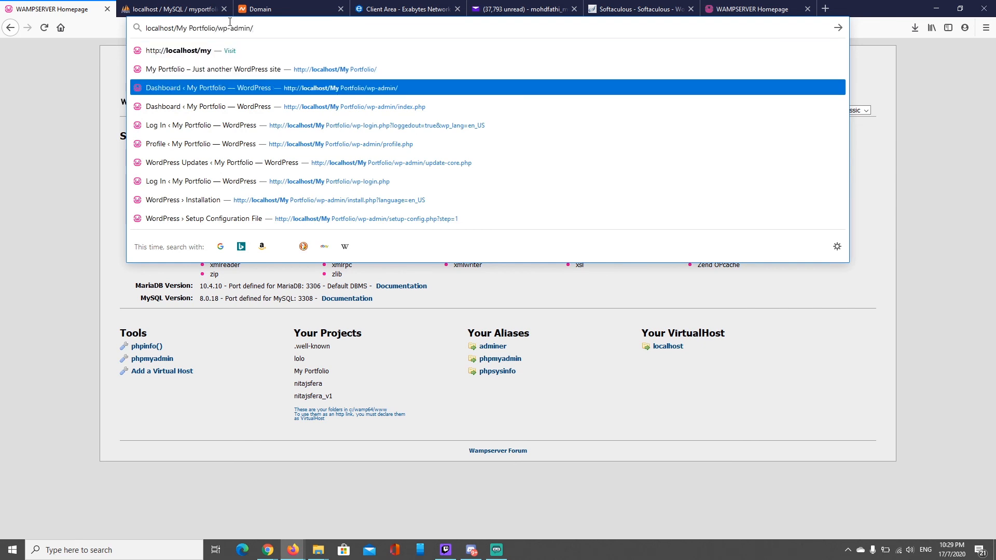
{"action": "key", "text": "BackSpace"}
{"action": "key", "text": "BackSpace"}
{"action": "key", "text": "BackSpace"}
{"action": "key", "text": "BackSpace"}
{"action": "key", "text": "BackSpace"}
{"action": "key", "text": "BackSpace"}
{"action": "key", "text": "BackSpace"}
{"action": "key", "text": "BackSpace"}
{"action": "key", "text": "BackSpace"}
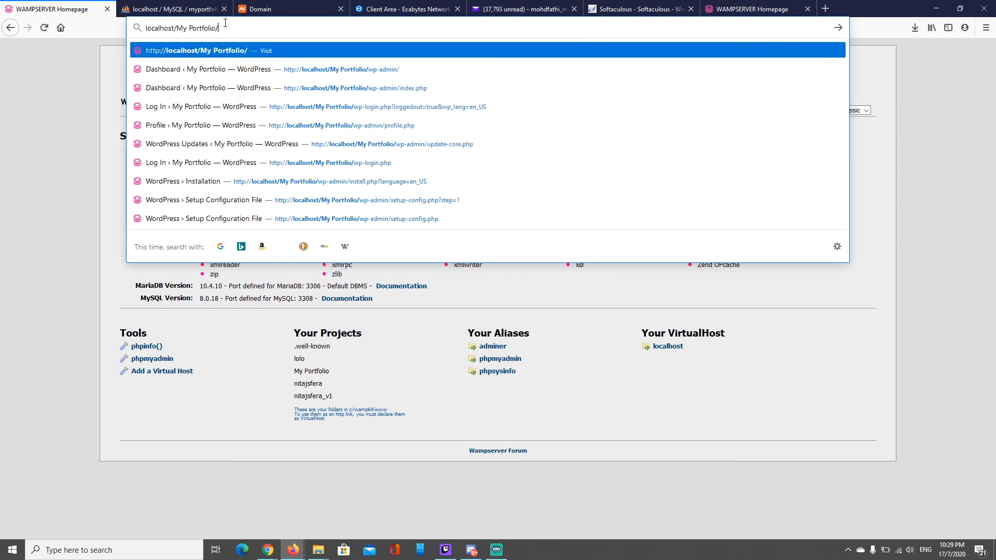
{"action": "type", "text": "wp-admin"}
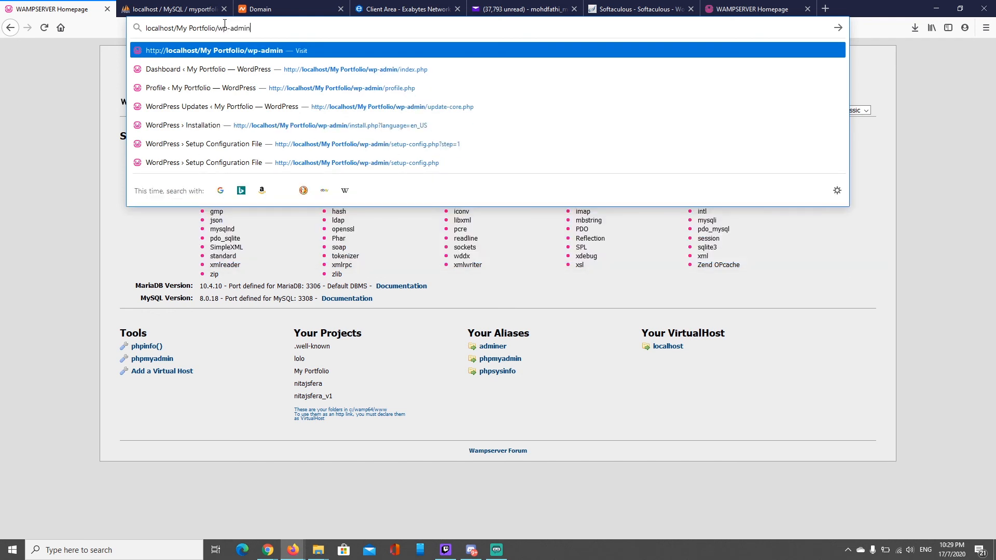
{"action": "left_click", "coordinate": [338, 47]}
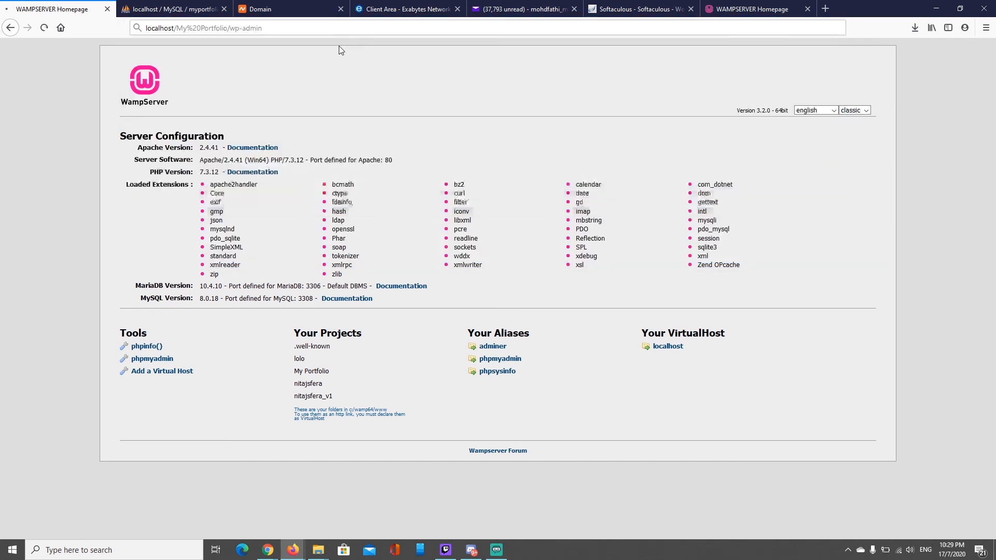
{"action": "left_click", "coordinate": [493, 208]}
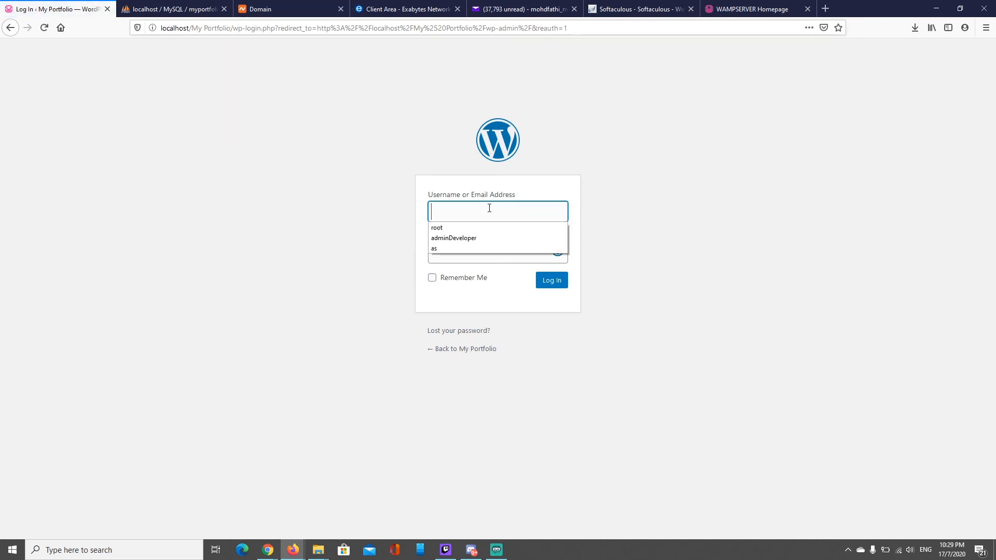
Log in to the local dashboard with the saved username and password, then return to Softaculous.
{"action": "left_click", "coordinate": [481, 228]}
{"action": "left_click", "coordinate": [480, 254]}
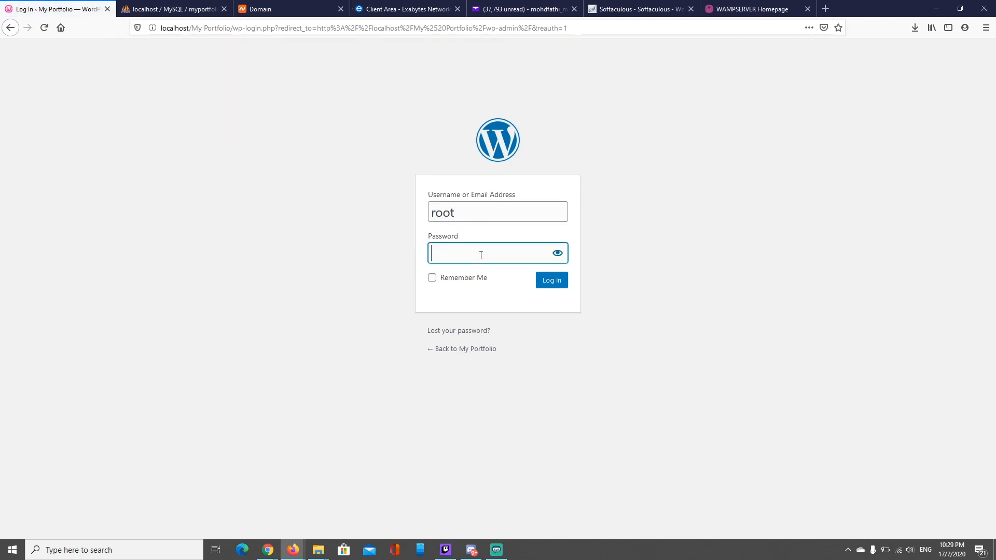
{"action": "type", "text": "***********"}
{"action": "key", "text": "Return"}
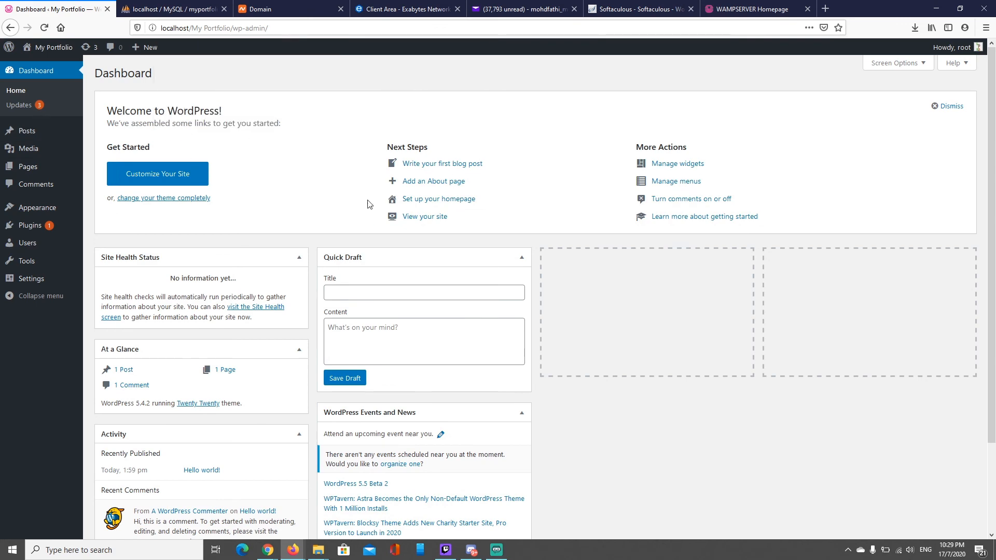
{"action": "left_click", "coordinate": [628, 9]}
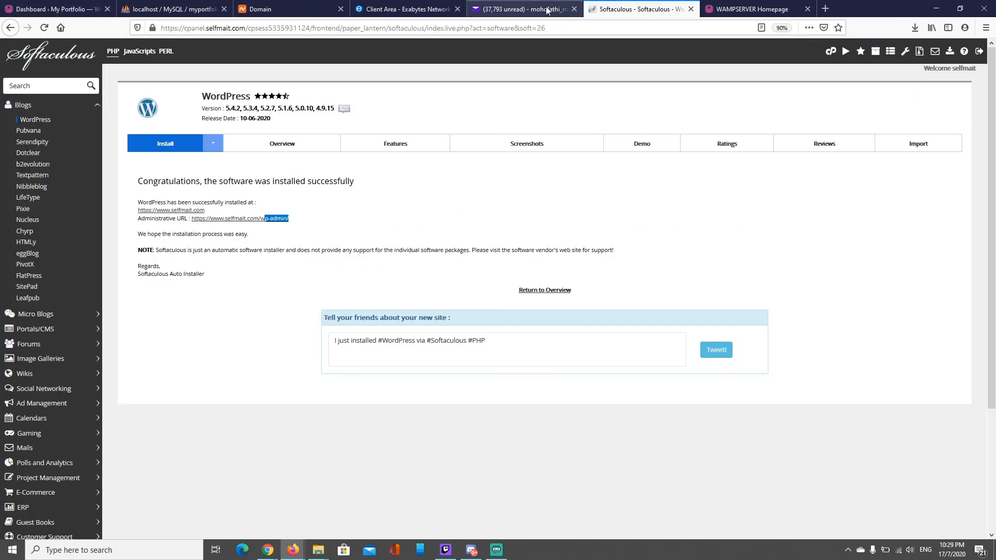
{"action": "left_click", "coordinate": [751, 10]}
{"action": "left_click", "coordinate": [638, 8]}
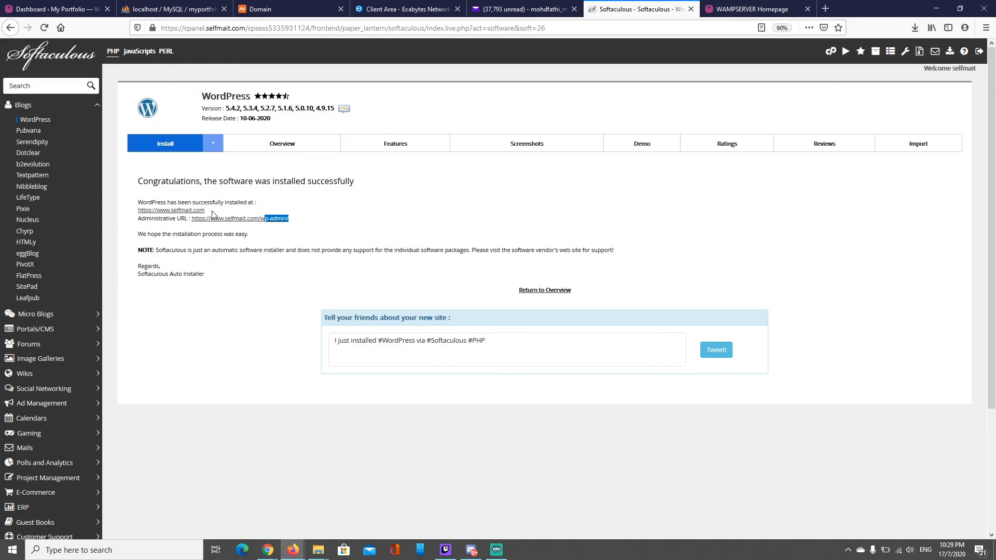
{"action": "left_click_drag", "start_coordinate": [205, 211], "coordinate": [138, 211]}
{"action": "right_click", "coordinate": [146, 212]}
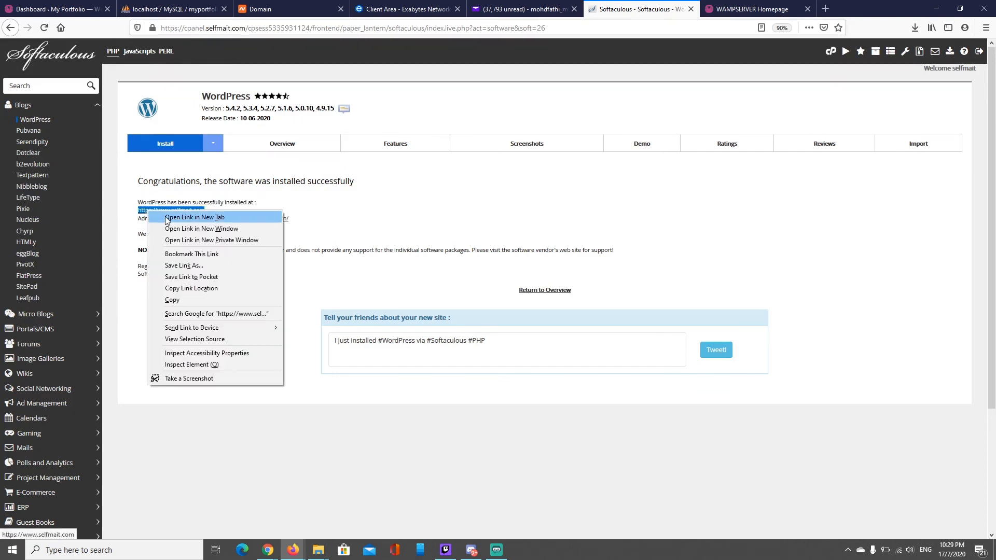
{"action": "left_click", "coordinate": [194, 217]}
{"action": "left_click", "coordinate": [716, 9]}
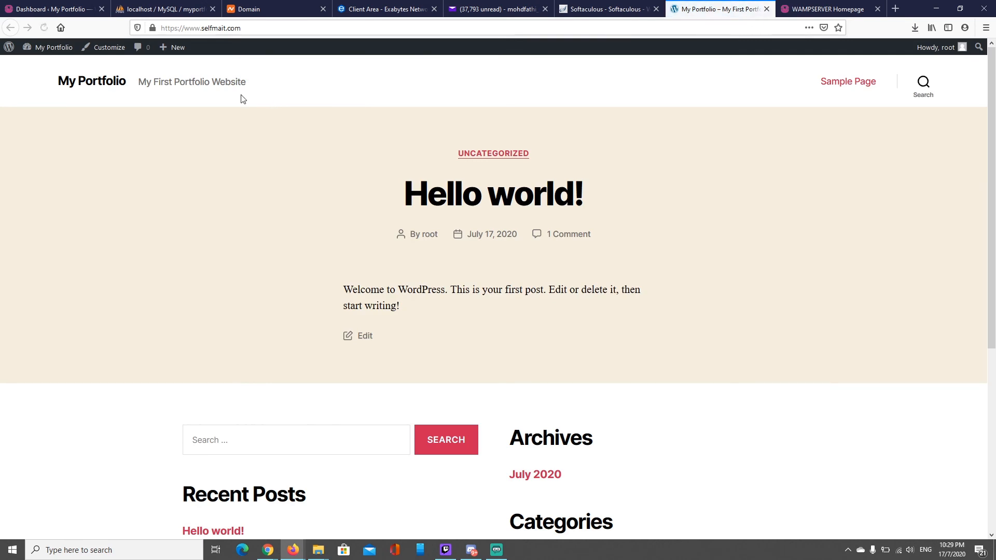
Go to the live site's /wp-admin dashboard, then log out from the Howdy menu.
{"action": "left_click", "coordinate": [260, 30]}
{"action": "left_click", "coordinate": [261, 30]}
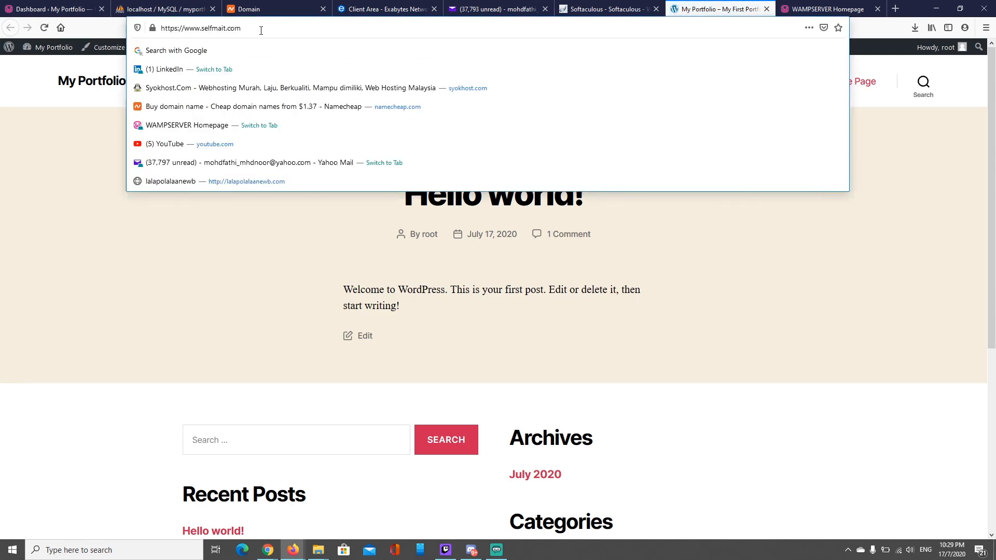
{"action": "type", "text": "/"}
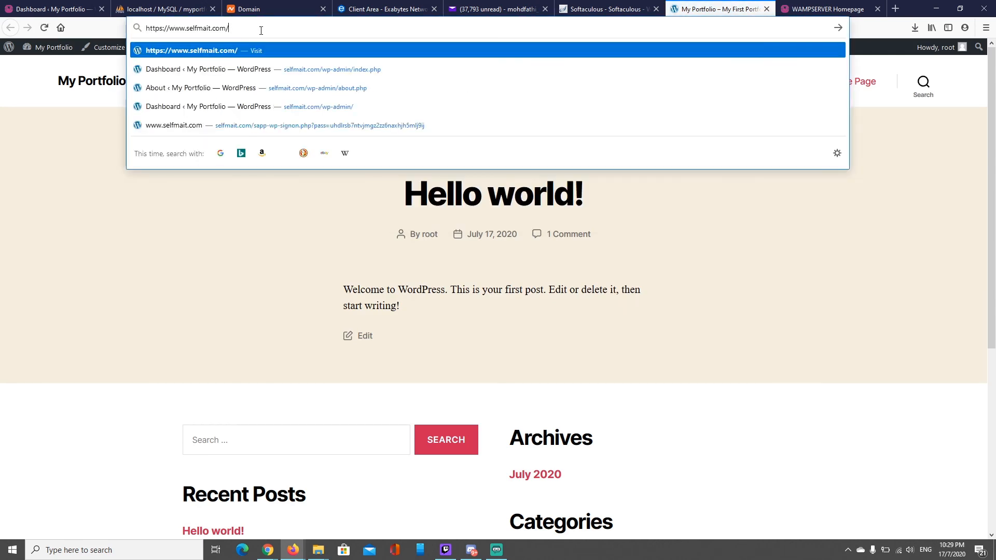
{"action": "type", "text": "wp-"}
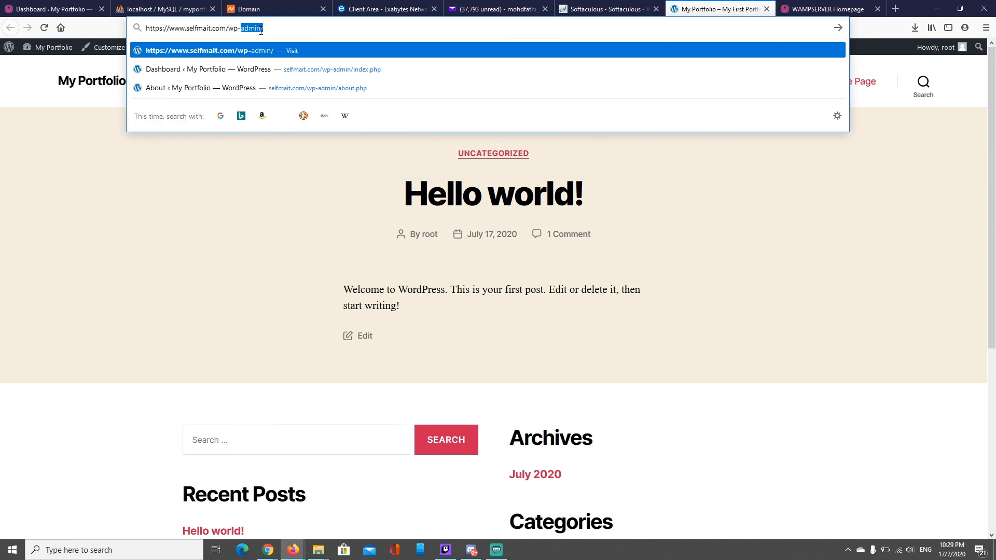
{"action": "key", "text": "Return"}
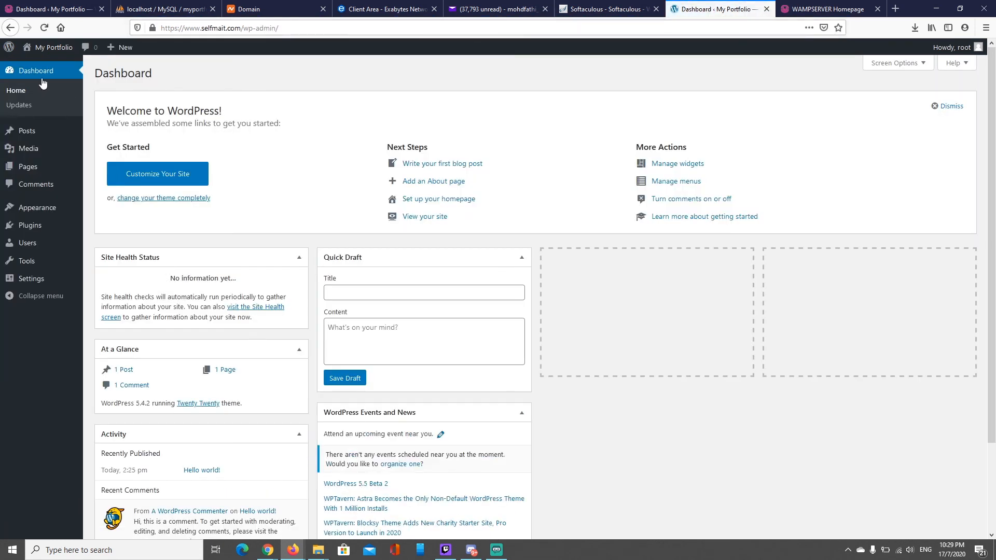
{"action": "mouse_move", "coordinate": [960, 47]}
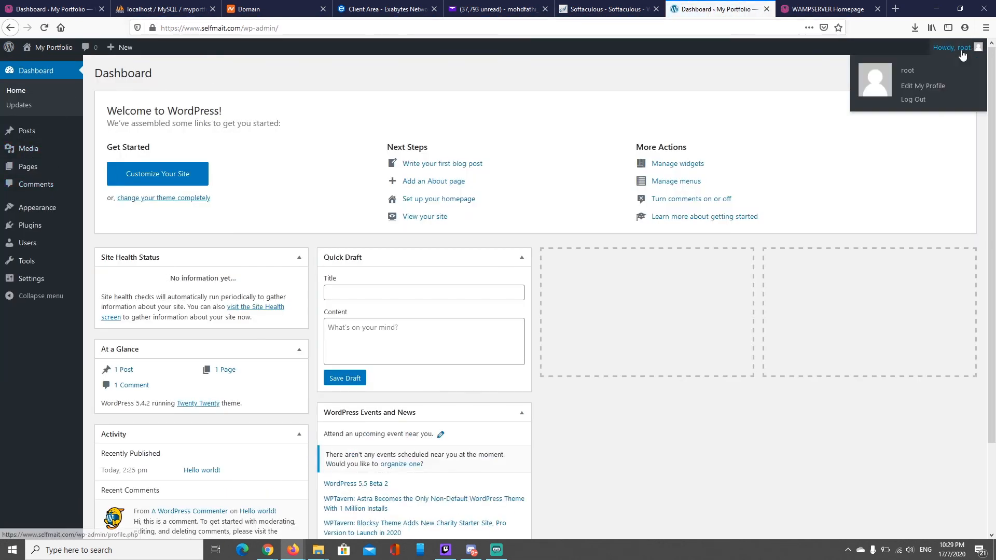
{"action": "left_click", "coordinate": [922, 101]}
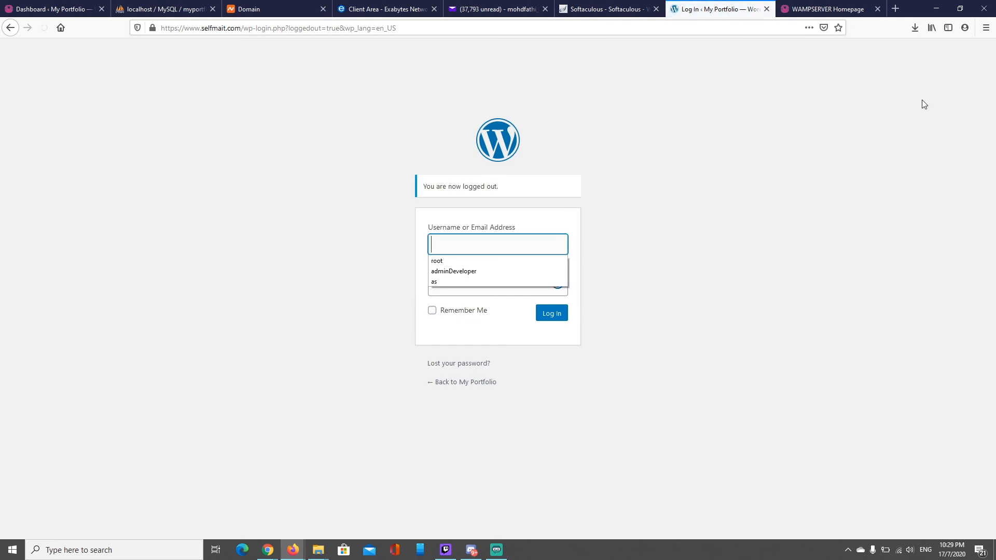
{"action": "left_click", "coordinate": [638, 235]}
{"action": "left_click", "coordinate": [499, 241]}
{"action": "left_click", "coordinate": [717, 141]}
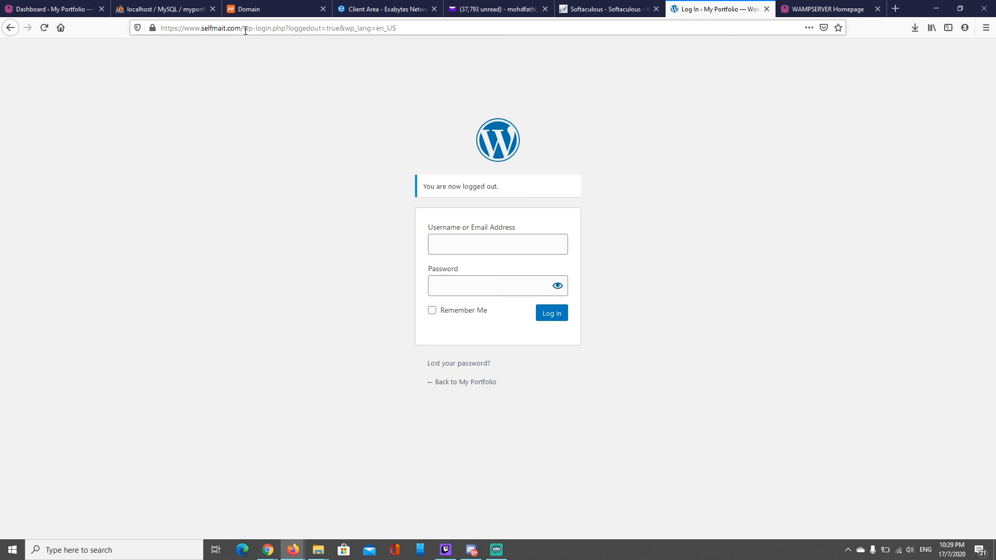
{"action": "left_click_drag", "start_coordinate": [245, 28], "coordinate": [621, 30]}
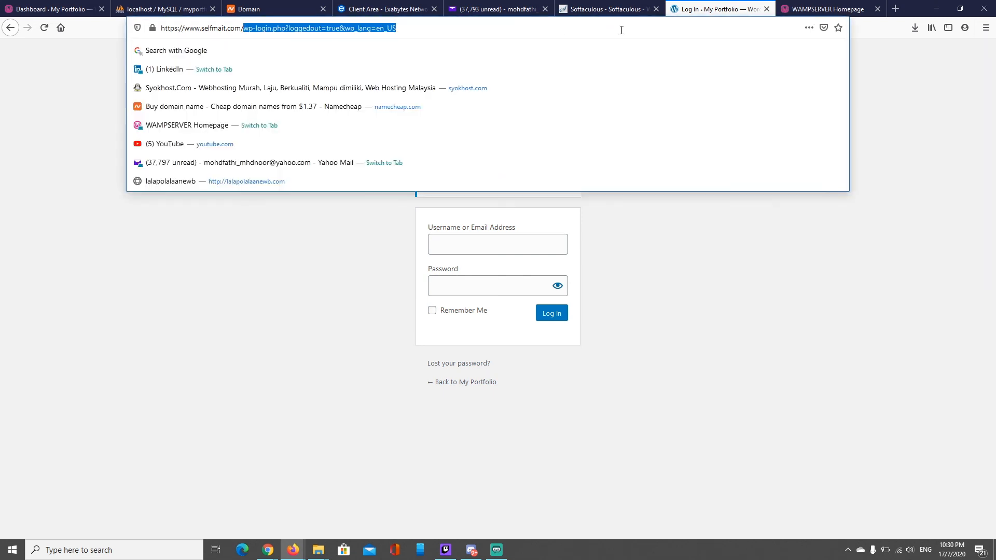
{"action": "key", "text": "BackSpace"}
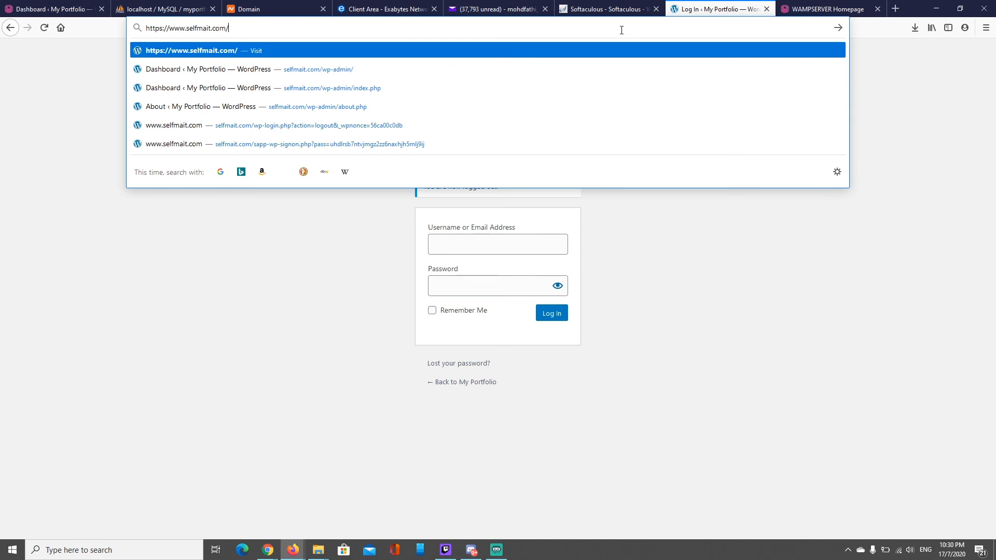
{"action": "key", "text": "Return"}
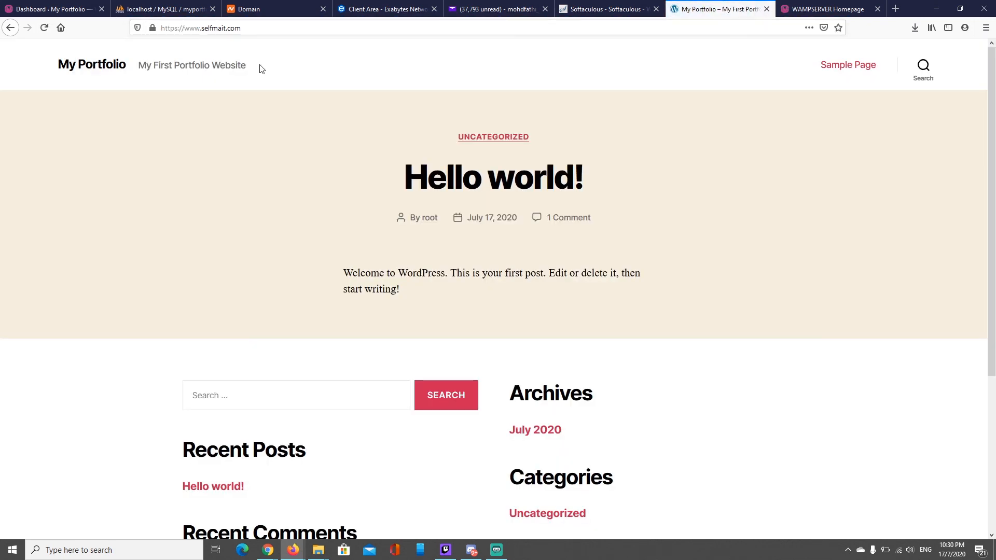
Go to the live site's /wp-admin login page.
{"action": "left_click", "coordinate": [251, 28]}
{"action": "left_click", "coordinate": [251, 28]}
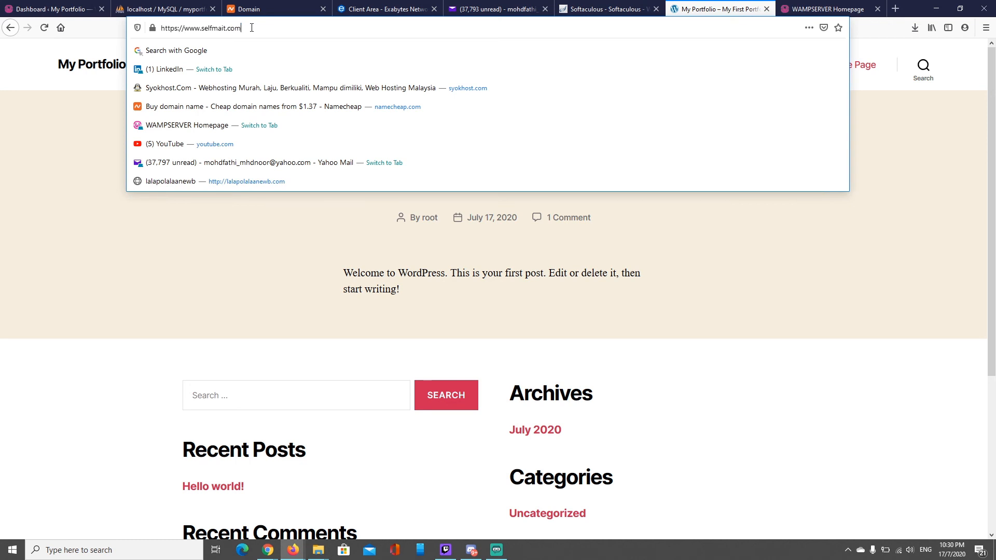
{"action": "type", "text": "/wp-"}
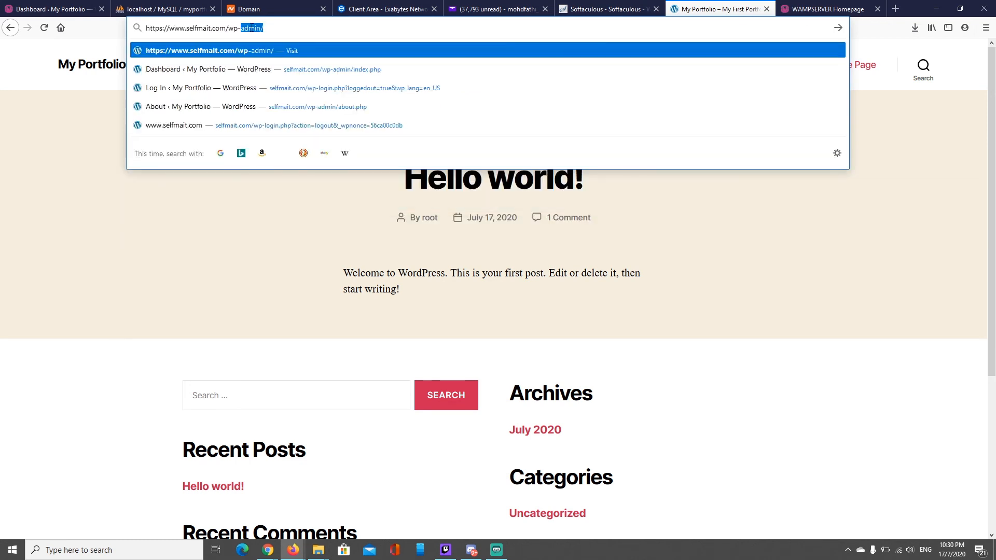
{"action": "key", "text": "Return"}
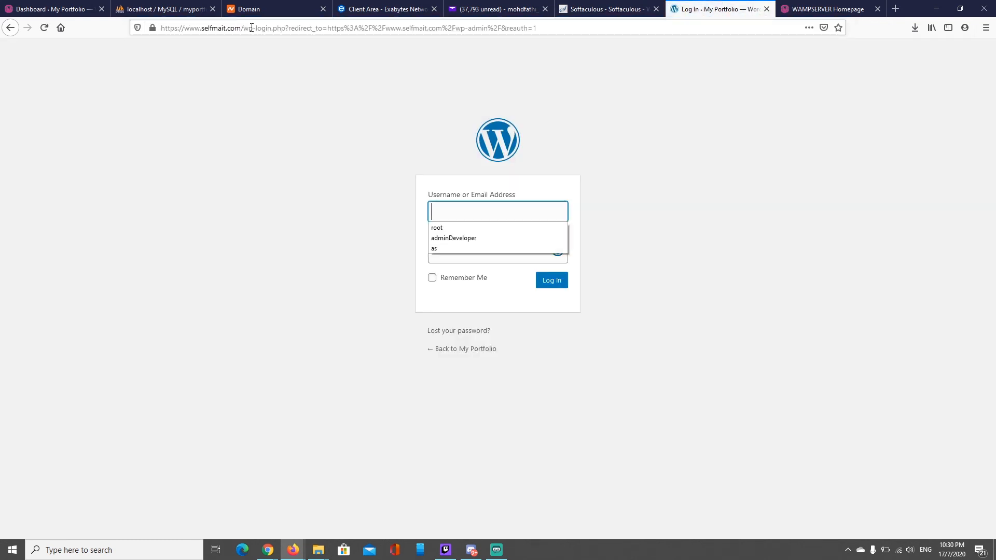
Log in with the saved admin username and its password, declining to save the login in the browser.
{"action": "left_click", "coordinate": [493, 215]}
{"action": "left_click", "coordinate": [493, 224]}
{"action": "left_click", "coordinate": [473, 253]}
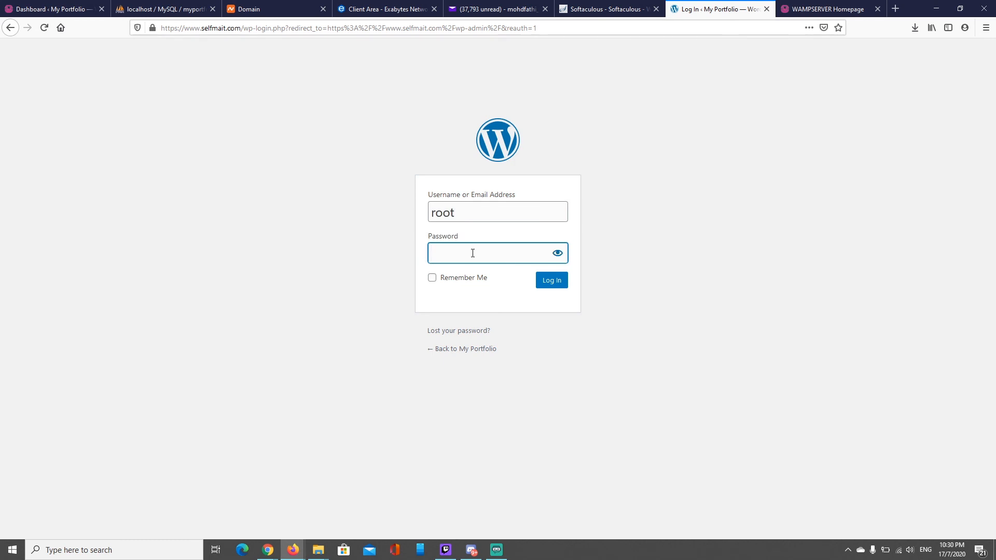
{"action": "type", "text": "***********"}
{"action": "key", "text": "Return"}
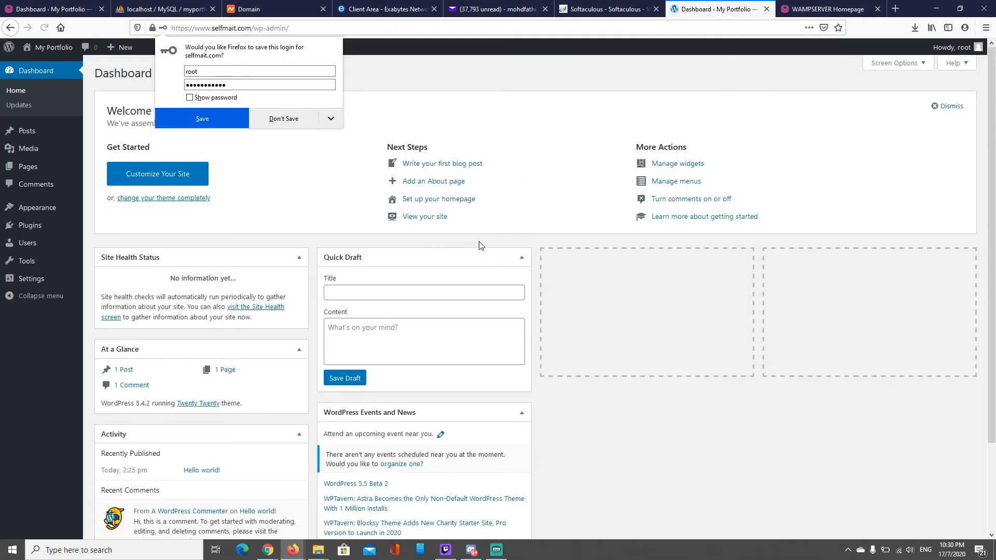
{"action": "left_click", "coordinate": [271, 127]}
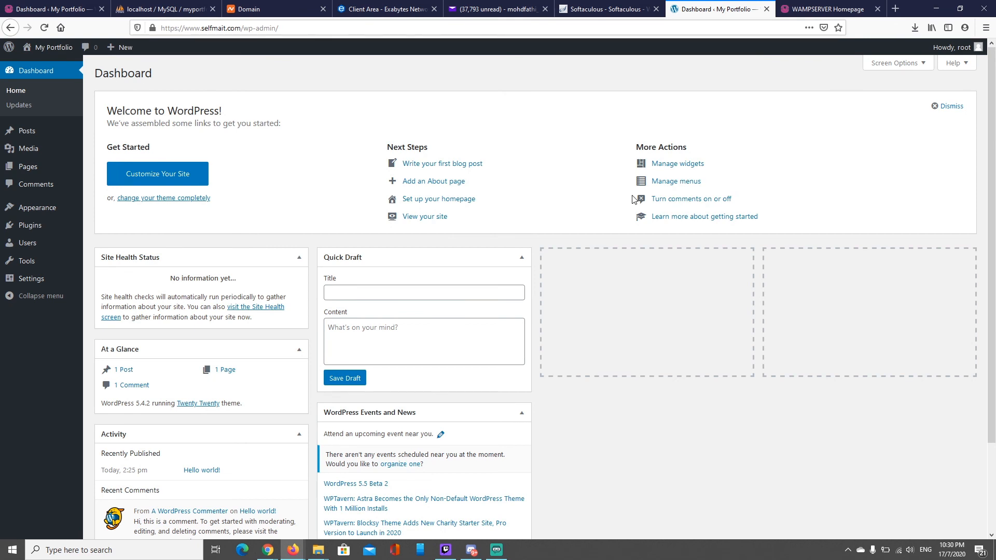